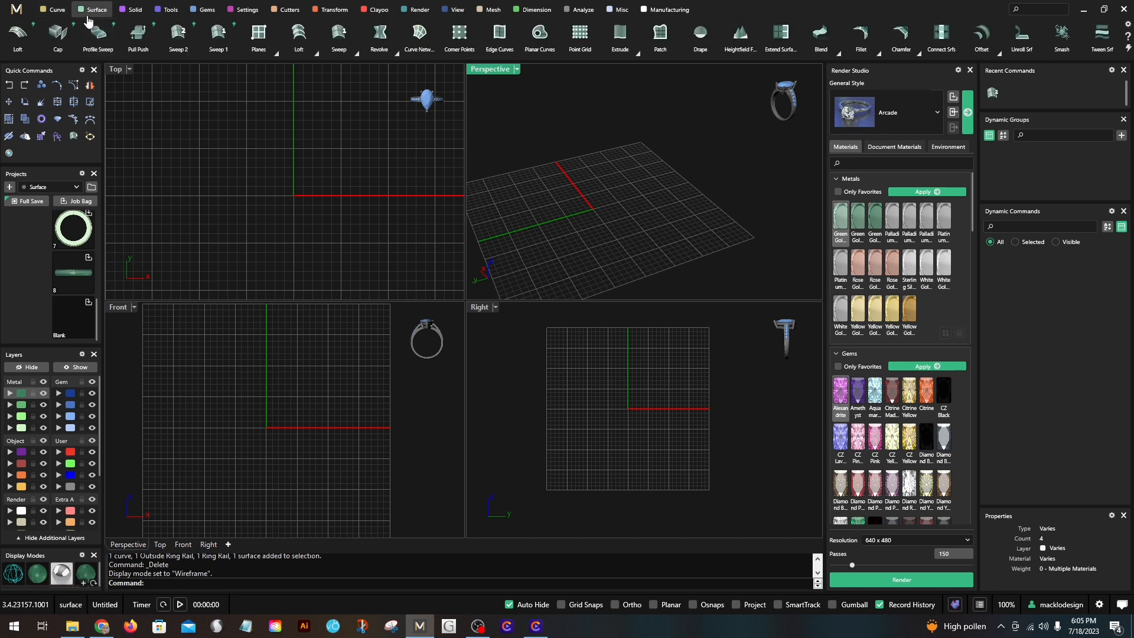
Step: Draw two center-radius circles in the Right view, a circle of about 5.7 radius near the origin and an overlapping one of about 4.6
click(166, 162)
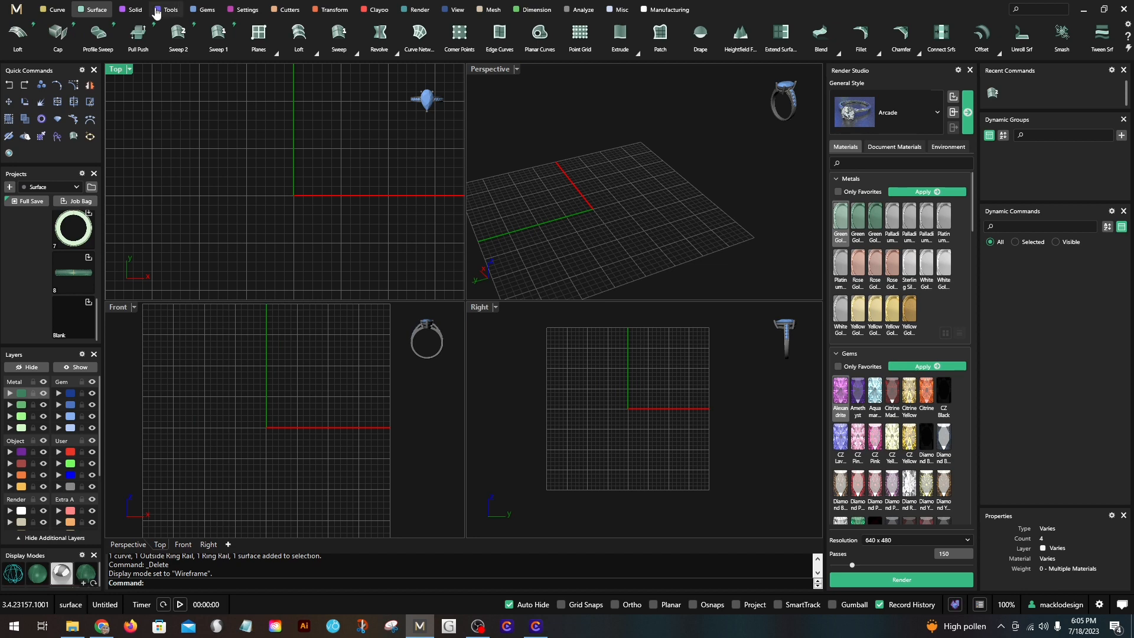
click(57, 9)
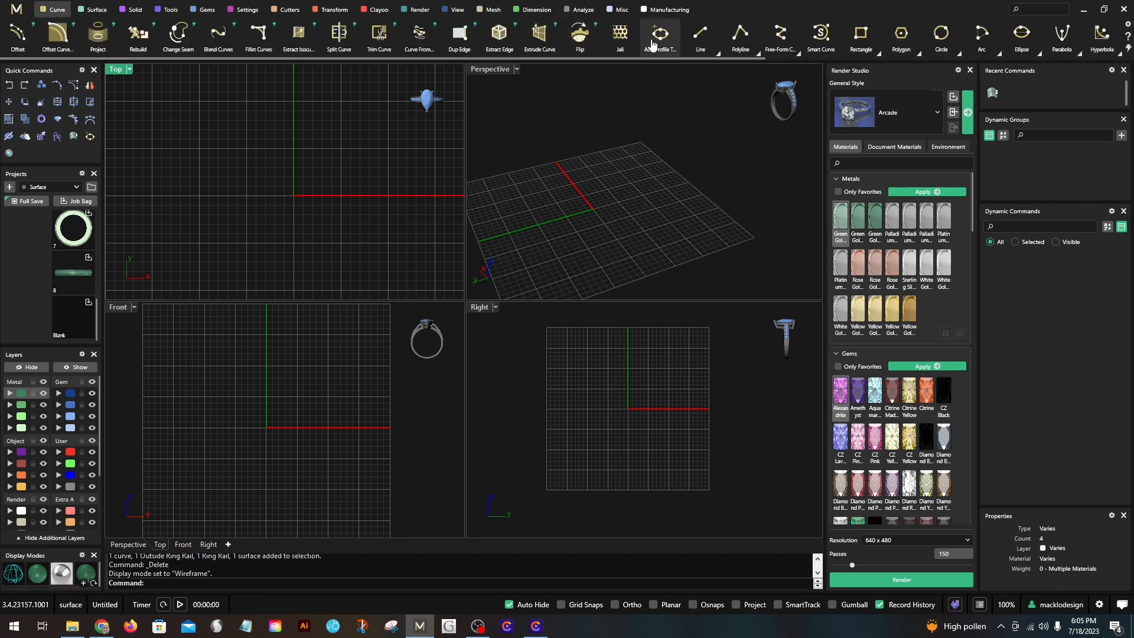
click(936, 39)
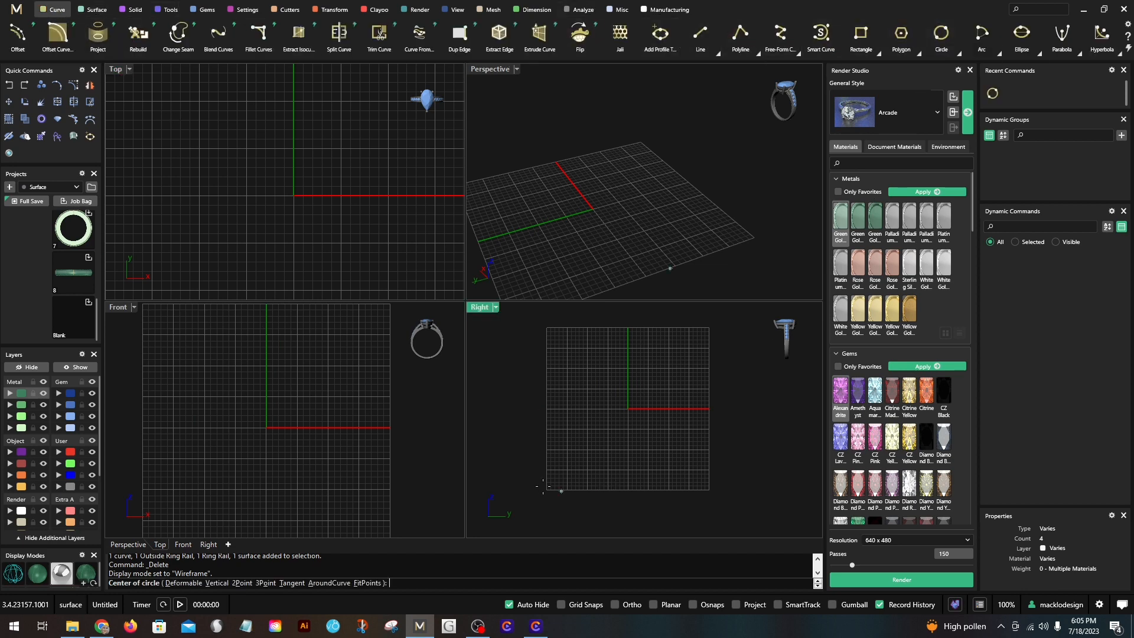
click(631, 402)
click(636, 429)
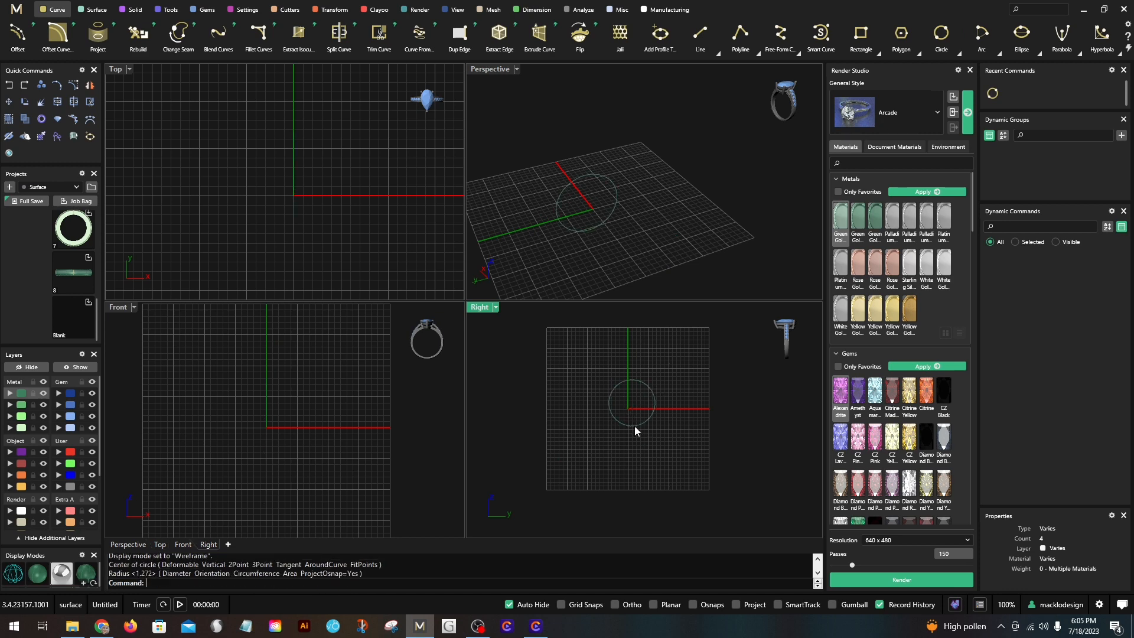
right_click(600, 385)
click(601, 382)
click(607, 400)
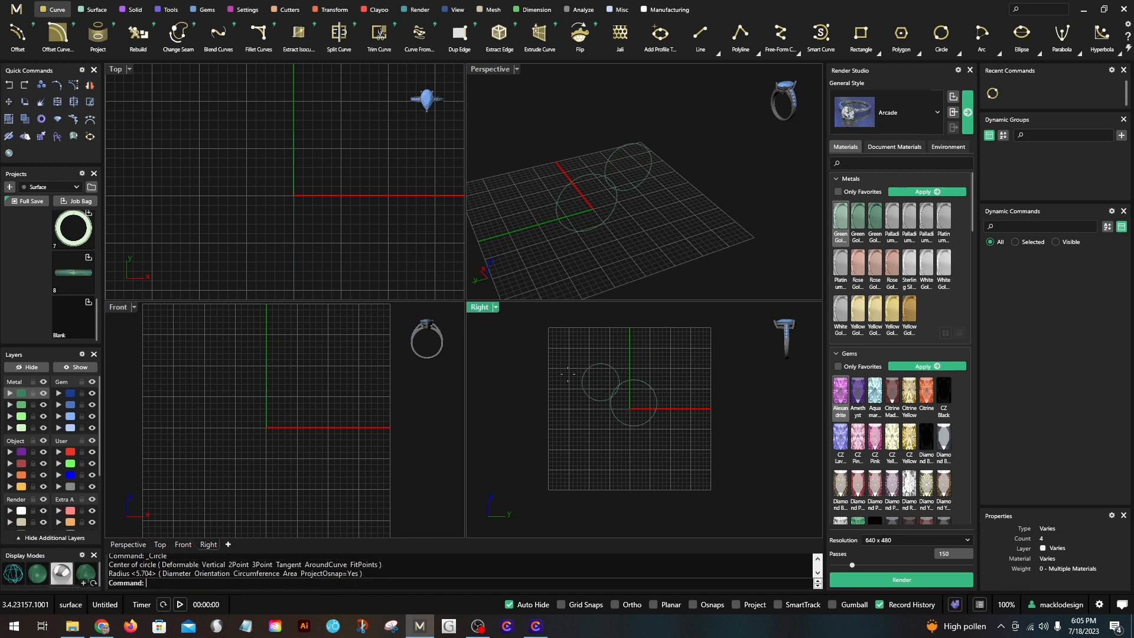
Step: Draw two overlapping circles in the Right view beside the existing pair, a larger one of about 5.6 radius and a smaller one inside it
right_click(567, 373)
click(569, 388)
click(585, 405)
right_click(565, 411)
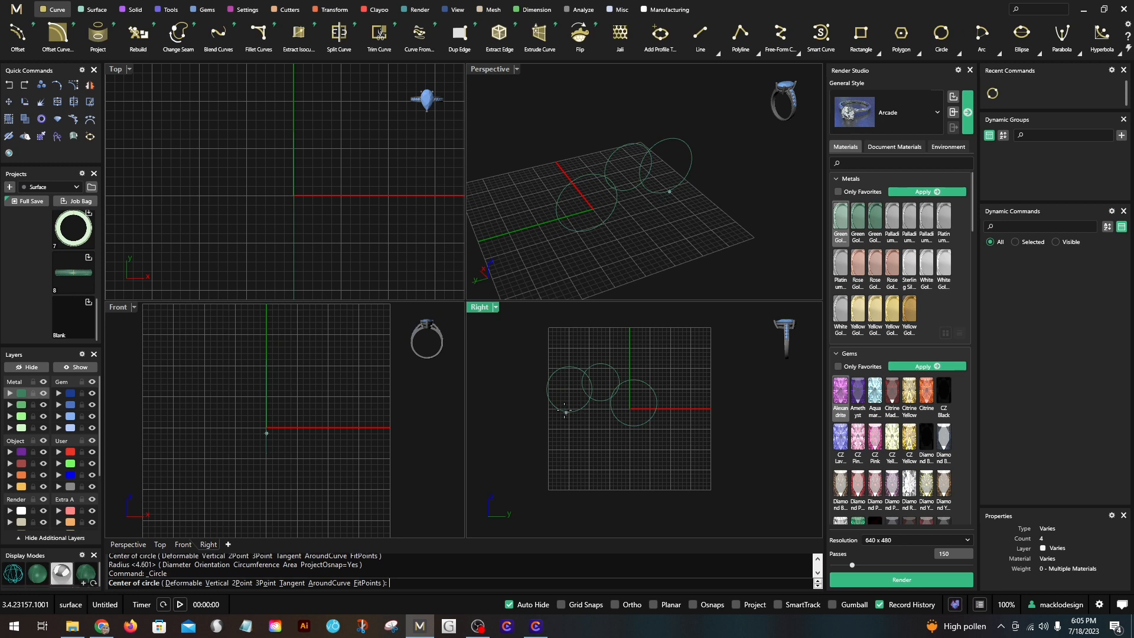
click(569, 384)
click(577, 399)
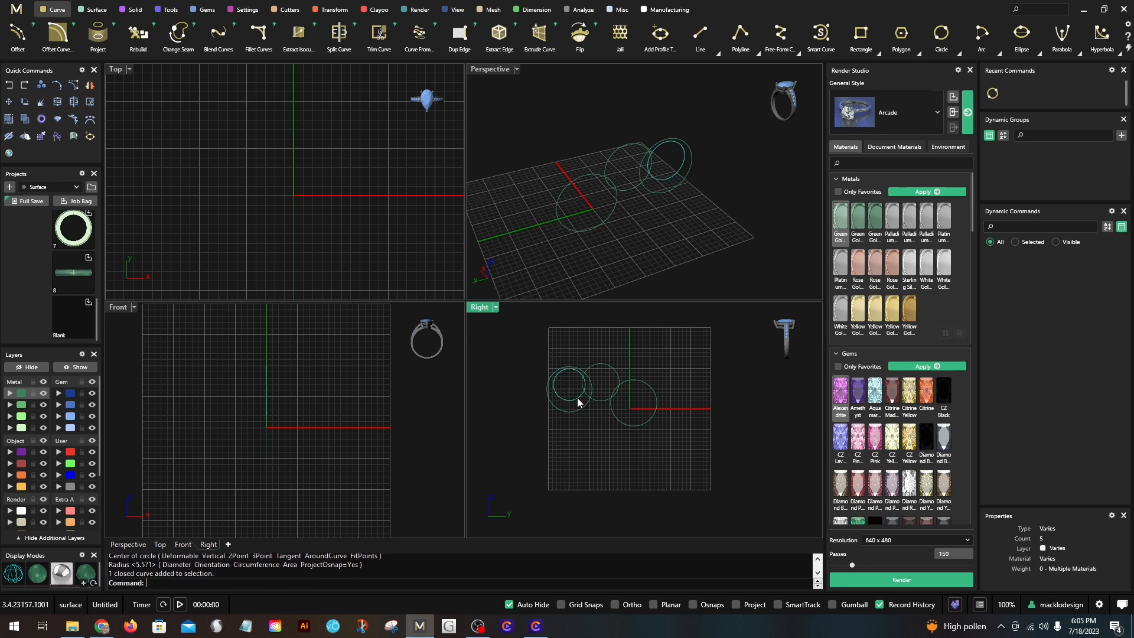
Step: Space three circles apart along negative X in the Top view, and shift the circle at the origin toward them in the Right view
scroll(215, 187, up, 2)
drag(292, 236, 189, 245)
click(570, 412)
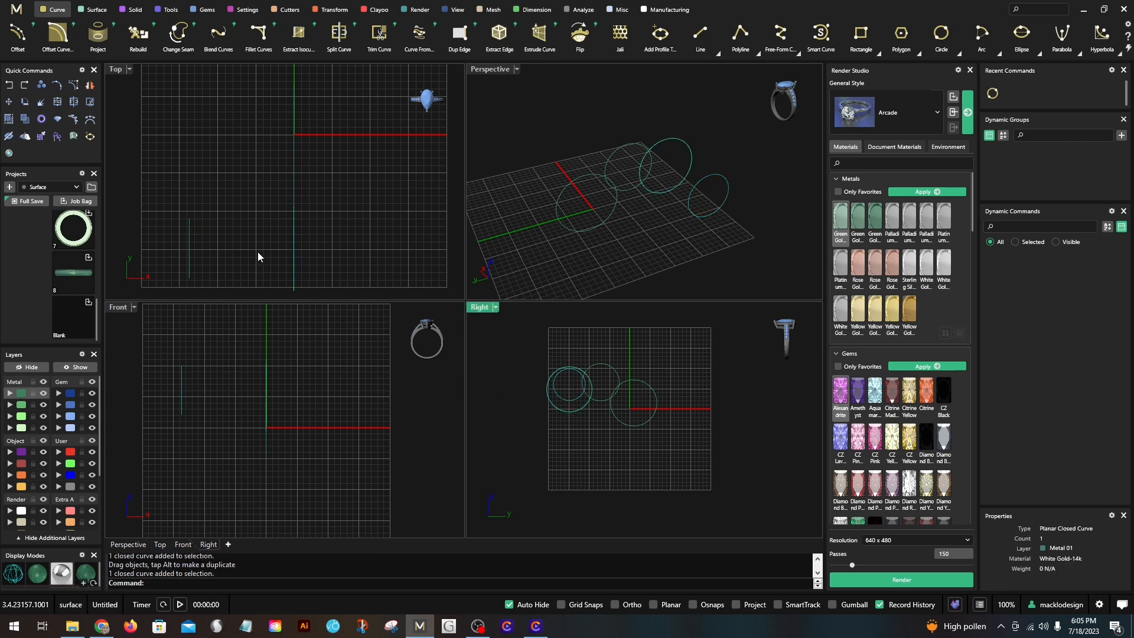
drag(291, 245, 226, 248)
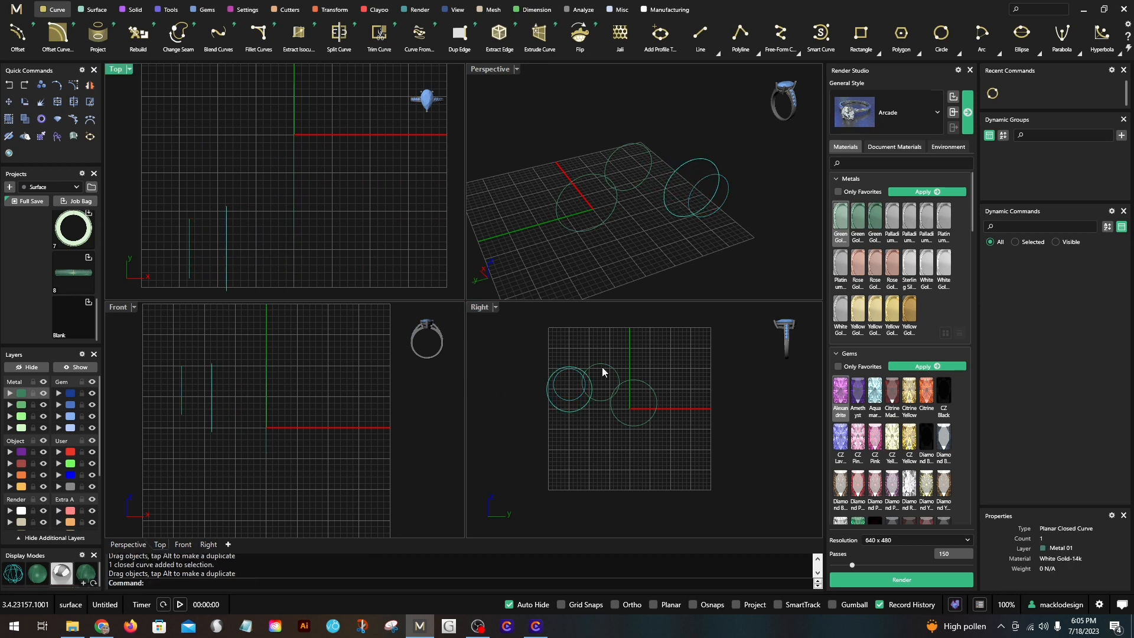
drag(294, 212, 264, 253)
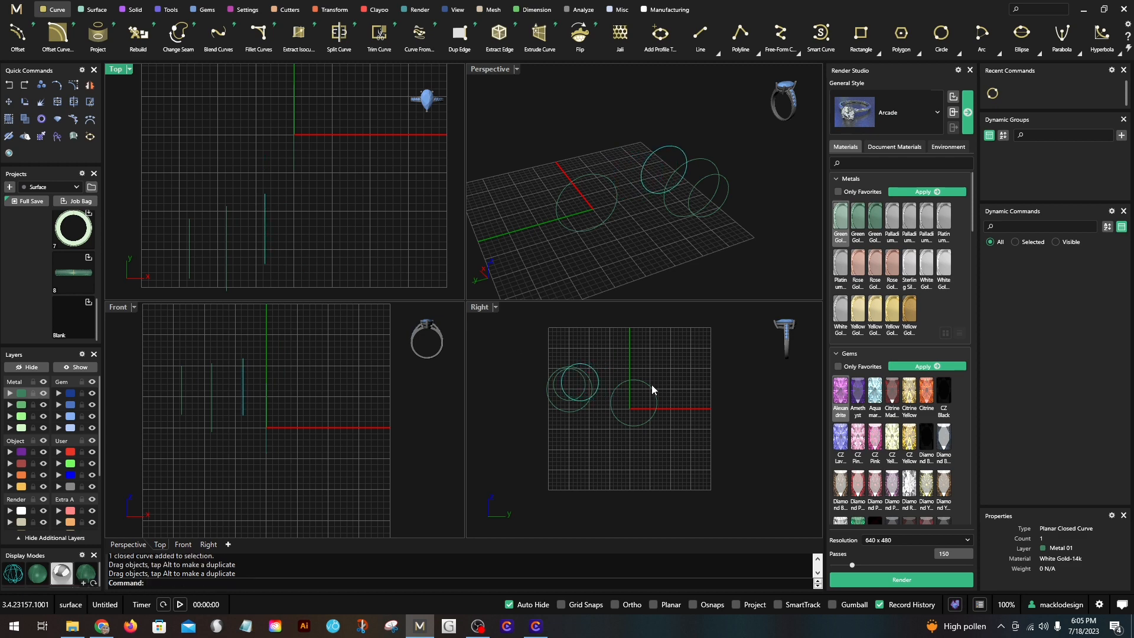
drag(652, 388, 610, 383)
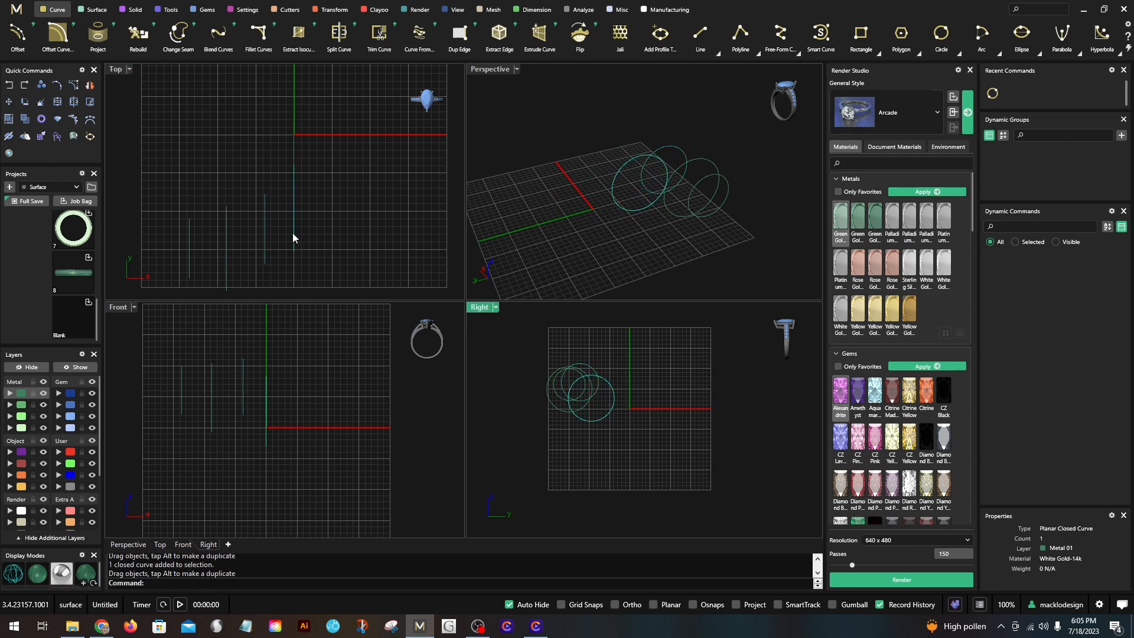
Step: Assign all four circles to the Light layer and clear the selection
click(267, 177)
scroll(254, 165, down, 1)
drag(334, 244, 161, 234)
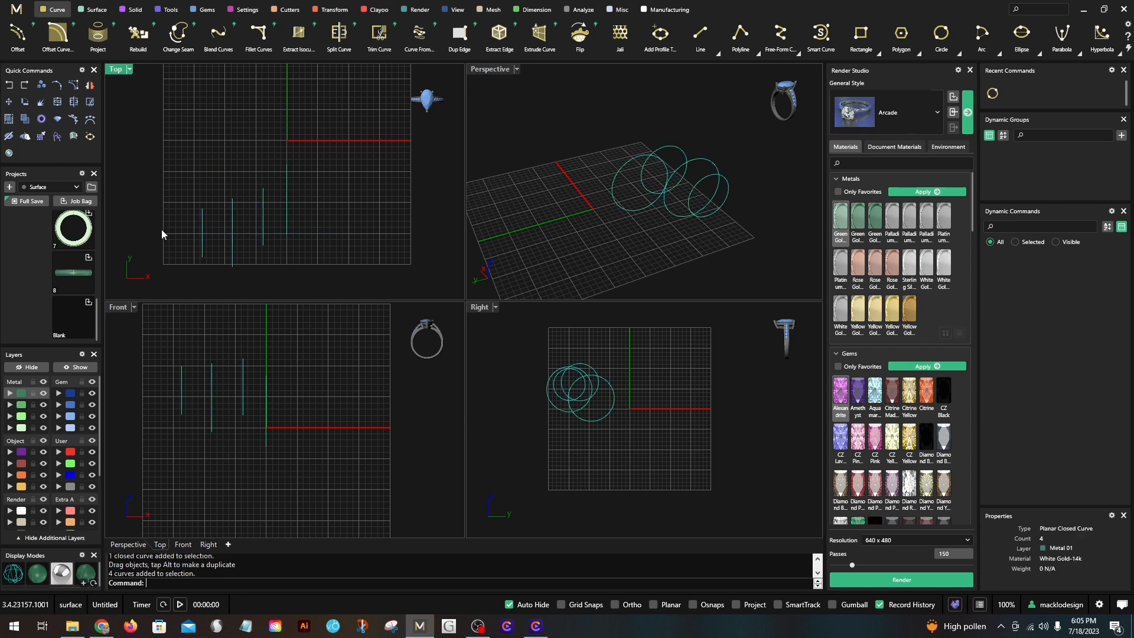
click(9, 510)
key(Escape)
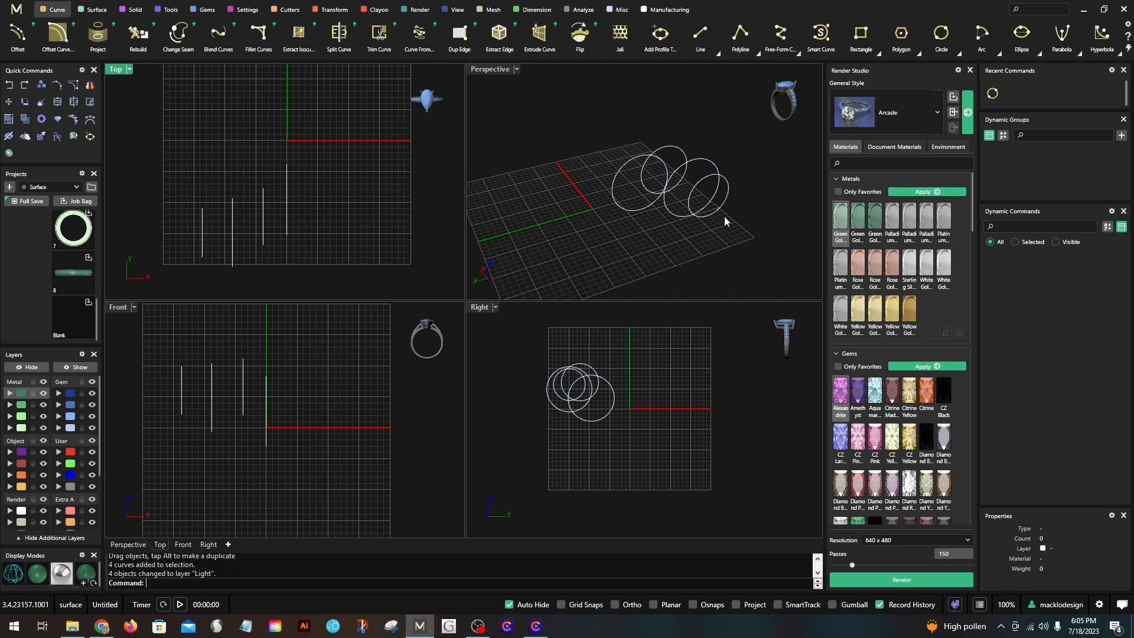
Step: Raise the circle lying on the YZ plane in the Right view to line up with the other circles
right_drag(776, 193, 572, 287)
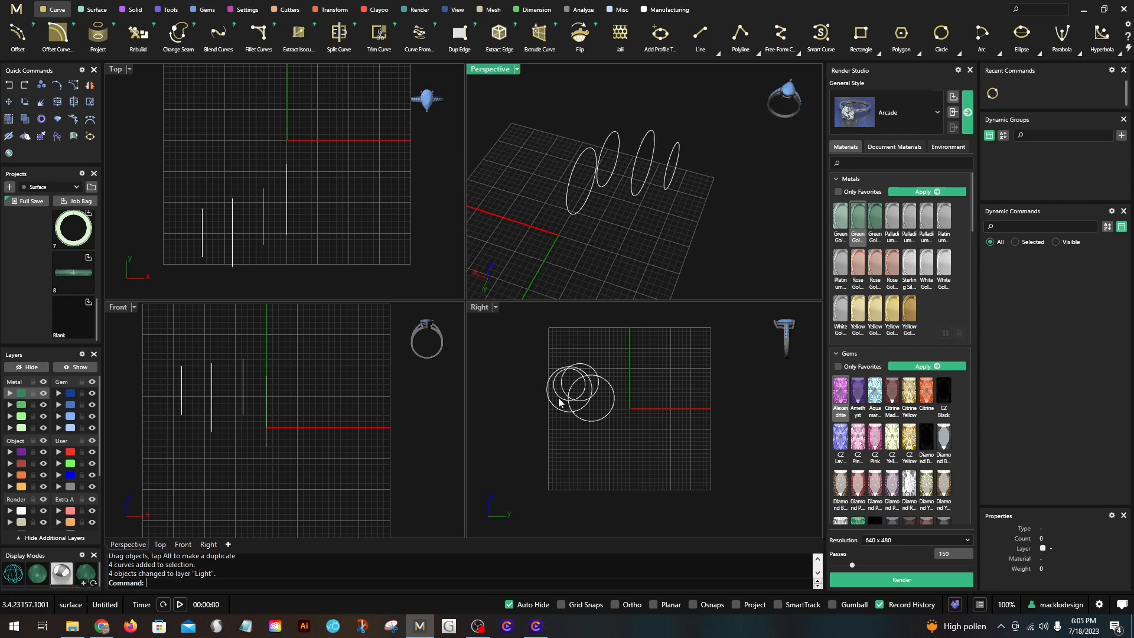
click(589, 420)
drag(591, 423, 593, 411)
right_drag(630, 178, 574, 179)
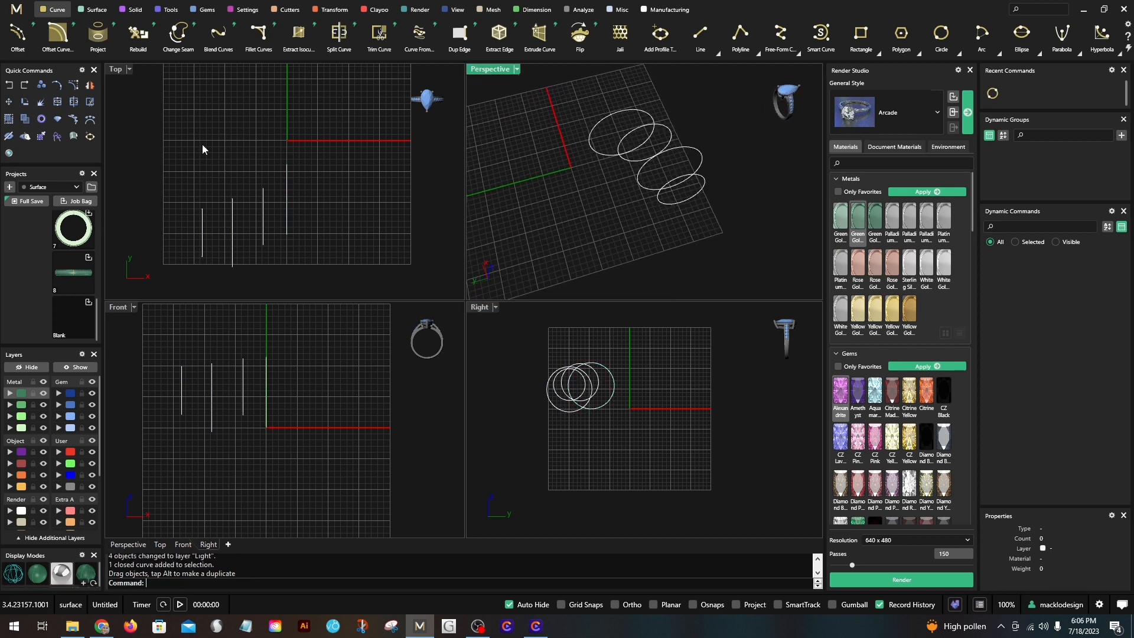
Step: Start a surface Loft and maximize the Perspective viewport with all four circles clearly separated for picking
right_drag(176, 139, 195, 121)
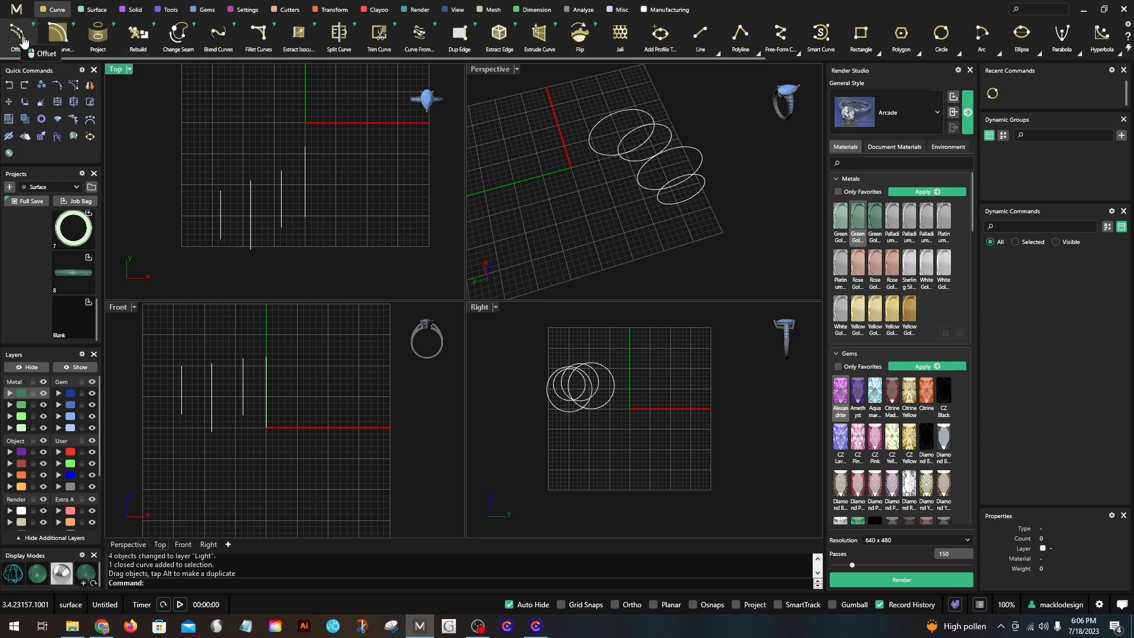
click(82, 11)
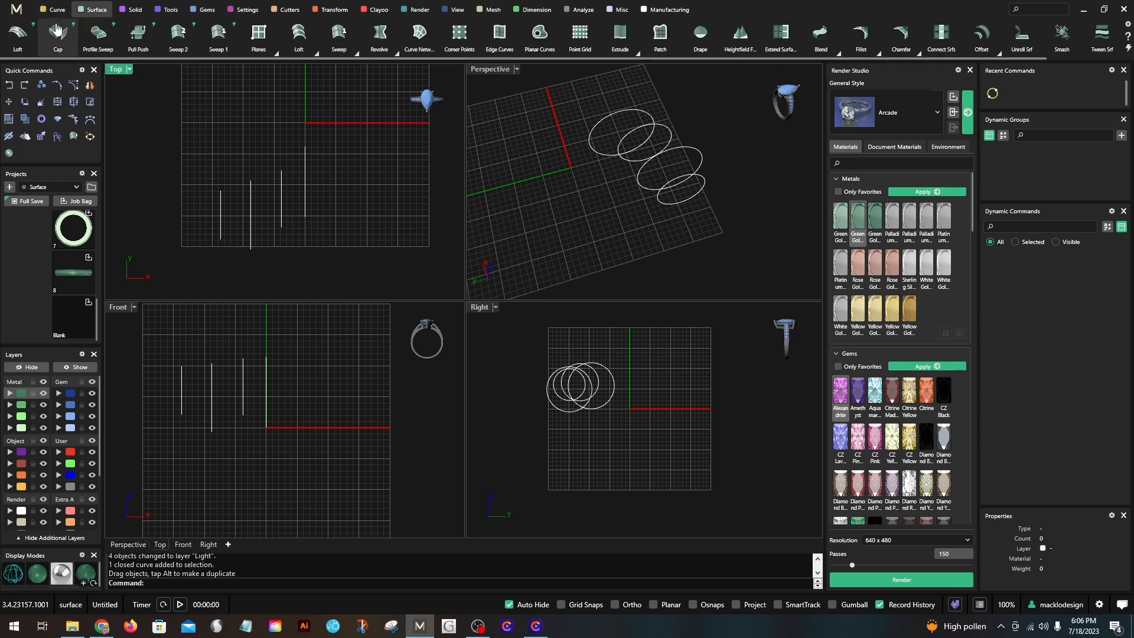
click(18, 36)
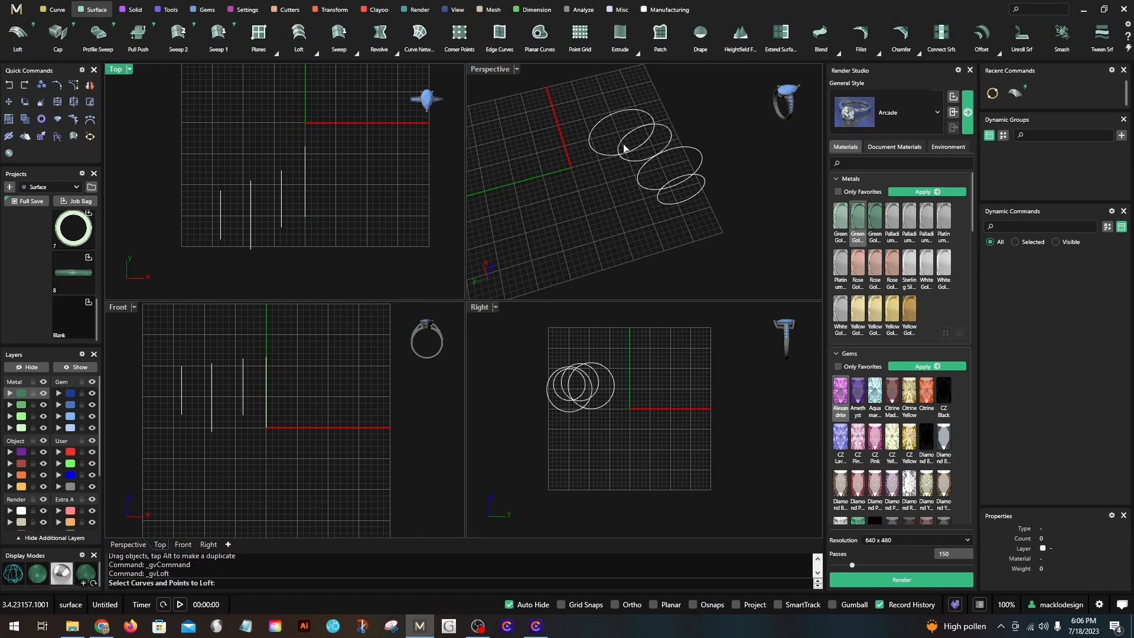
double_click(496, 70)
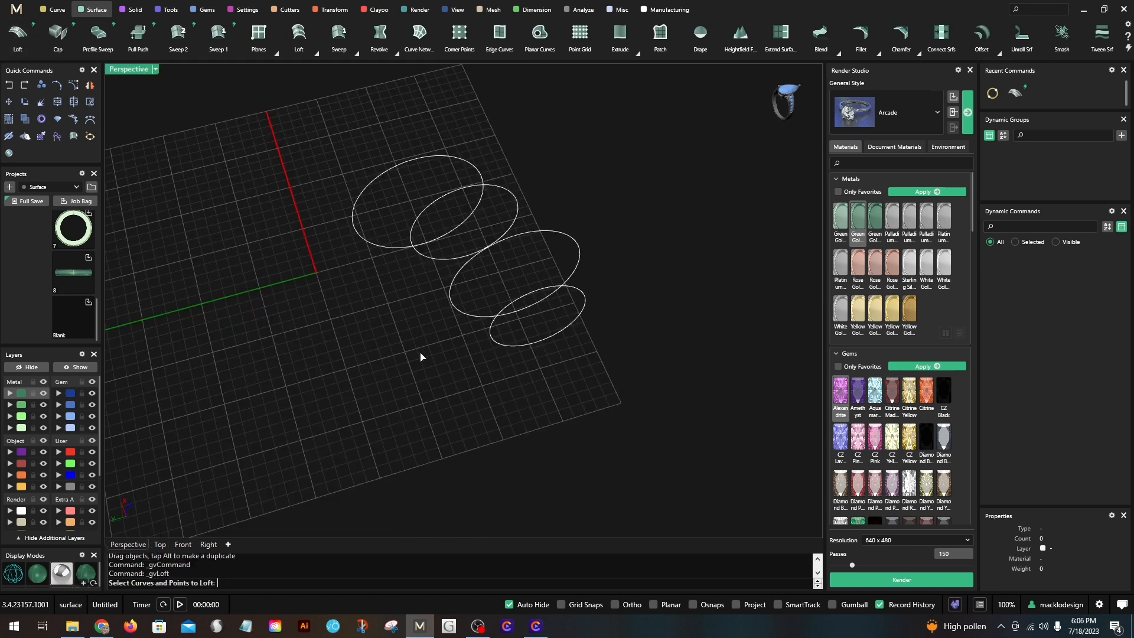
right_drag(451, 331, 541, 288)
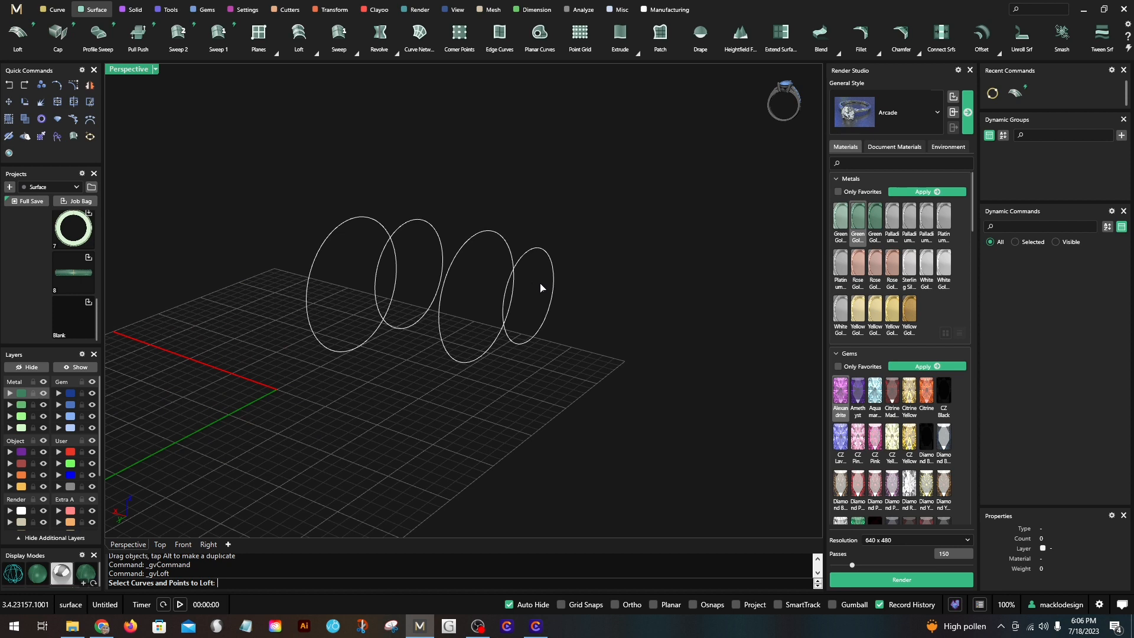
Step: Loft through the four circles in order from the smallest end circle, using LoftNormal with Closed off
click(510, 339)
click(482, 361)
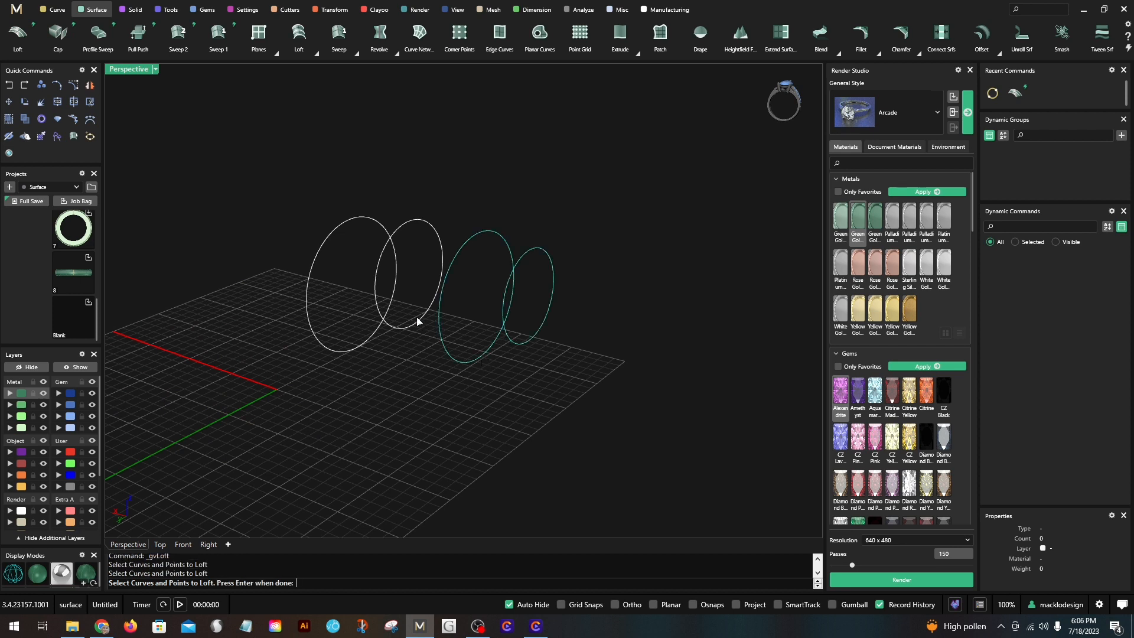
click(415, 327)
click(359, 348)
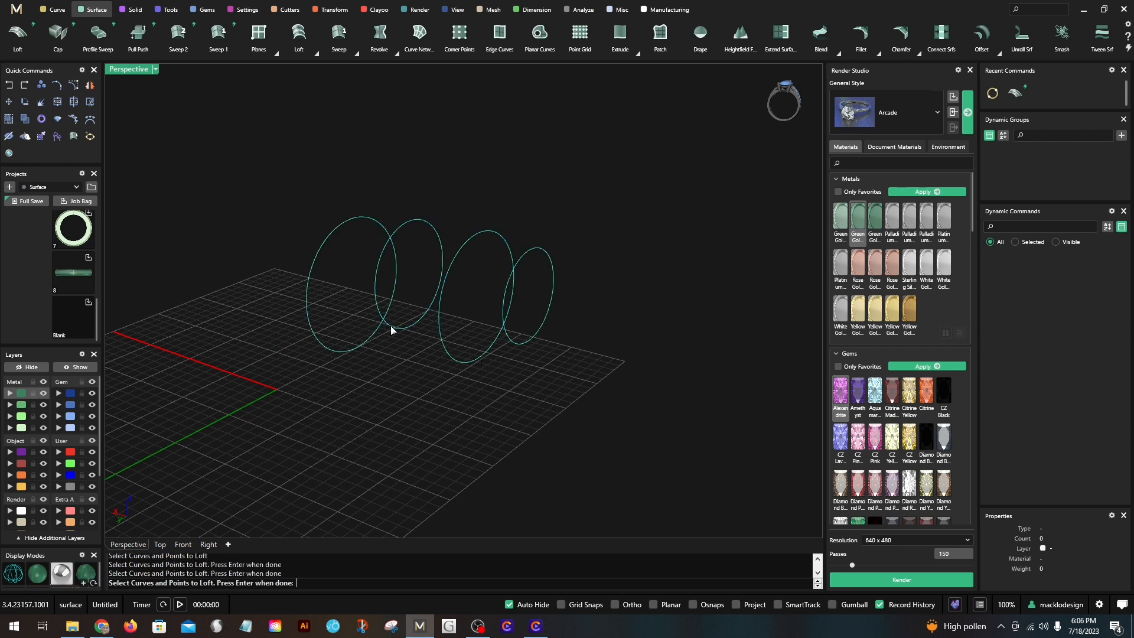
key(Return)
right_drag(461, 298, 496, 359)
key(Return)
shift+right_drag(562, 321, 472, 364)
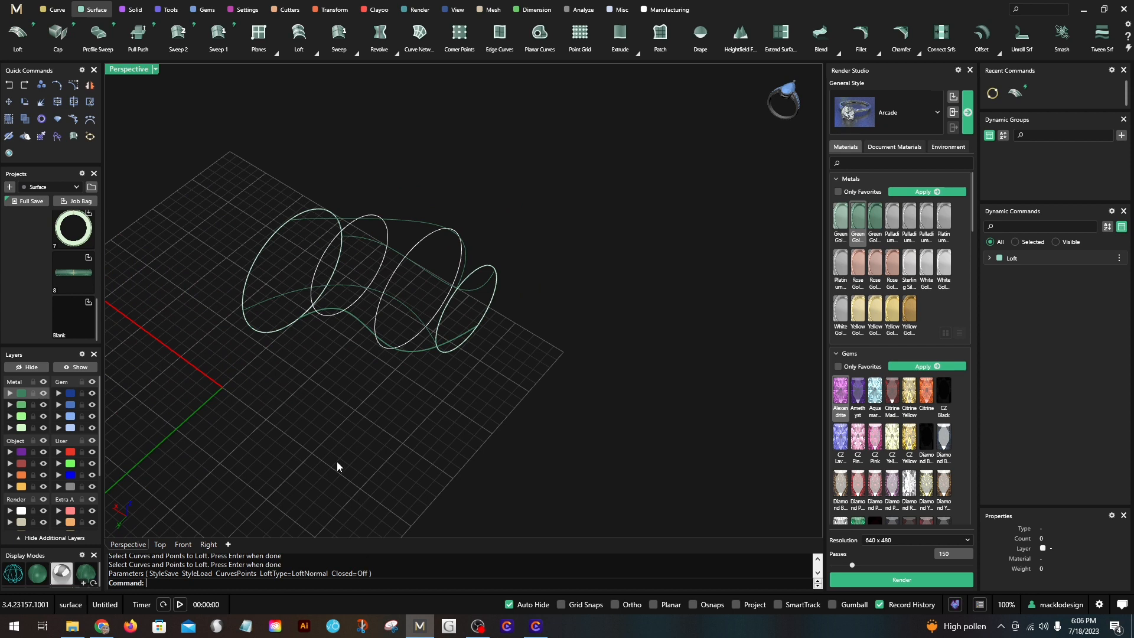
Step: Undo the open loft and loft the four circles in the same order with Closed turned on
click(9, 84)
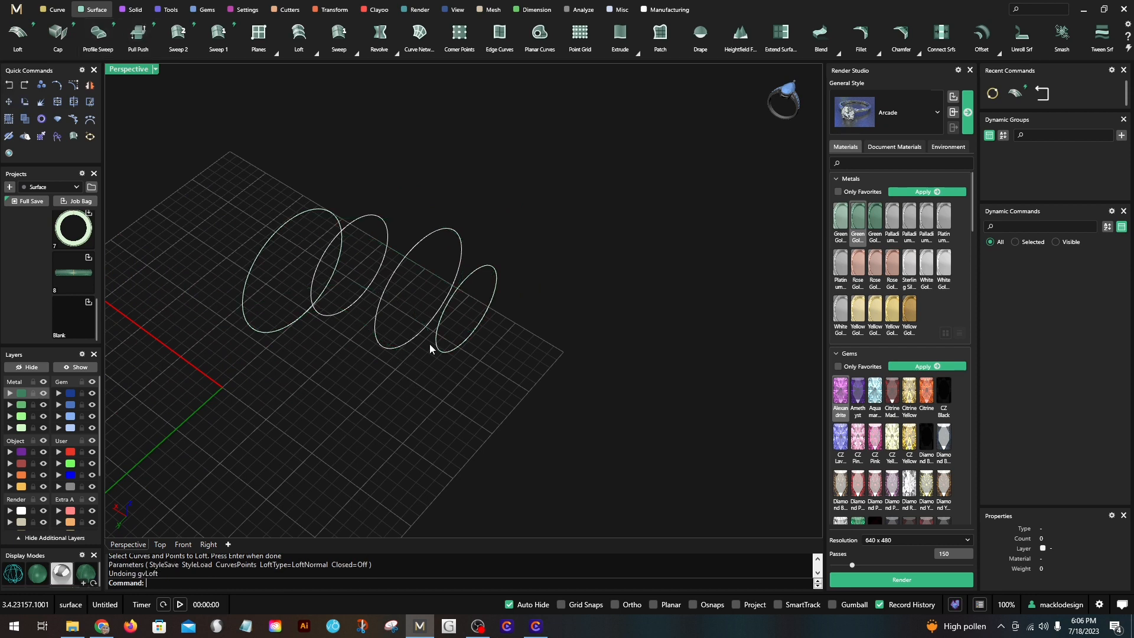
right_click(516, 415)
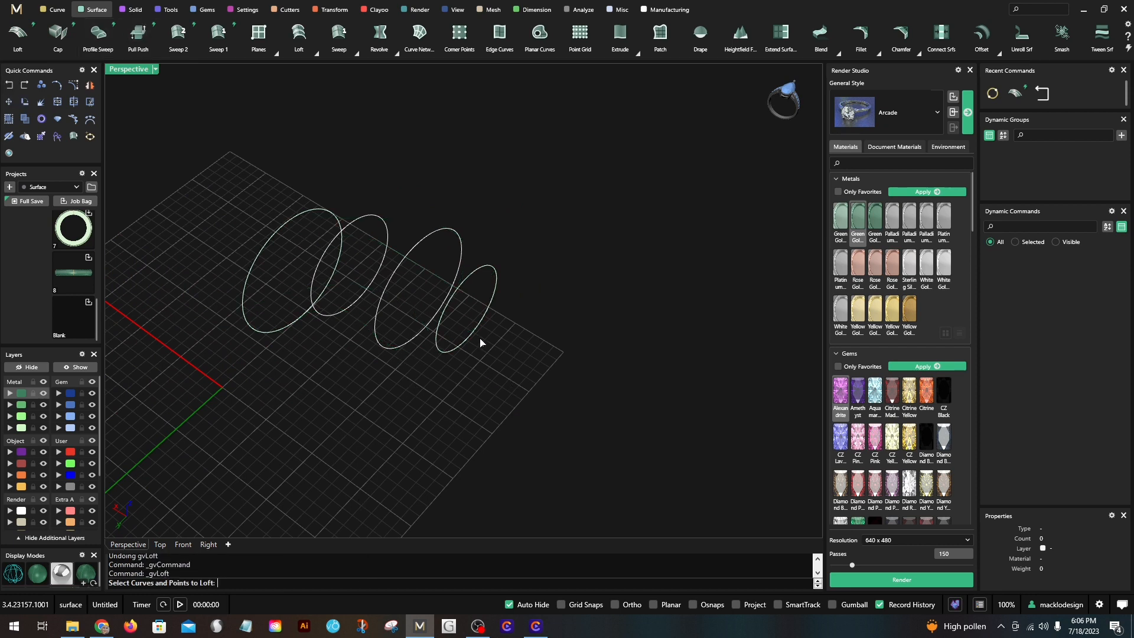
click(438, 341)
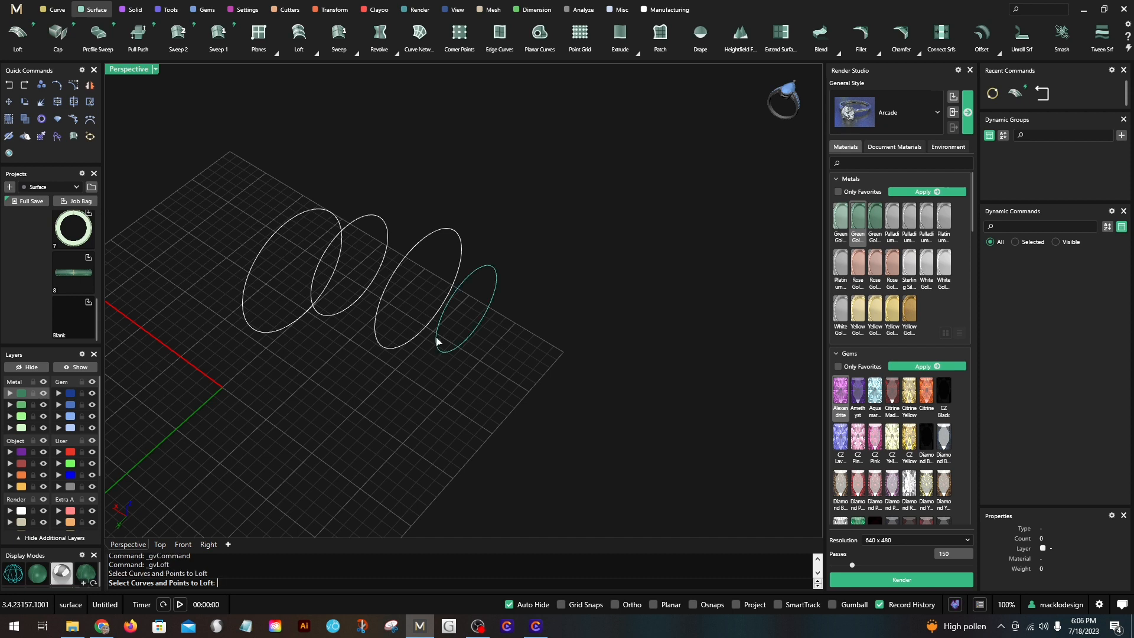
click(406, 344)
click(353, 309)
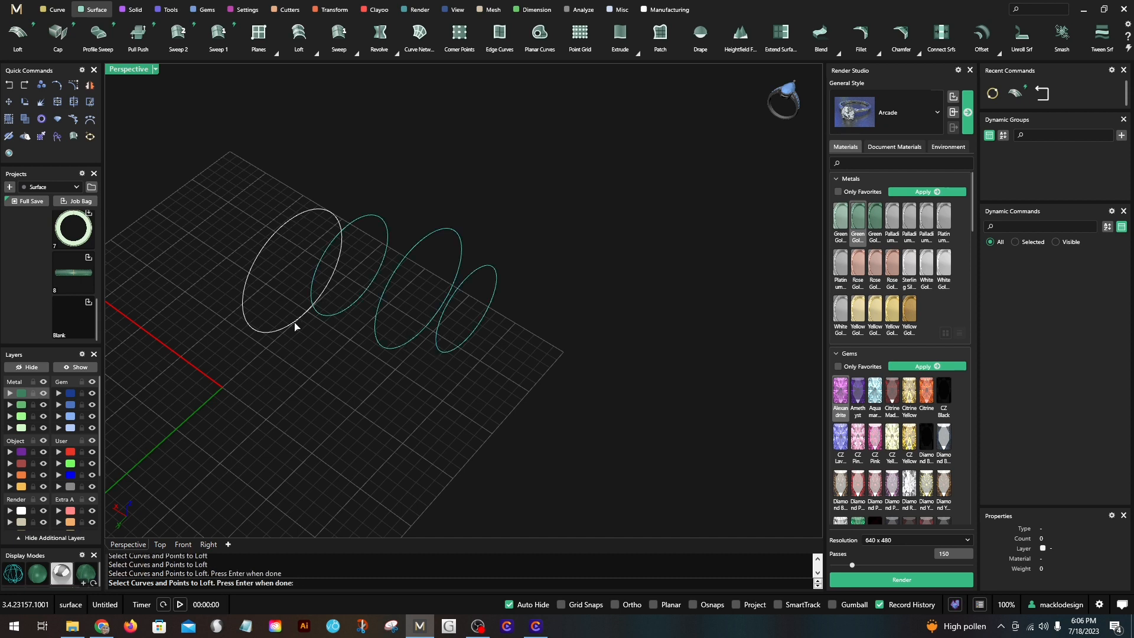
click(296, 328)
key(Return)
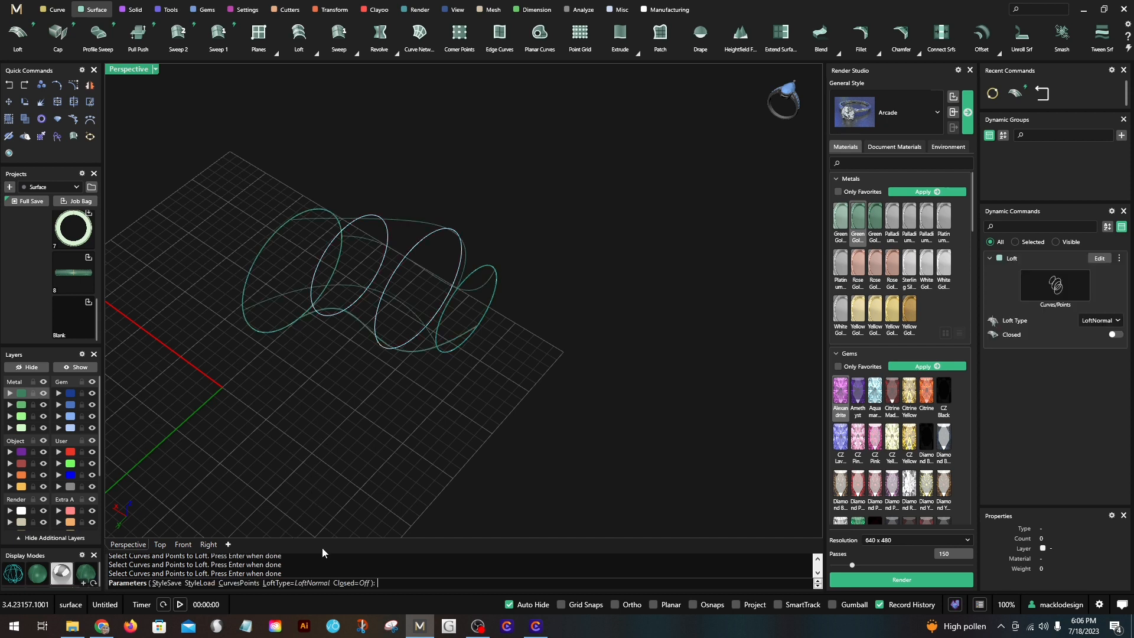
click(363, 584)
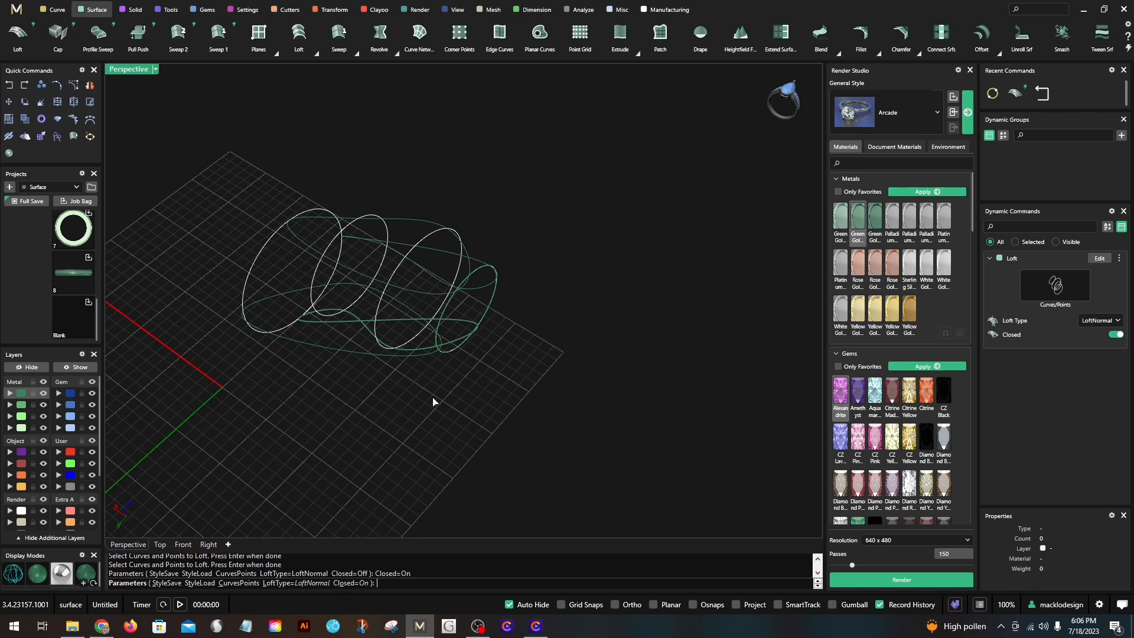
key(Return)
Step: Set the Perspective view to Shaded, examine the closed loft from another angle, and undo that loft
click(129, 69)
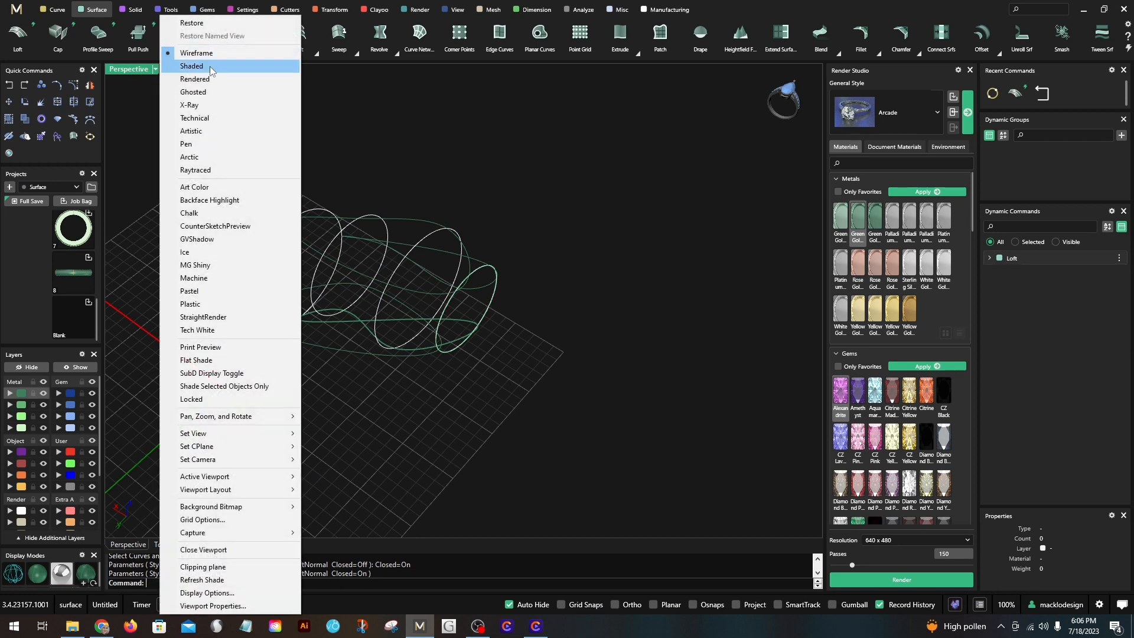
click(210, 66)
mouse_move(535, 267)
right_down()
mouse_move(421, 192)
mouse_move(354, 180)
mouse_move(580, 169)
mouse_move(588, 88)
mouse_move(623, 365)
mouse_move(491, 352)
mouse_move(441, 268)
right_up()
click(8, 85)
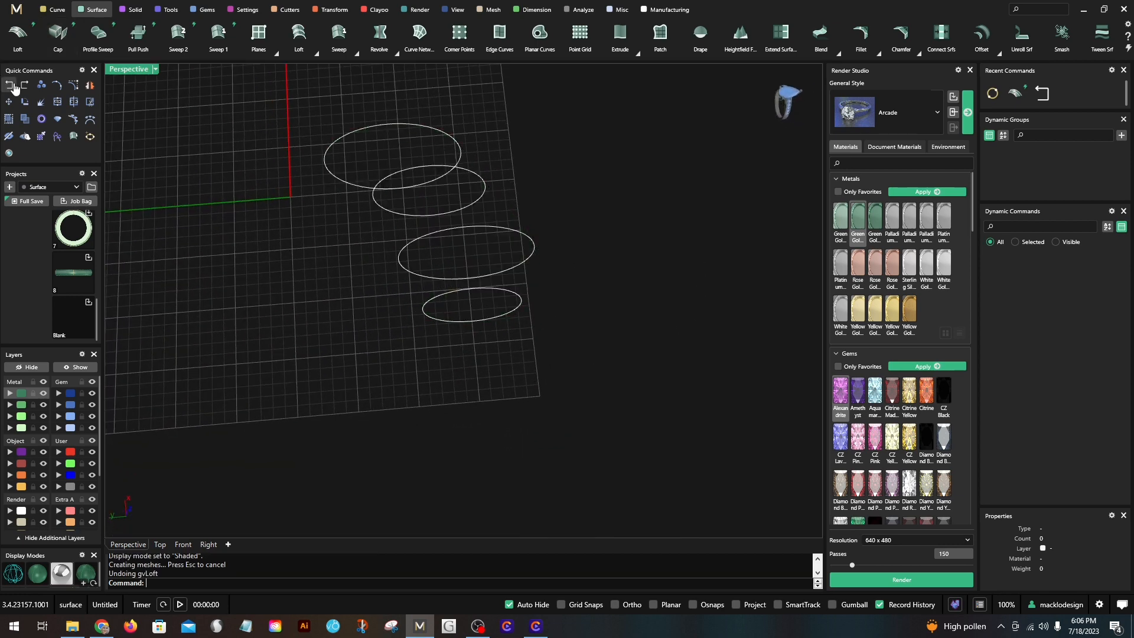
Step: Loft through the four circles again in order from the smallest end circle, using LoftNormal with Closed off
right_drag(291, 253, 487, 357)
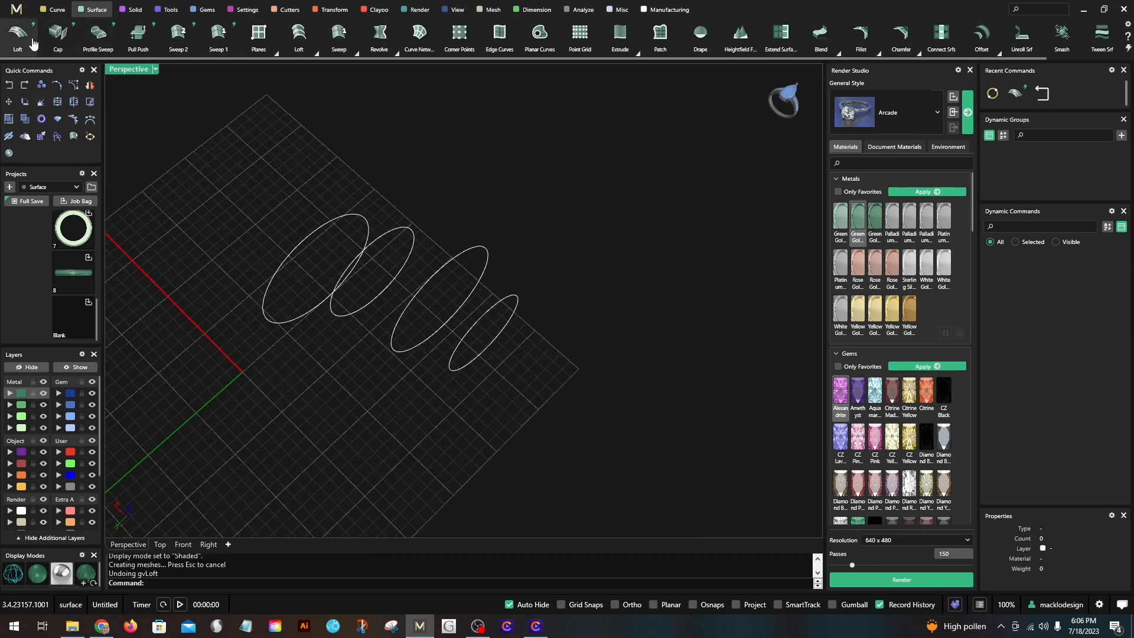
right_click(461, 338)
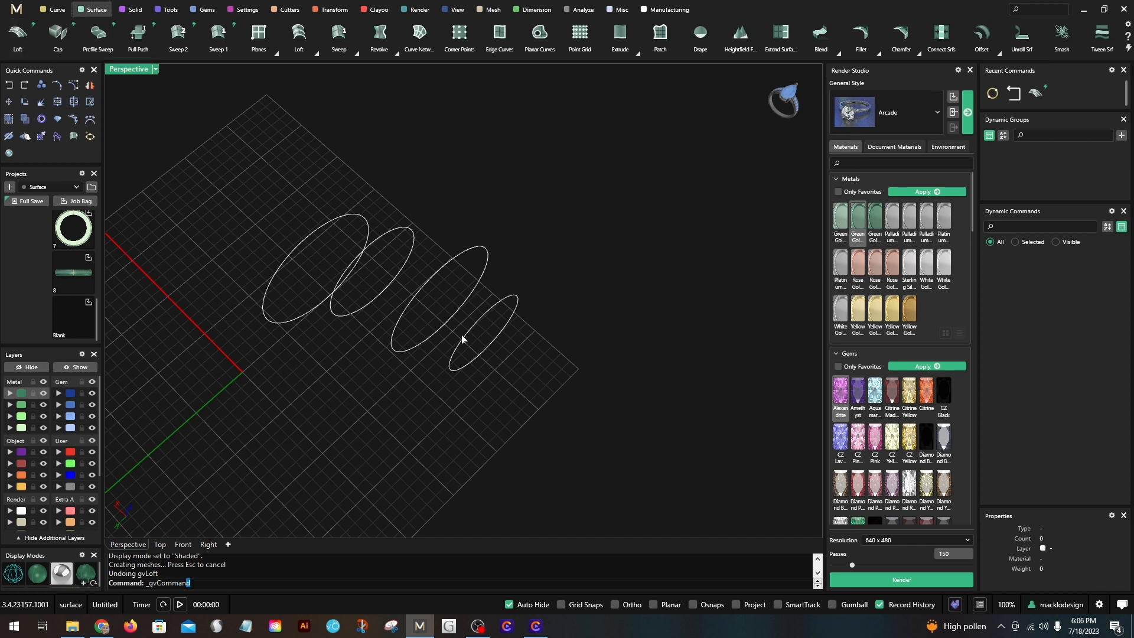
click(462, 337)
click(405, 314)
click(362, 310)
click(314, 312)
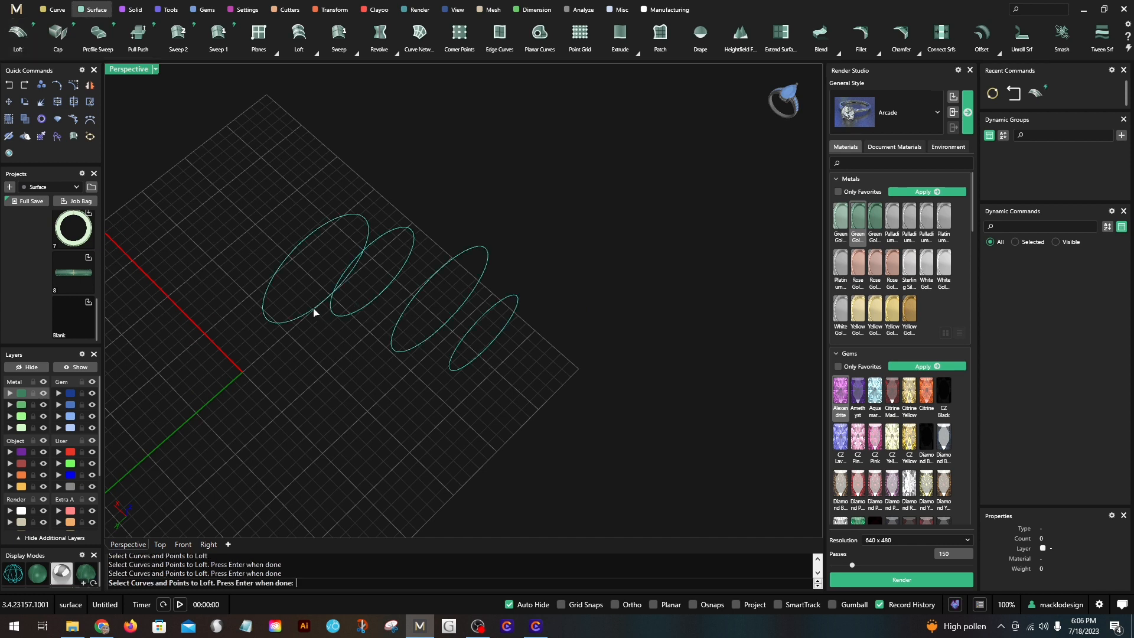
right_click(392, 393)
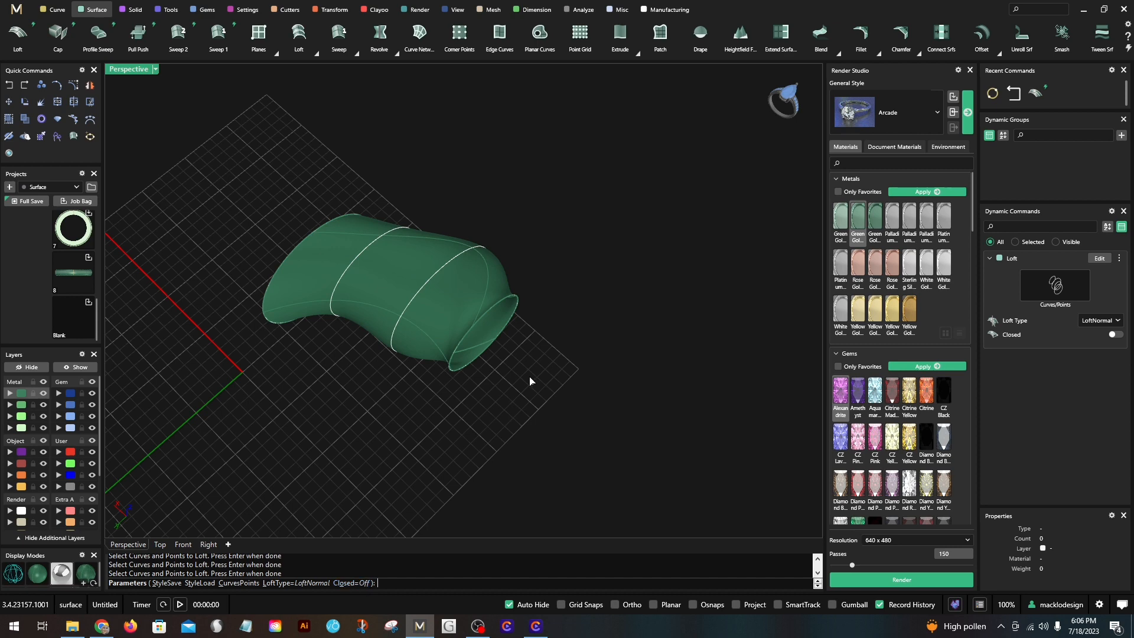
right_drag(529, 379, 493, 257)
right_click(455, 254)
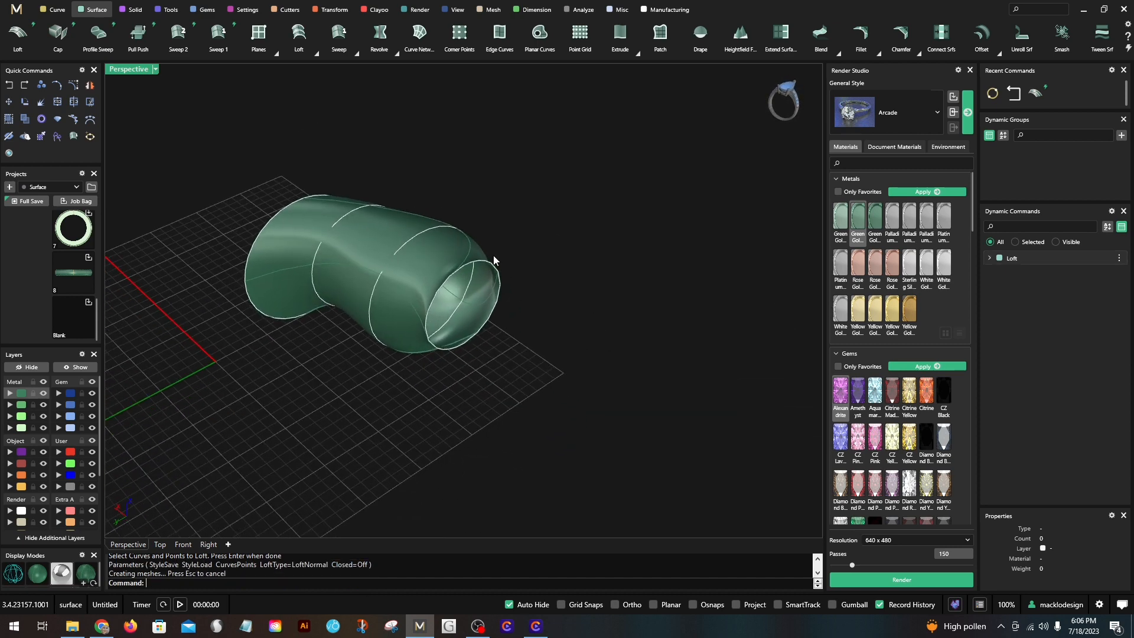
Step: Delete the four-circle loft surface and keep only the circles
right_drag(412, 312, 288, 291)
click(286, 291)
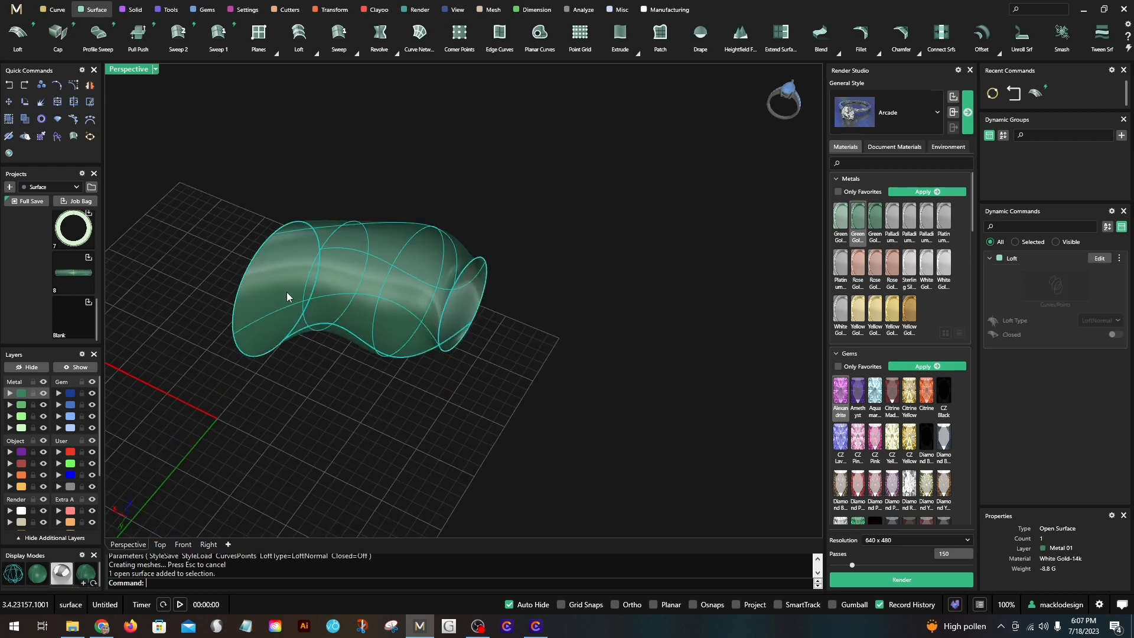
key(Delete)
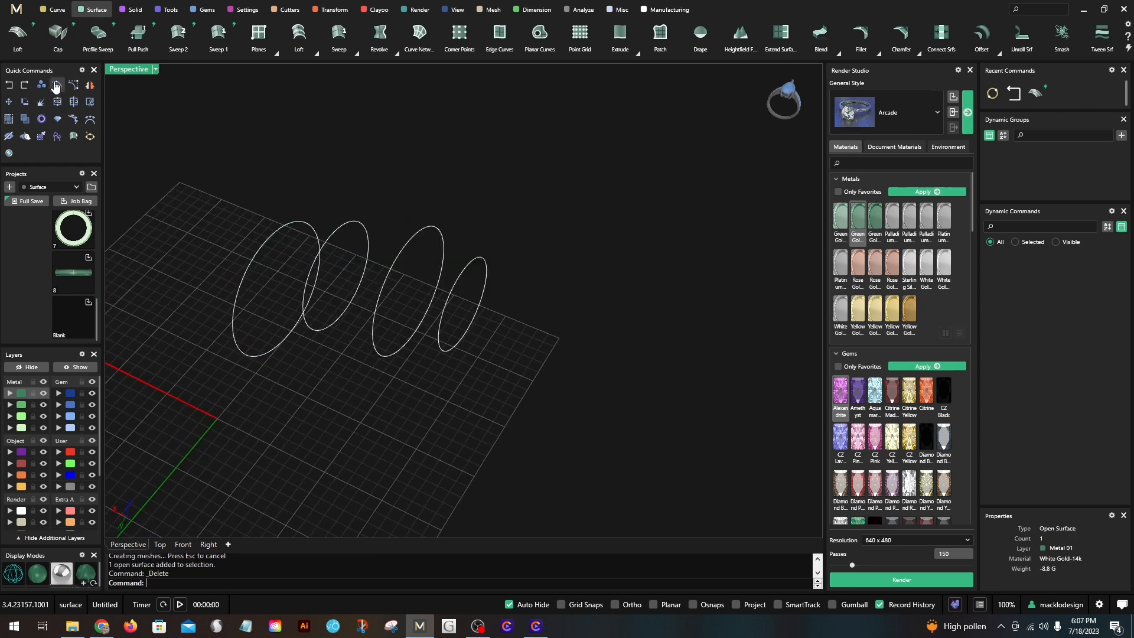
Step: Loft only the smallest end circle and its neighbouring larger circle, using LoftNormal with Closed off
click(19, 34)
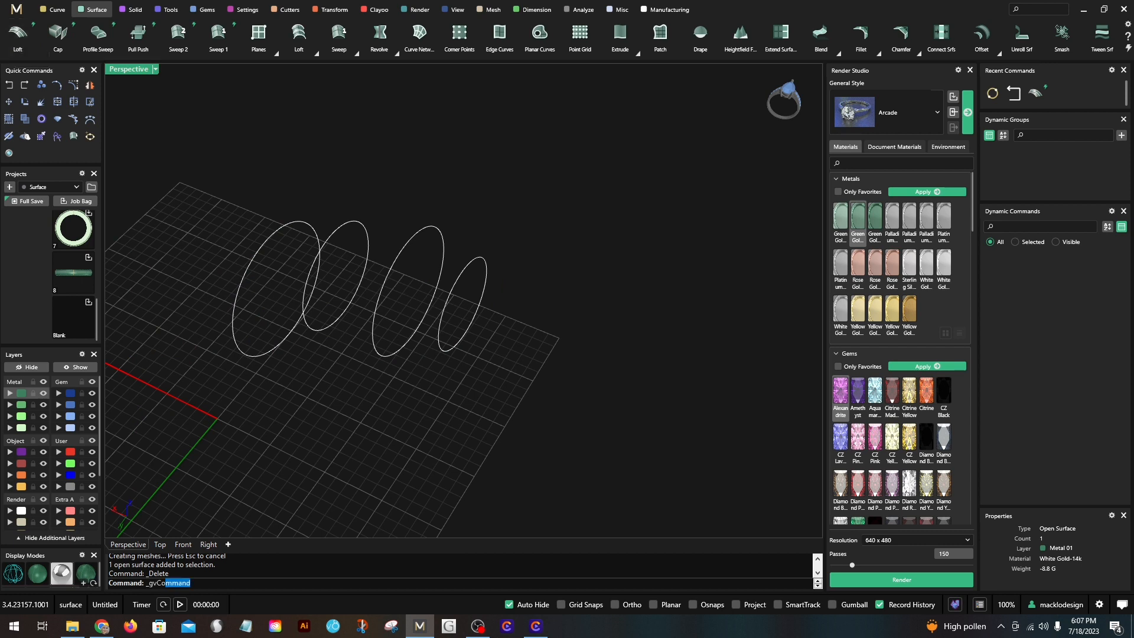
click(440, 345)
click(407, 348)
key(Return)
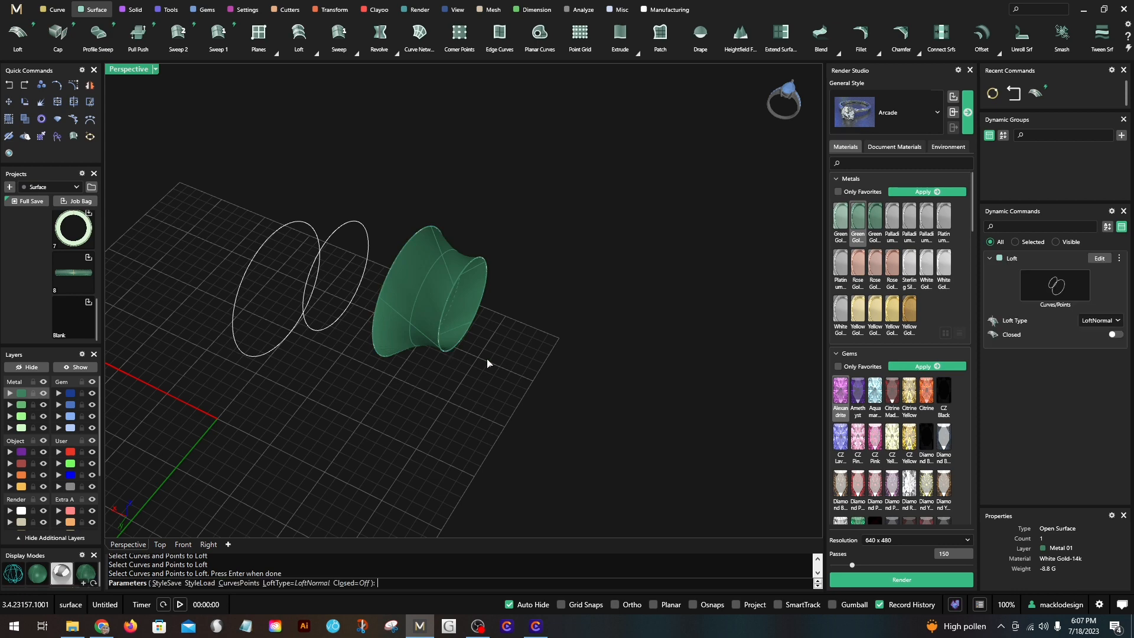
right_drag(488, 362, 470, 345)
key(Return)
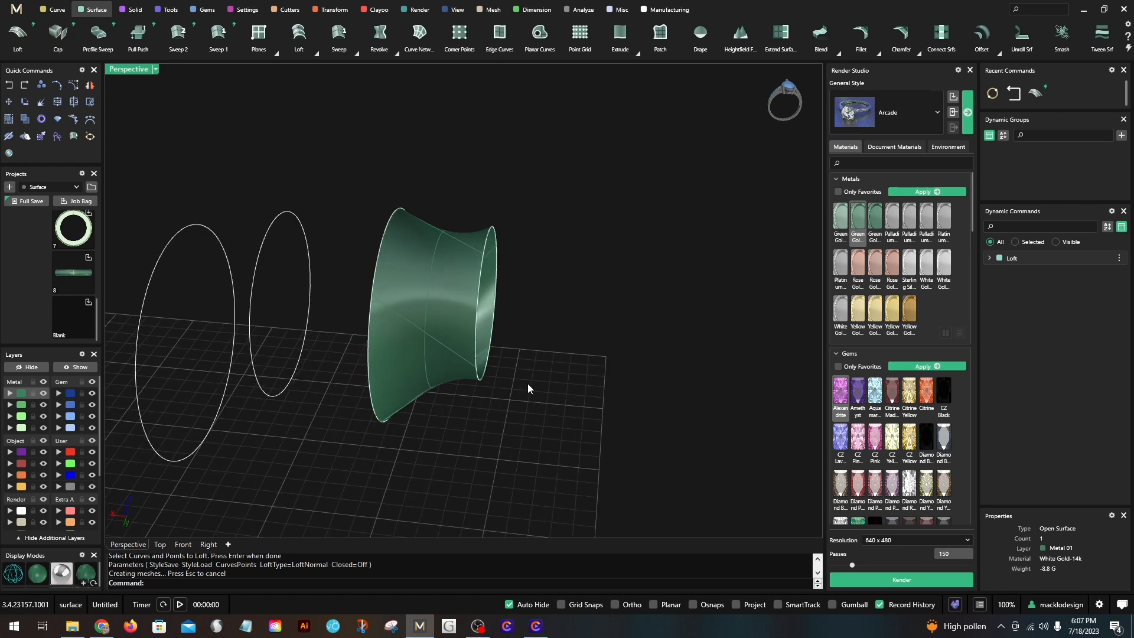
Step: Run CrvSeam on the loft's two circles and align their seam points at the bottom so the loft straightens out
right_drag(528, 388, 449, 388)
shift+click(451, 377)
shift+click(382, 373)
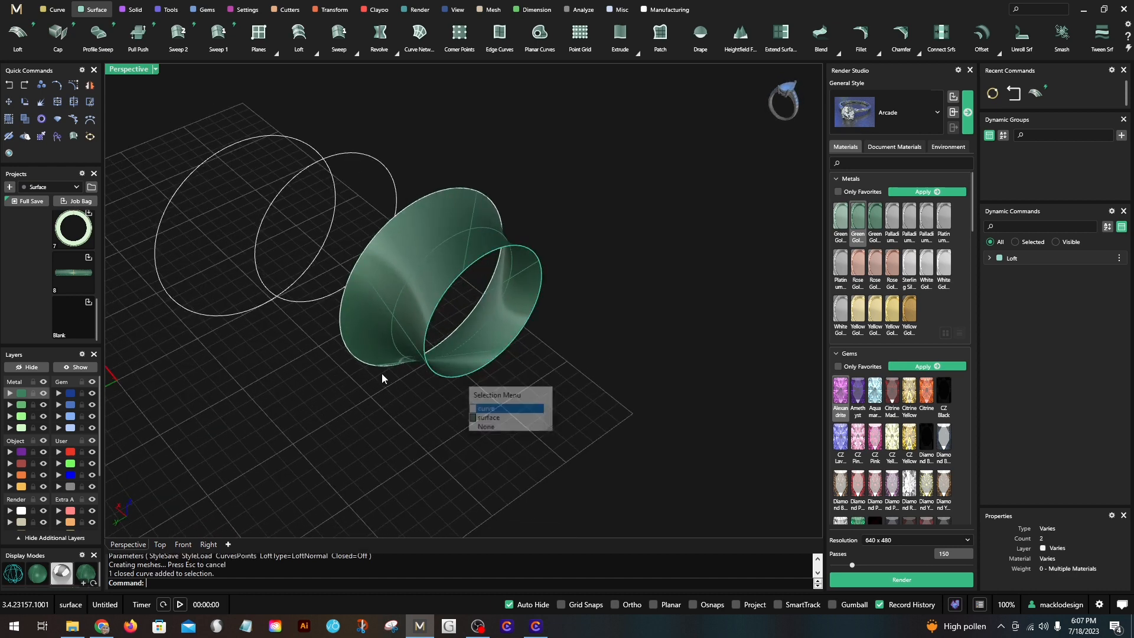
shift+click(356, 360)
click(402, 391)
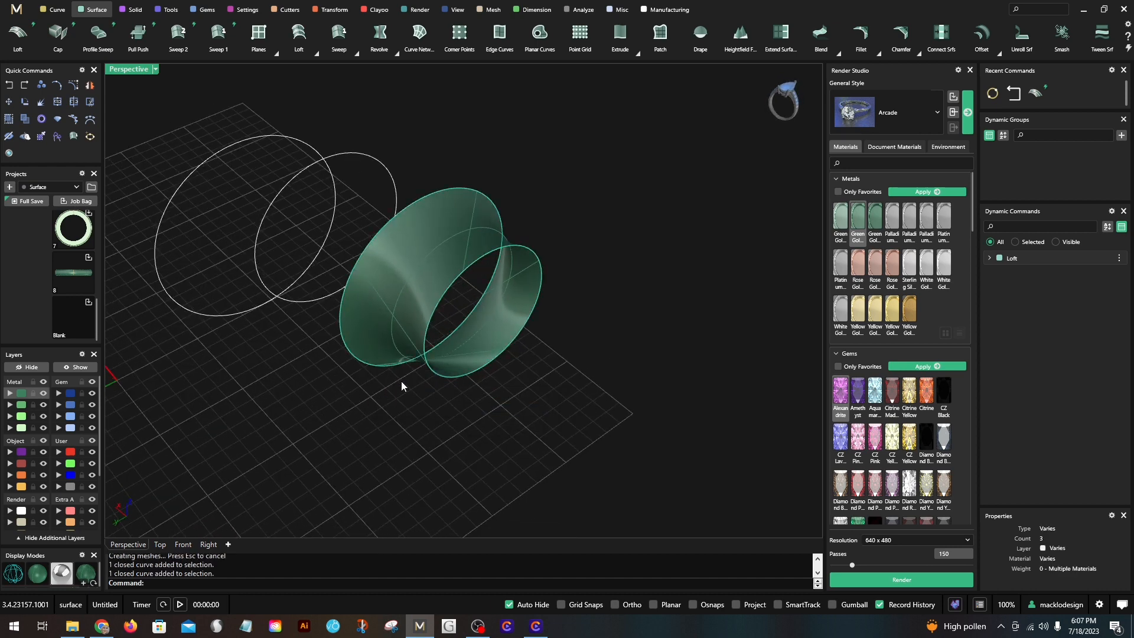
text(CrvSeam)
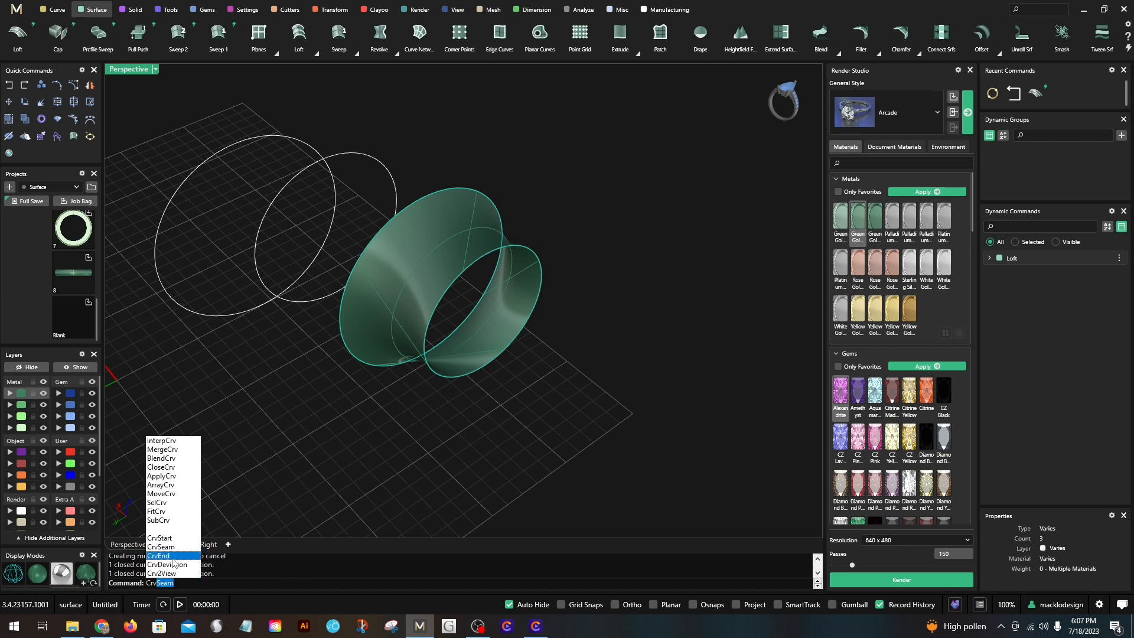
click(170, 548)
scroll(488, 373, up, 1)
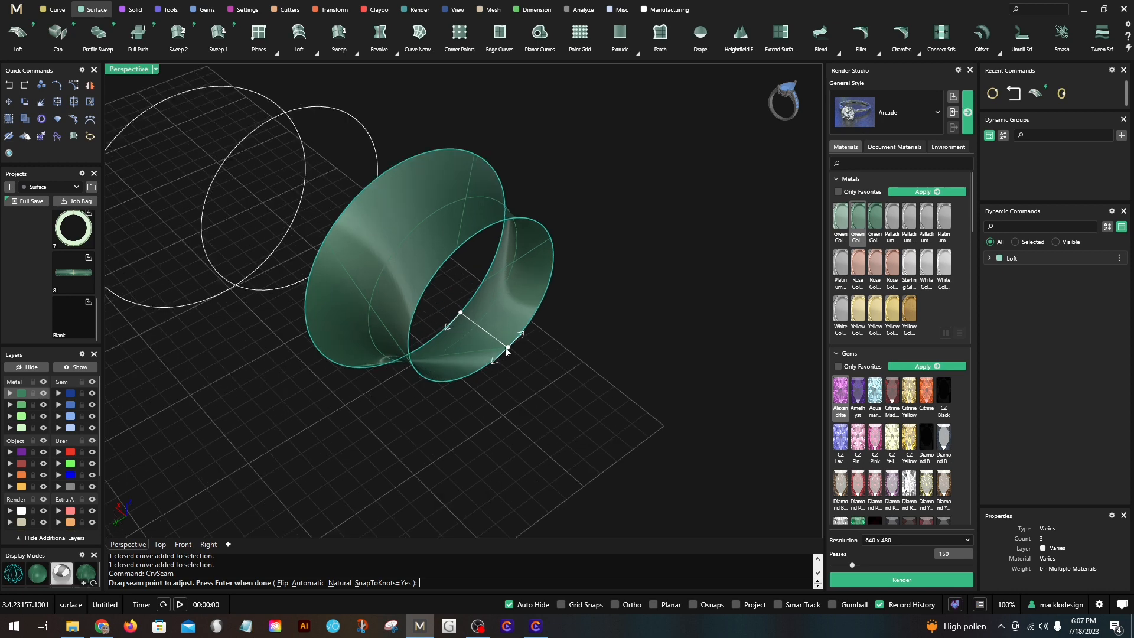
right_drag(540, 380, 511, 388)
click(508, 324)
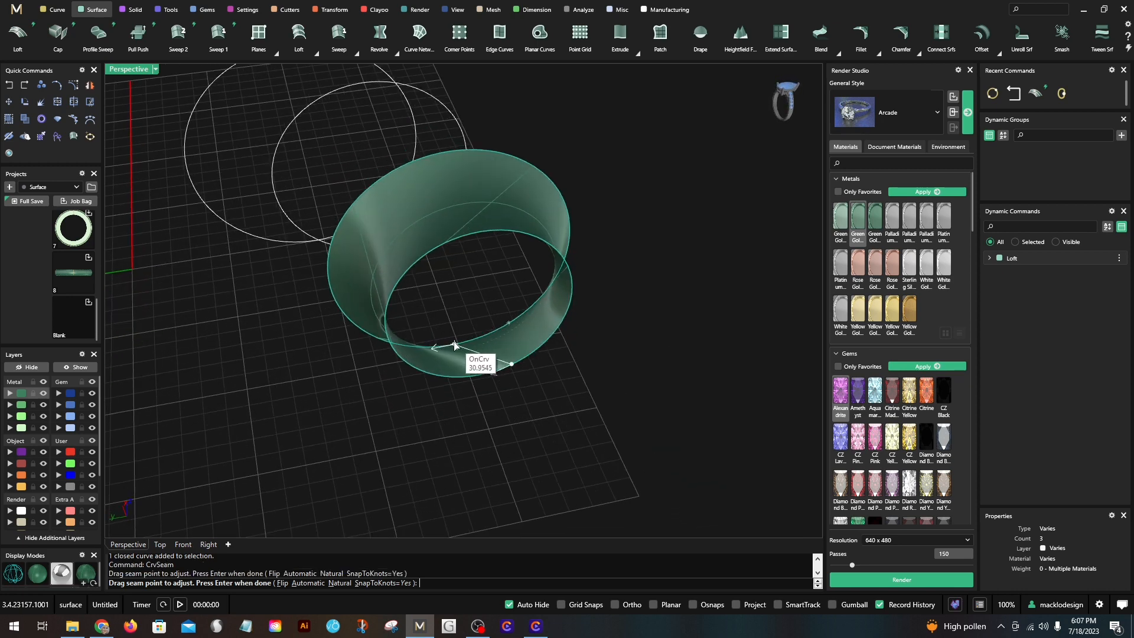
right_drag(546, 431, 540, 313)
drag(577, 369, 455, 467)
key(Return)
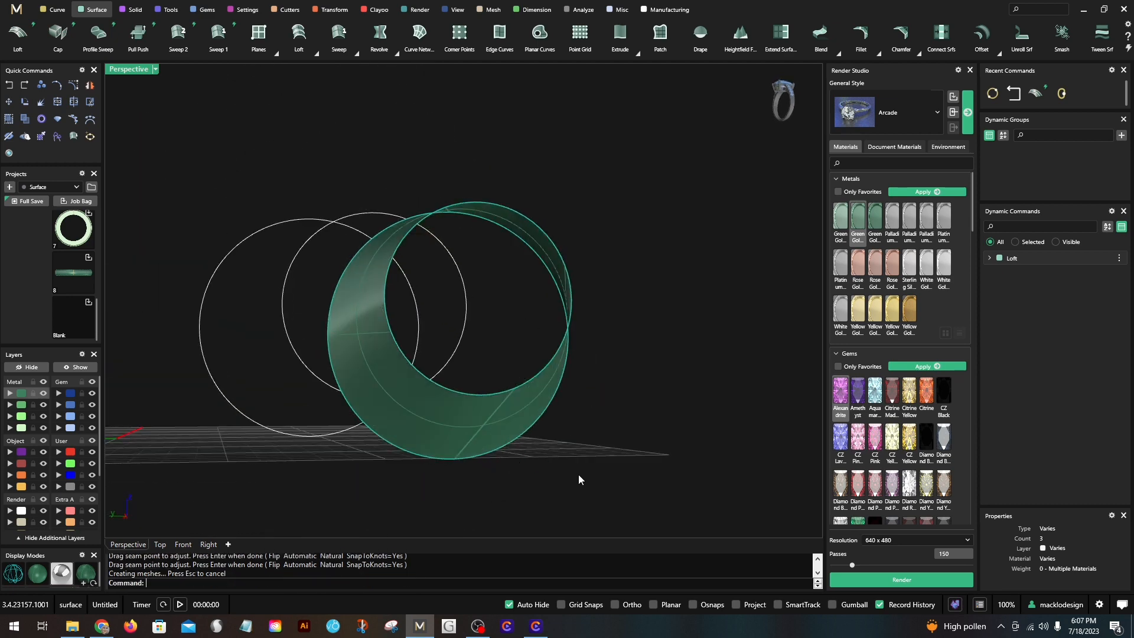
right_drag(579, 476, 521, 349)
right_drag(519, 414, 374, 406)
key(Escape)
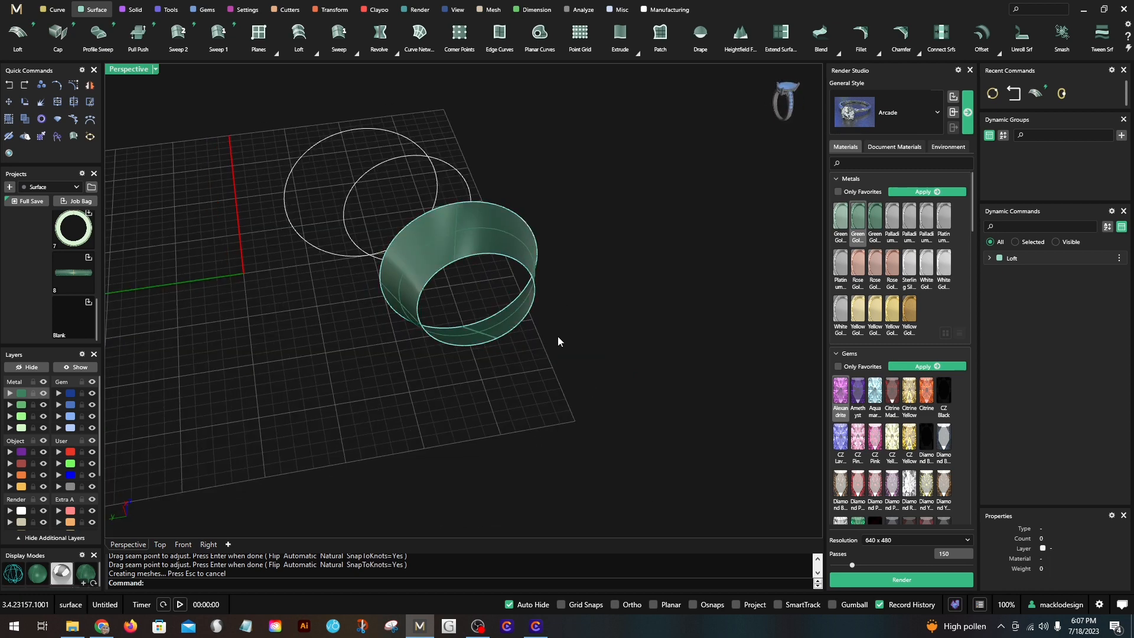
Step: Use CrvSeam on the same two circles to move the larger circle's seam point to its opposite side, twisting the loft
right_drag(558, 338, 586, 400)
right_drag(477, 264, 568, 264)
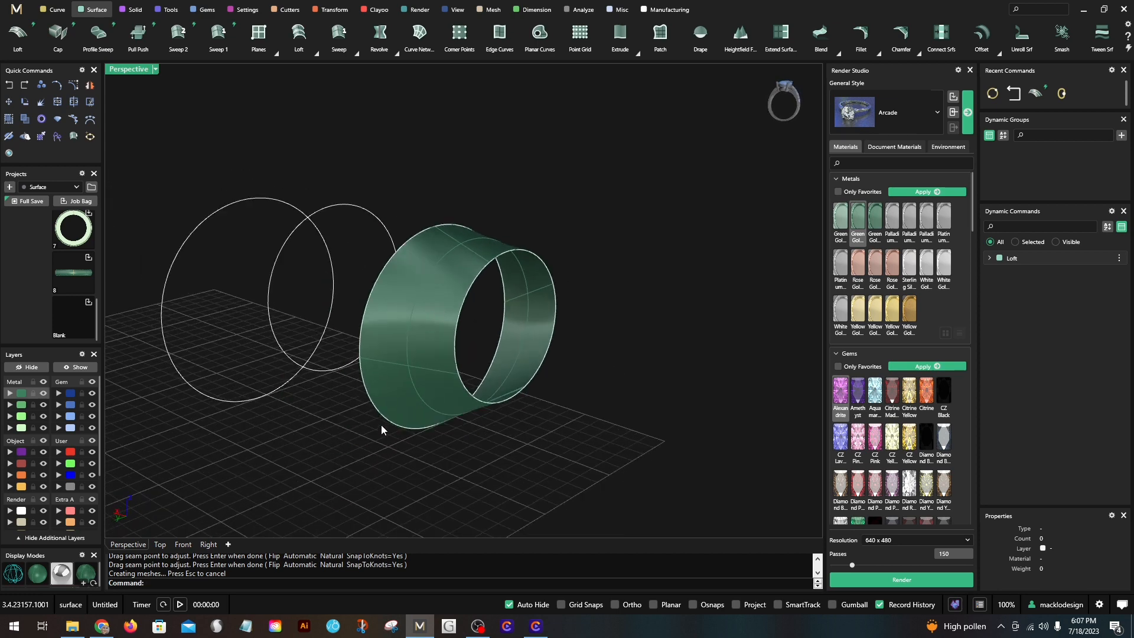
click(378, 413)
key(Return)
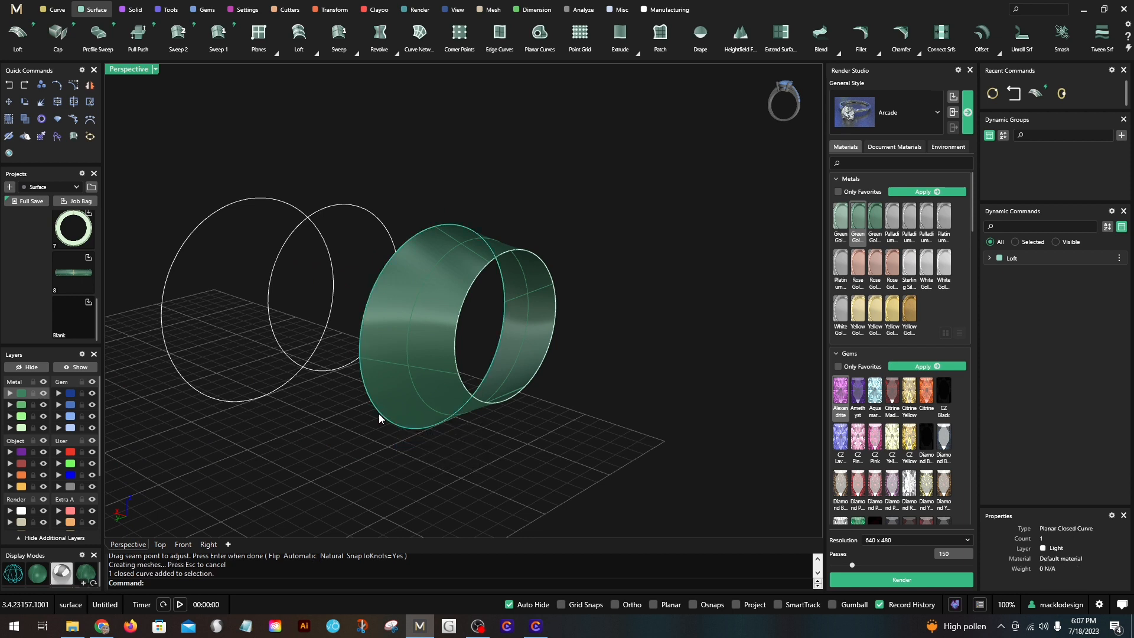
click(513, 250)
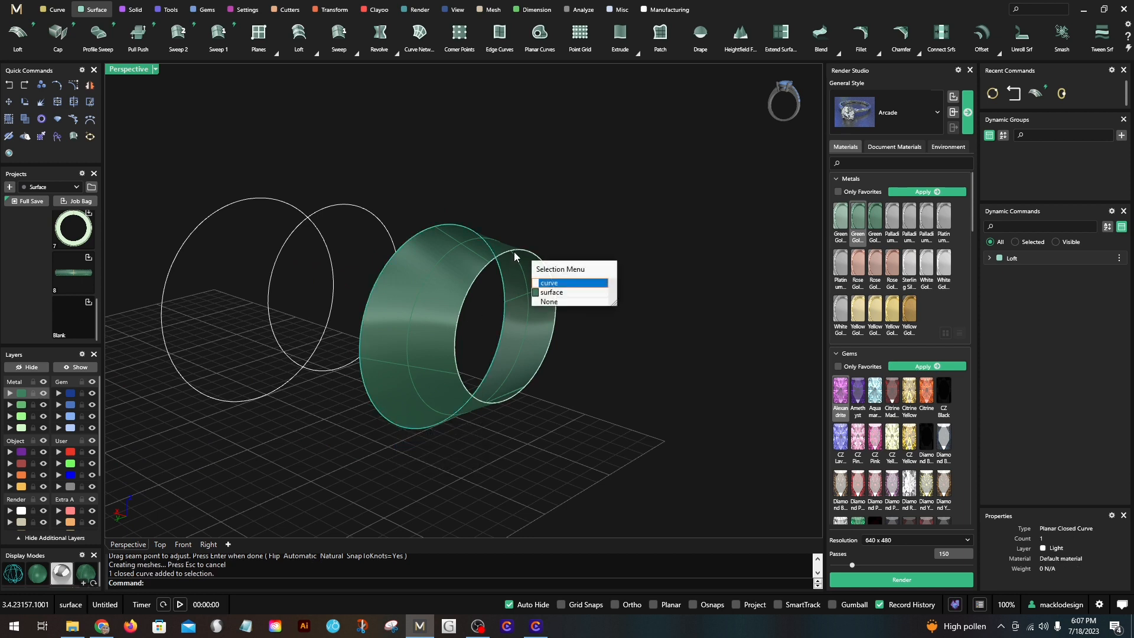
key(Return)
text(CrvSeam)
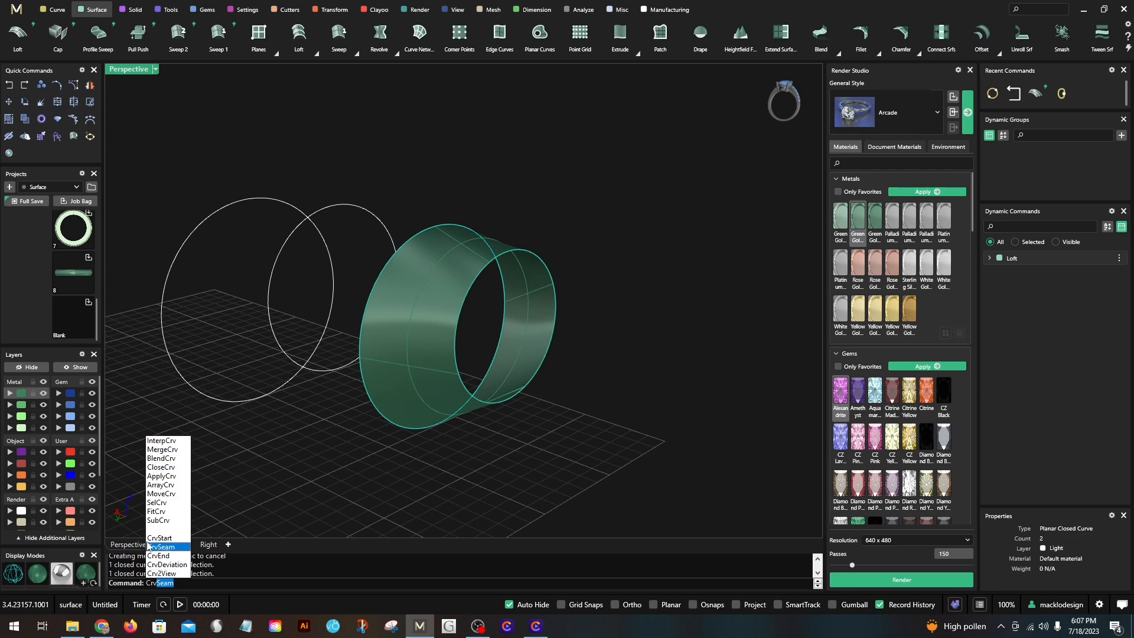
click(151, 548)
right_drag(573, 434, 524, 406)
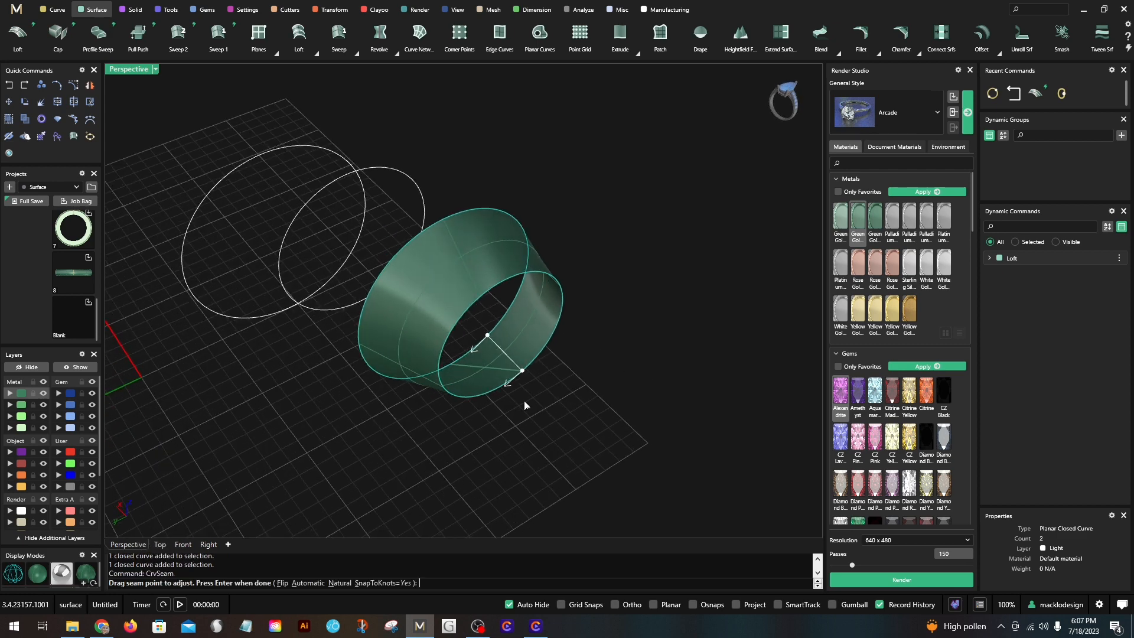
drag(489, 341, 442, 238)
scroll(481, 304, up, 2)
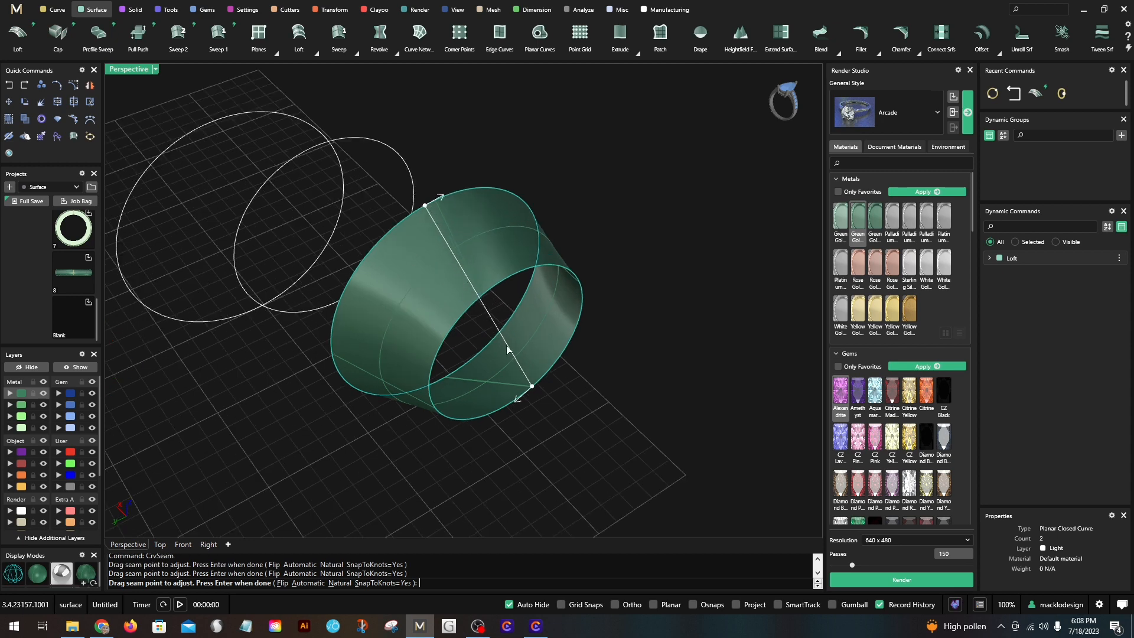
right_drag(534, 415, 573, 438)
key(Return)
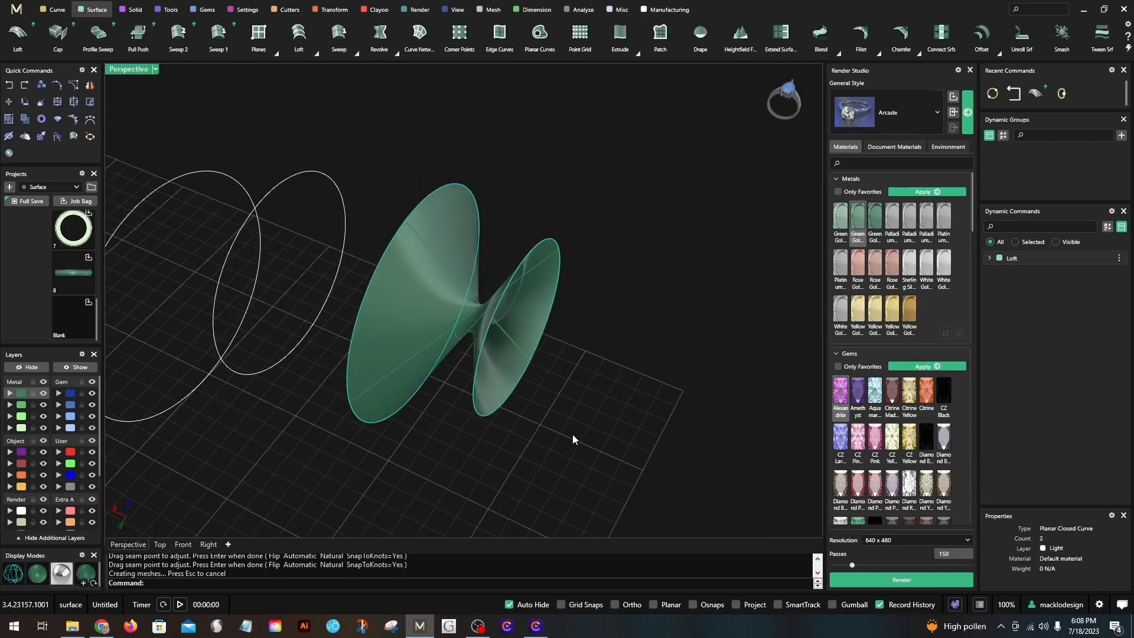
Step: Repeat CrvSeam to bring the larger circle's seam point back in line with the smaller circle's seam
key(Return)
right_drag(577, 356, 415, 256)
click(514, 386)
key(Return)
key(Return)
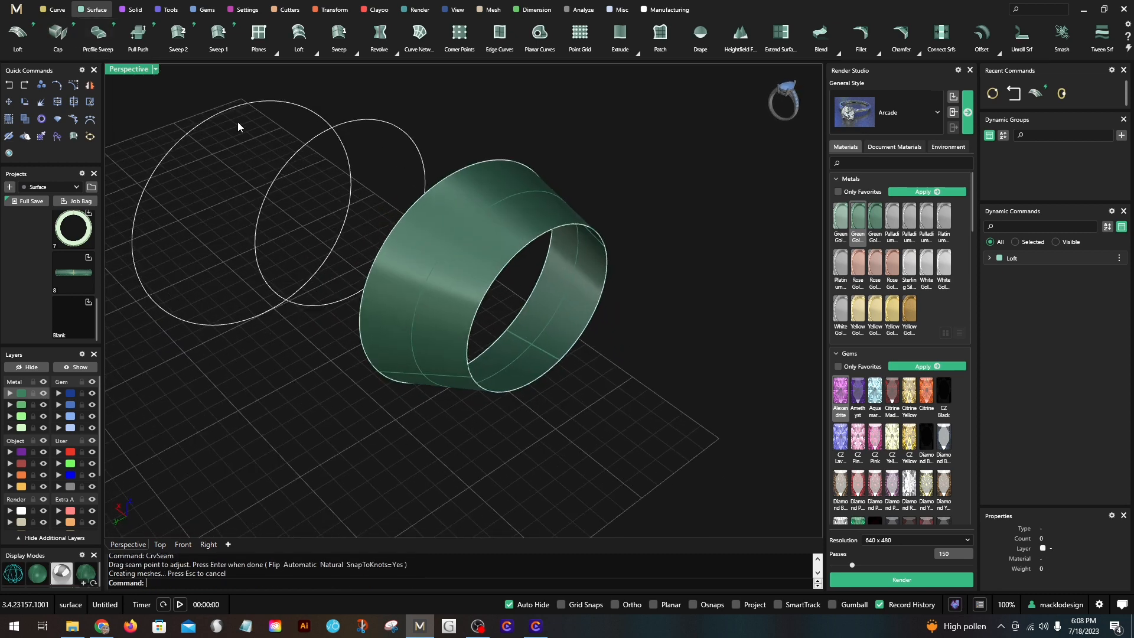
Step: Cap both open ends of the two-circle loft surface
click(59, 44)
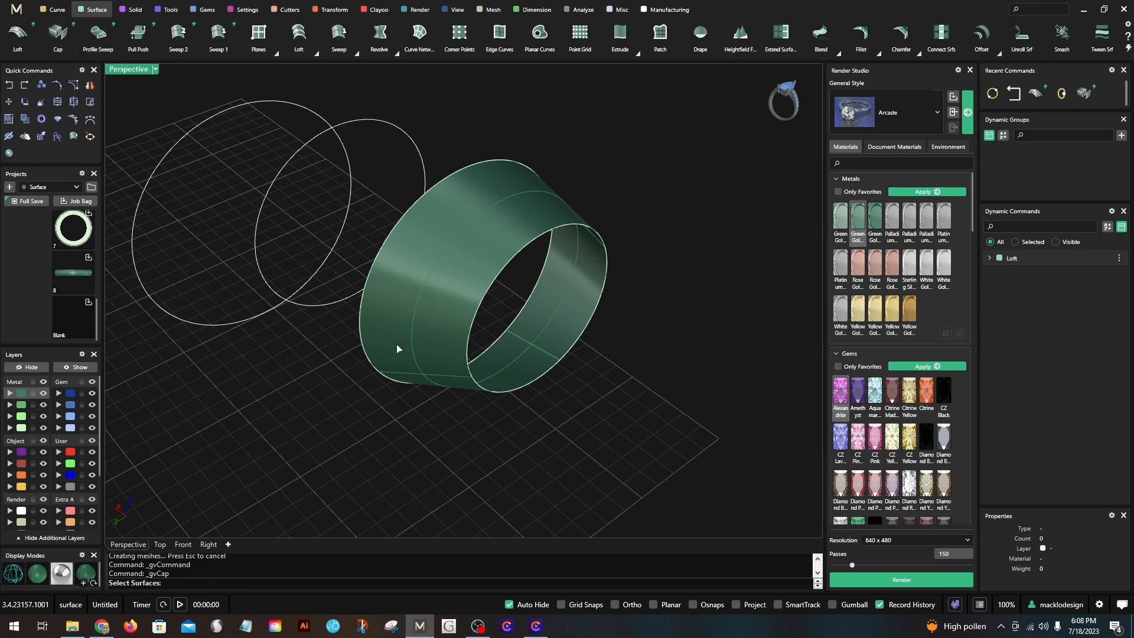
click(433, 291)
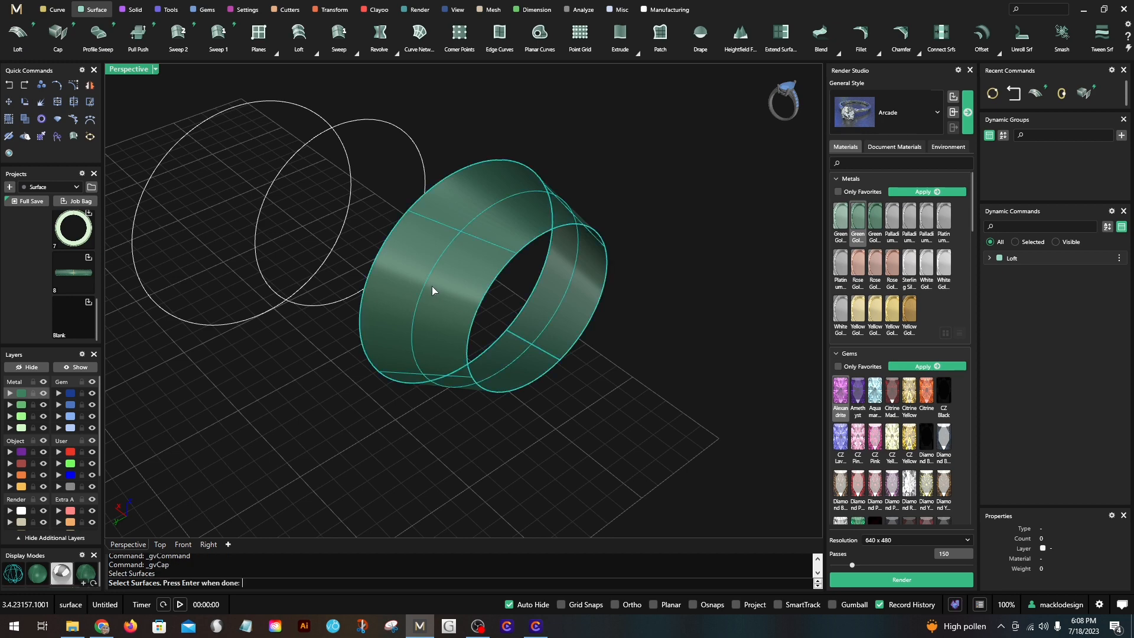
key(Return)
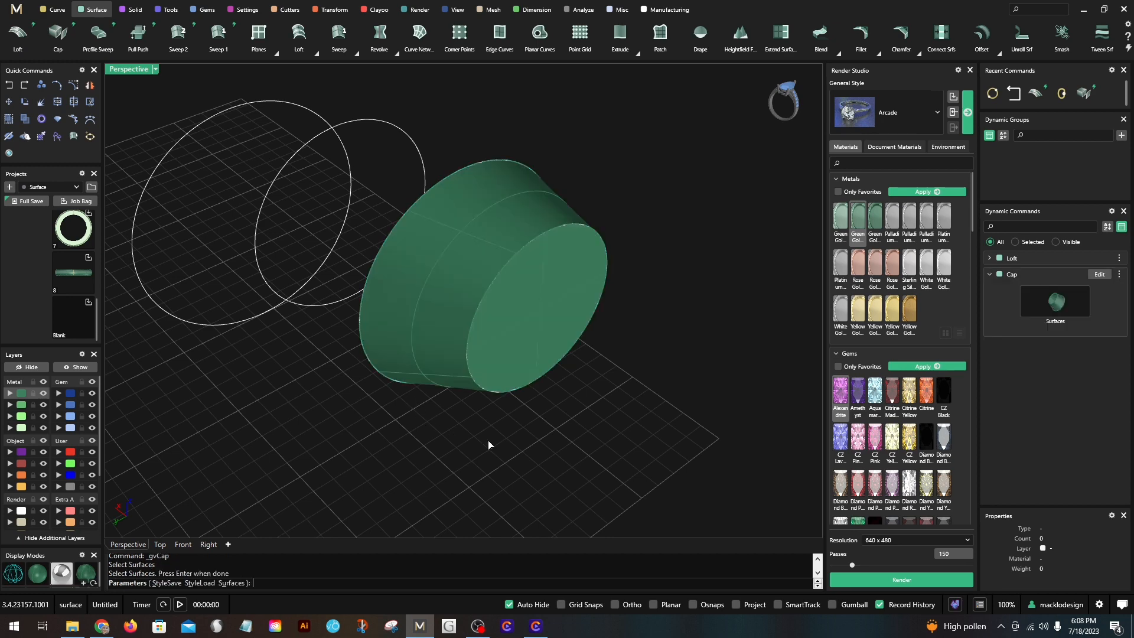
right_drag(549, 431, 534, 321)
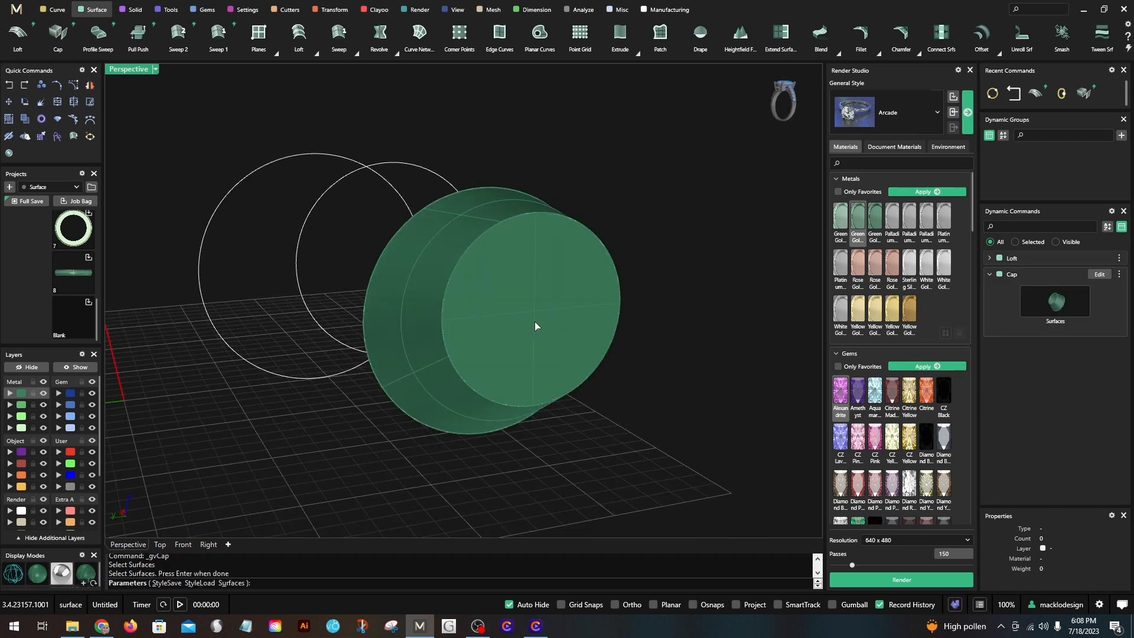
key(Return)
Step: Draw an open zigzag polyline with six points in the Top view, beside the capped loft
right_drag(510, 157, 280, 488)
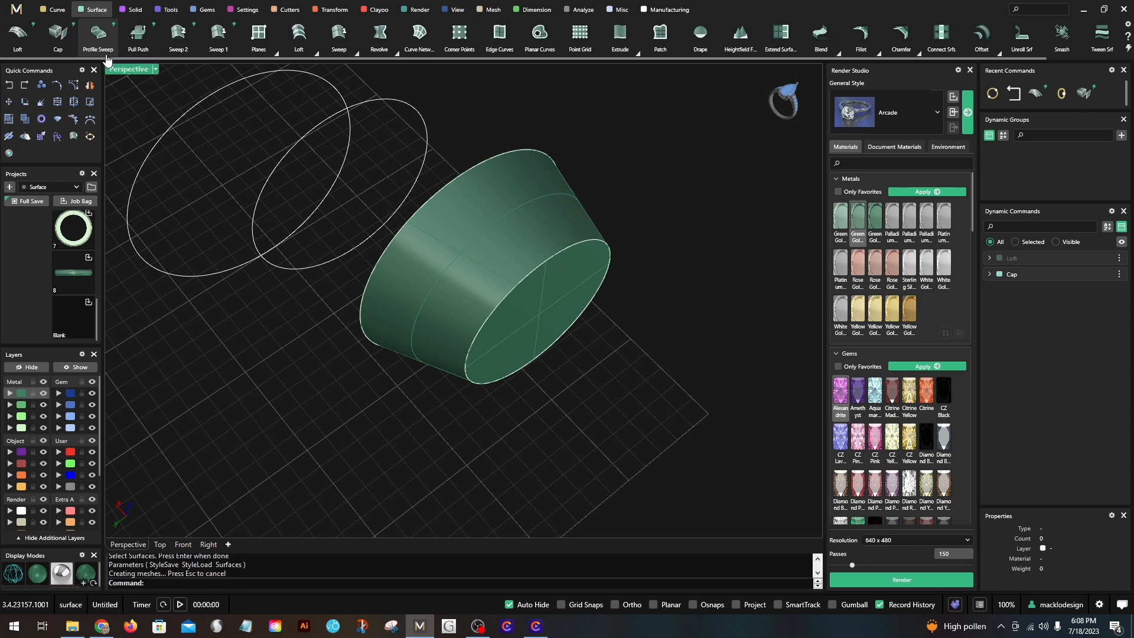
shift+right_drag(254, 260, 344, 334)
scroll(331, 319, down, 2)
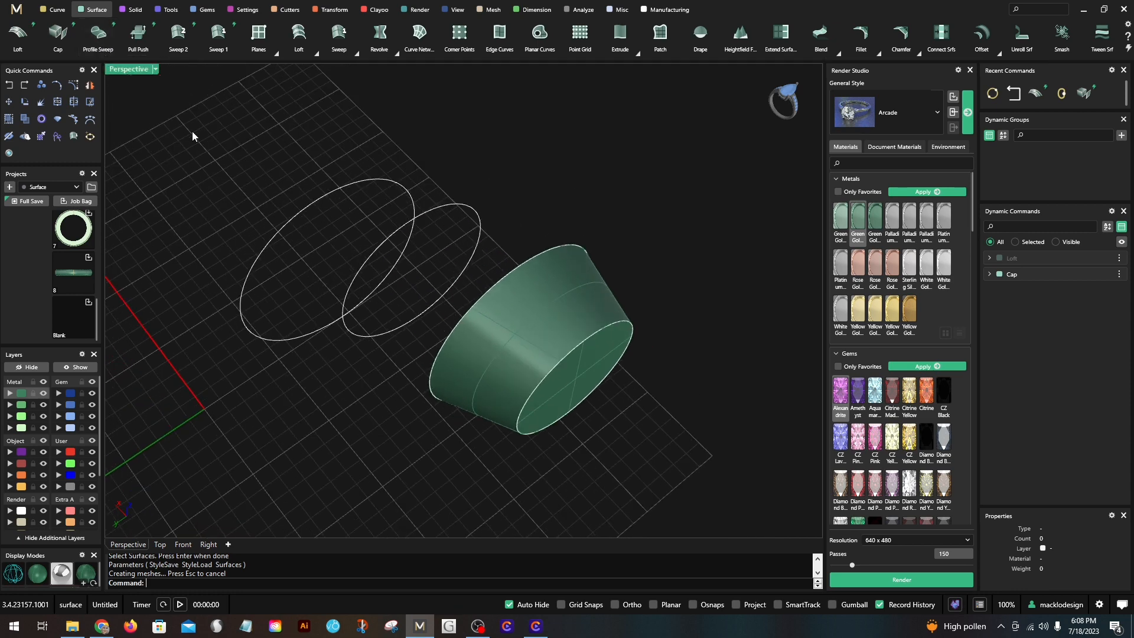
double_click(138, 72)
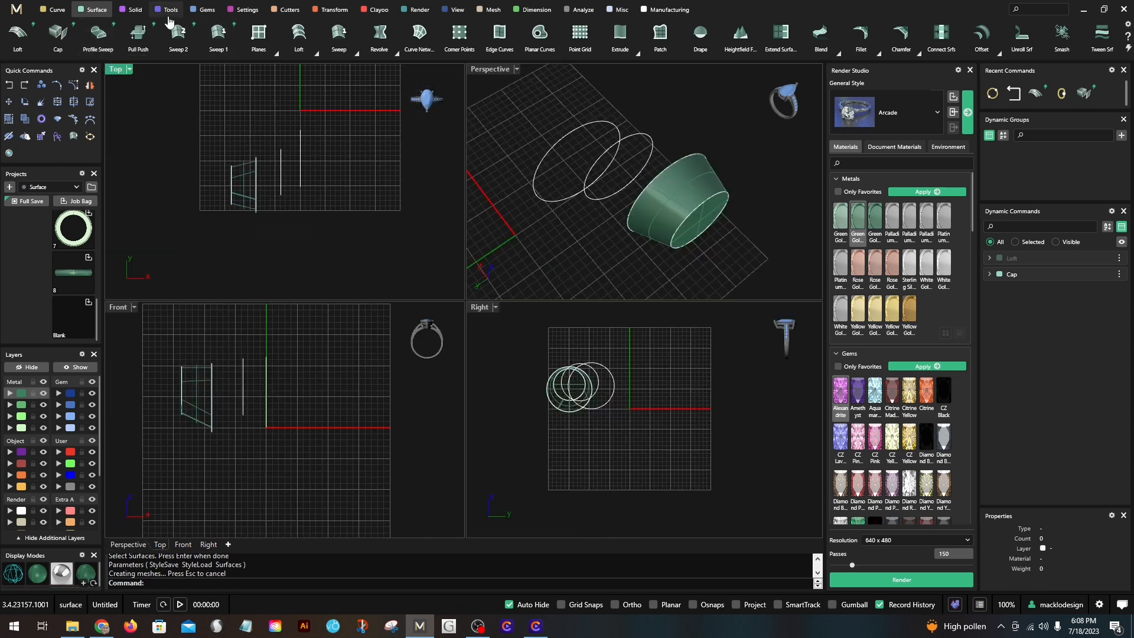
click(56, 12)
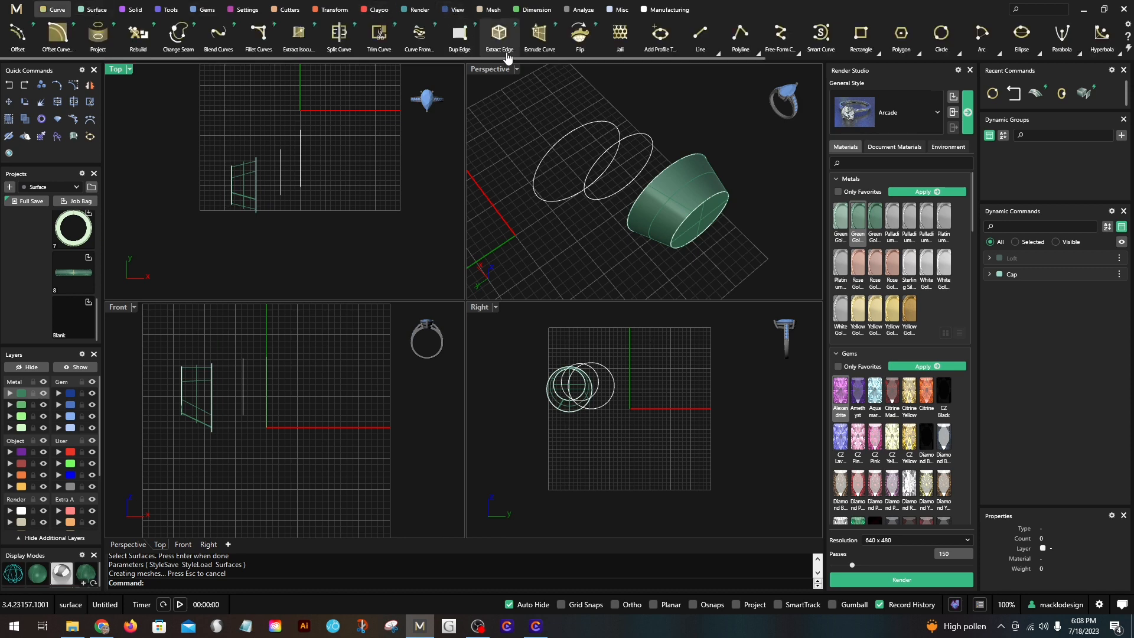
click(762, 57)
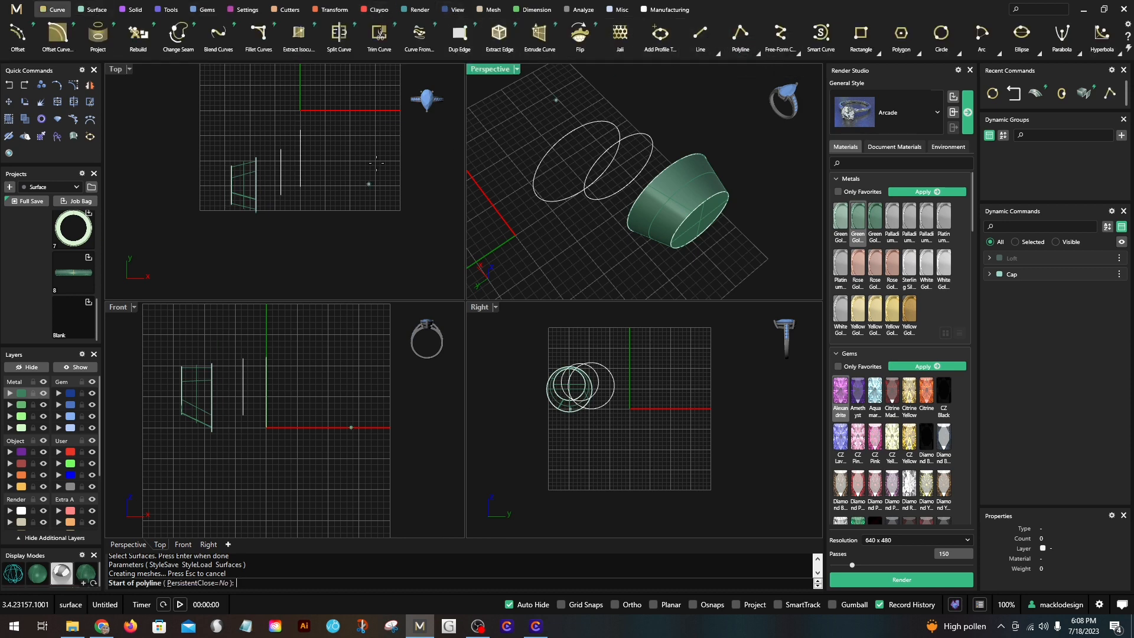
click(218, 96)
click(193, 127)
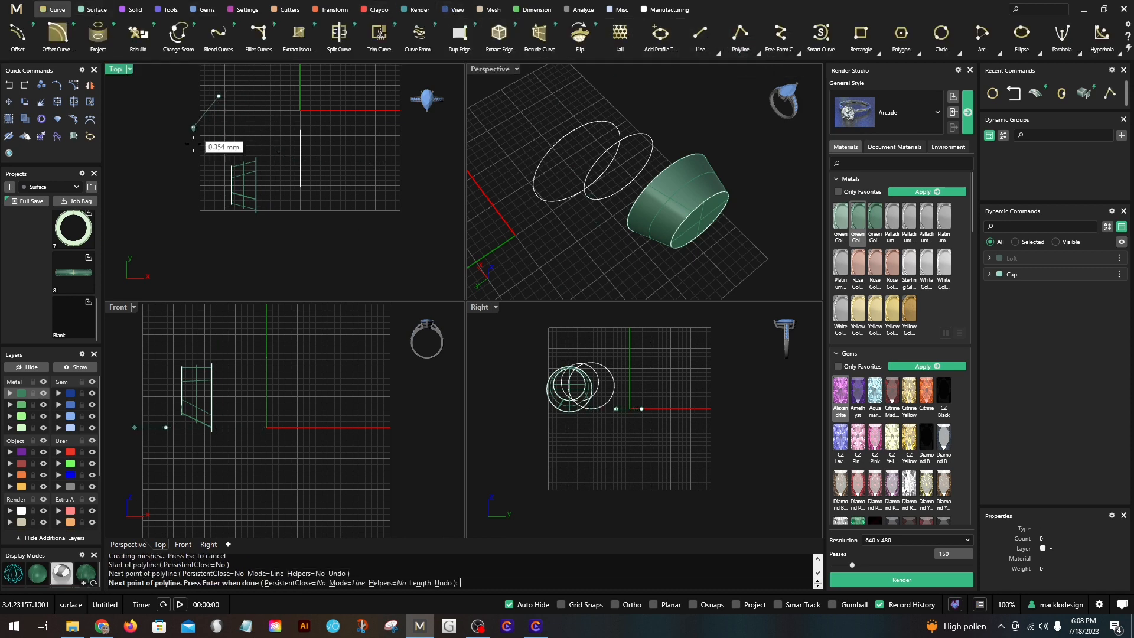
click(200, 152)
click(175, 166)
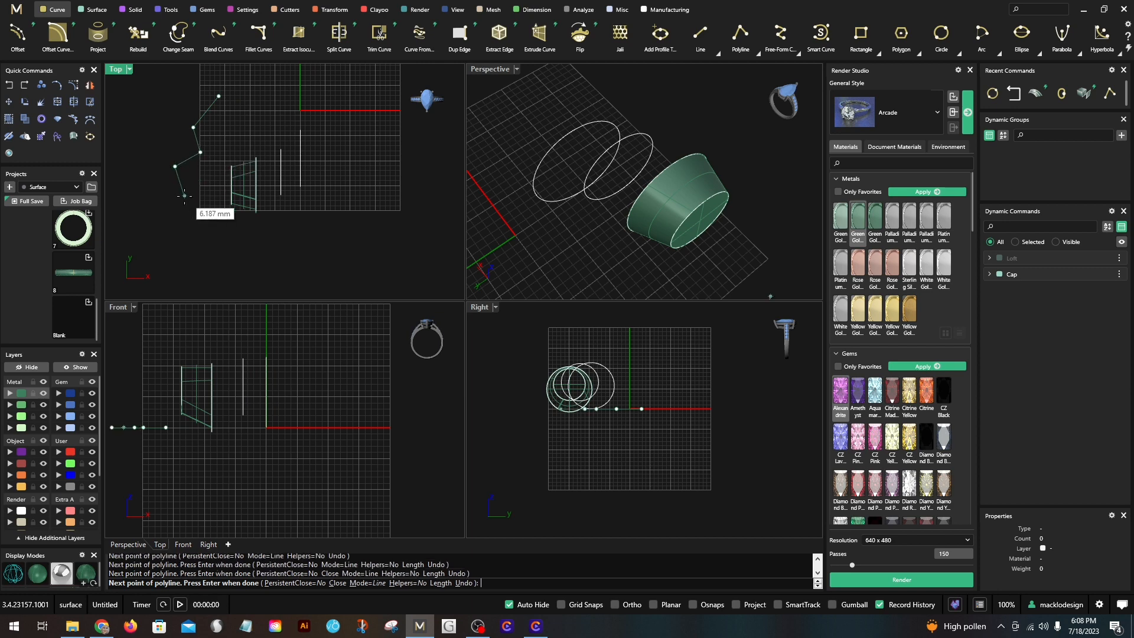
click(183, 194)
click(157, 213)
right_click(180, 205)
Step: Use Profile Placer to put an oval profile, 4 wide and 2 high, at the start of the zigzag polyline
click(185, 197)
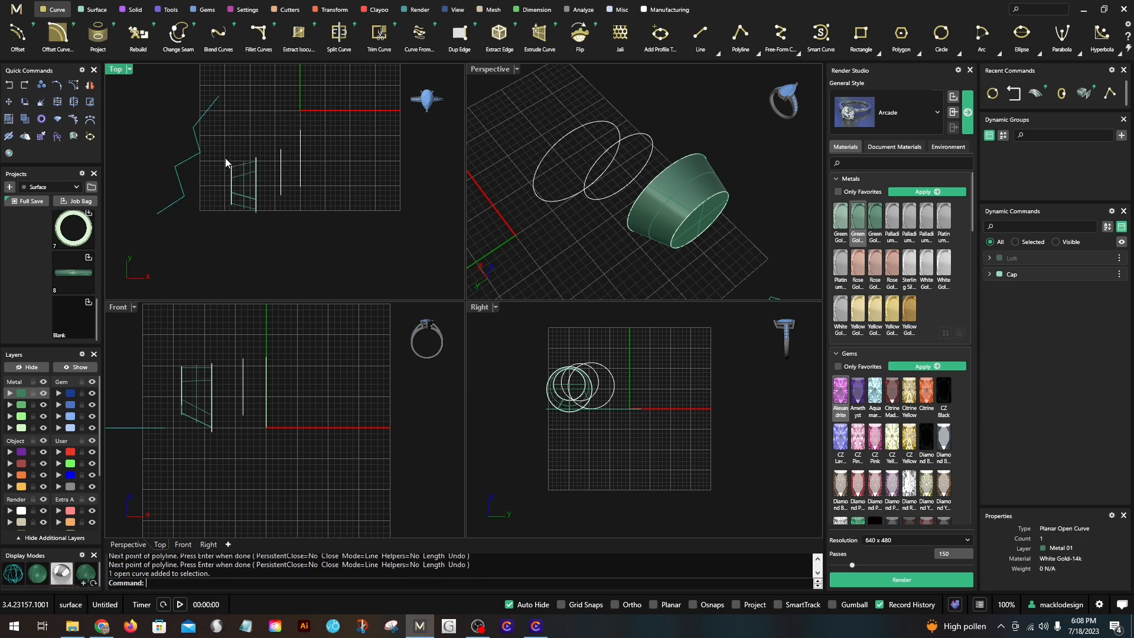
middle_click(225, 157)
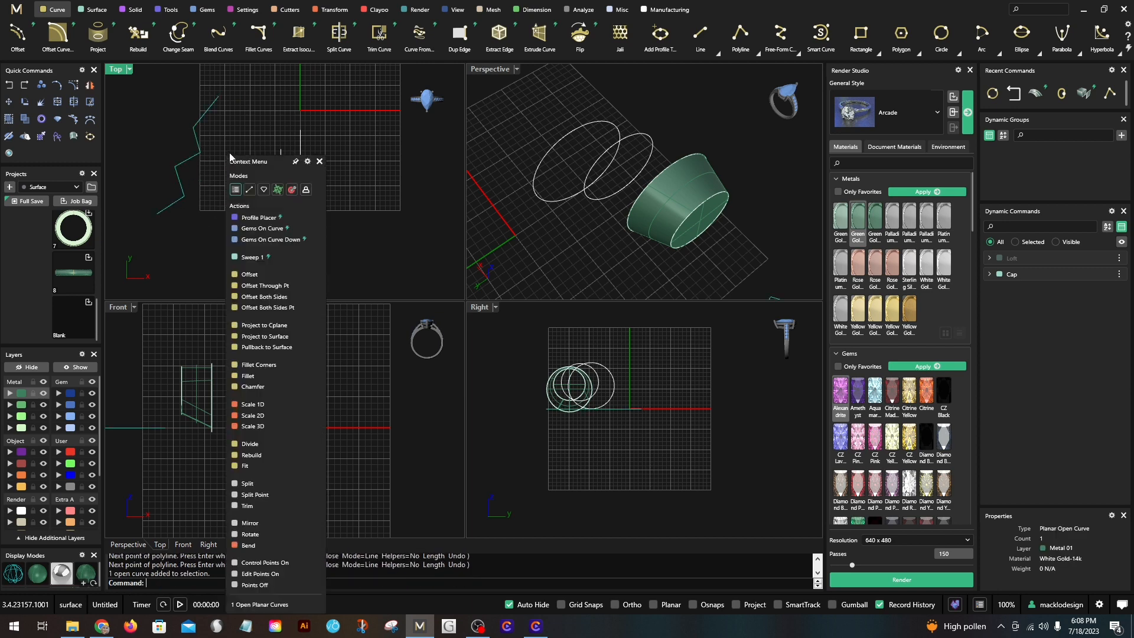
click(275, 224)
double_click(485, 70)
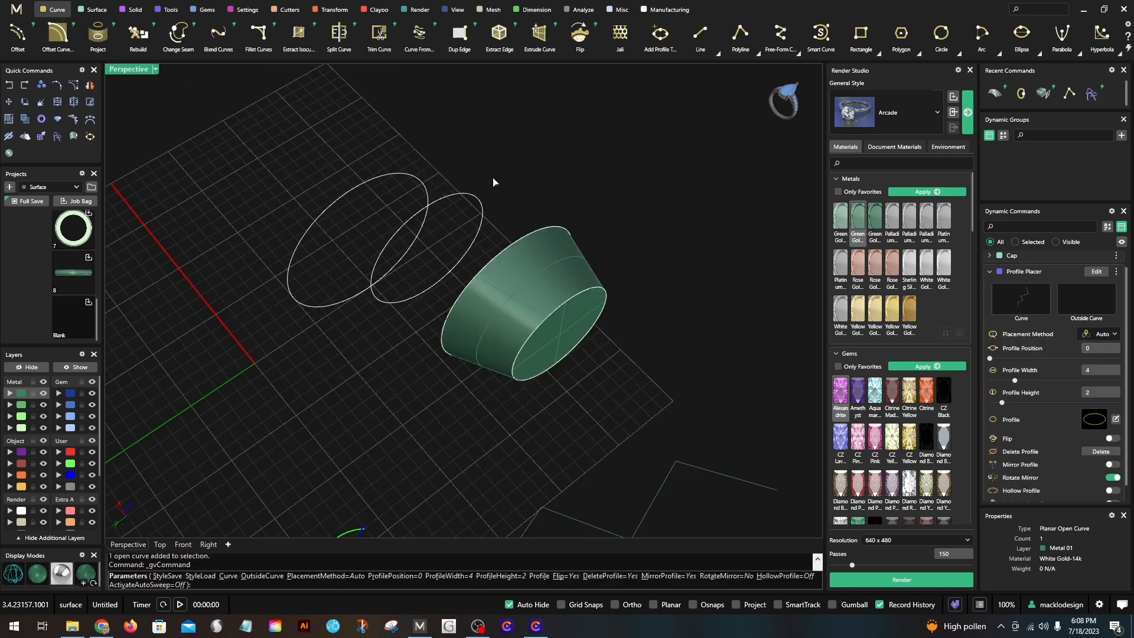
mouse_move(434, 258)
right_down()
mouse_move(443, 283)
mouse_move(266, 271)
mouse_move(440, 262)
right_up()
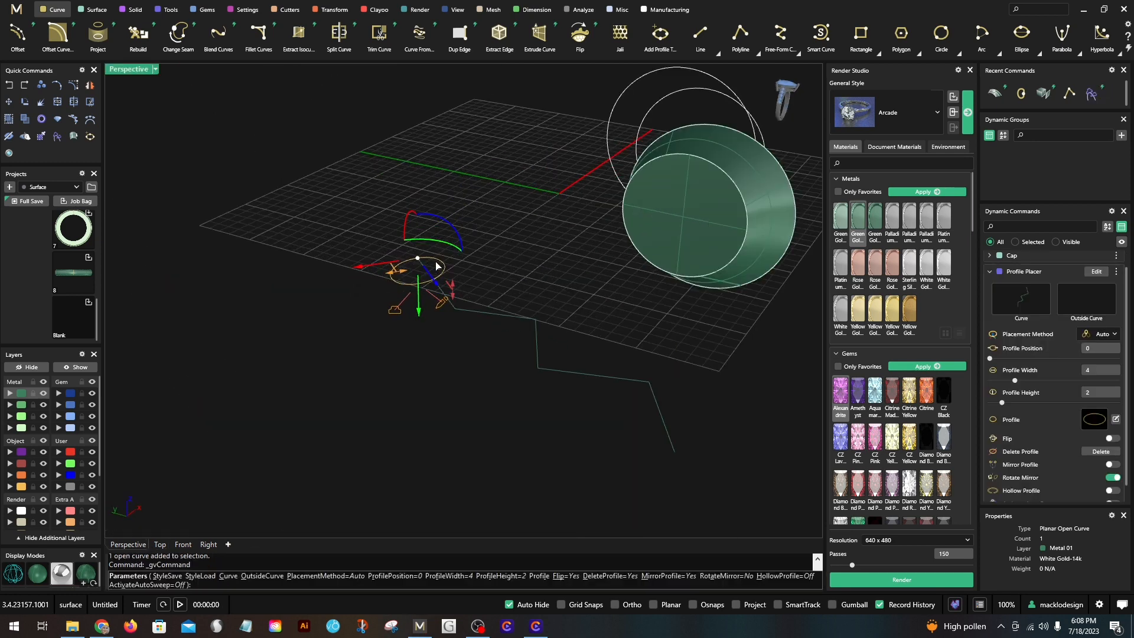
right_click(440, 294)
Step: Place a second oval profile near the polyline's far end, at profile position 0.987
click(452, 306)
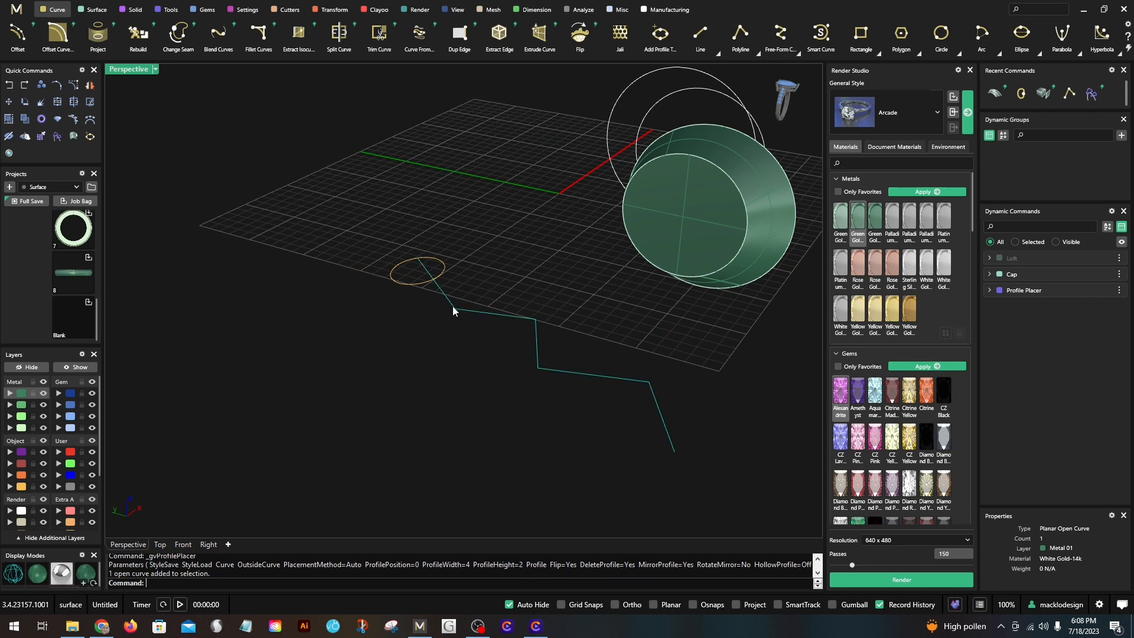
right_click(453, 306)
drag(473, 325, 674, 449)
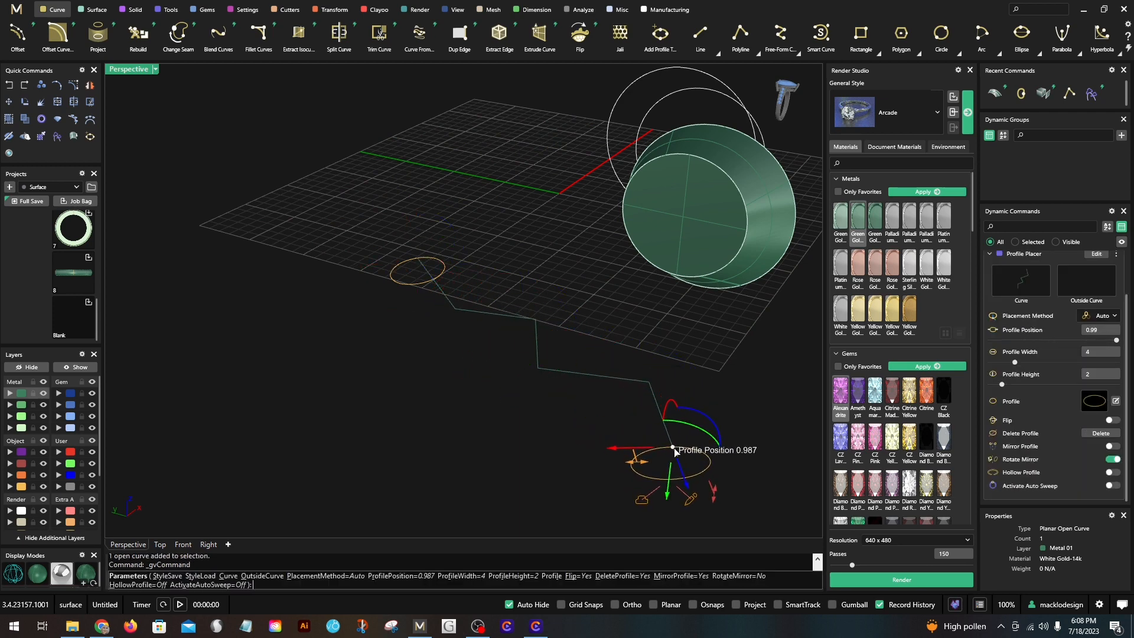
right_click(674, 449)
Step: Create a Profile Sweep between the oval profiles at the polyline's two ends
scroll(673, 448, down, 2)
right_drag(497, 364, 437, 354)
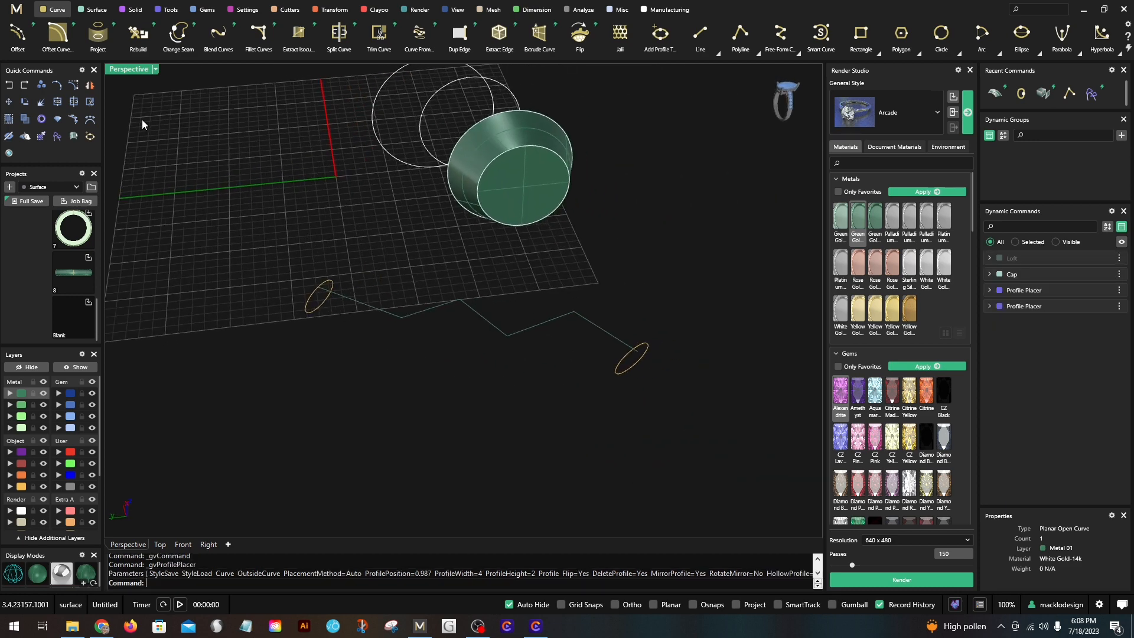
right_drag(240, 204, 145, 91)
click(93, 10)
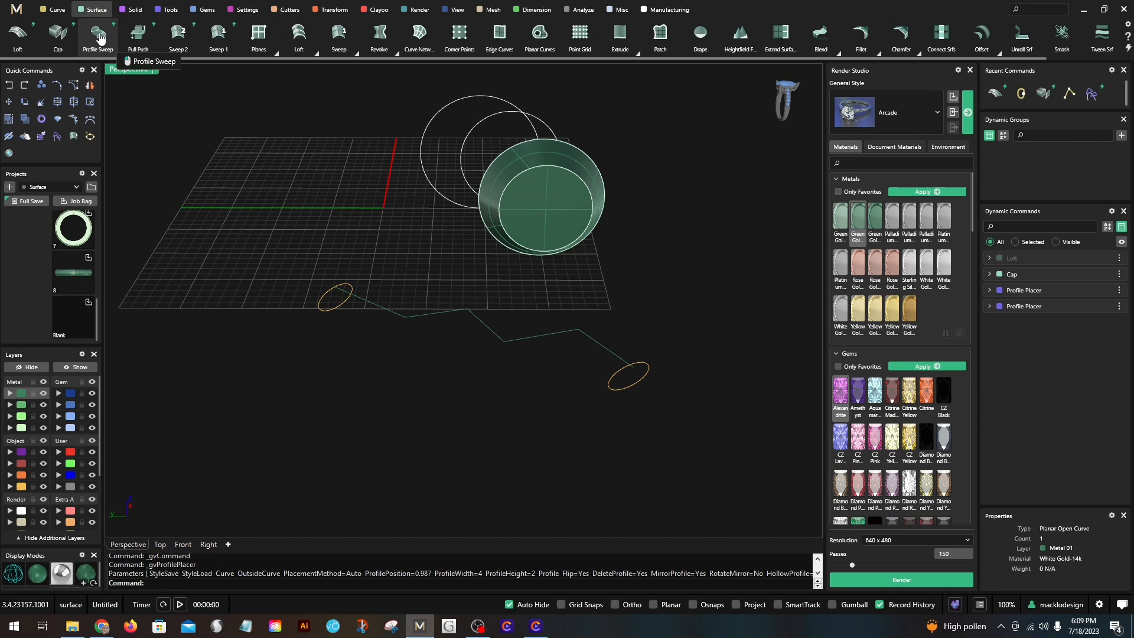
shift+right_drag(372, 318, 337, 283)
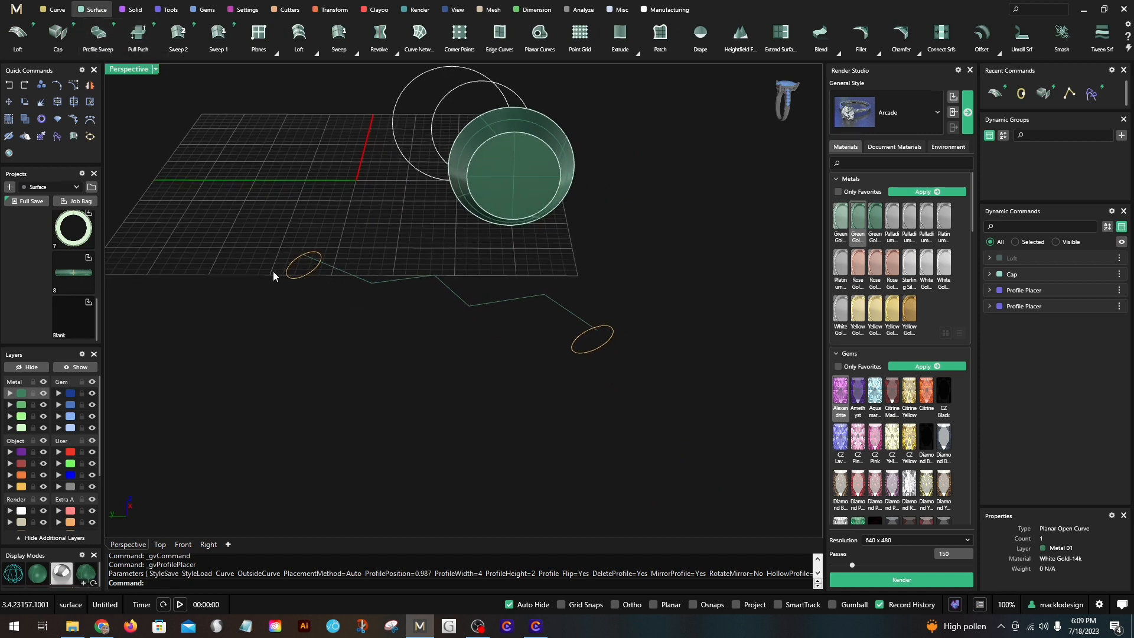
right_drag(492, 351, 433, 317)
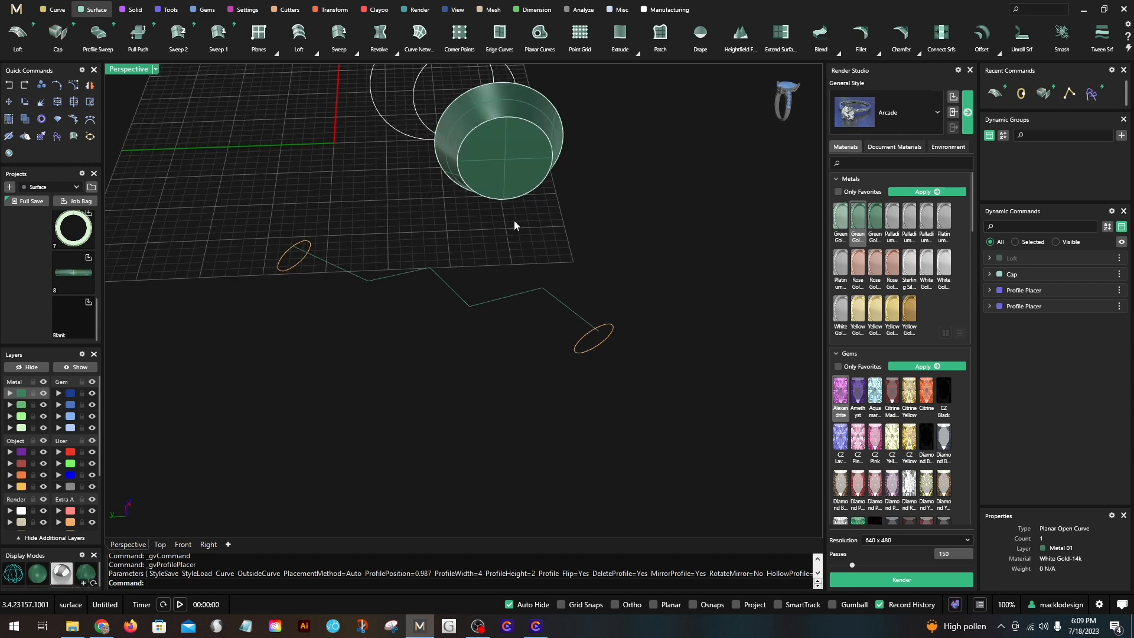
click(99, 42)
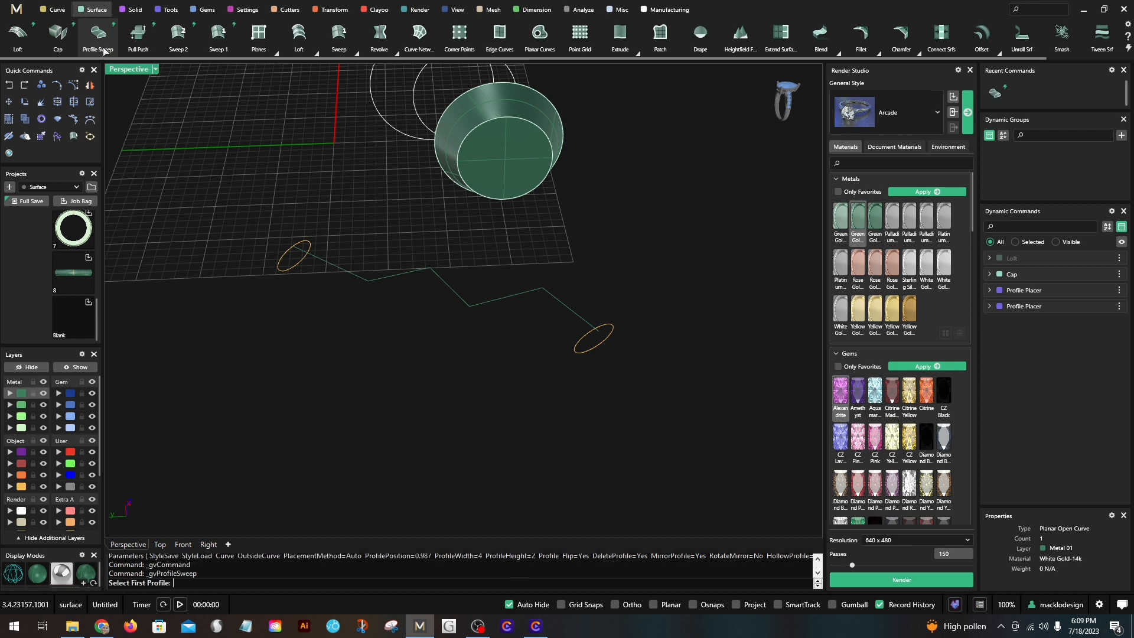
click(280, 270)
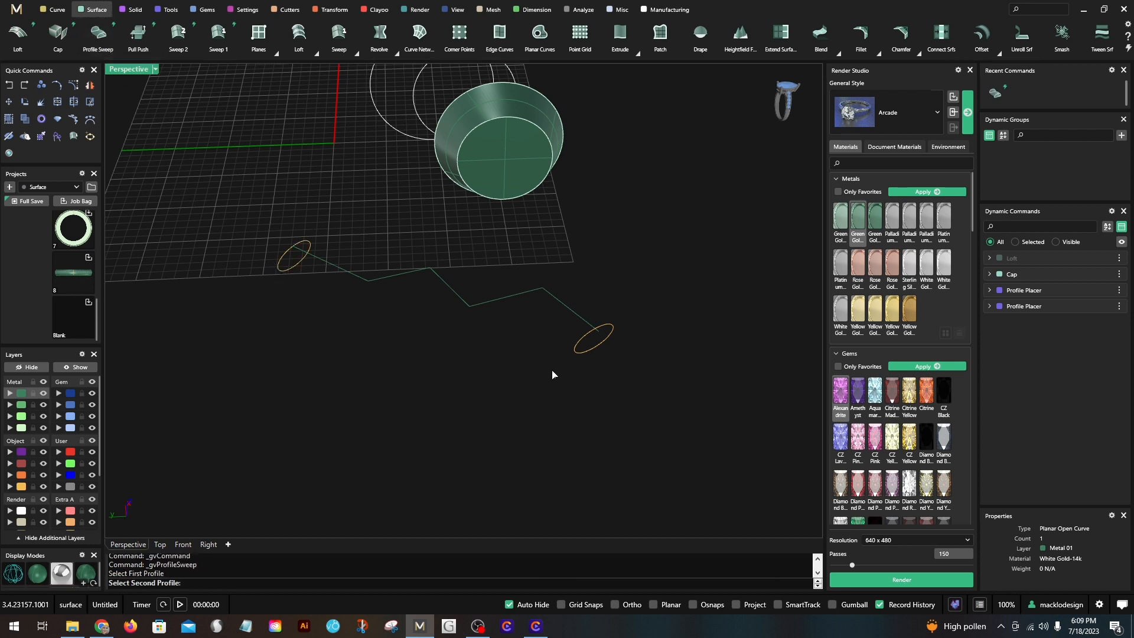
click(585, 353)
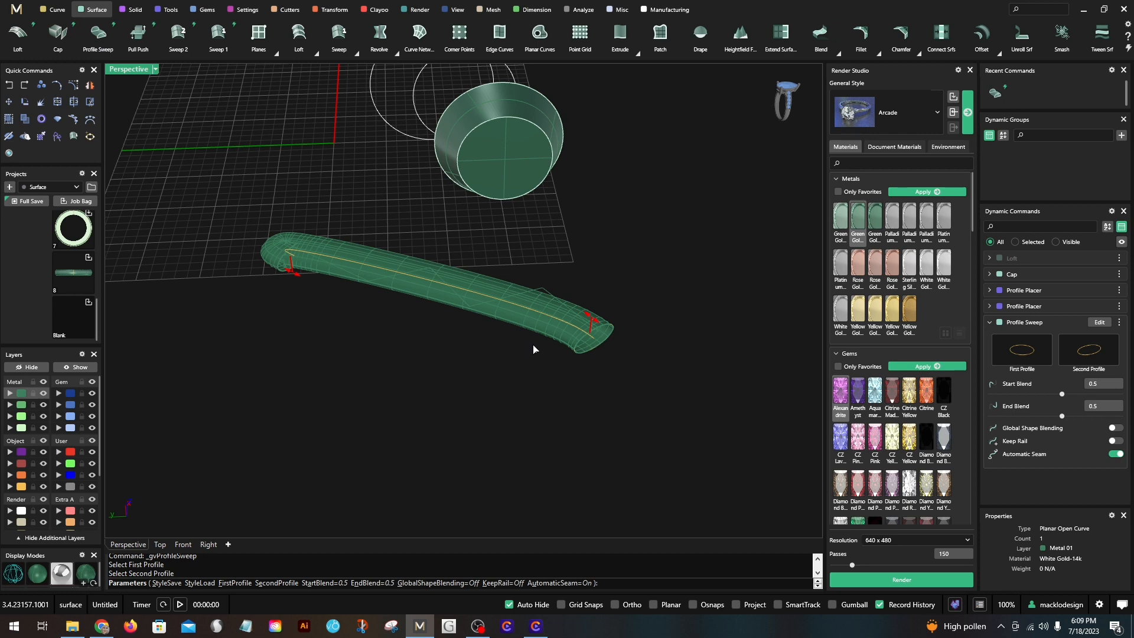
Step: Set the profile sweep's start blend to -0.9 and end blend to 0.8, and accept the surface
right_drag(543, 371, 389, 374)
mouse_move(324, 354)
mouse_down()
mouse_move(314, 353)
mouse_move(346, 353)
mouse_move(306, 349)
mouse_move(340, 349)
mouse_up()
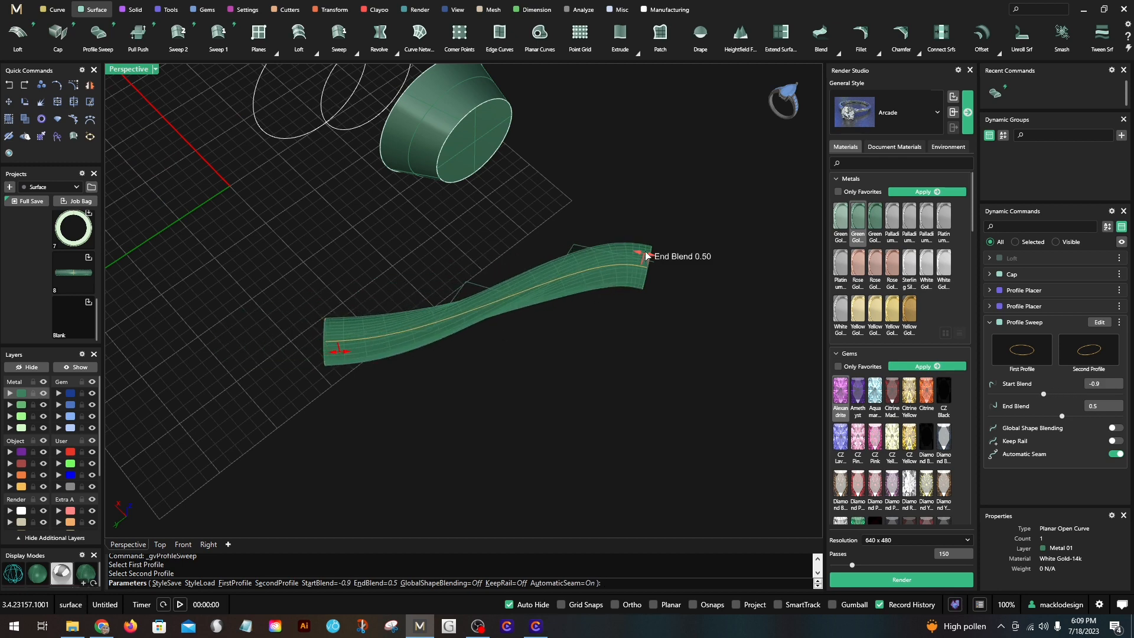
drag(638, 255, 634, 252)
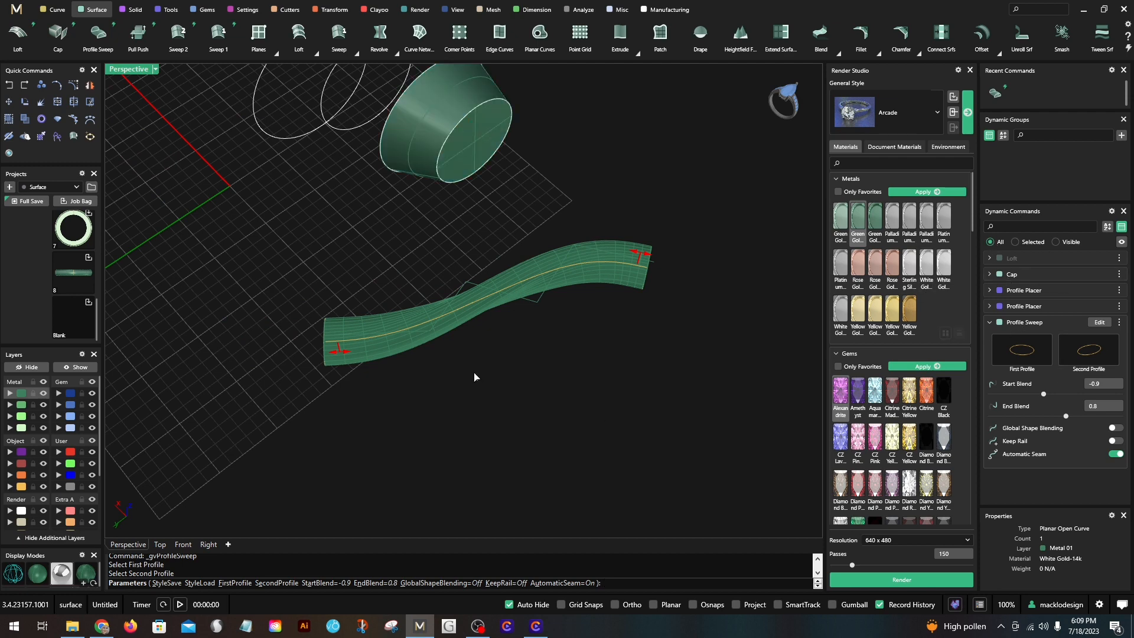
scroll(609, 280, up, 1)
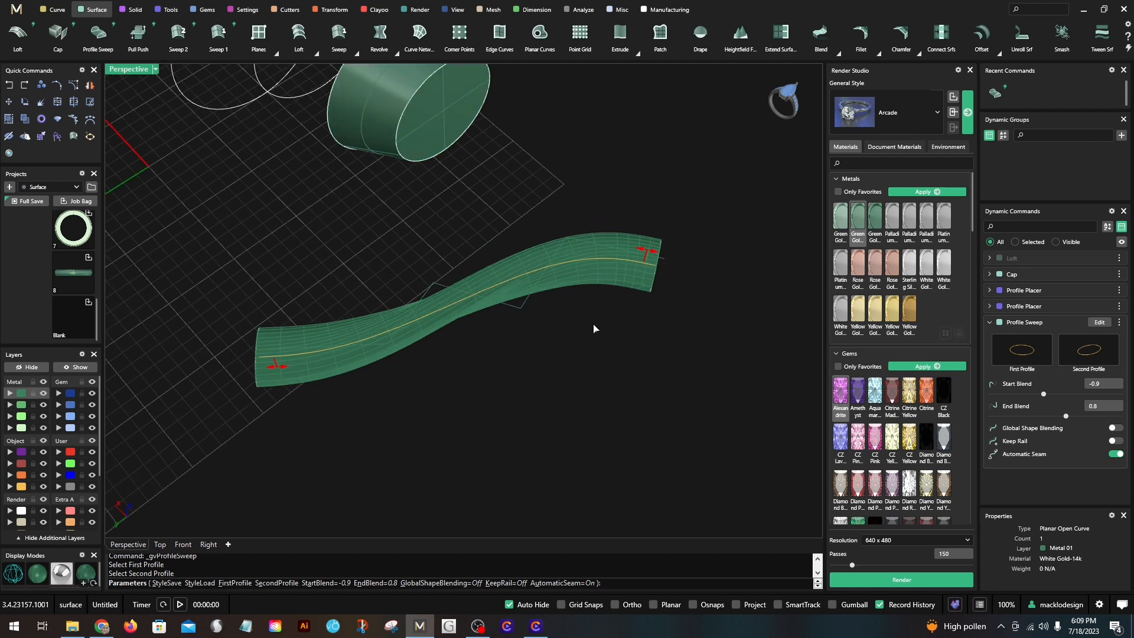
key(Return)
Step: Move the zigzag polyline to the Metal 04 layer
right_drag(578, 323, 437, 307)
click(398, 317)
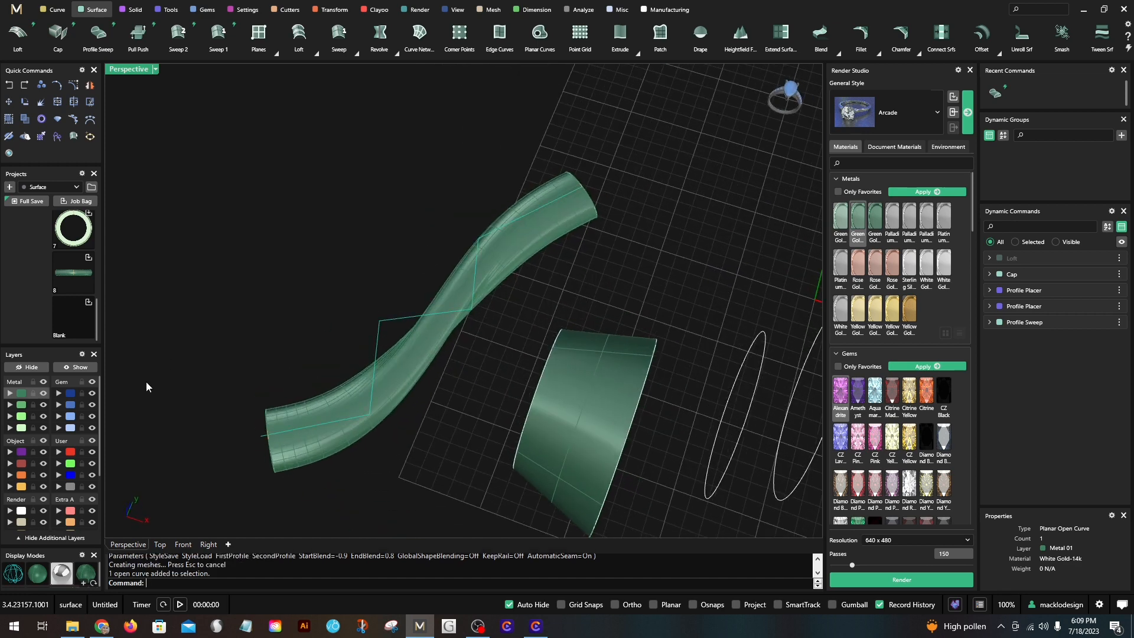
click(9, 427)
click(269, 347)
Step: Move the profile sweep surface away from the polyline and its end profiles, and dismiss the history notice
right_drag(438, 302, 420, 374)
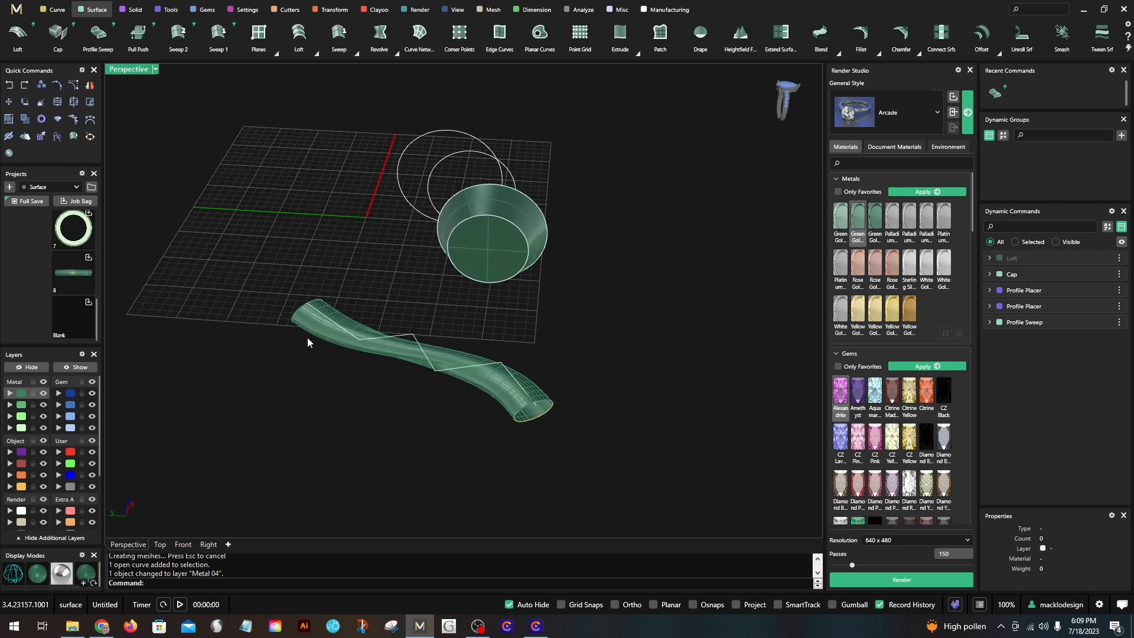
shift+right_drag(307, 341, 283, 279)
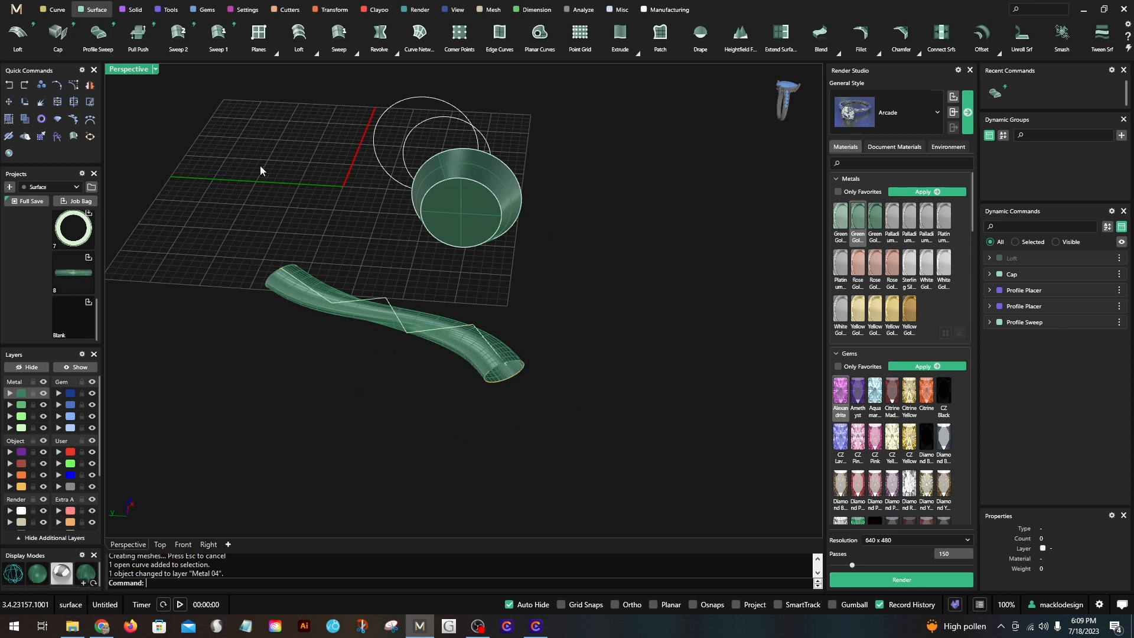
click(289, 300)
mouse_move(292, 299)
right_down()
mouse_move(309, 347)
mouse_move(293, 280)
right_up()
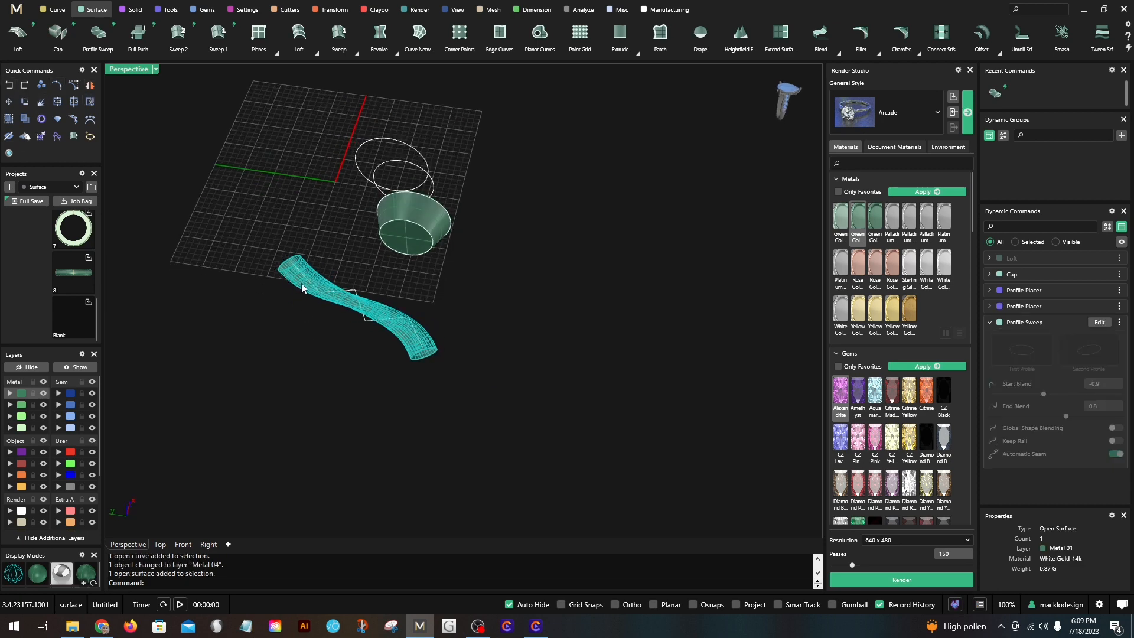
drag(301, 282, 238, 325)
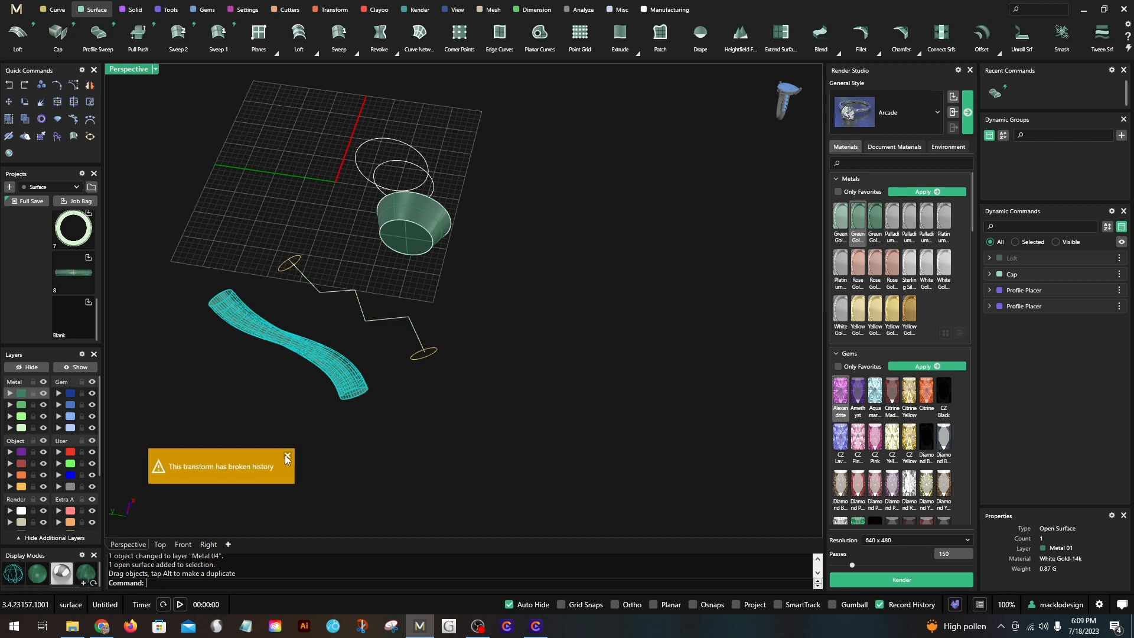
click(288, 456)
click(370, 432)
Step: Create a Sweep 1 surface with the zigzag polyline as rail and the two oval end profiles, with the start dome enabled at 0.3 thickness
shift+right_drag(378, 448, 384, 459)
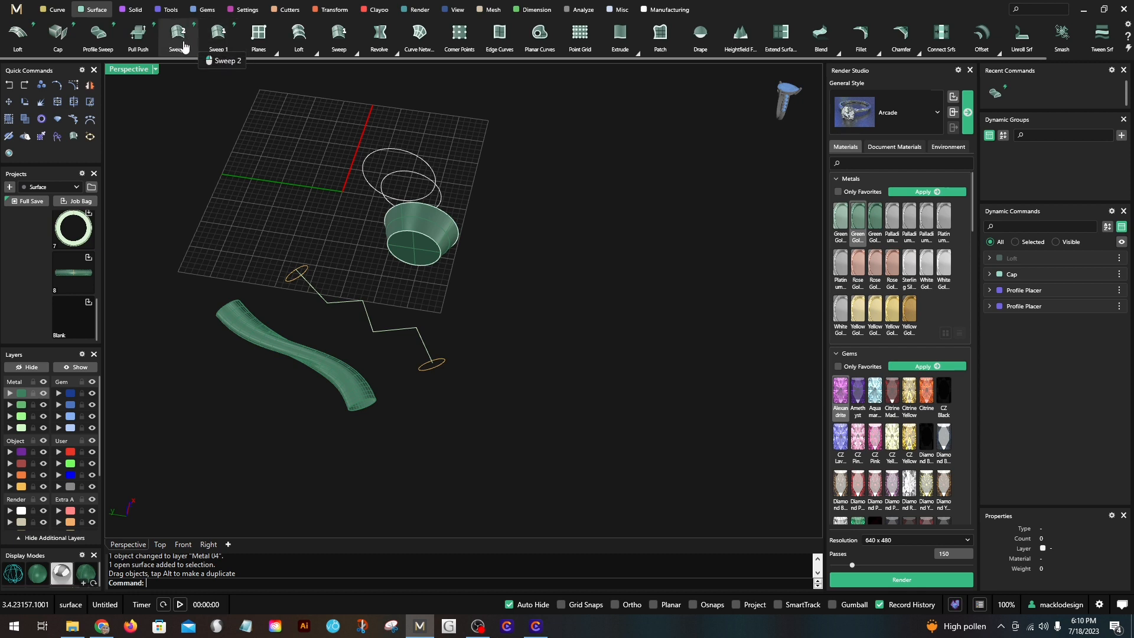
shift+right_drag(298, 187, 287, 146)
scroll(268, 173, up, 2)
shift+right_drag(308, 202, 300, 161)
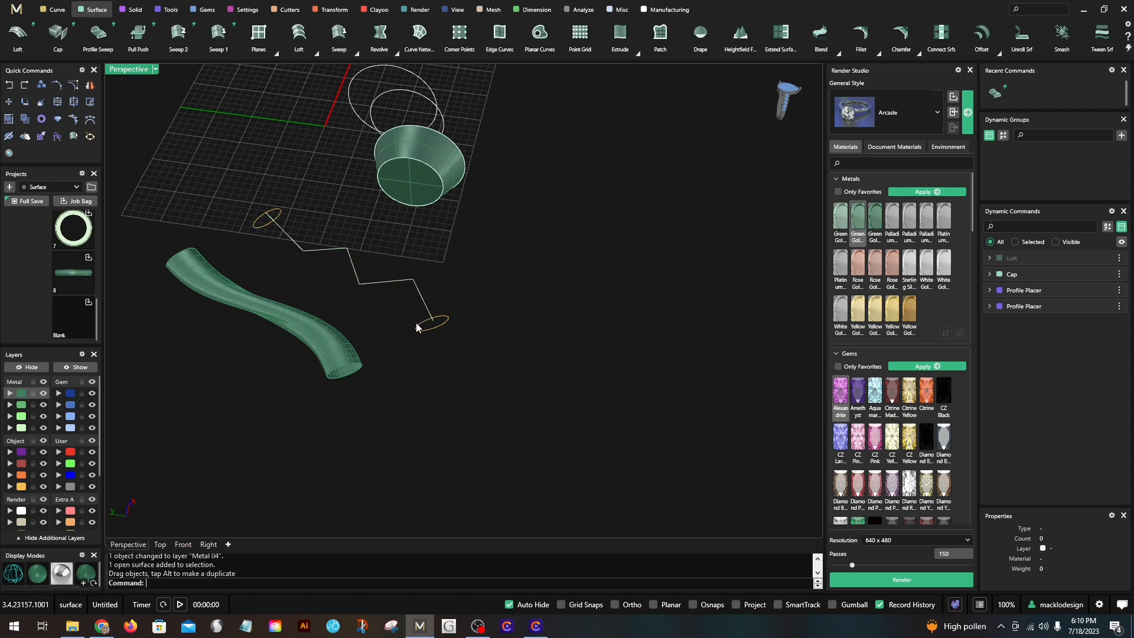
mouse_move(359, 300)
right_down()
mouse_move(362, 323)
mouse_move(362, 311)
right_up()
scroll(295, 255, up, 4)
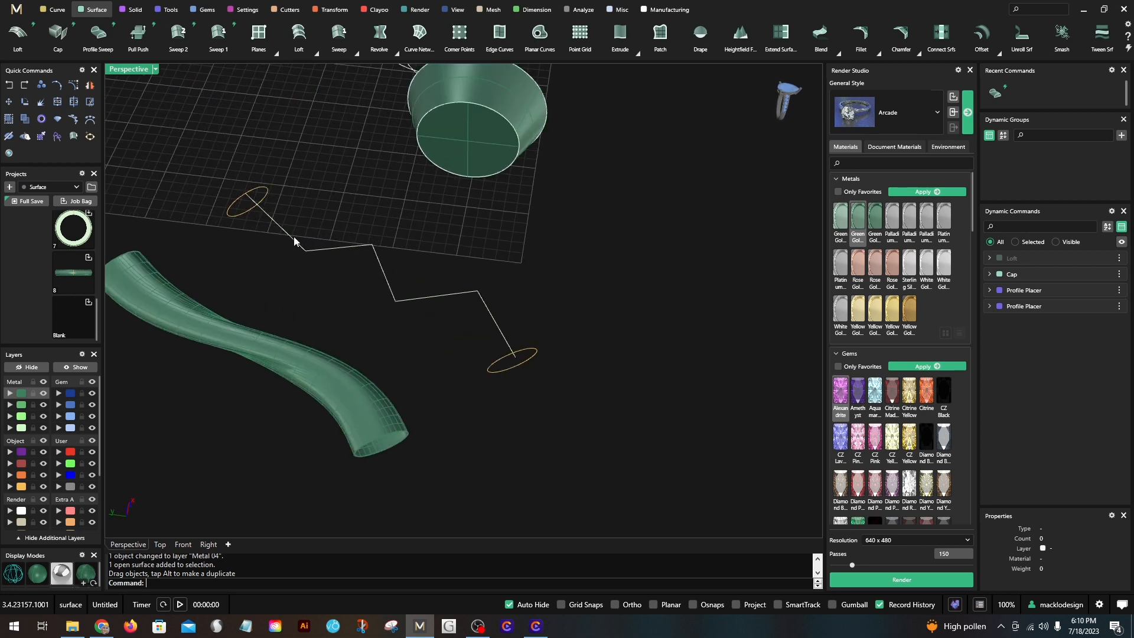
shift+right_drag(445, 329, 461, 334)
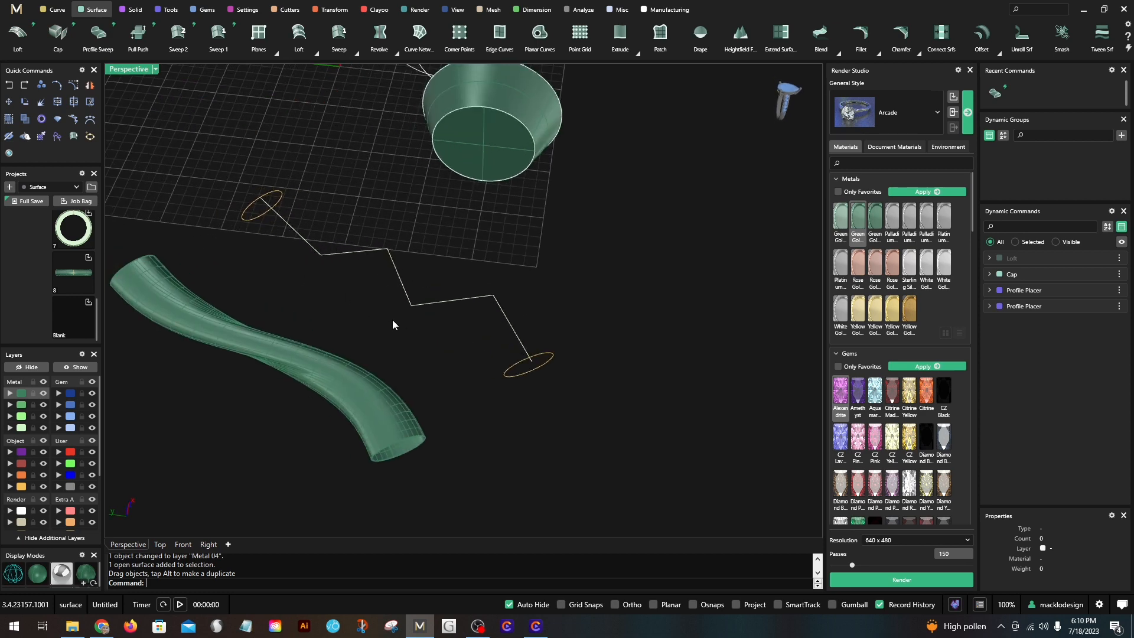
click(351, 253)
click(217, 43)
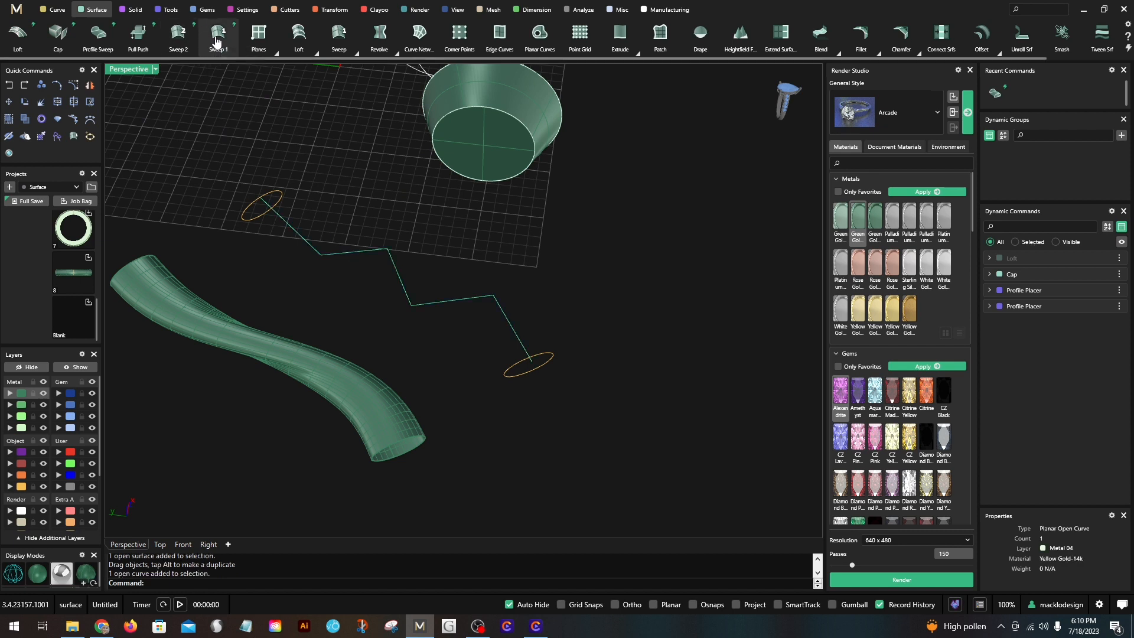
click(267, 218)
click(505, 374)
key(Return)
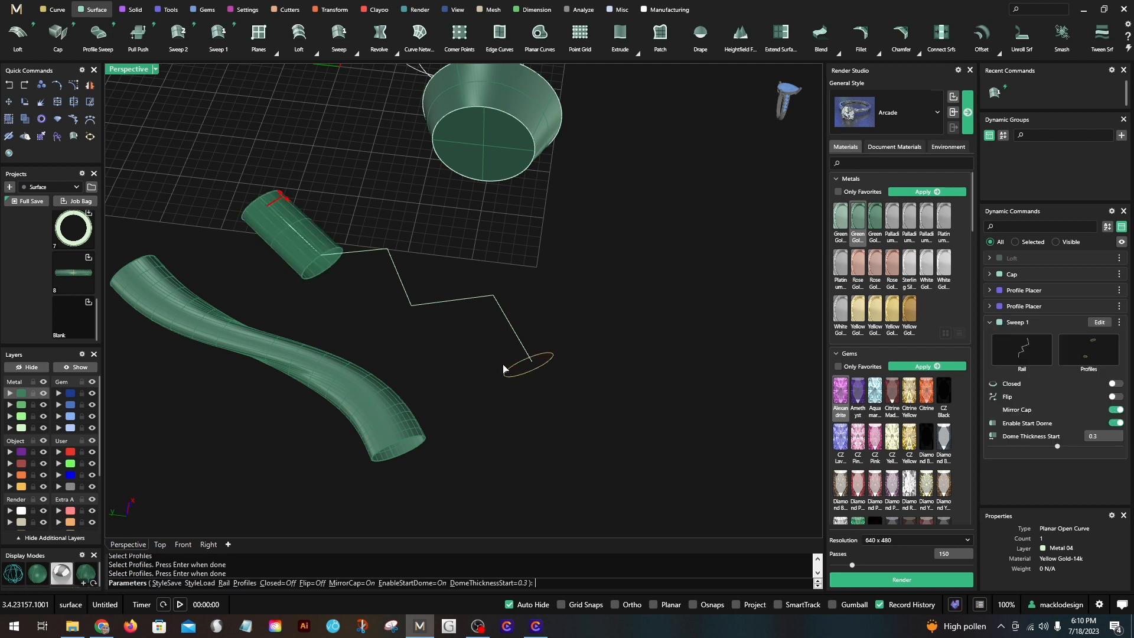
key(Return)
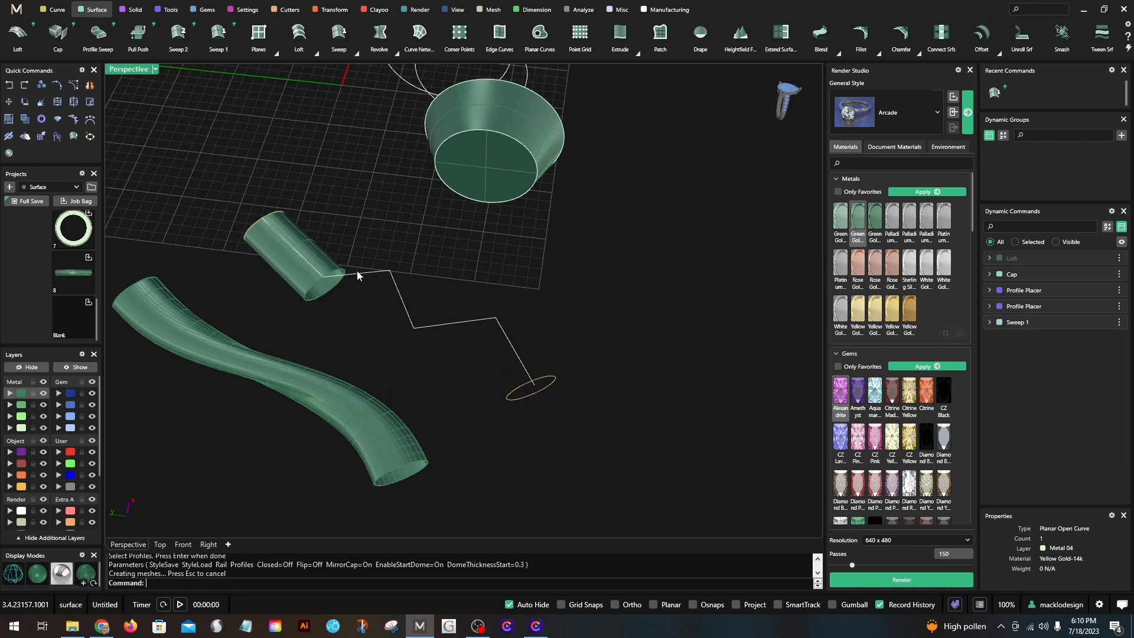
Step: Delete the Sweep 1 surface running along the first segment of the zigzag polyline and dismiss the history notice
click(328, 251)
key(Delete)
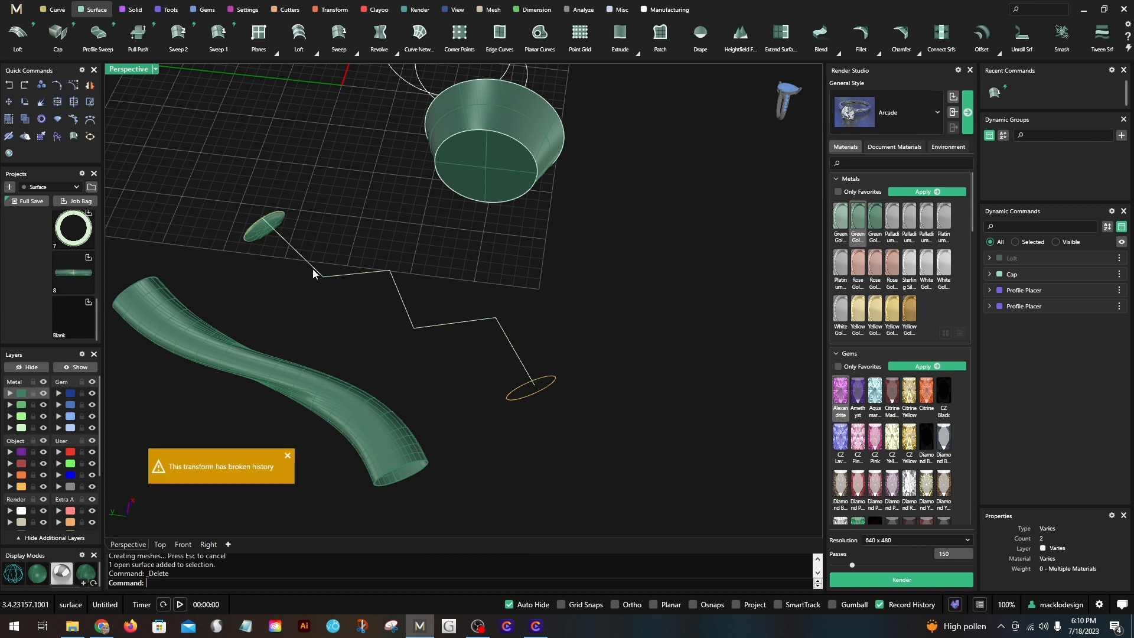
click(288, 458)
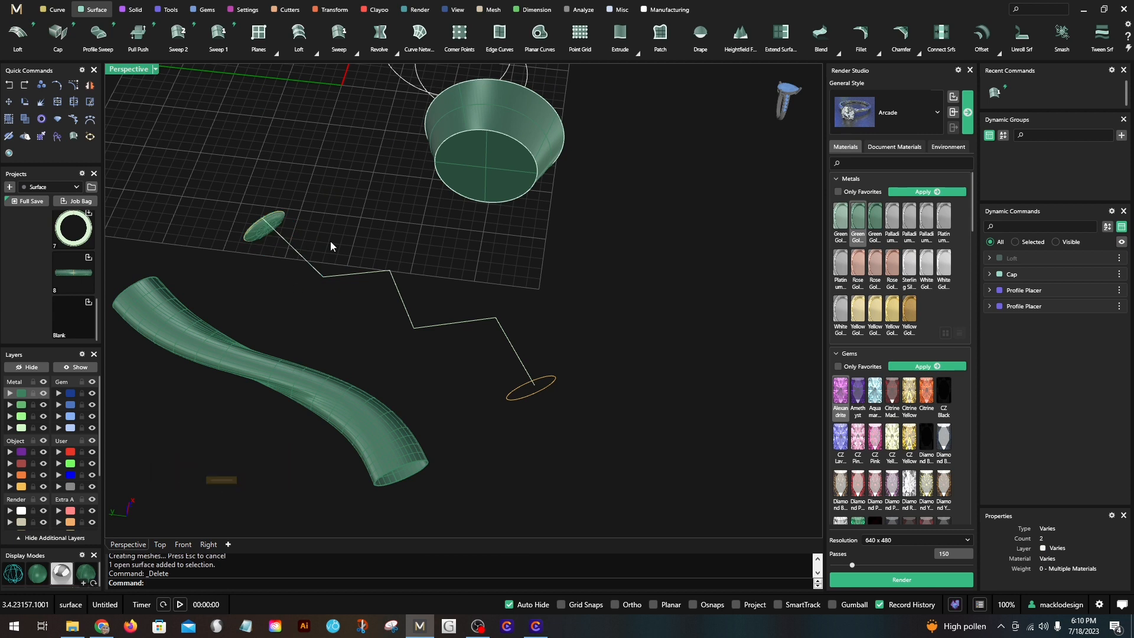
click(264, 232)
key(Return)
key(Delete)
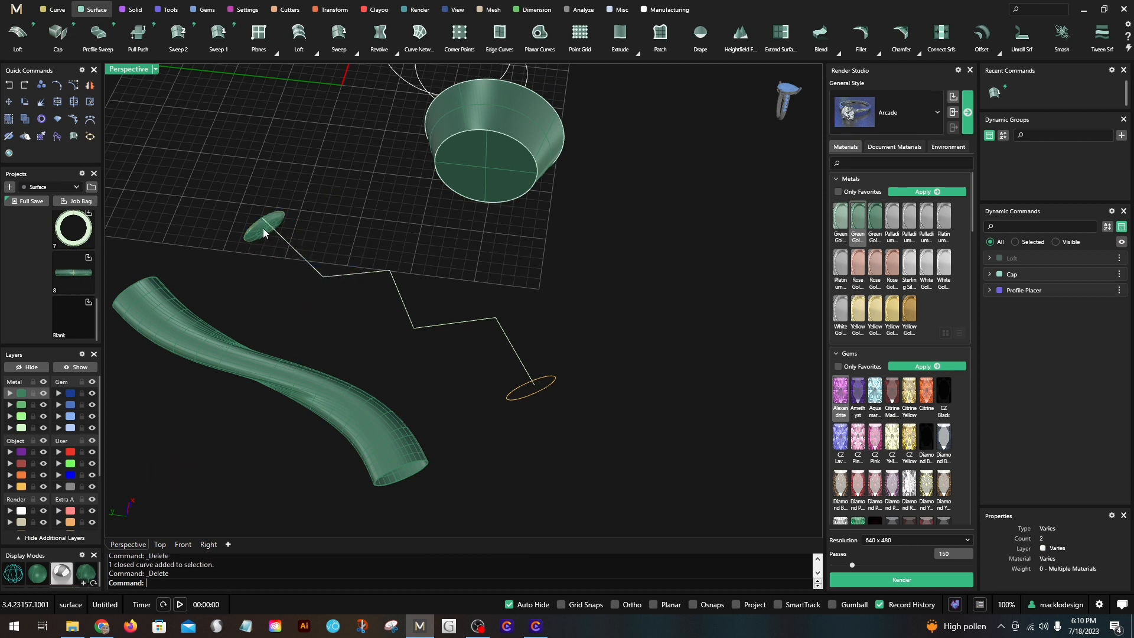
click(263, 228)
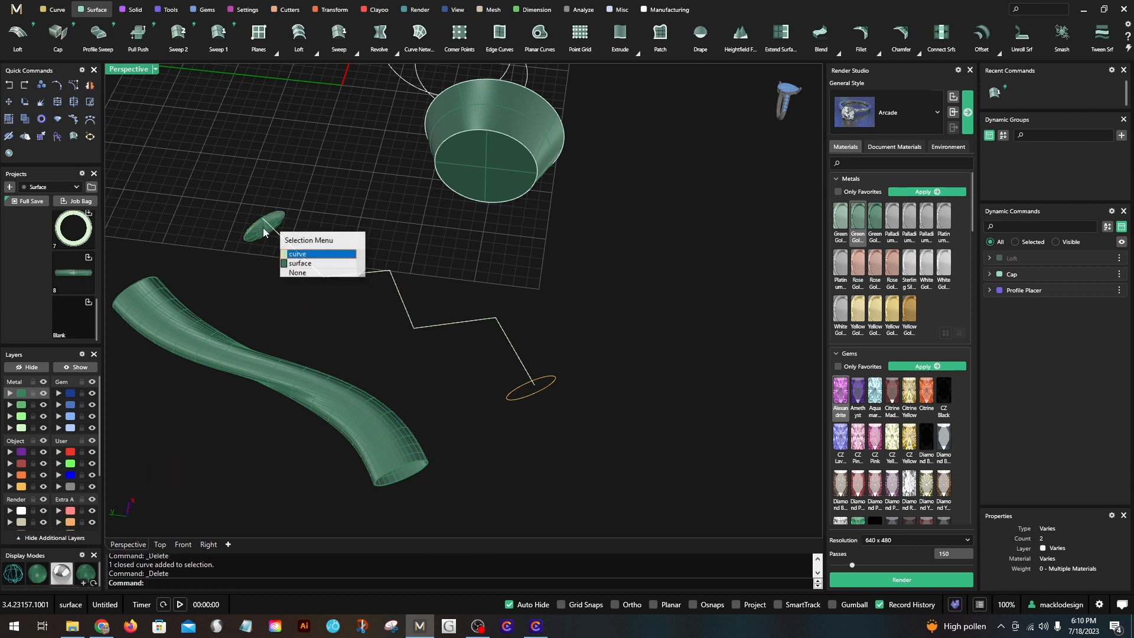
click(294, 274)
click(6, 86)
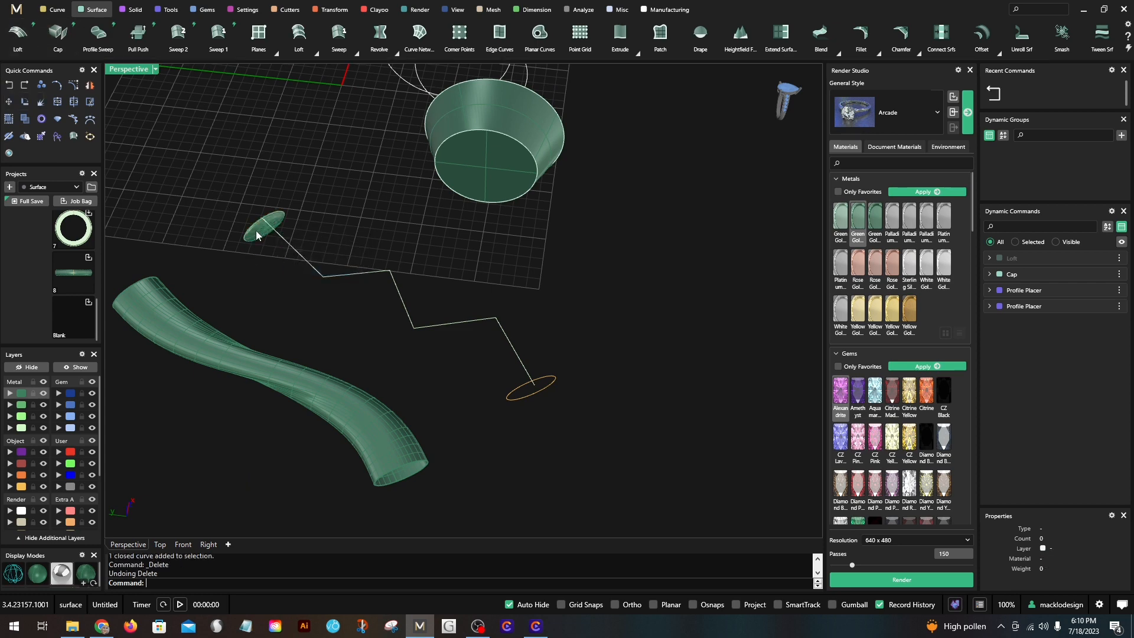
Step: Delete the leftover dome surfaces inside the oval profile at the polyline's start, keeping the oval curve
scroll(256, 231, up, 3)
click(262, 232)
key(Delete)
scroll(261, 230, down, 3)
click(262, 229)
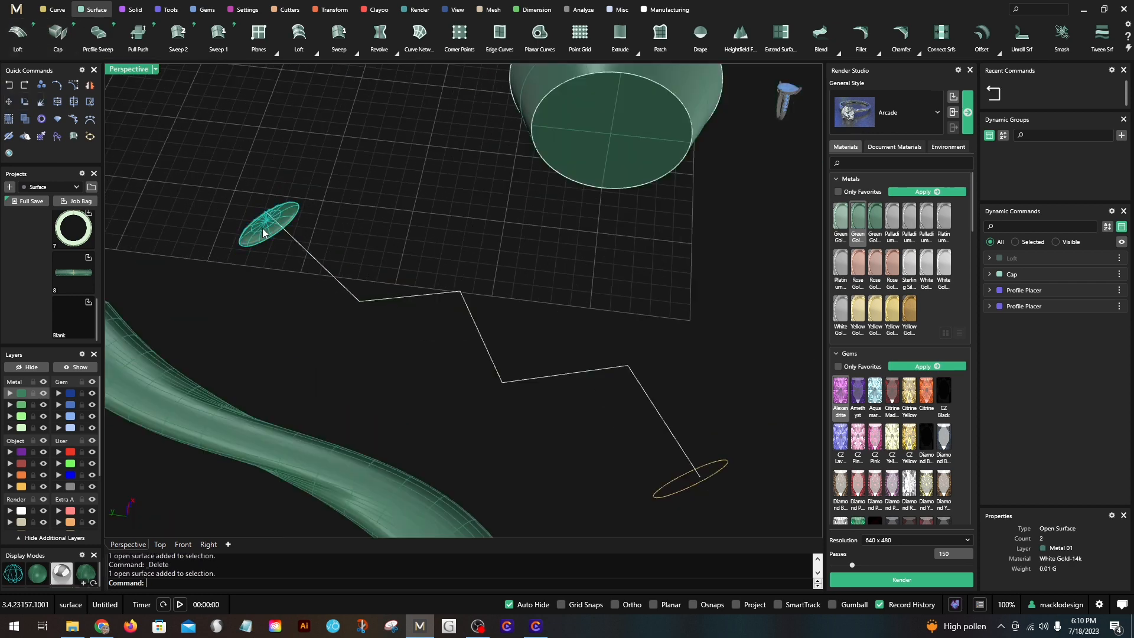
key(Delete)
scroll(263, 228, down, 3)
right_drag(264, 228, 289, 252)
shift+right_drag(368, 232, 366, 215)
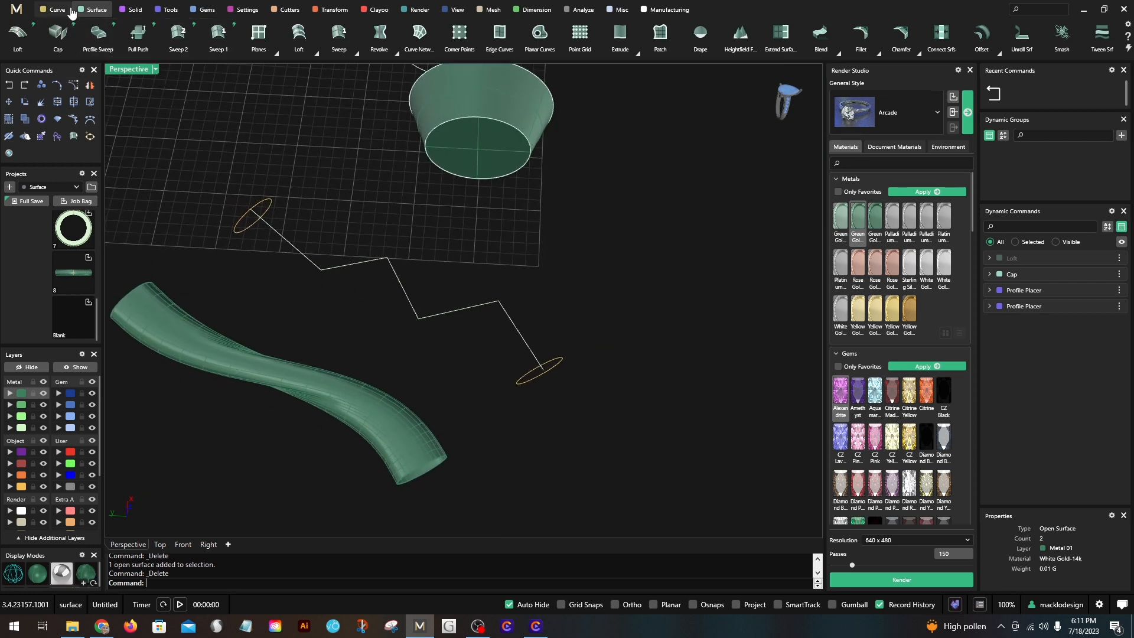
Step: Fillet the corners of the zigzag polyline with Fillet Curves at a radius of 2.7 mm
click(47, 13)
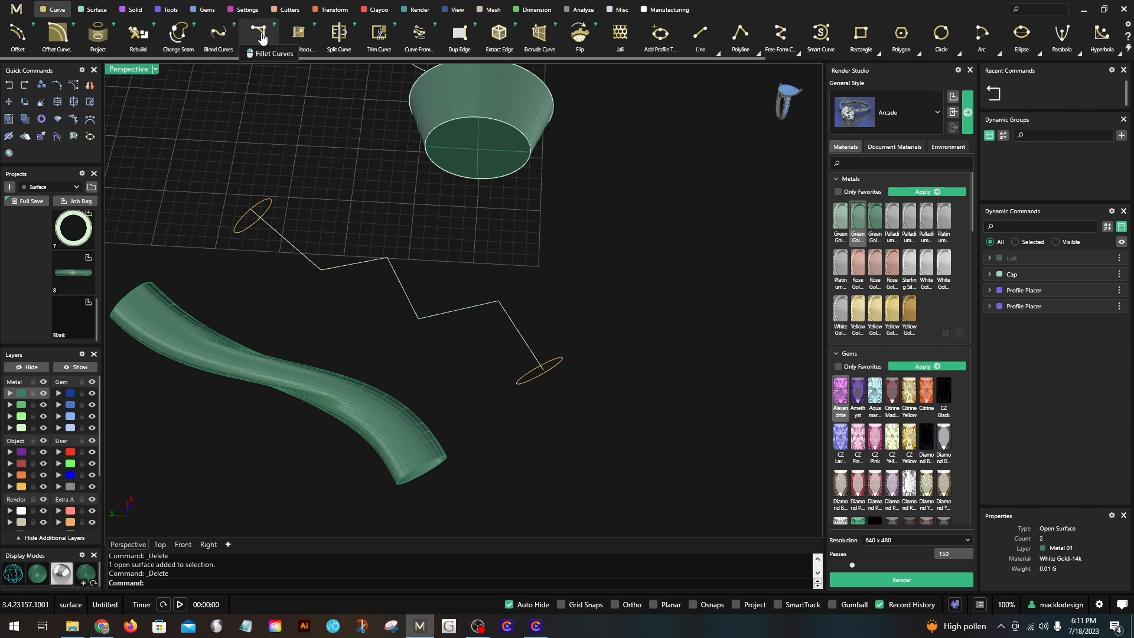
click(263, 38)
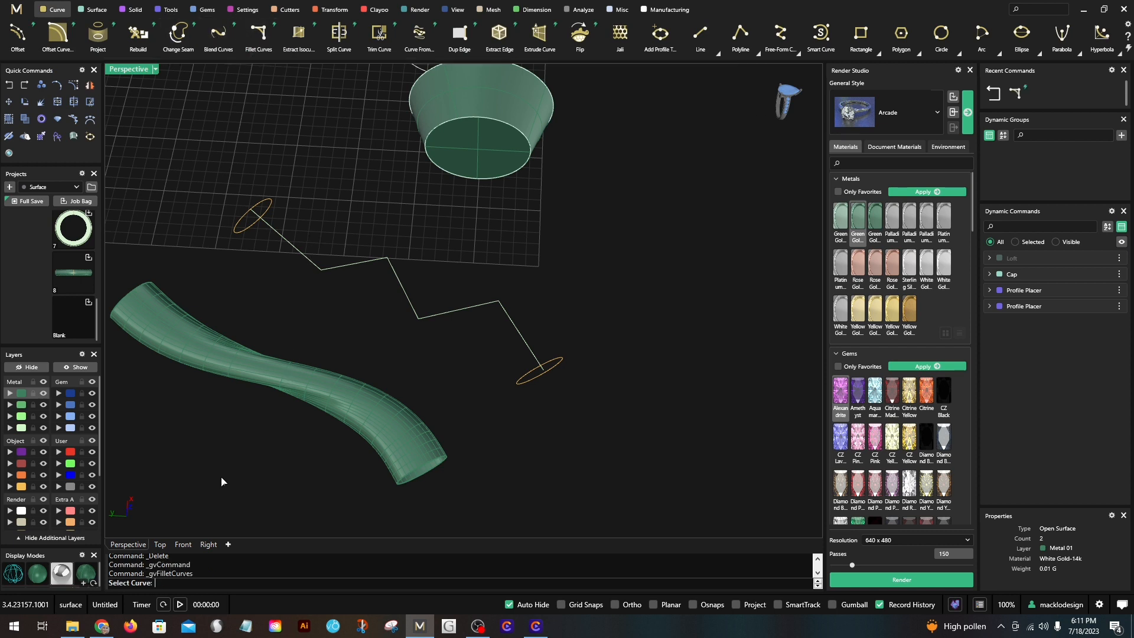
click(344, 272)
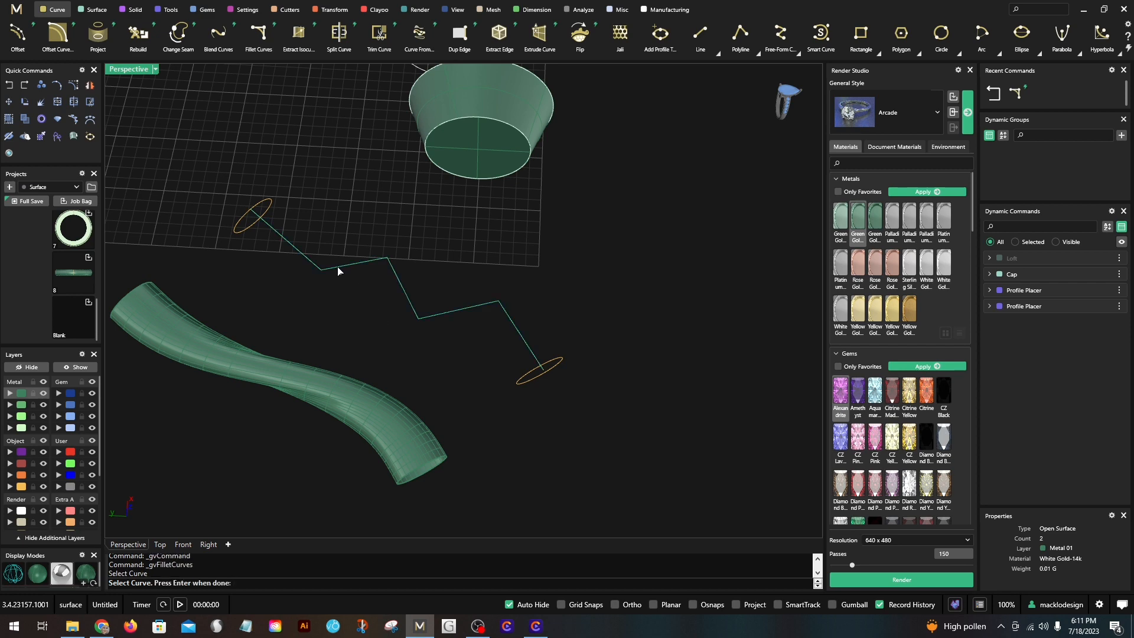
key(Return)
scroll(333, 278, up, 5)
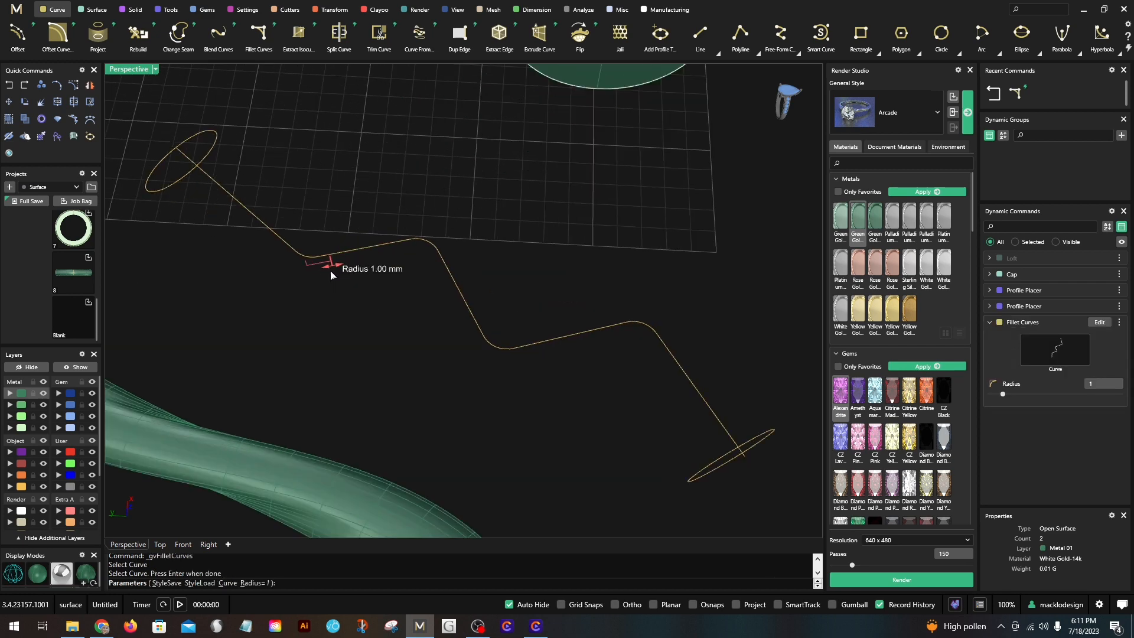
drag(332, 271, 373, 263)
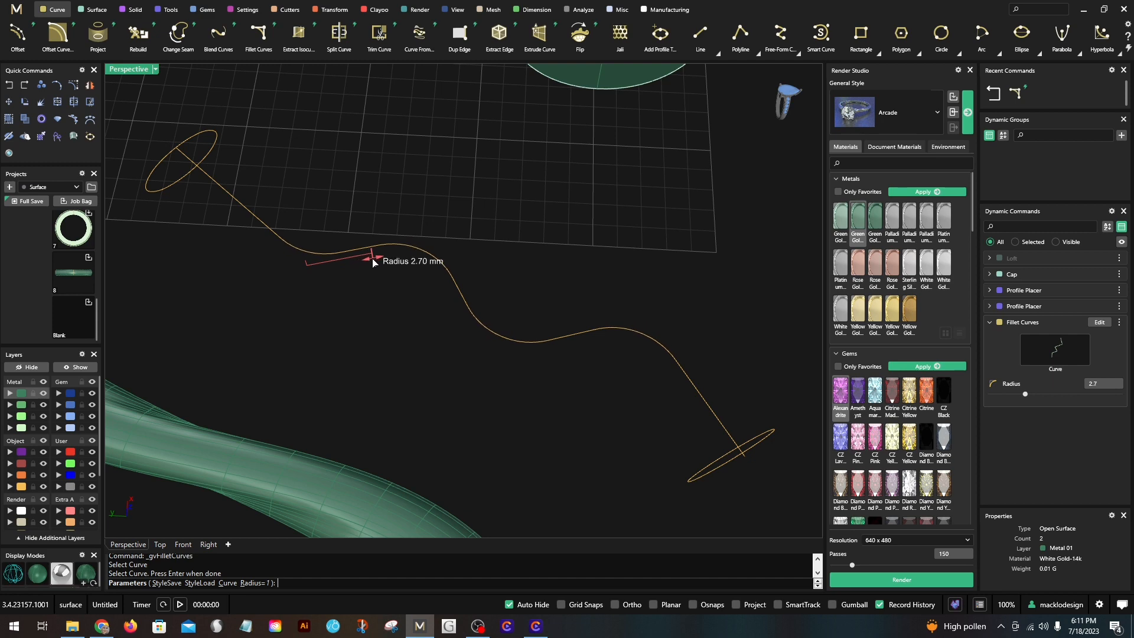
key(Return)
scroll(373, 263, down, 2)
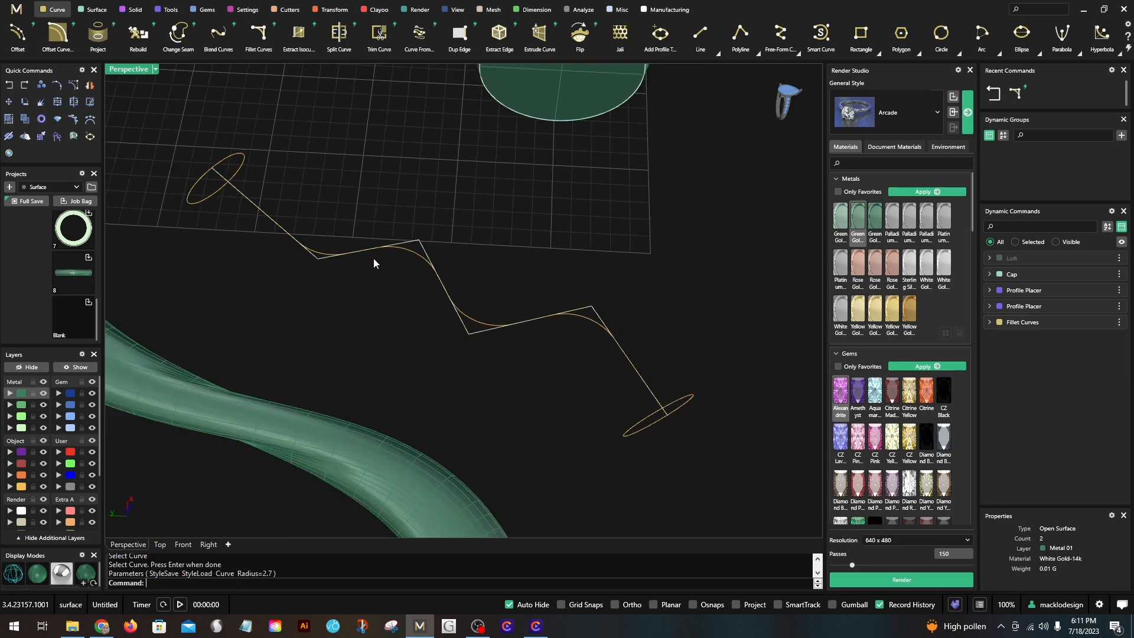
Step: Hide the Metal 04 layer that holds the original sharp-cornered polyline
click(413, 250)
scroll(413, 250, up, 2)
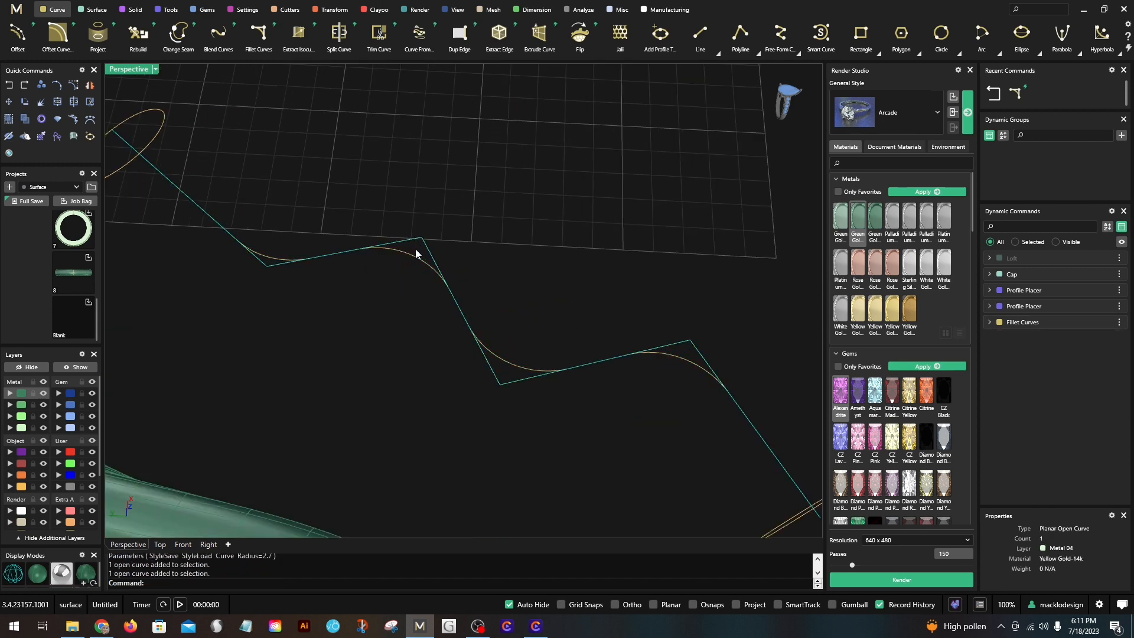
click(43, 428)
scroll(492, 296, down, 4)
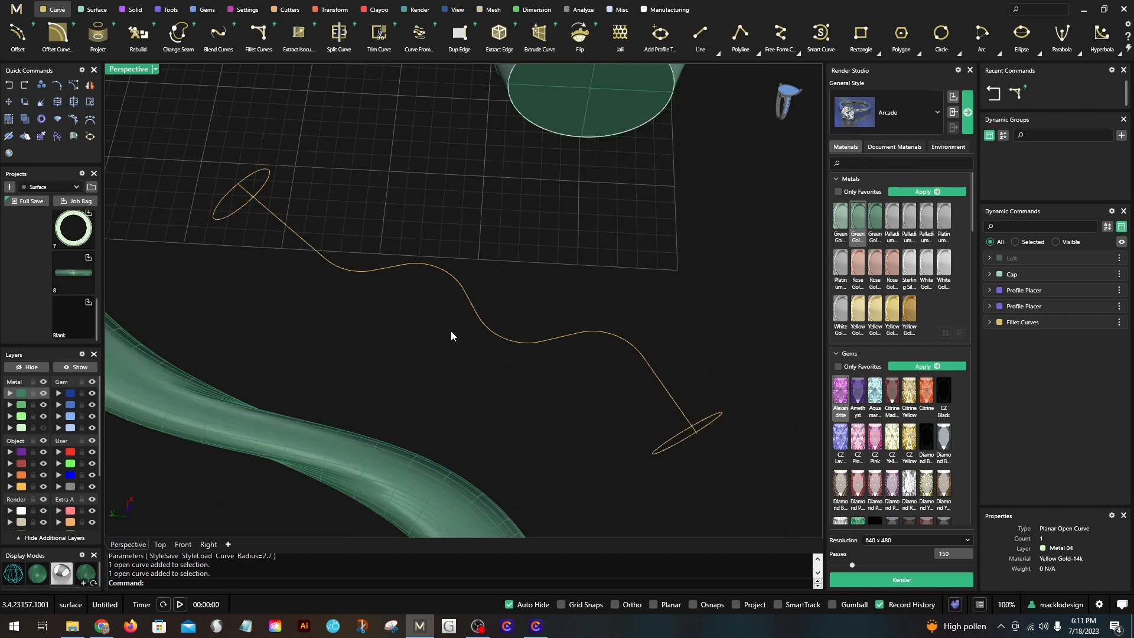
right_drag(453, 332, 393, 280)
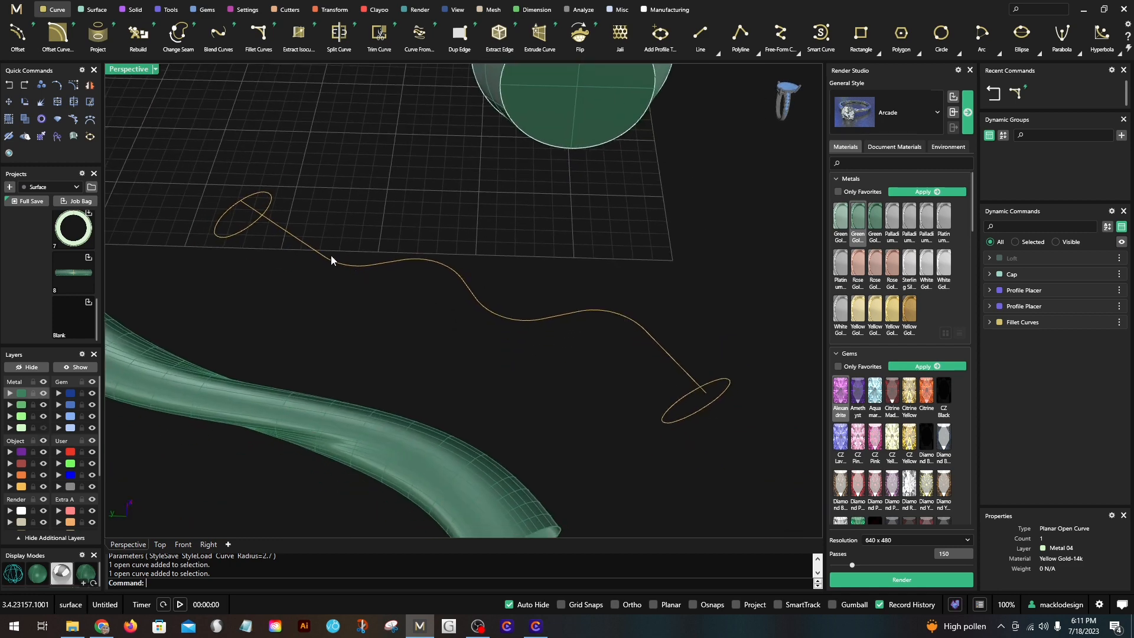
Step: Create a Sweep 1 surface with the filleted curve as rail and the two oval end profiles, with the start dome disabled
click(94, 10)
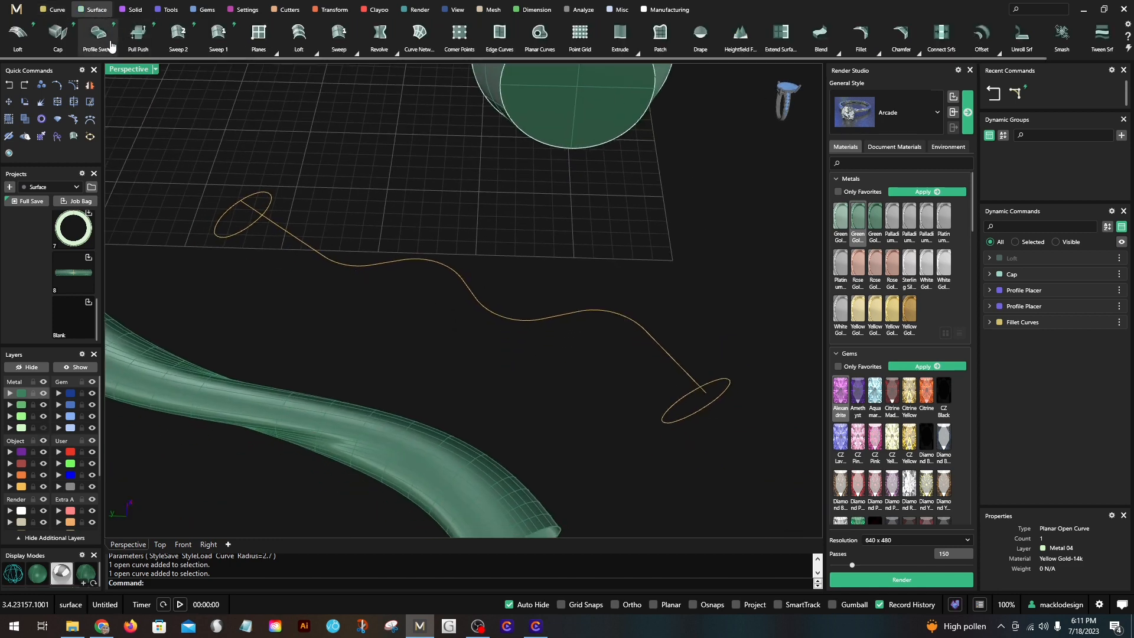
click(218, 32)
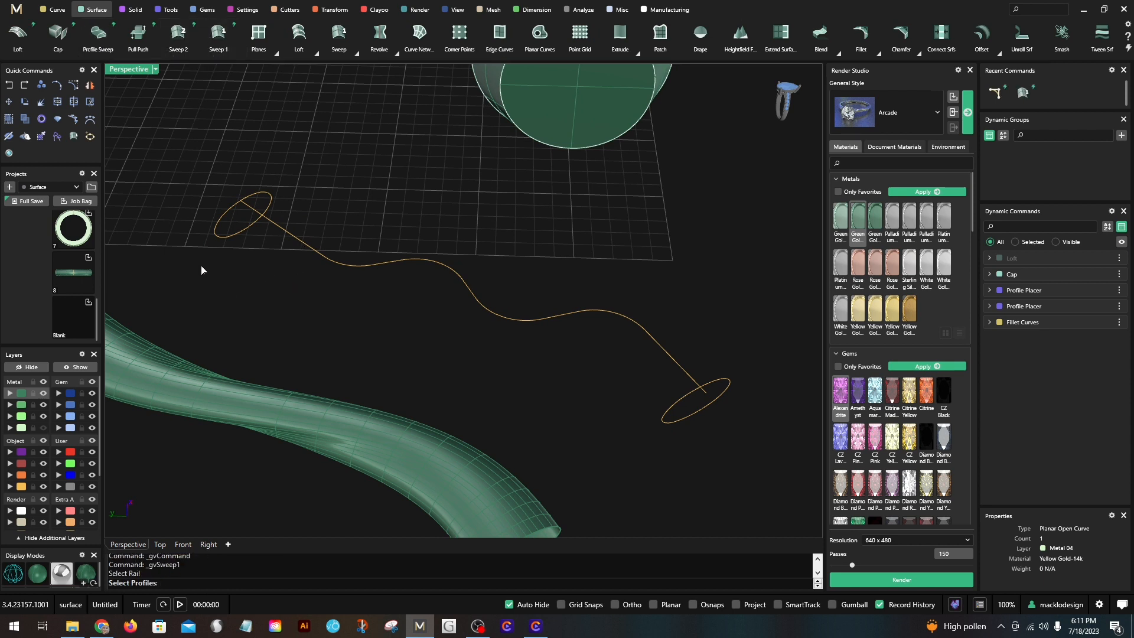
click(214, 228)
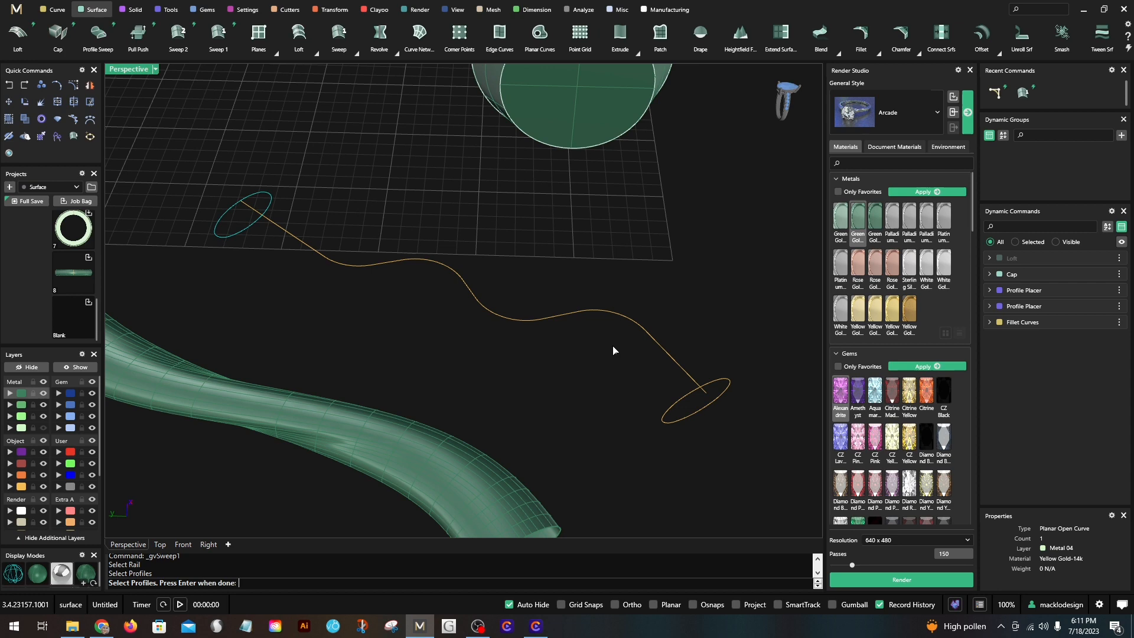
click(678, 418)
key(Return)
scroll(656, 387, down, 2)
mouse_move(655, 388)
right_down()
mouse_move(648, 428)
mouse_move(635, 392)
right_up()
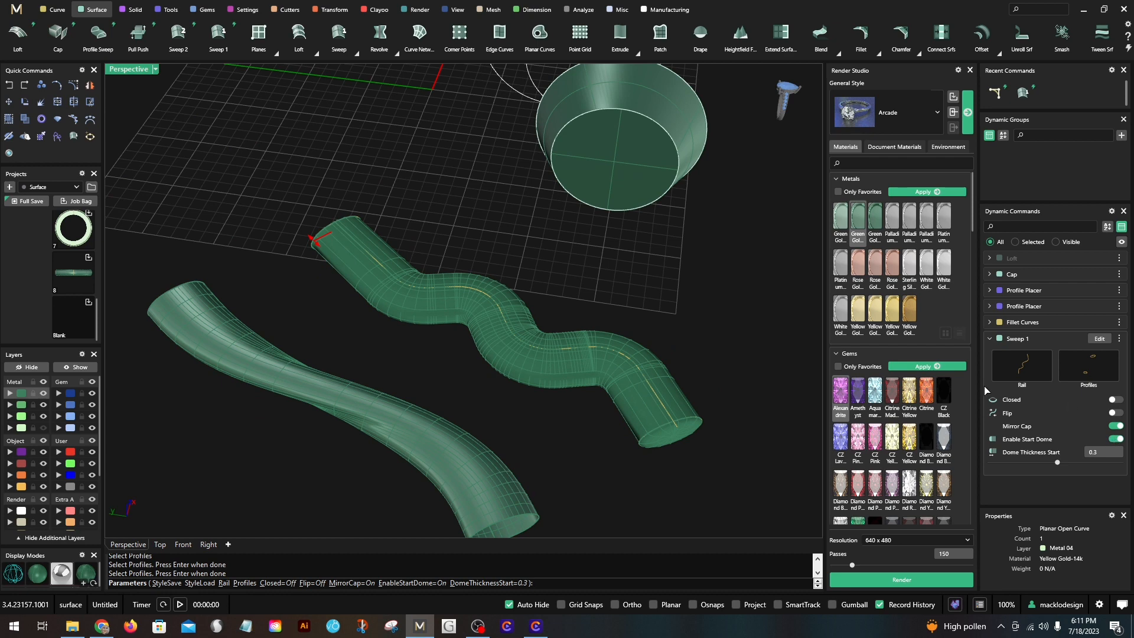
click(1115, 439)
right_drag(772, 387, 620, 338)
right_click(523, 316)
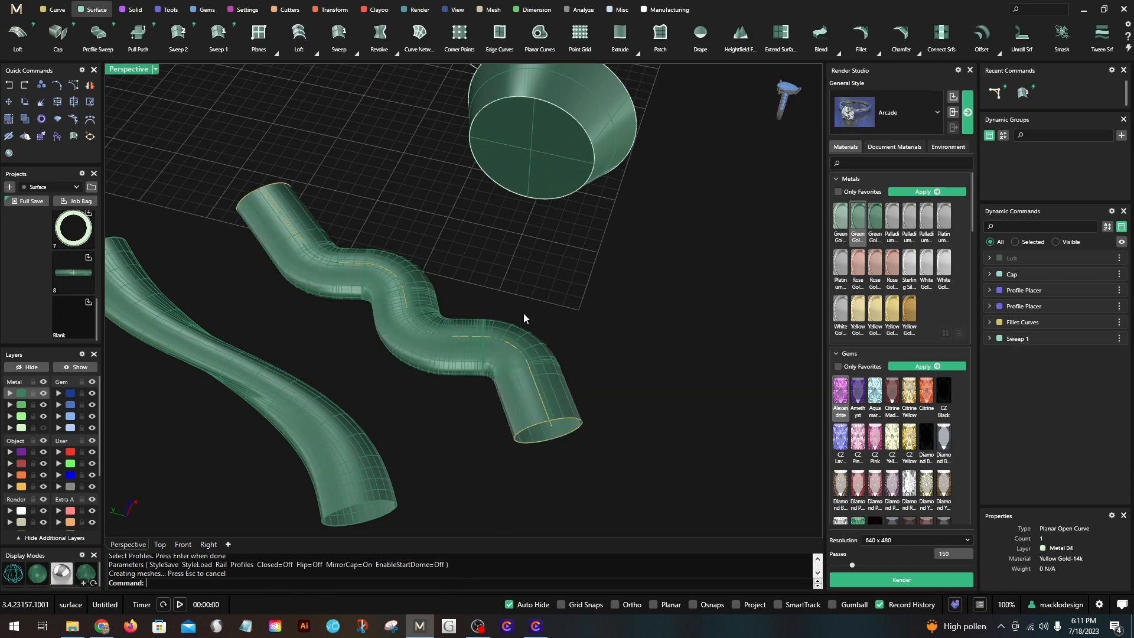
scroll(523, 312, down, 4)
mouse_move(410, 290)
right_down()
mouse_move(544, 349)
mouse_move(598, 322)
mouse_move(600, 347)
mouse_move(448, 398)
right_up()
scroll(435, 321, up, 5)
mouse_move(459, 345)
right_down()
mouse_move(296, 246)
mouse_move(322, 368)
mouse_move(368, 353)
mouse_move(385, 291)
mouse_move(343, 194)
right_up()
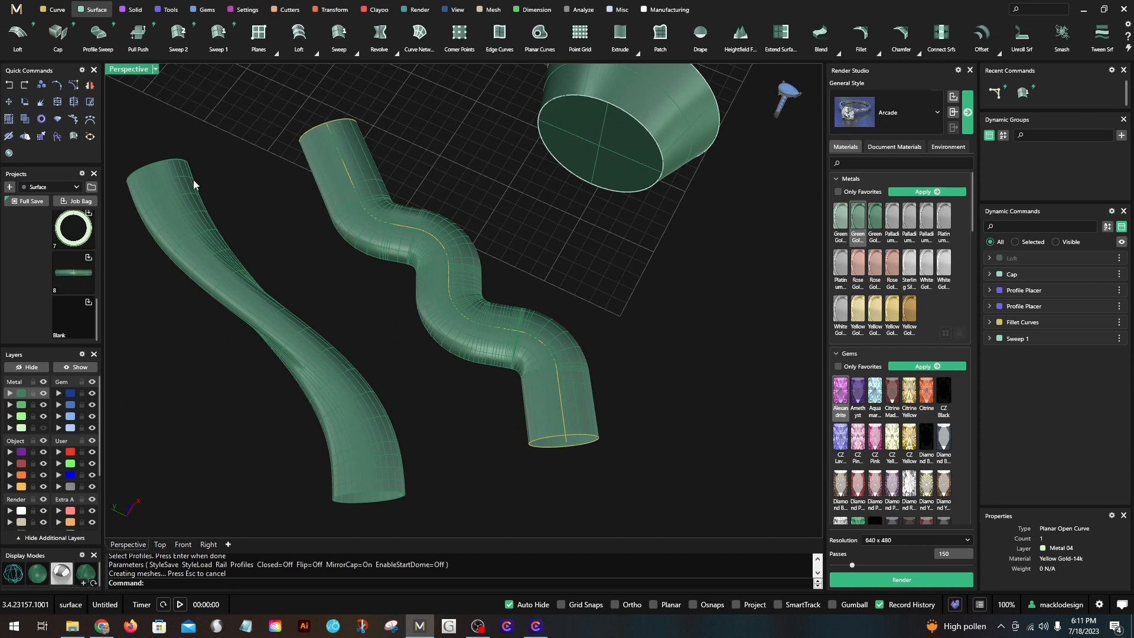
shift+right_drag(326, 345, 378, 291)
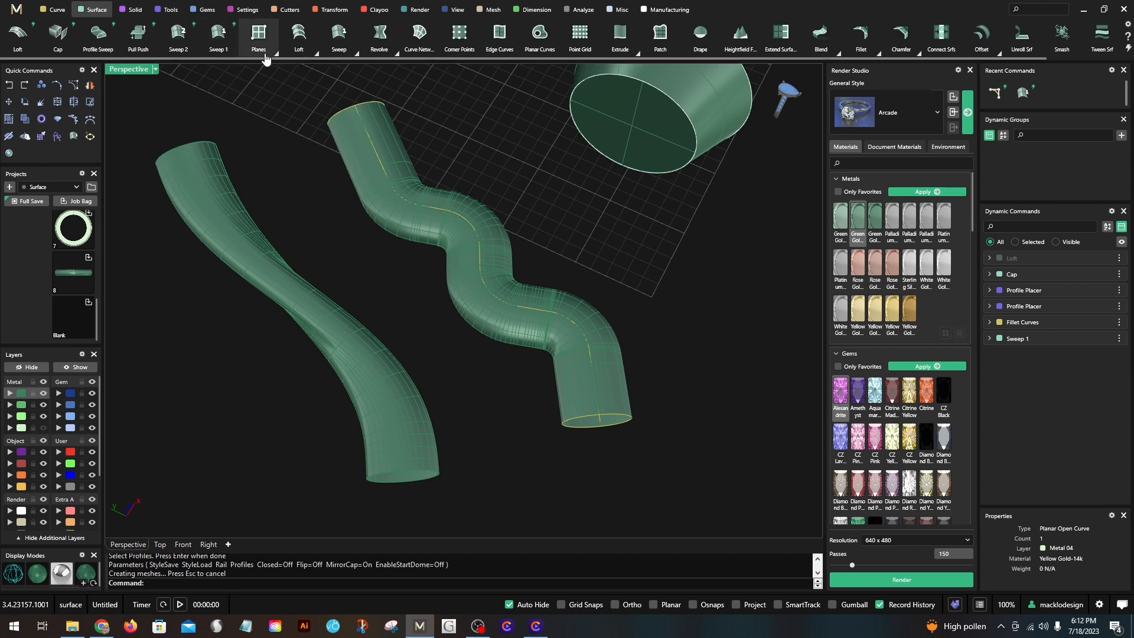
shift+right_drag(265, 91, 257, 127)
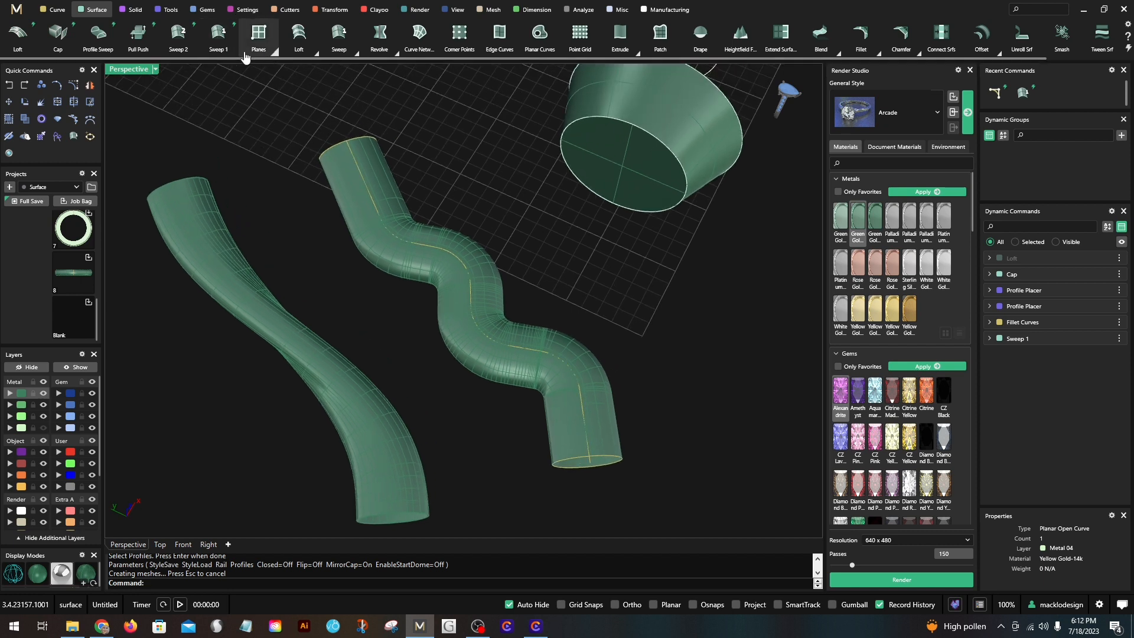
Step: Create a small horizontal plane with Plane From Center, centred on the origin at 0,0,0
click(275, 58)
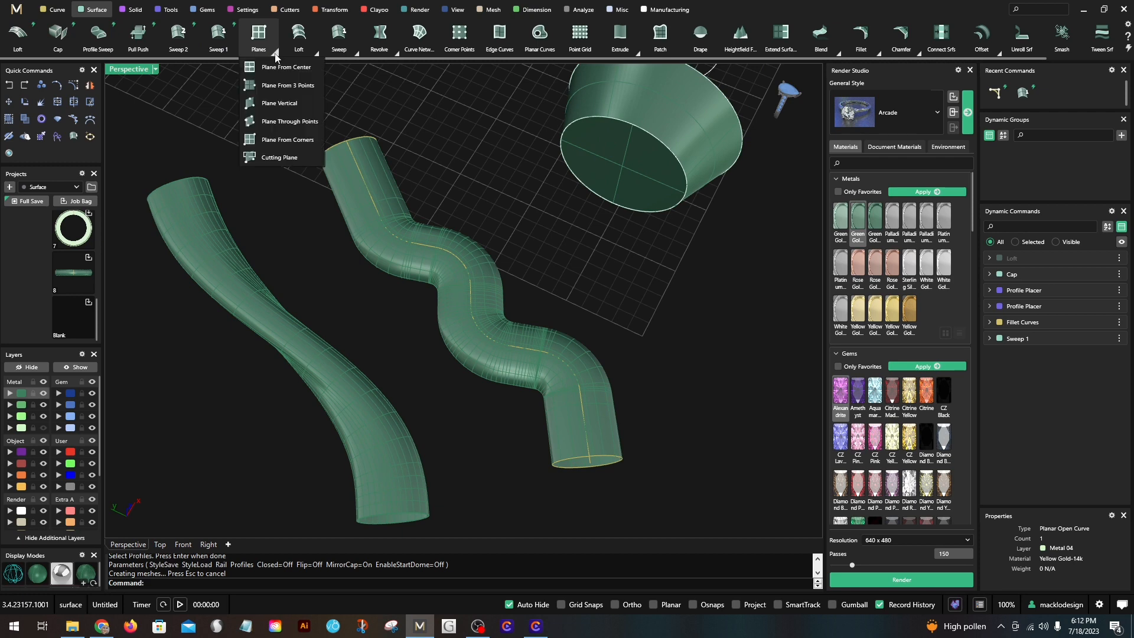
click(251, 67)
right_drag(270, 114, 378, 244)
click(517, 154)
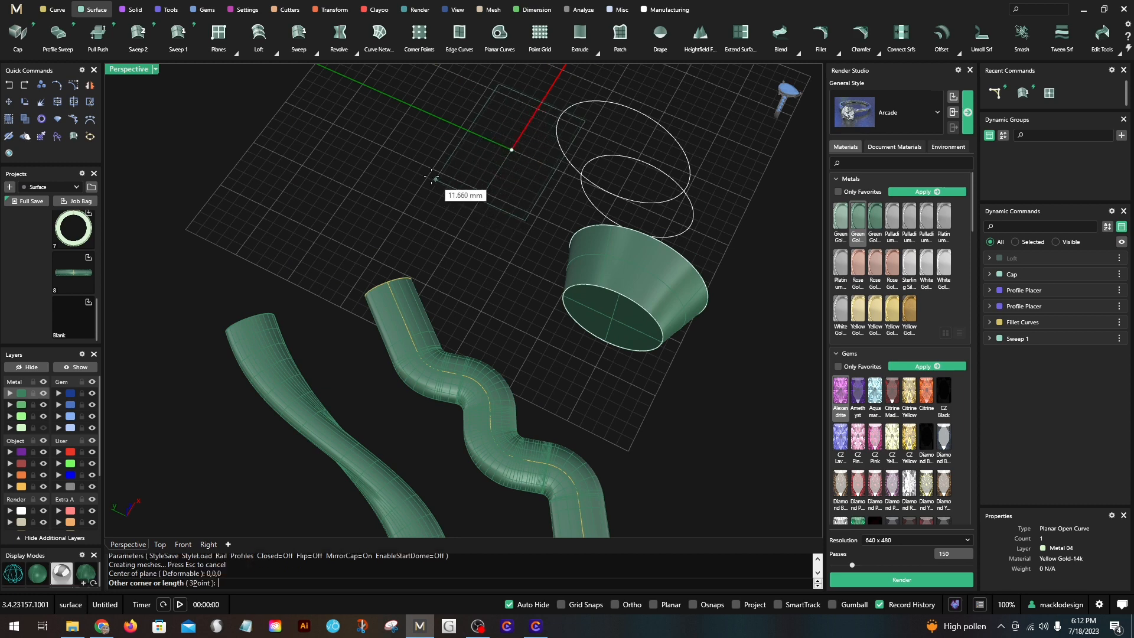
click(466, 167)
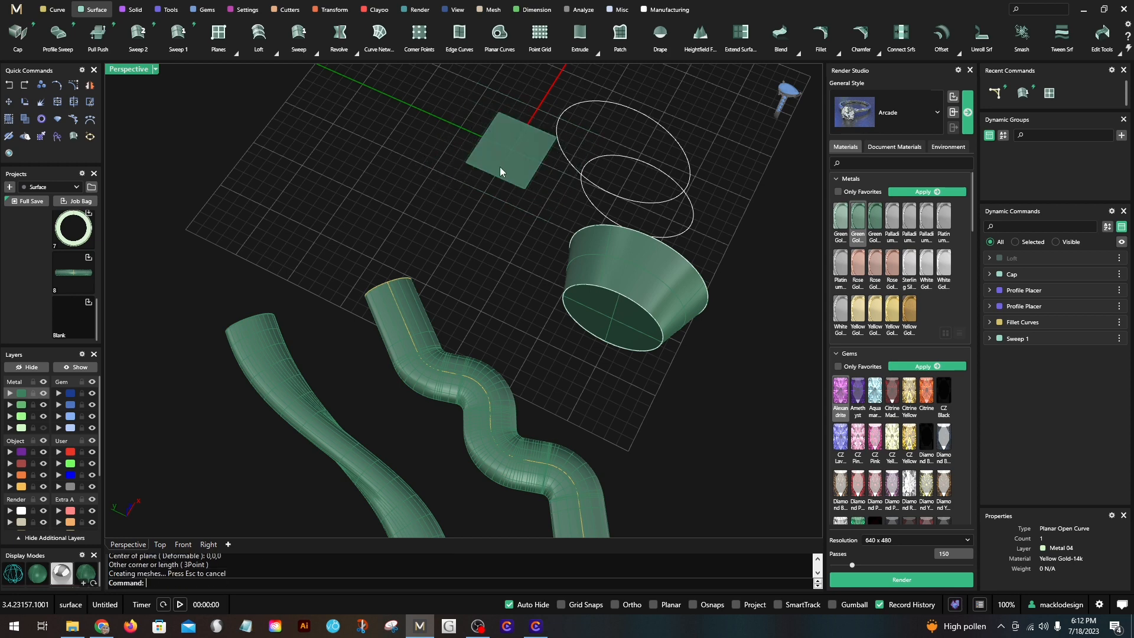
shift+right_drag(392, 172, 361, 199)
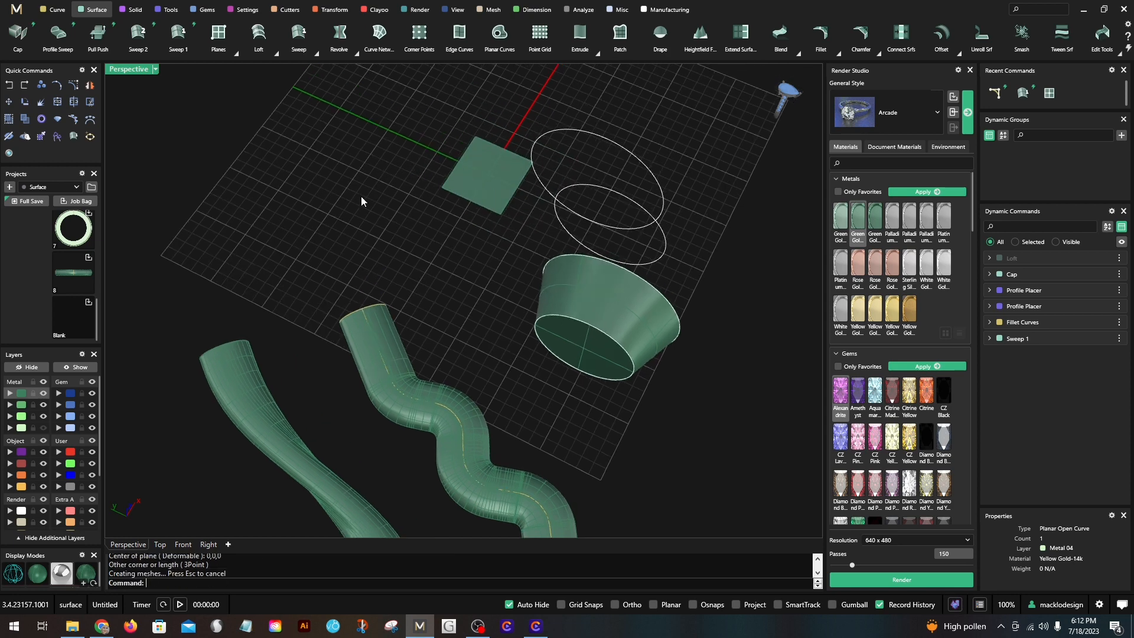
Step: Create a flat plane on the grid beyond the green axis with Plane From 3 Points, its first edge about 3.8 mm long
click(234, 53)
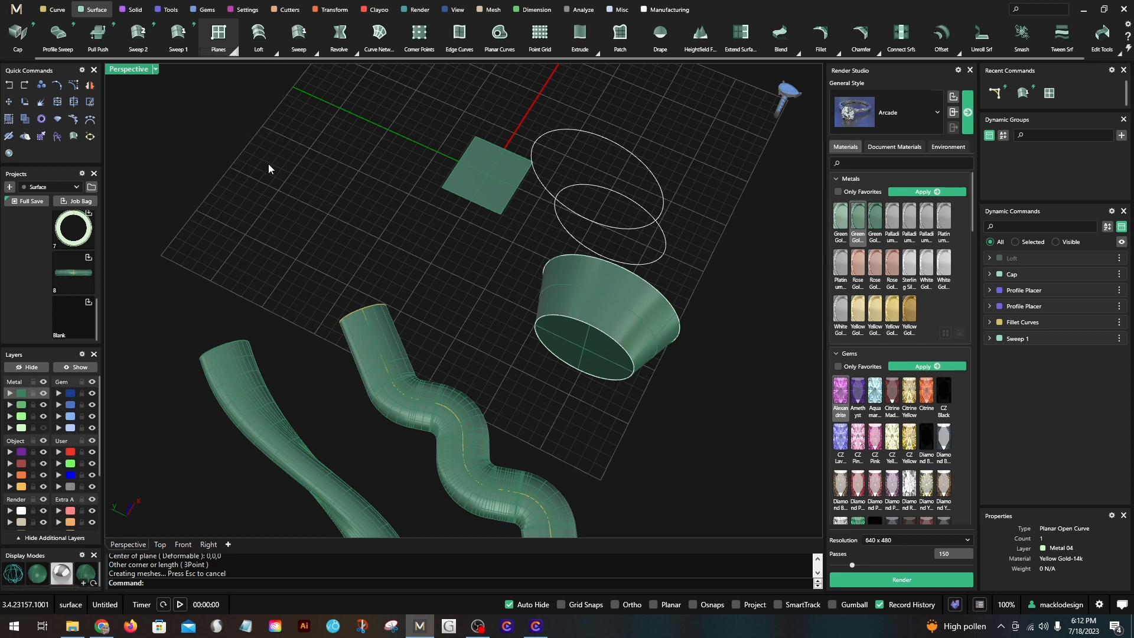
click(307, 130)
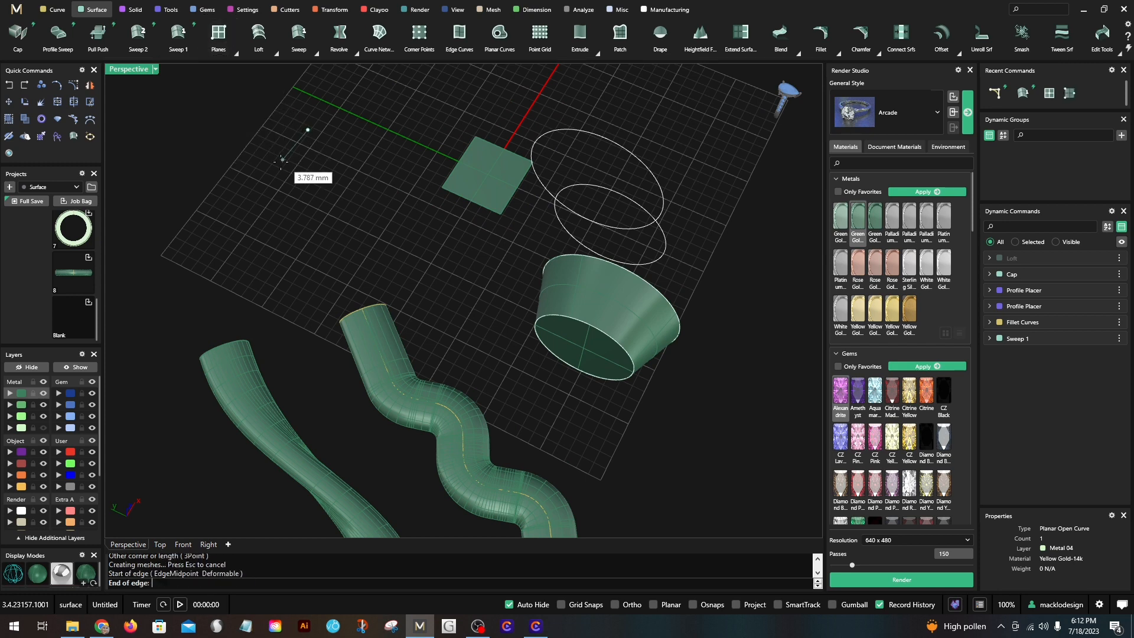
click(282, 160)
click(325, 178)
shift+right_drag(374, 180, 387, 189)
Step: Create a Plane Vertical surface between the two flat planes, crossing the green axis, with a base edge about 6 mm long
click(234, 52)
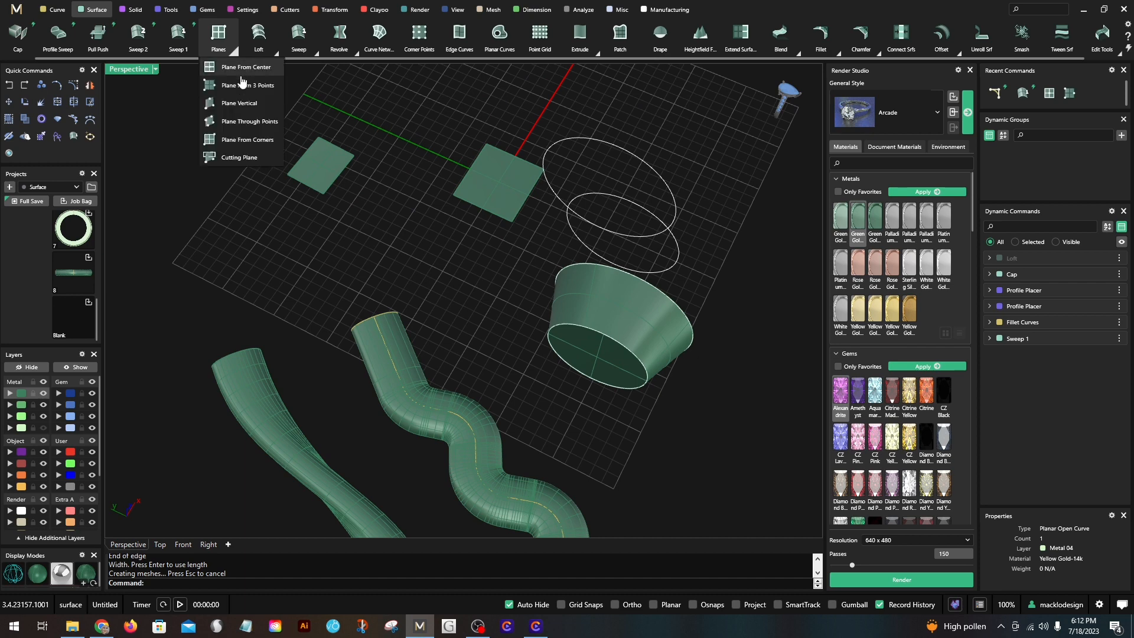
click(239, 103)
click(415, 102)
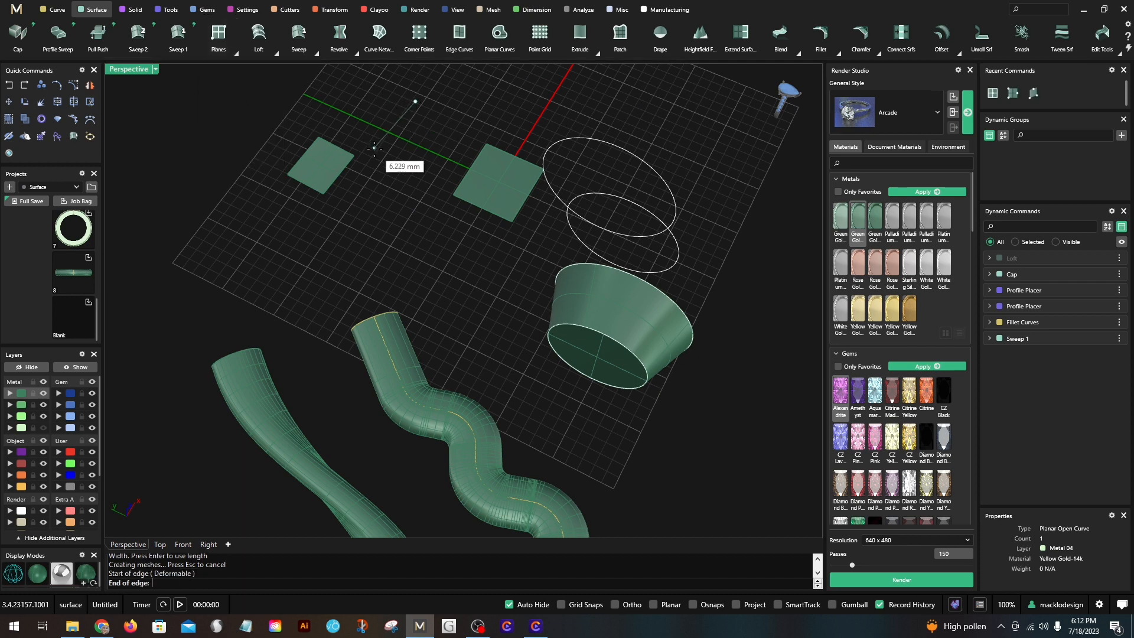
click(380, 151)
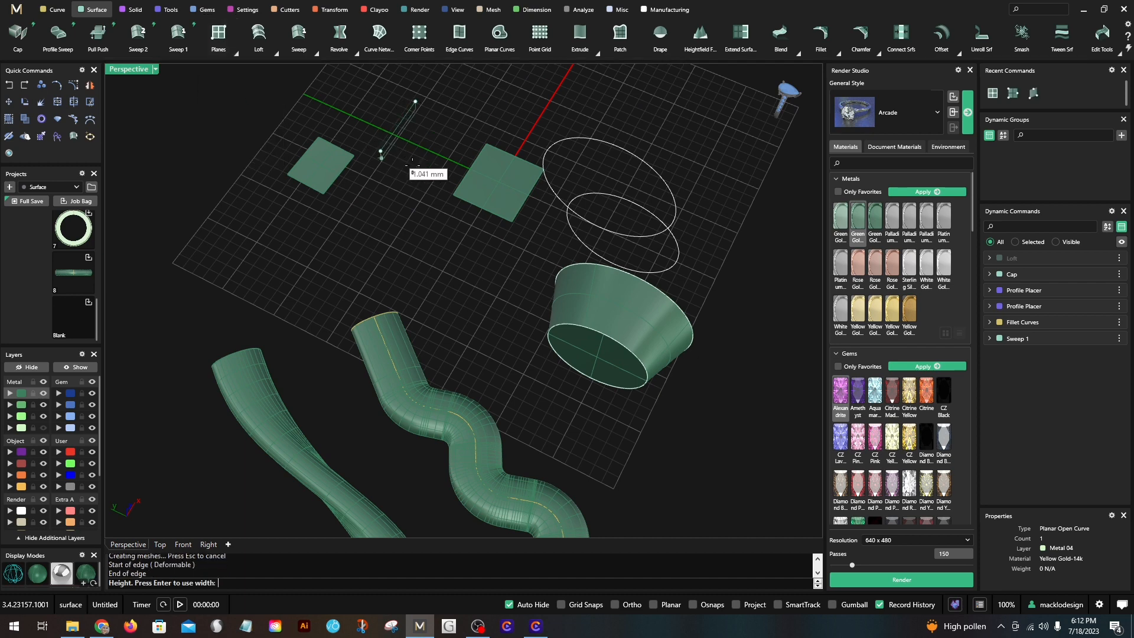
click(423, 197)
right_drag(425, 200, 427, 126)
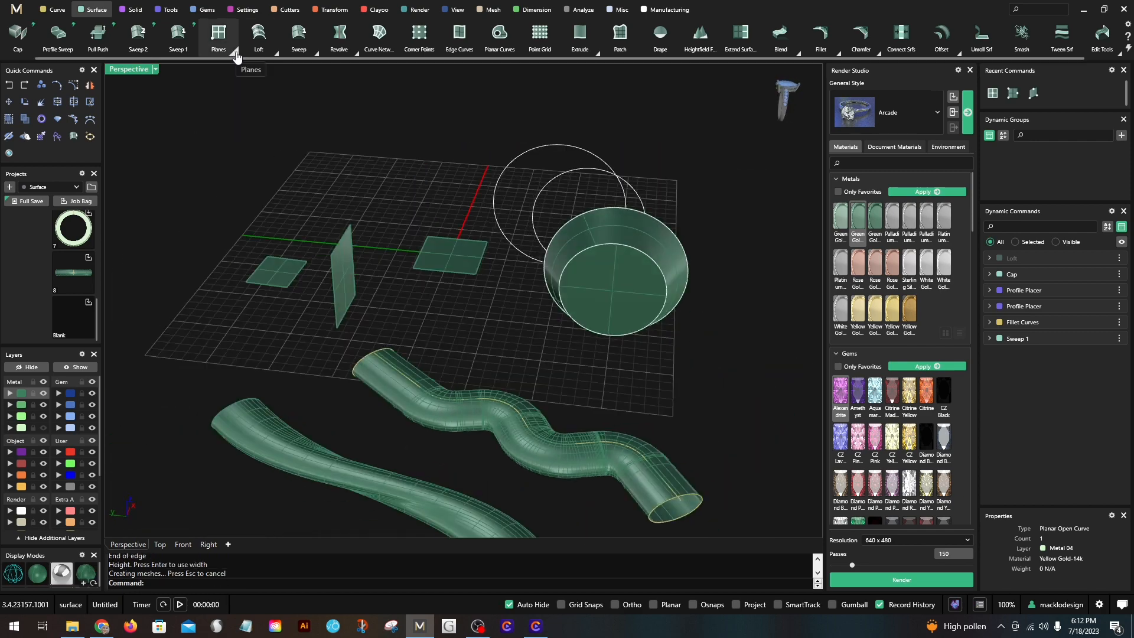
Step: Create a flat rectangular plane with Plane From Corners in the Top view, beside the origin plane and just below the red axis
click(235, 52)
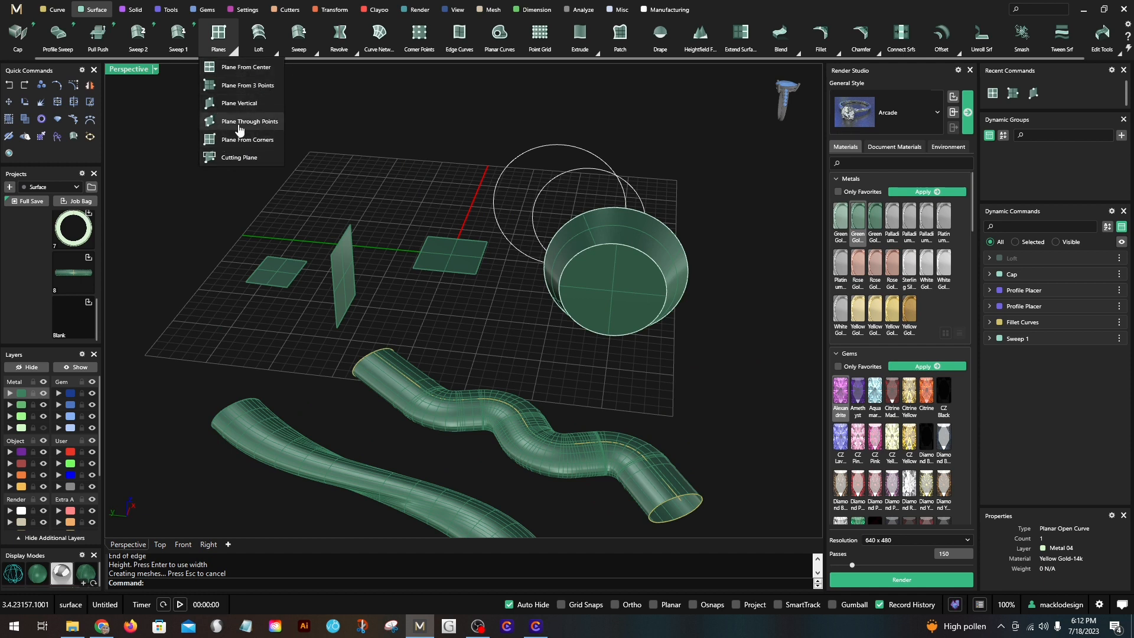
click(273, 176)
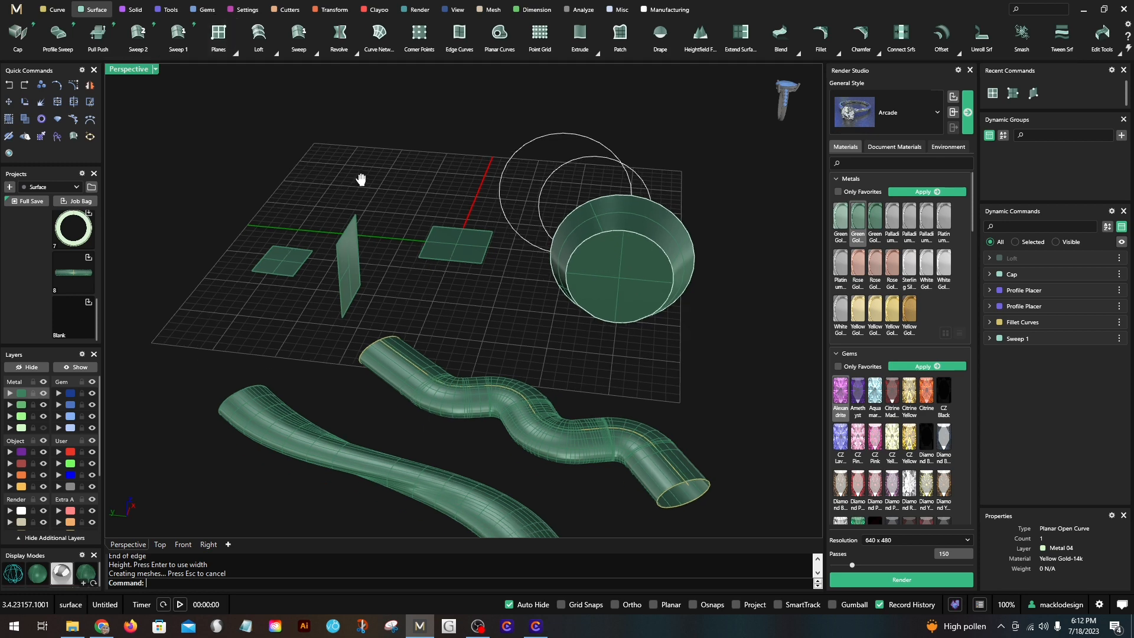
click(235, 56)
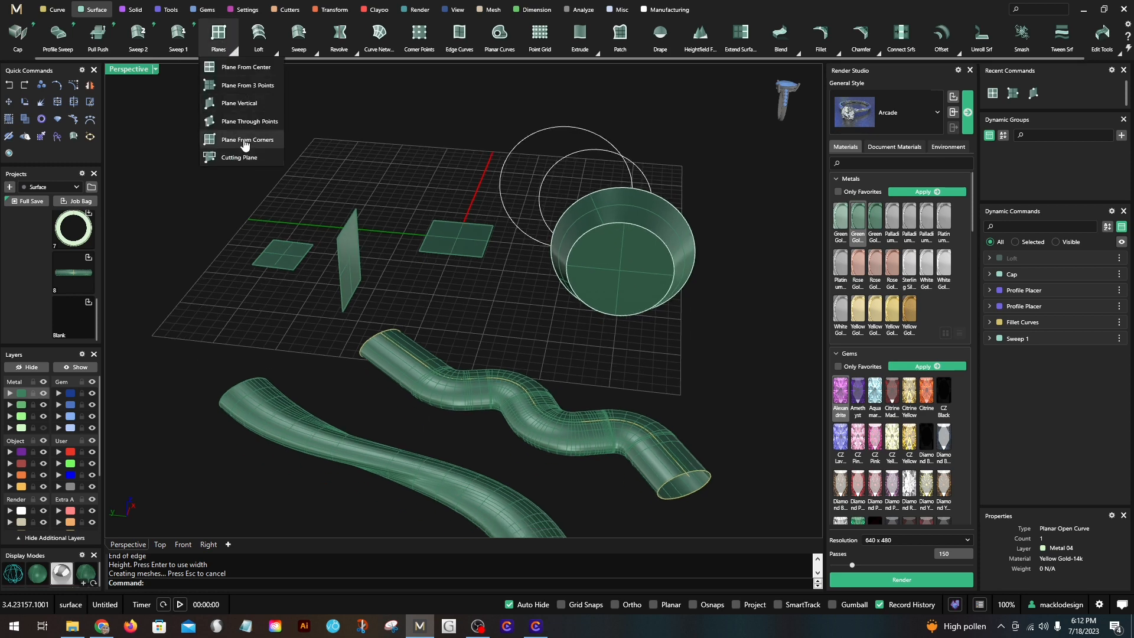
click(246, 142)
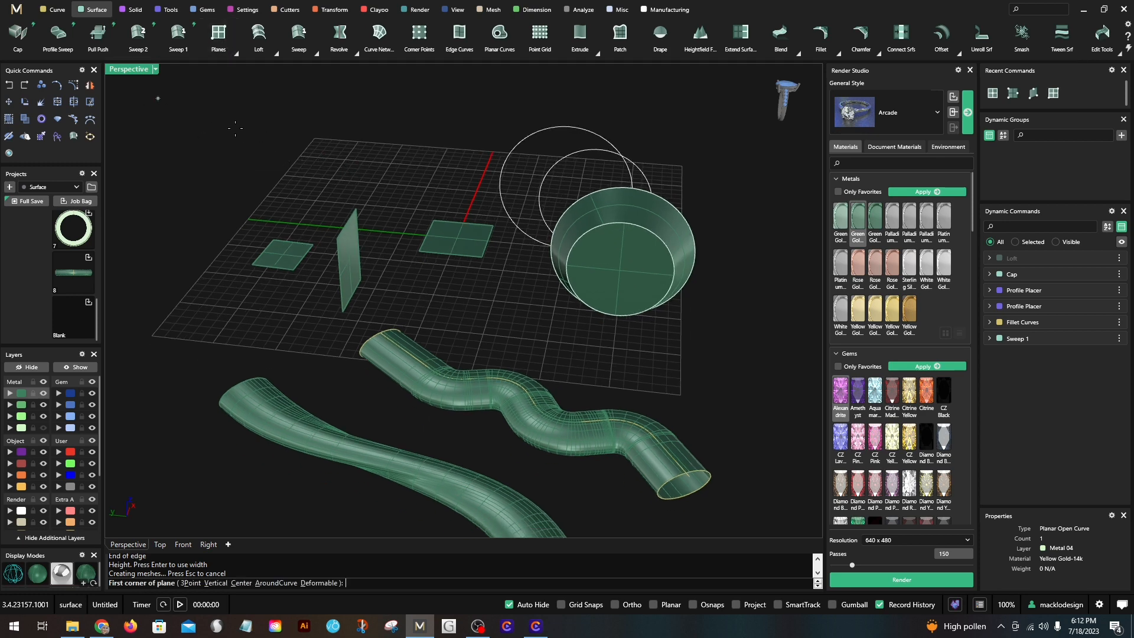
double_click(128, 70)
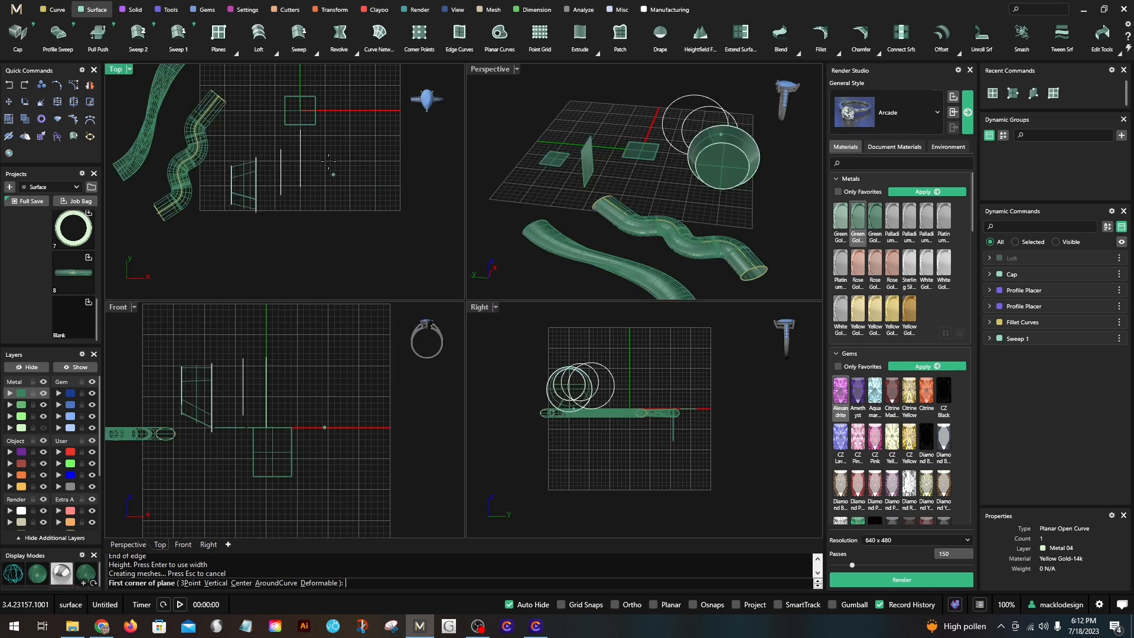
scroll(328, 122, up, 1)
click(327, 119)
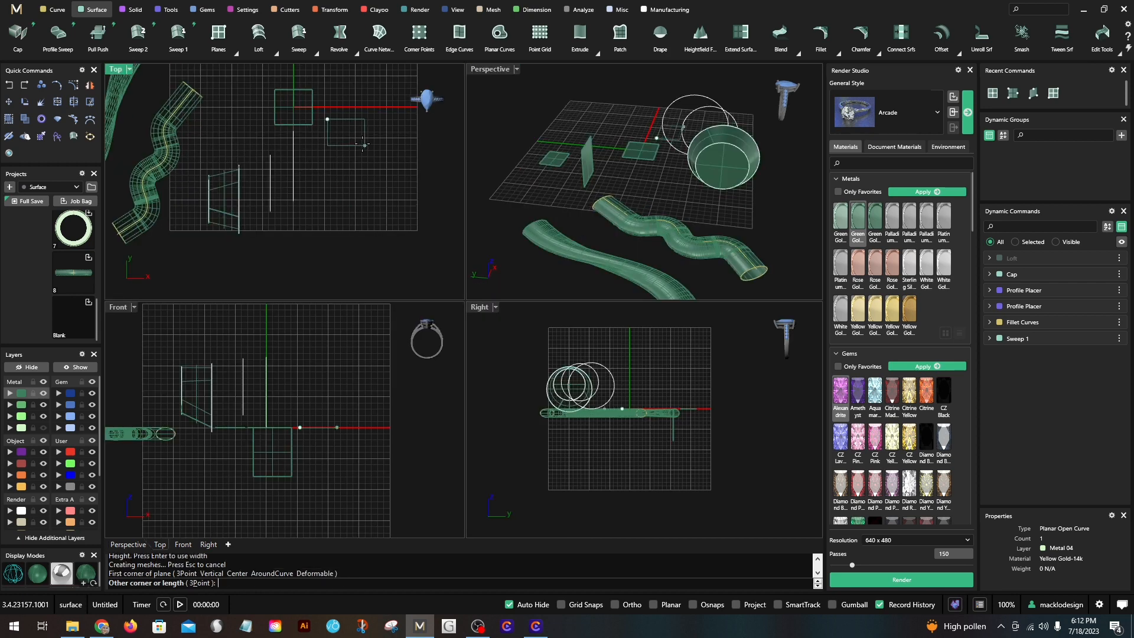
click(367, 149)
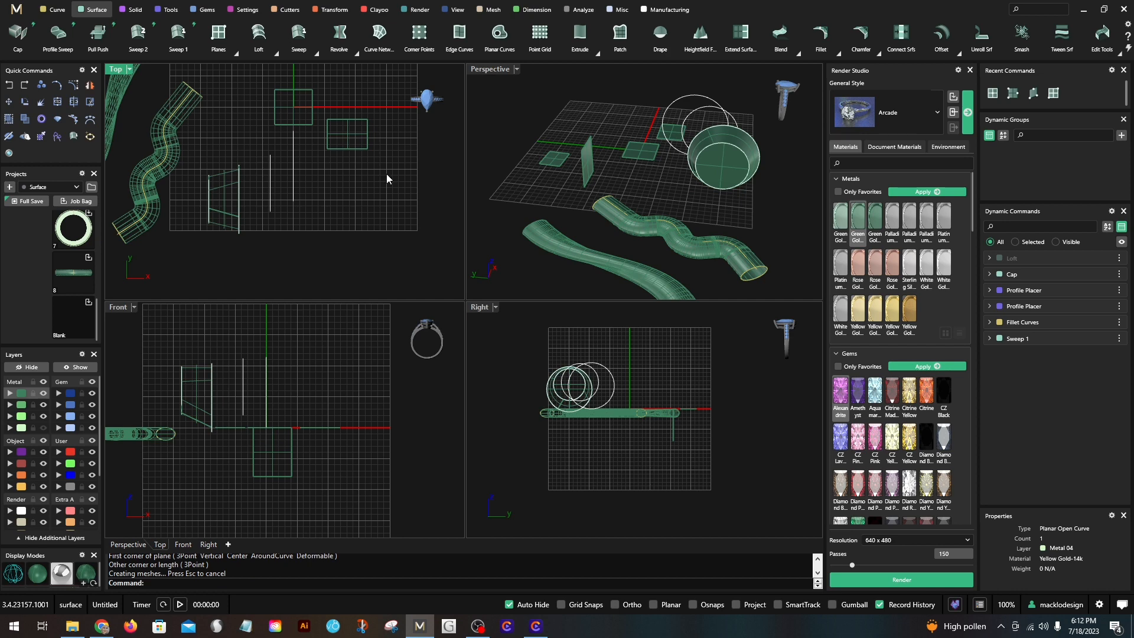
Step: Create a Cutting Plane for the zigzag tube, drawing its cut line diagonally across the tube's middle in the Top view
click(235, 52)
click(239, 158)
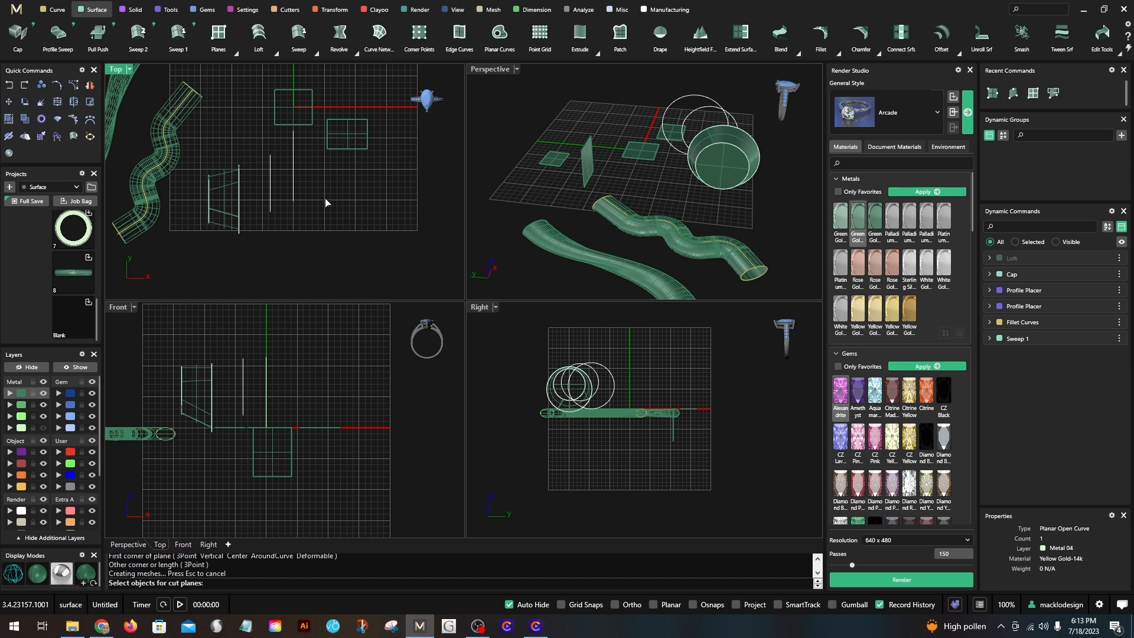
click(177, 163)
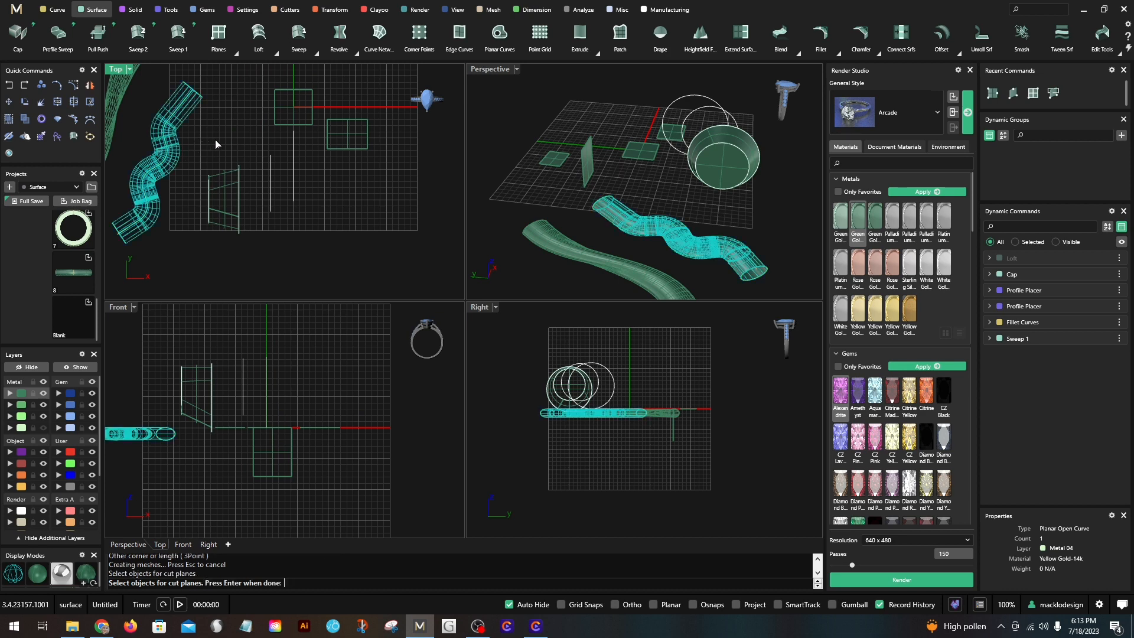
right_drag(216, 144, 262, 147)
right_click(227, 153)
click(190, 145)
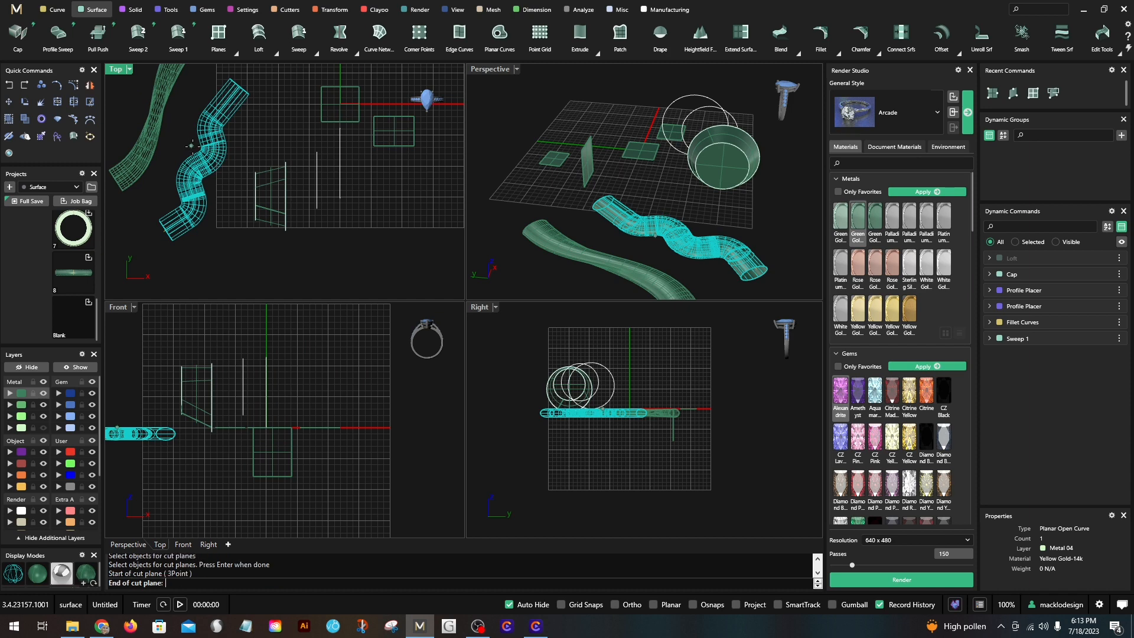
click(230, 174)
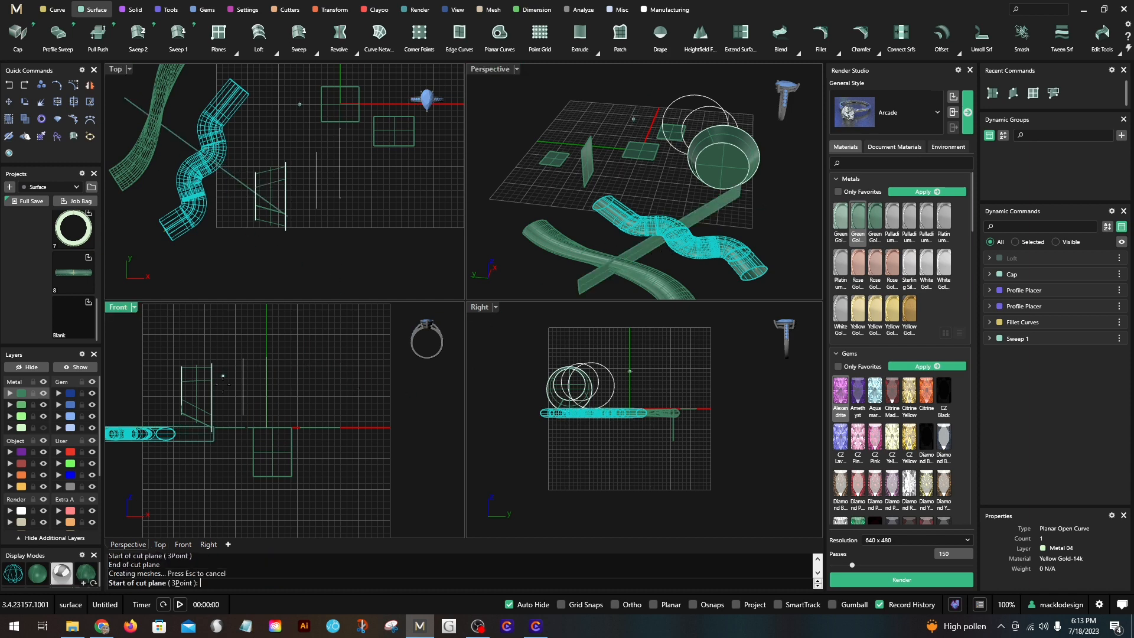
key(Escape)
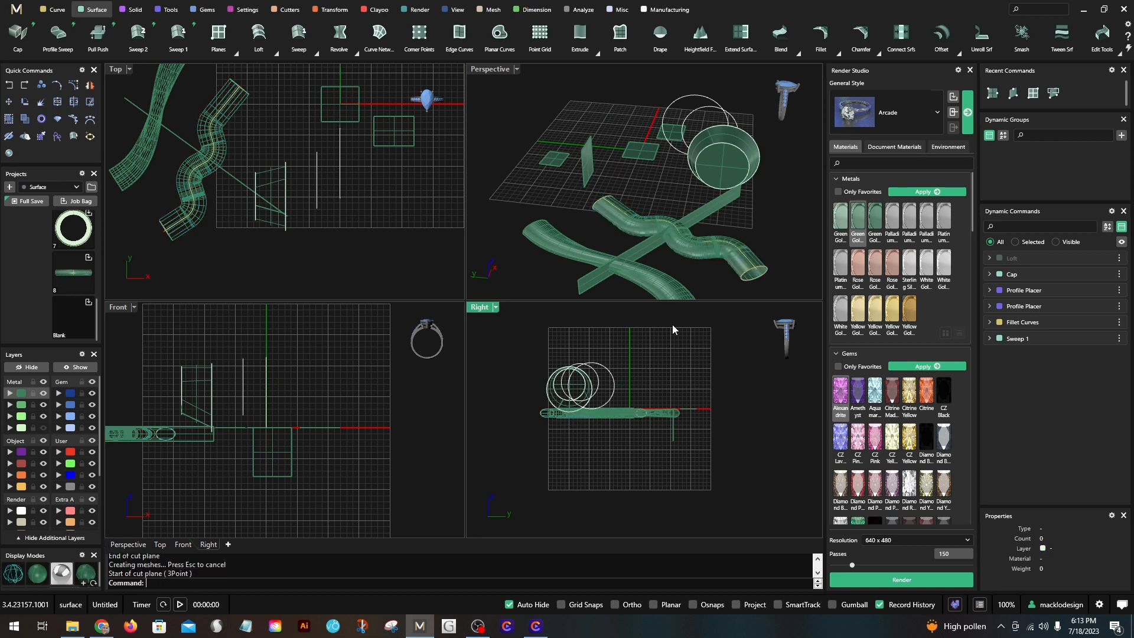
Step: Inspect the cutting plane and its crossing with the zigzag tube in a maximized Perspective view
click(731, 236)
click(714, 224)
right_drag(714, 224, 611, 218)
scroll(626, 224, up, 4)
scroll(626, 223, up, 4)
scroll(656, 256, down, 5)
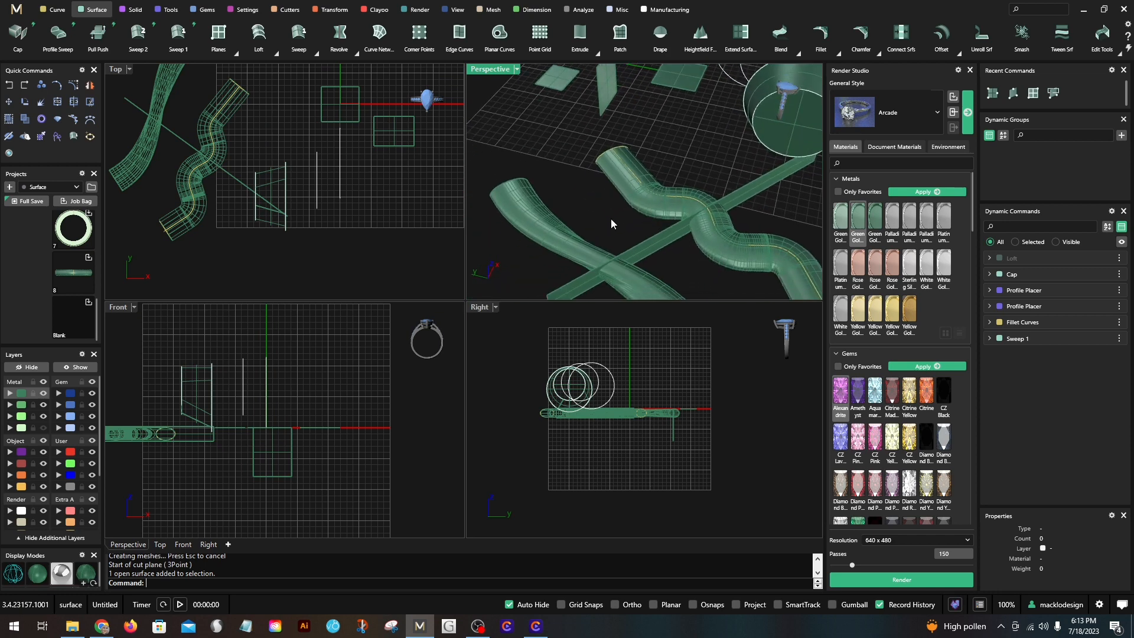
scroll(610, 218, down, 4)
scroll(724, 204, up, 1)
click(704, 205)
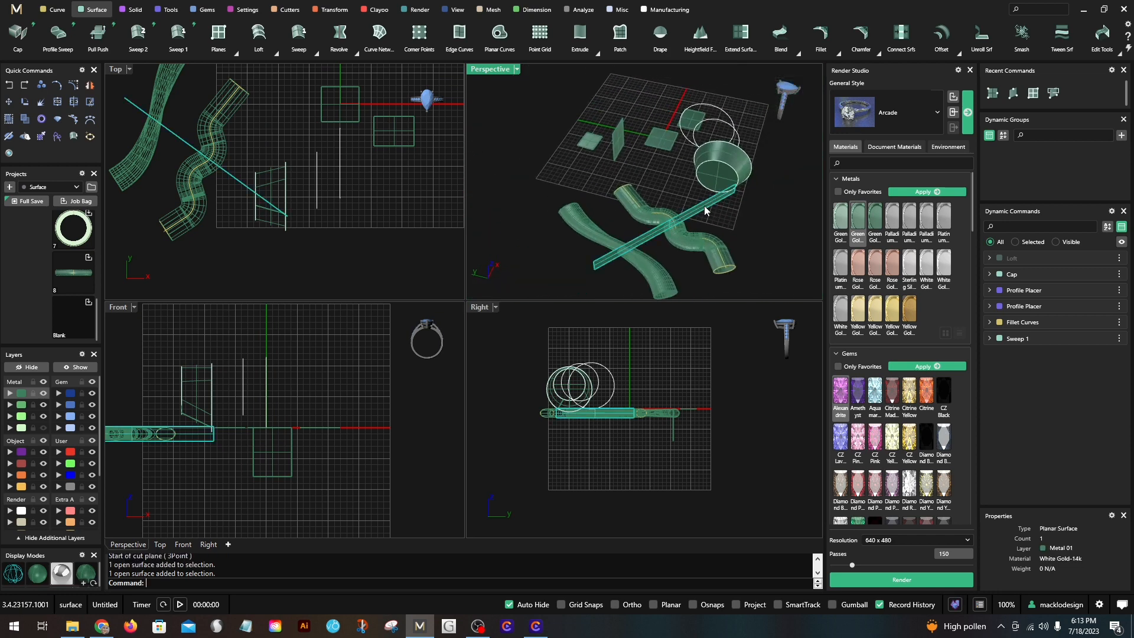
click(660, 189)
scroll(669, 211, up, 3)
shift+right_drag(604, 216, 558, 209)
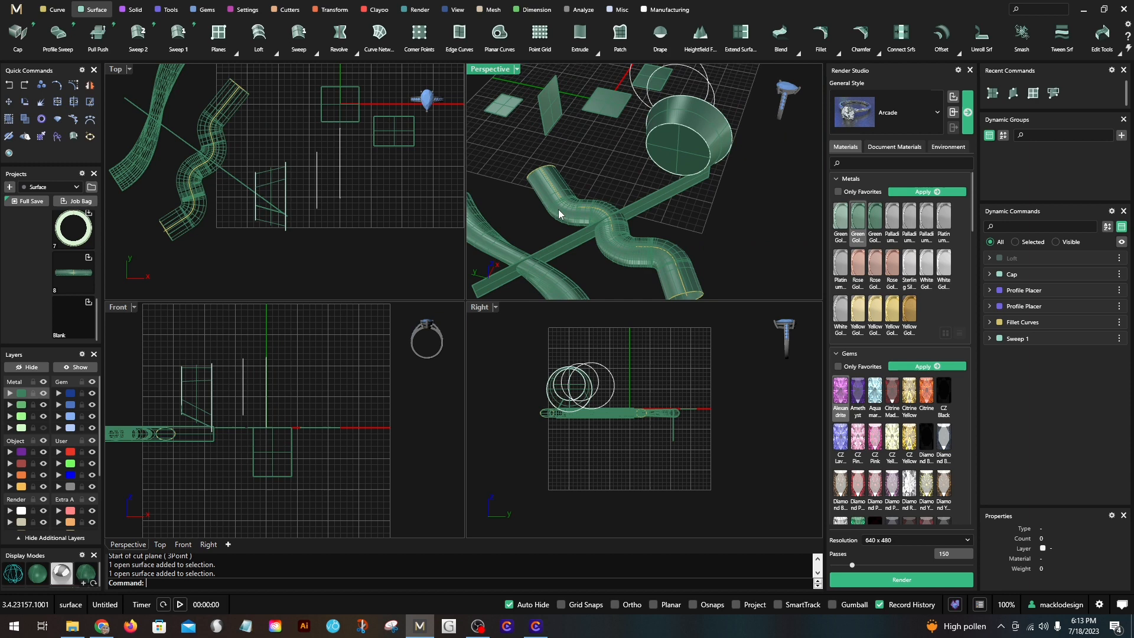
double_click(494, 72)
scroll(362, 268, down, 2)
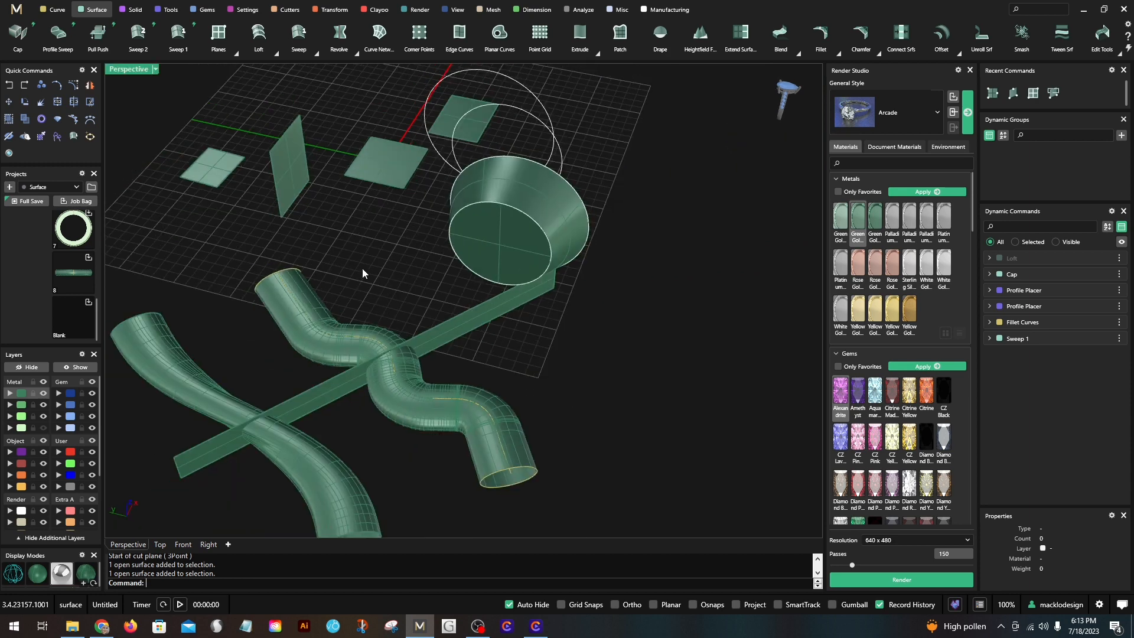
shift+right_drag(342, 218, 363, 197)
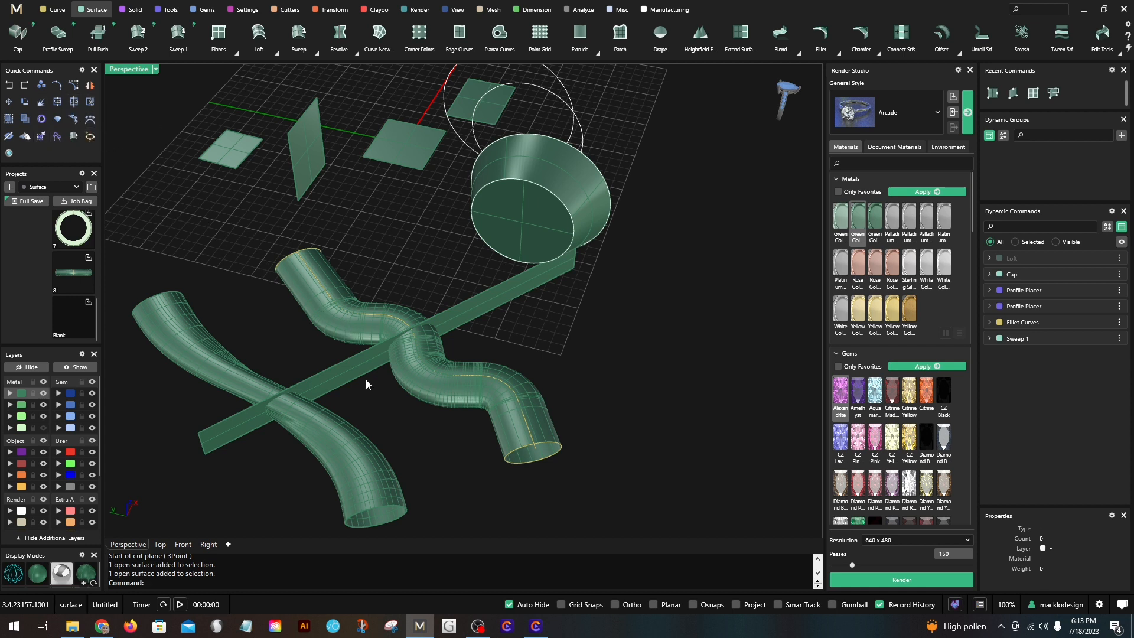
Step: Split the zigzag tube using the cutting plane as the cutting object
click(331, 328)
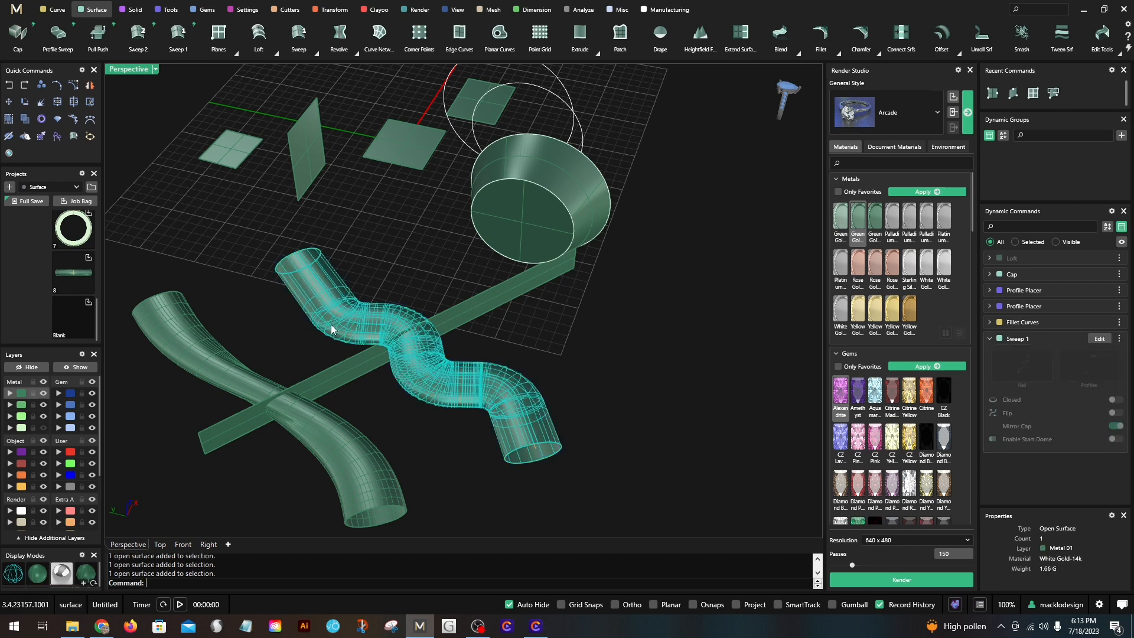
click(74, 104)
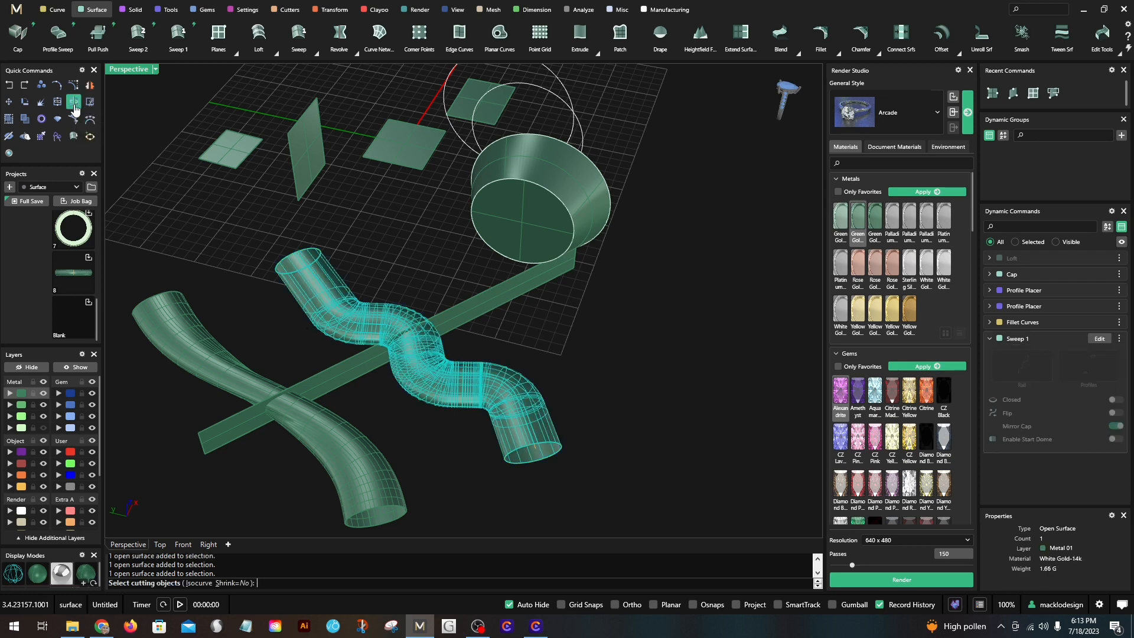
click(491, 309)
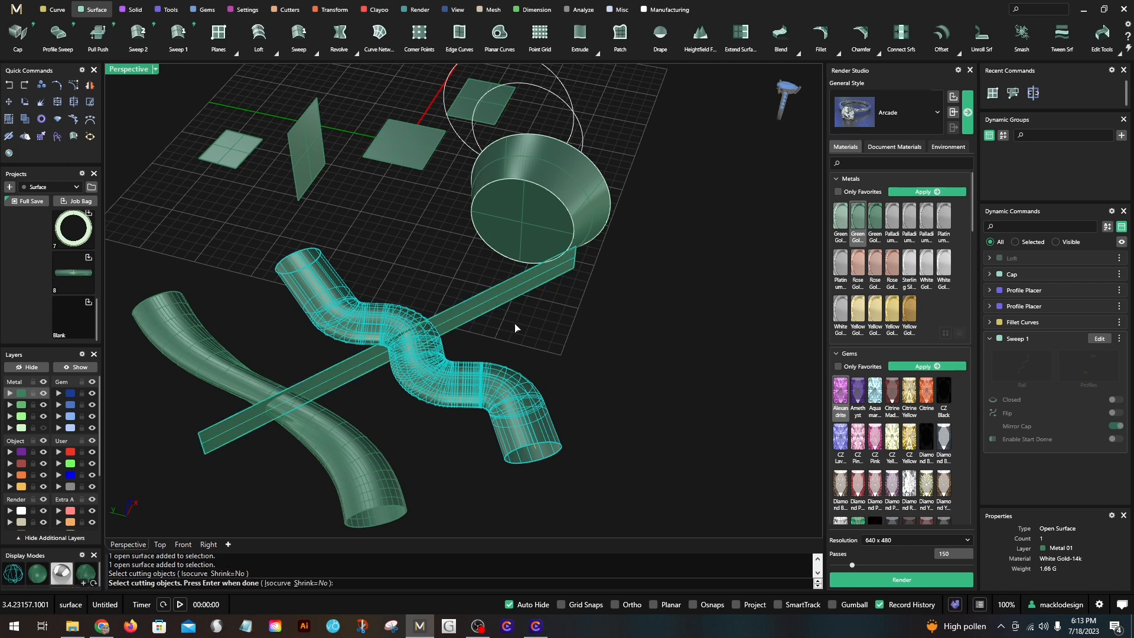
key(Return)
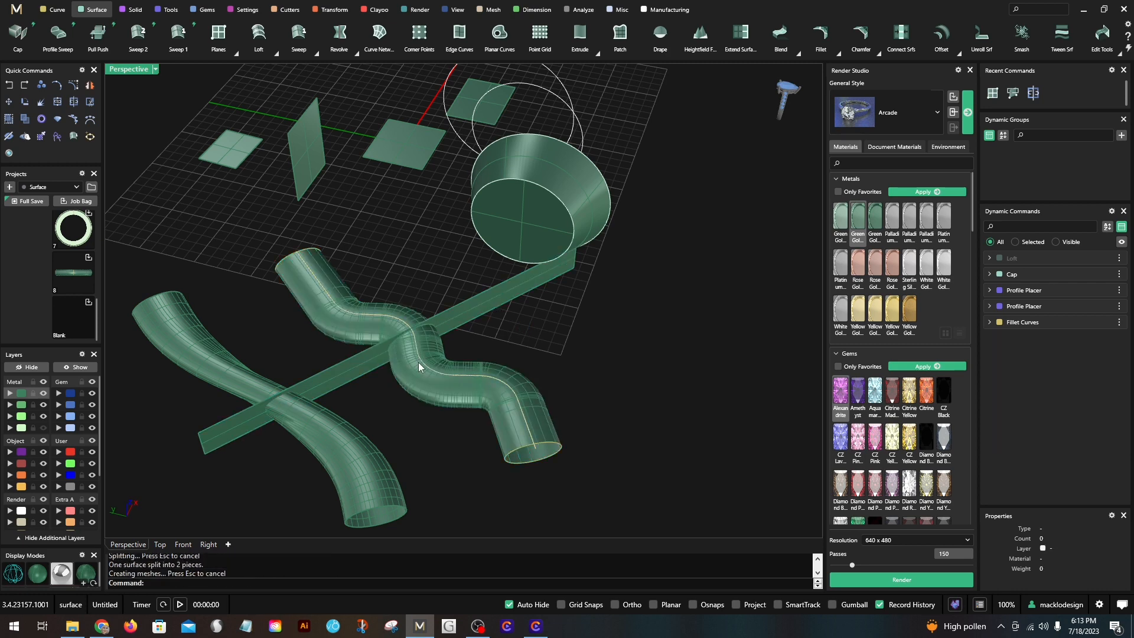
Step: Assign the tube half farther from the grid to layer User 02 and the other half to layer User 01
click(408, 376)
click(57, 467)
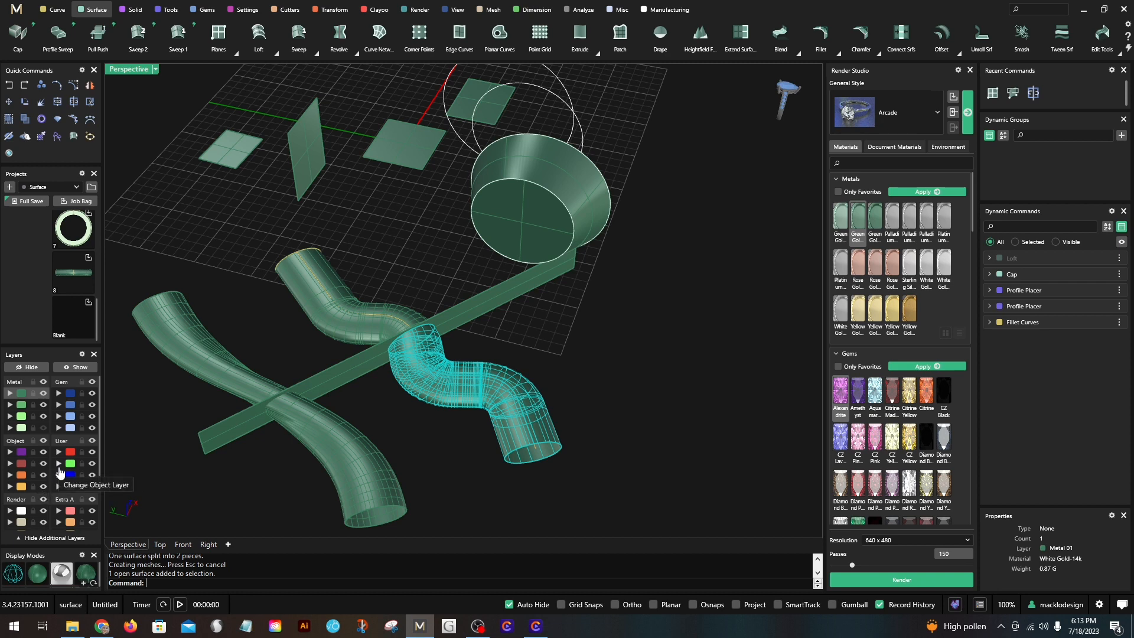
click(316, 310)
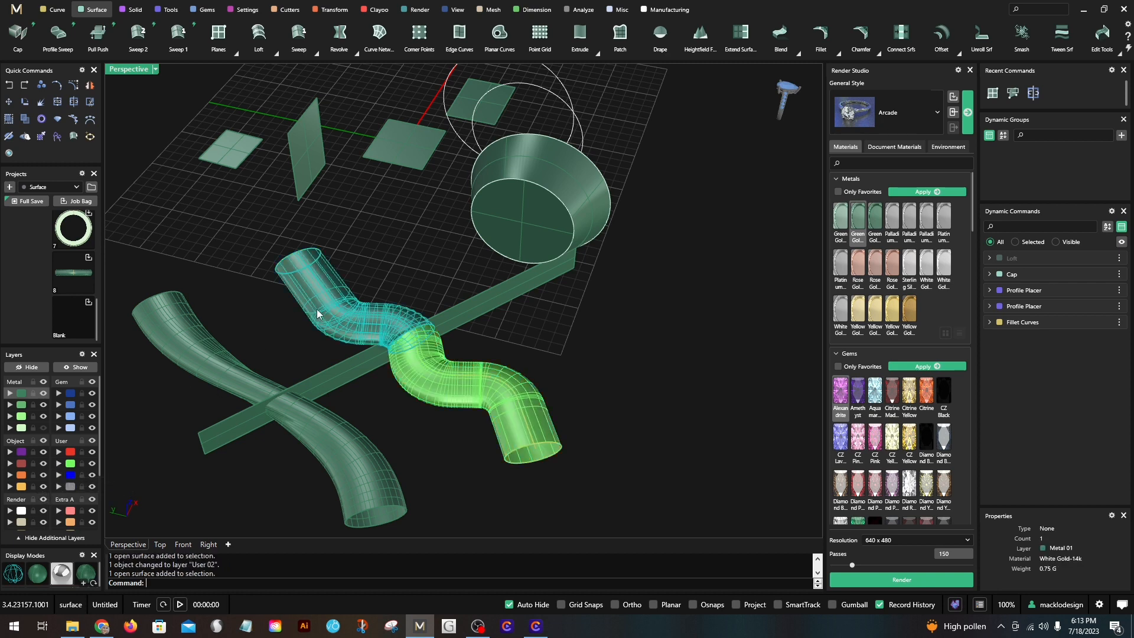
click(57, 453)
Step: Examine the two coloured tube halves and the cutting plane between them from several angles
right_drag(286, 374, 596, 314)
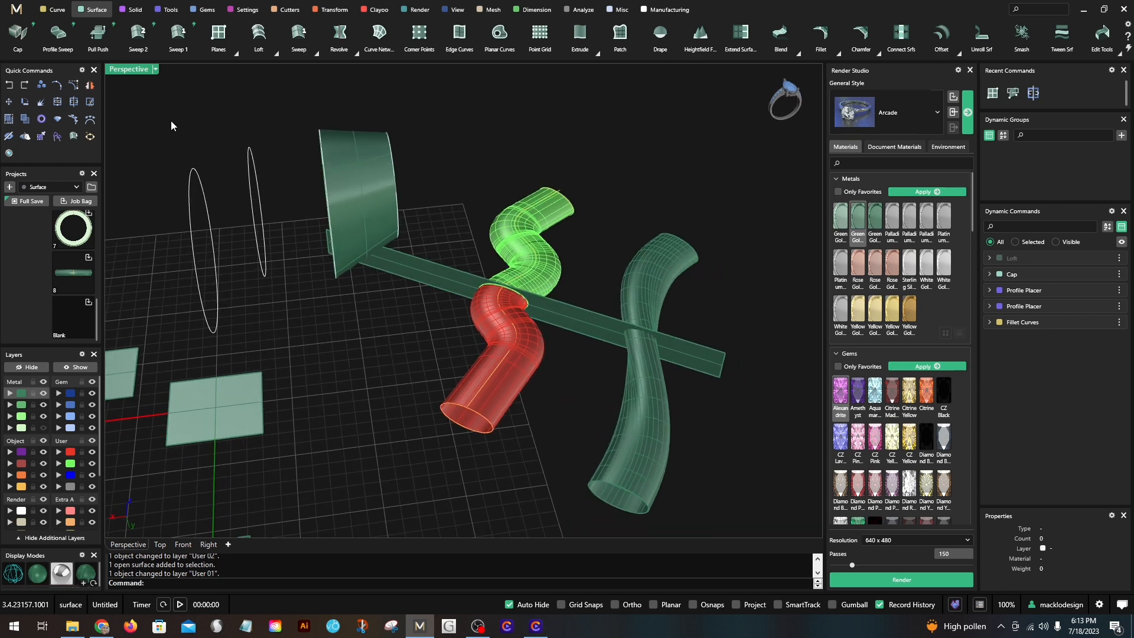
right_drag(353, 208, 280, 179)
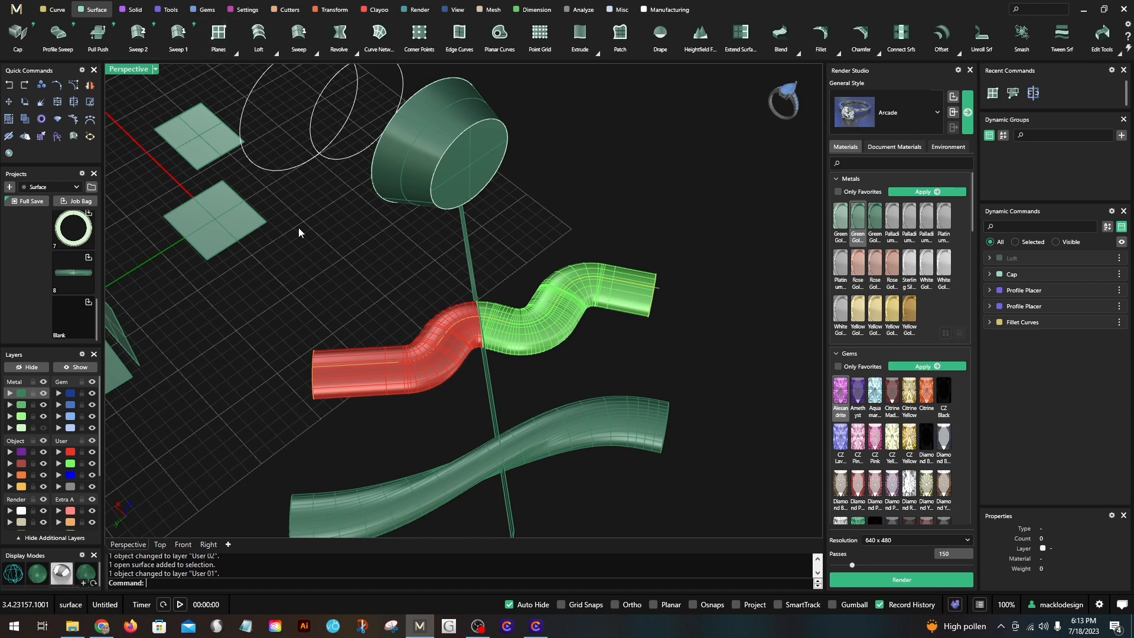
scroll(301, 233, down, 5)
right_drag(328, 298, 273, 55)
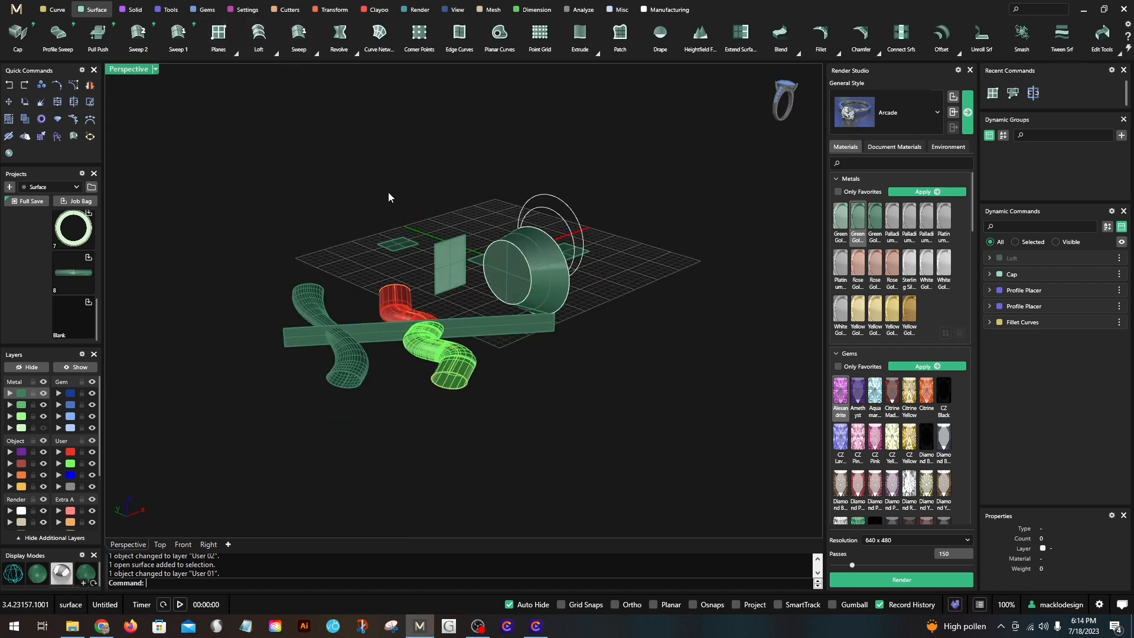
right_drag(240, 111, 314, 98)
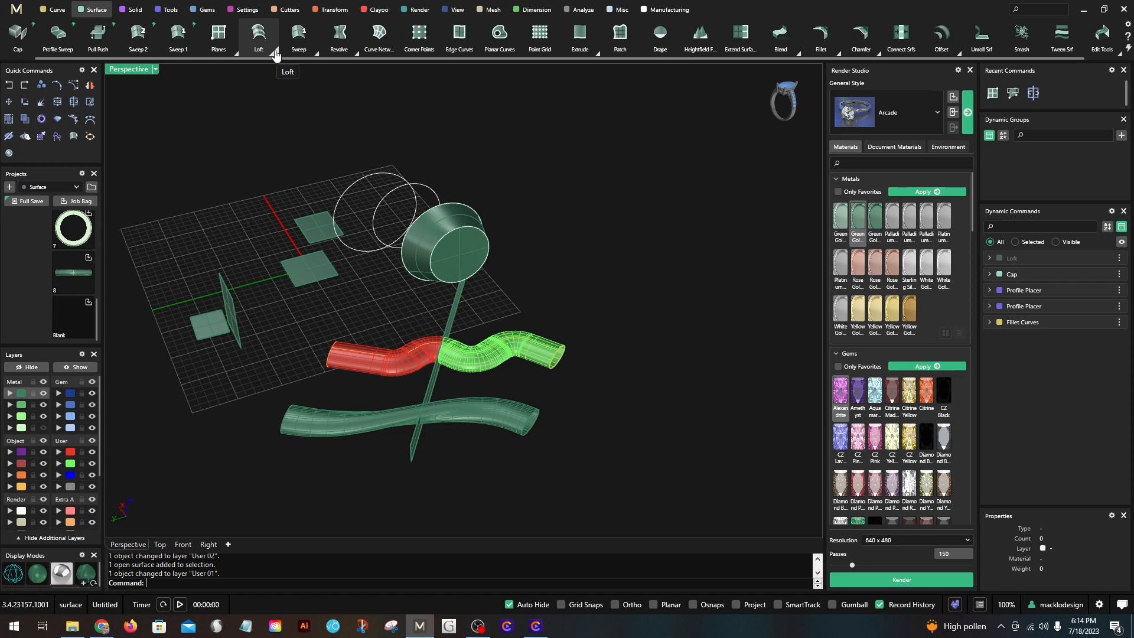
Step: Loft the larger free-standing circle to a point off the grid's edge, using Normal style and Do not simplify, forming a cone
right_drag(354, 171, 401, 187)
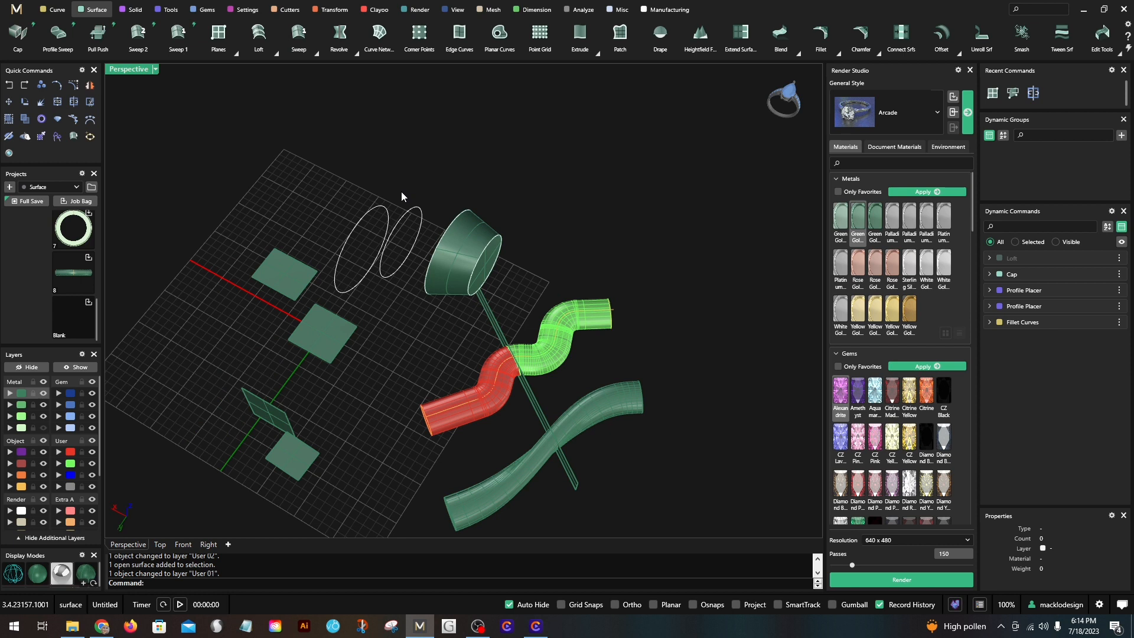
click(274, 53)
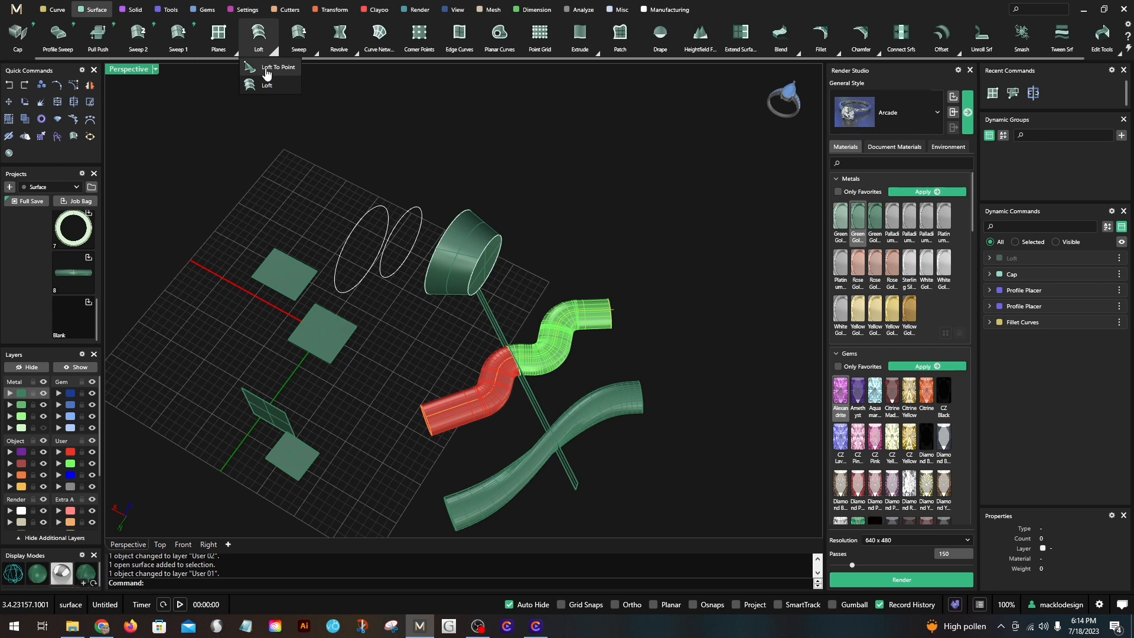
click(266, 69)
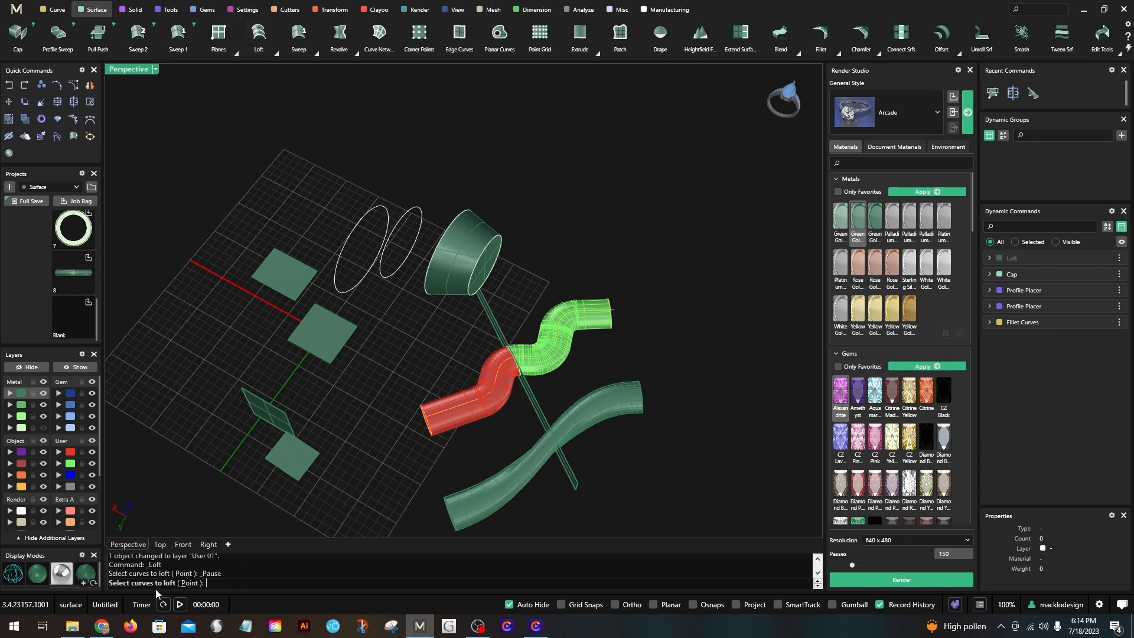
click(358, 229)
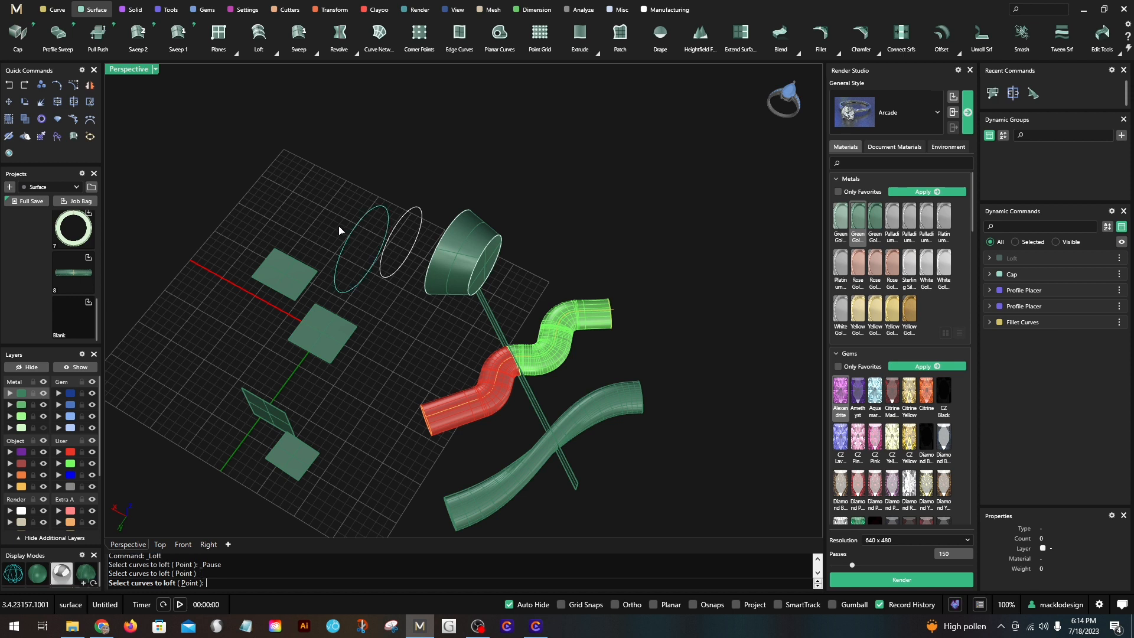
click(188, 583)
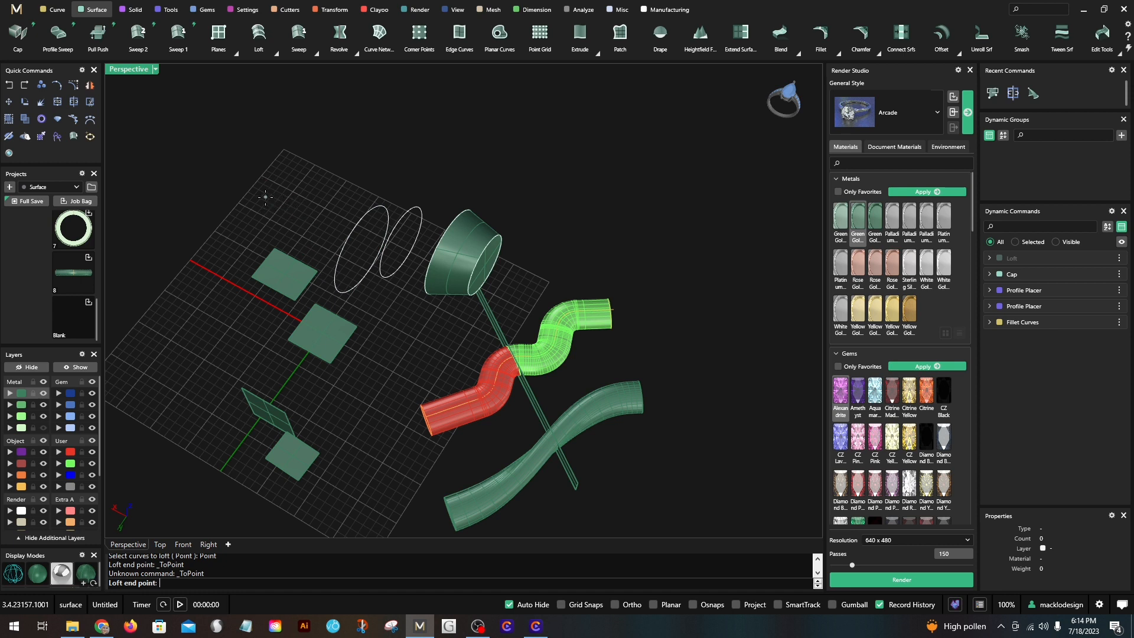
click(228, 178)
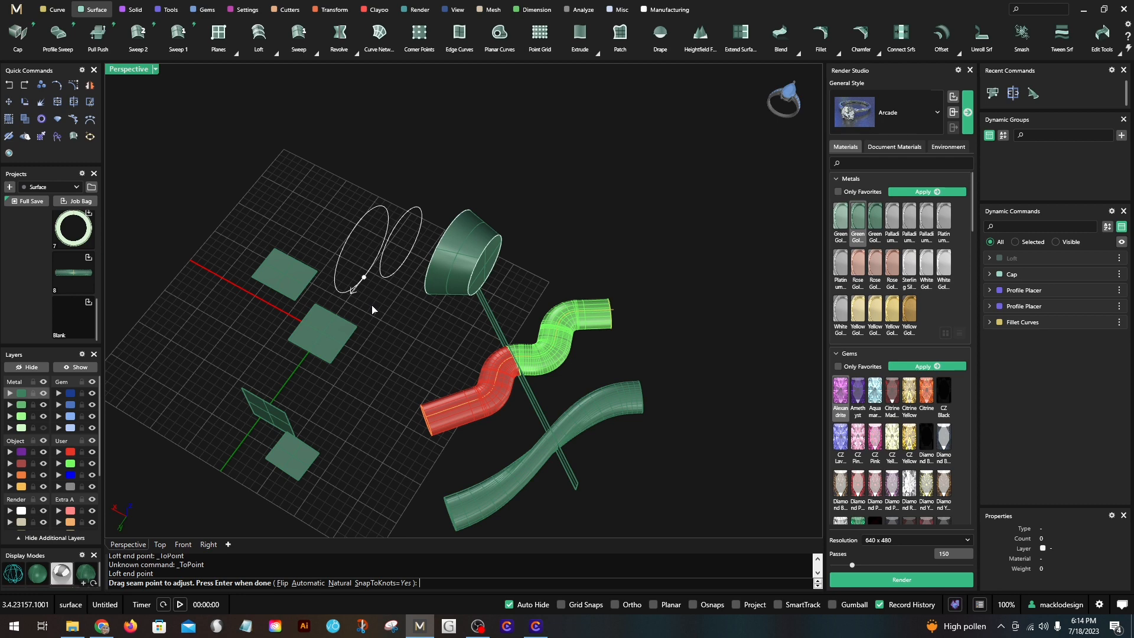
key(Return)
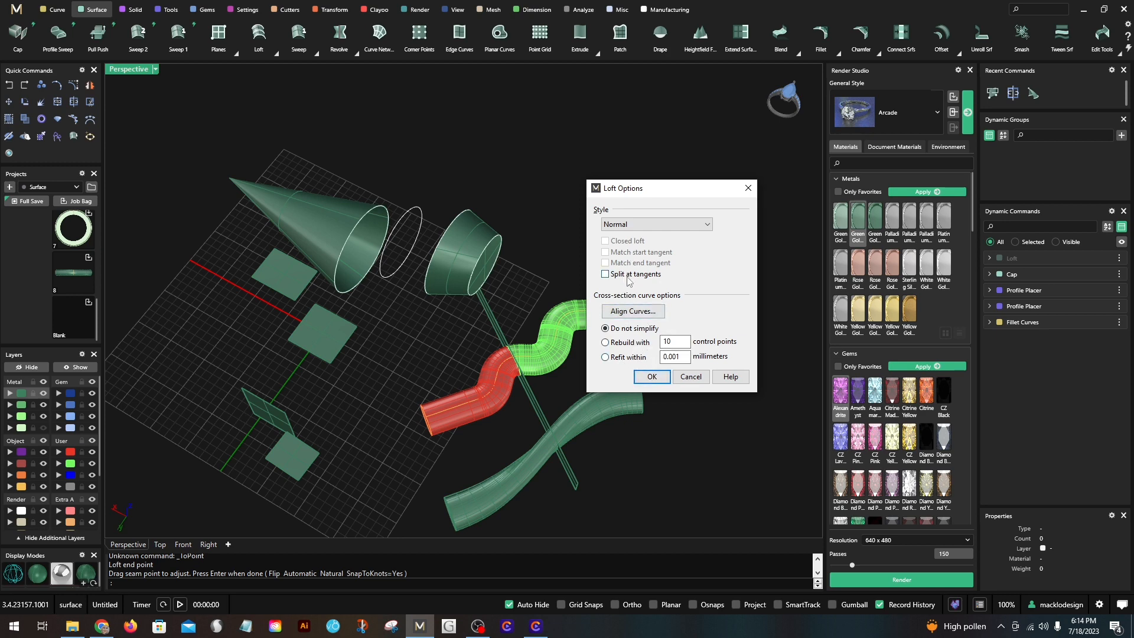
click(650, 378)
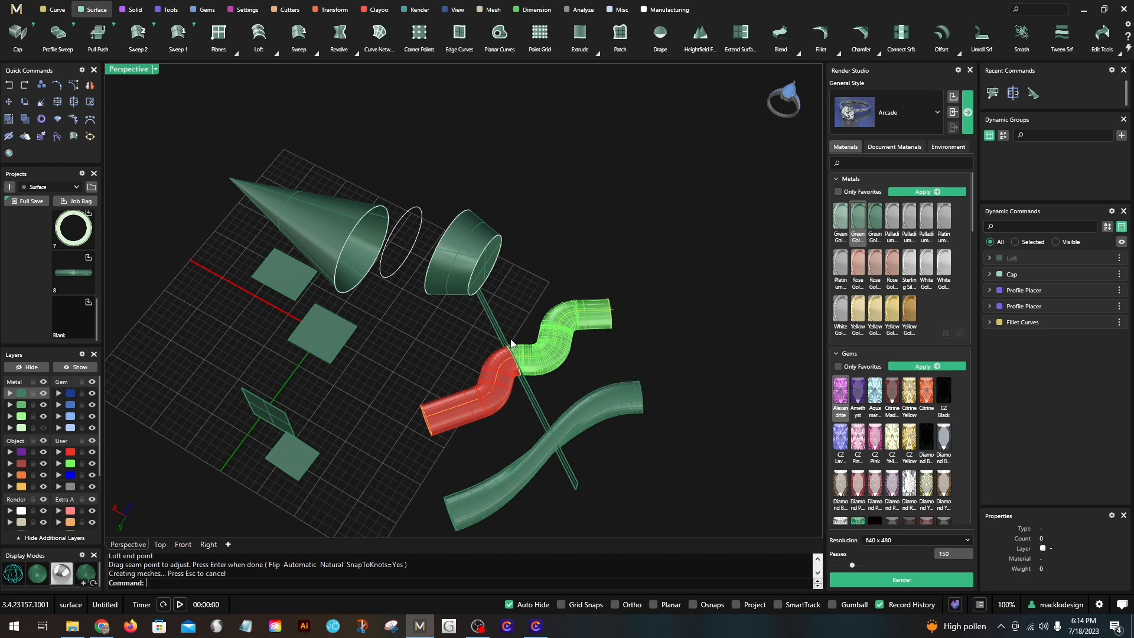
Step: Assign the lofted cone to the Setting layer and hide that layer
right_drag(444, 344, 524, 312)
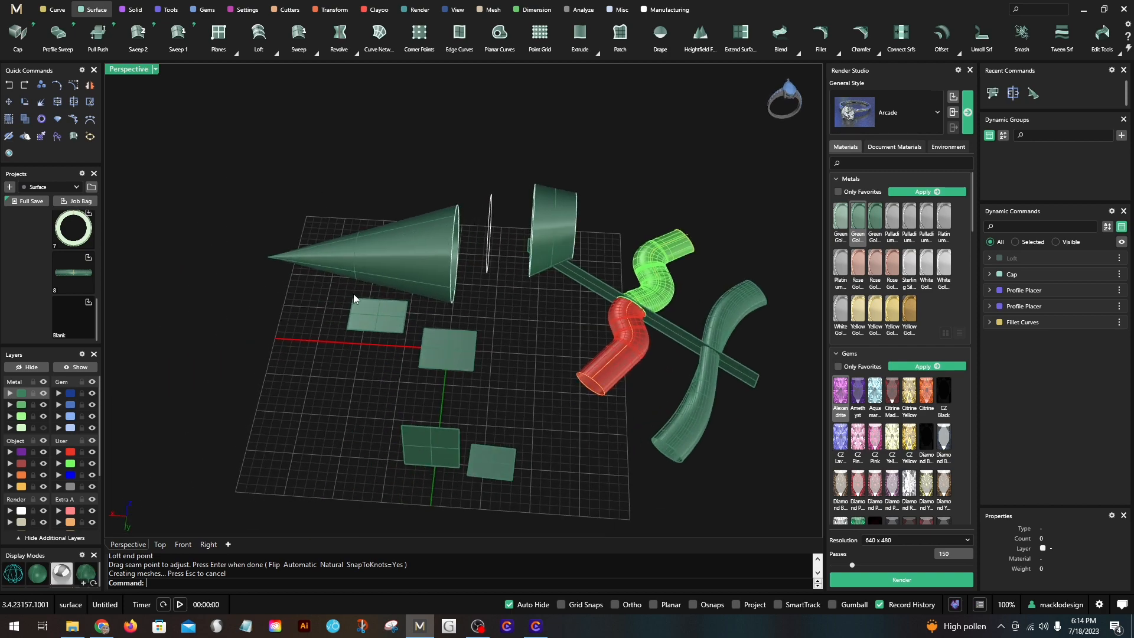
right_drag(354, 293, 378, 292)
click(413, 278)
click(302, 227)
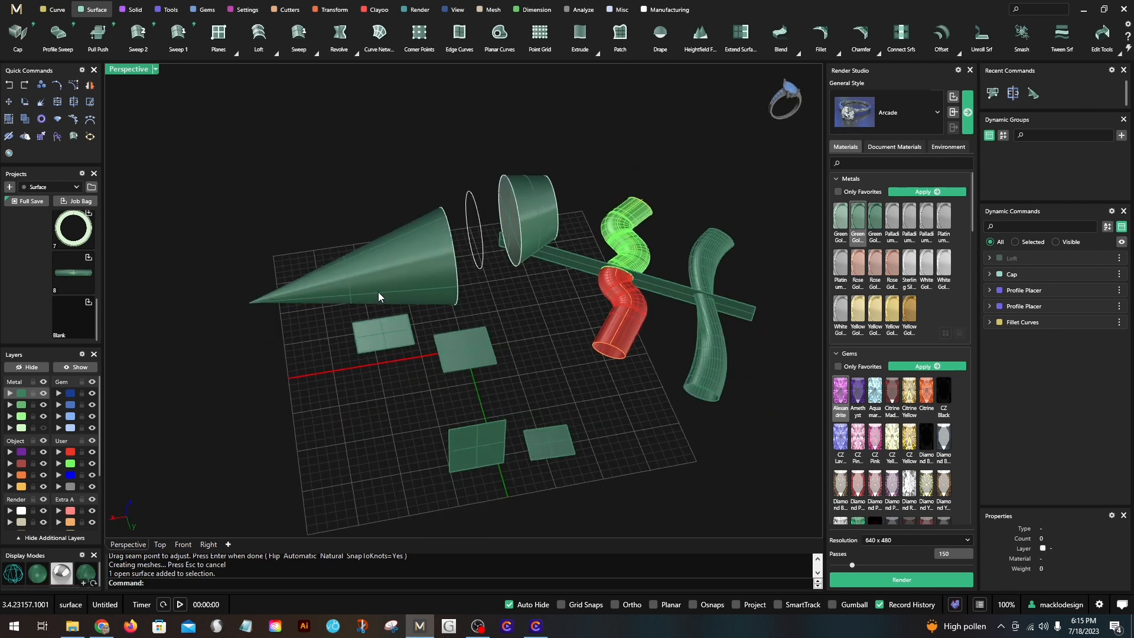
shift+right_drag(374, 211, 368, 251)
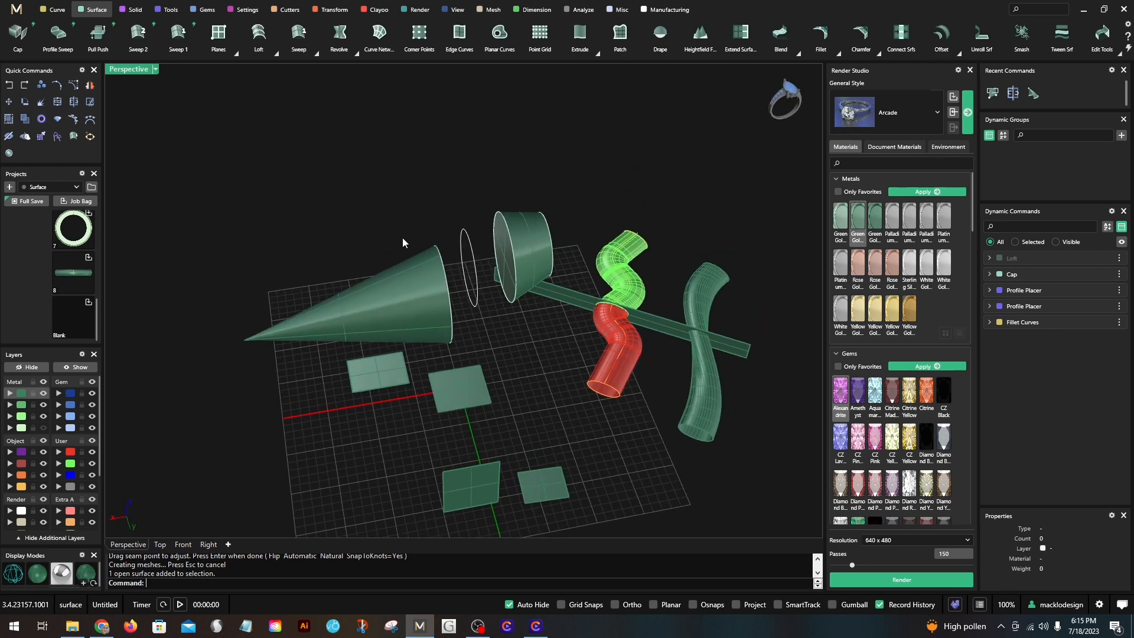
click(421, 274)
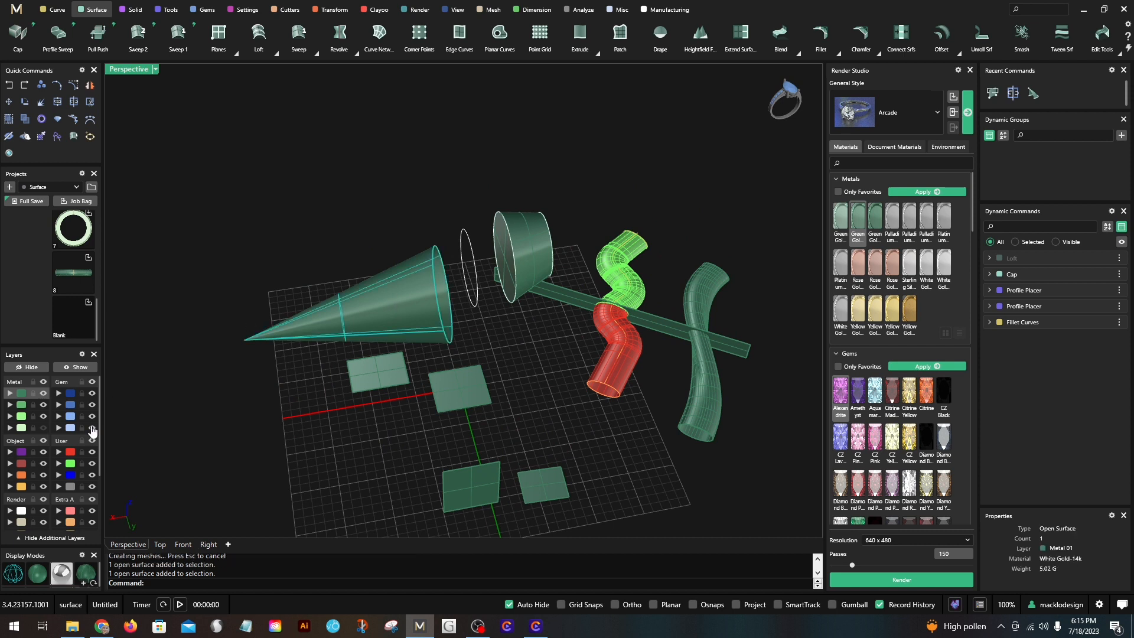
click(8, 452)
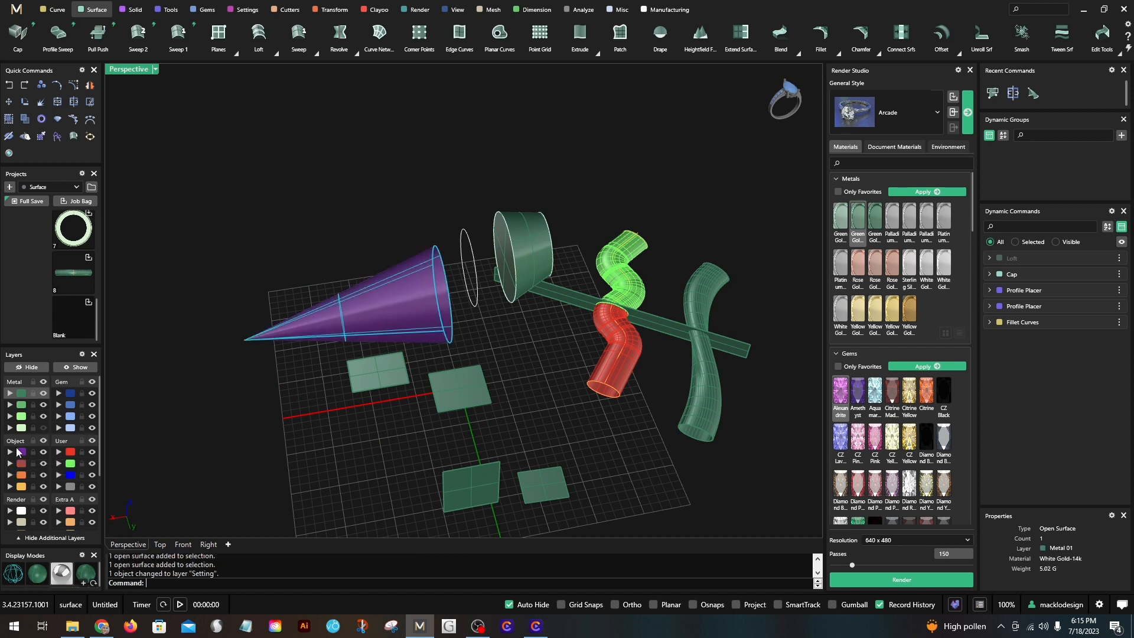
click(44, 452)
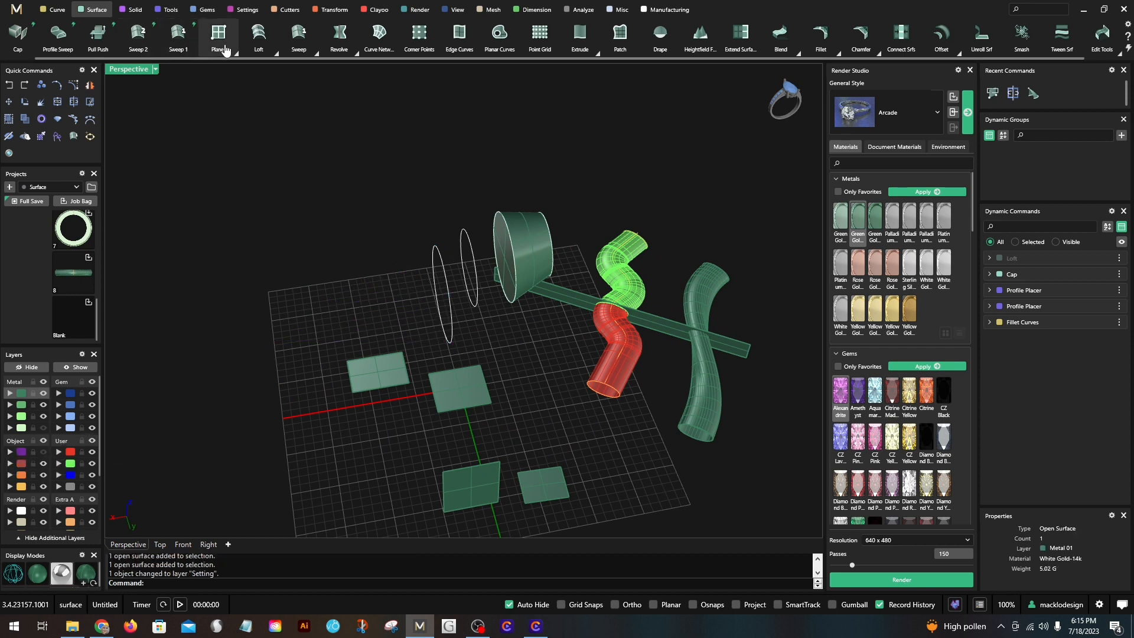
Step: Loft the capped solid's larger rim circle through both free-standing circles, using Normal style and Do not simplify, with Closed loft off
click(275, 54)
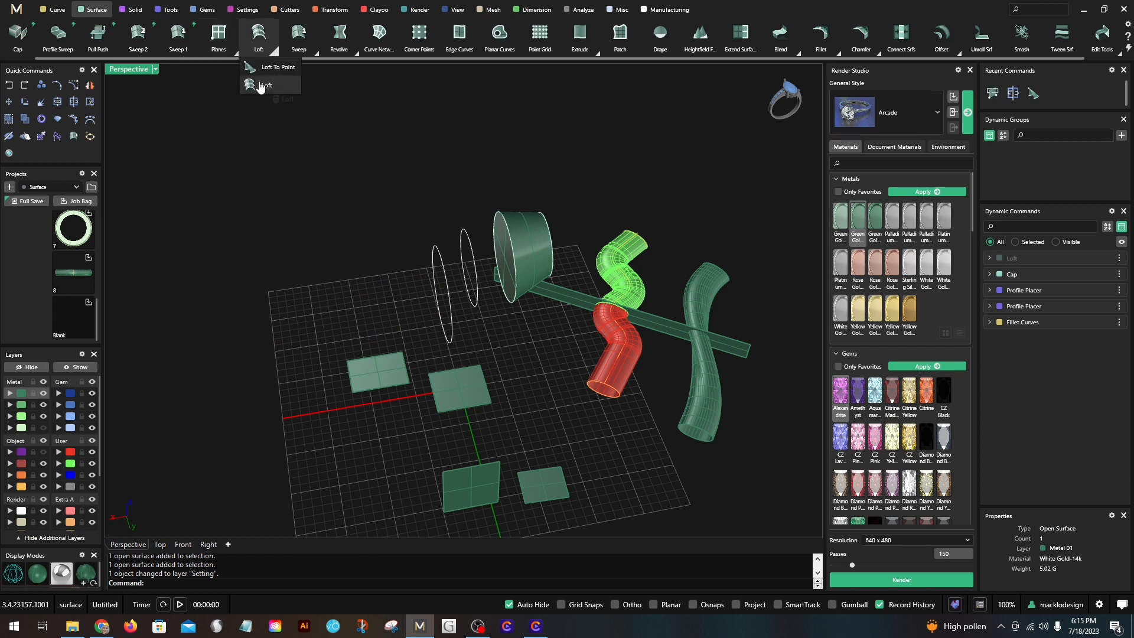
click(258, 87)
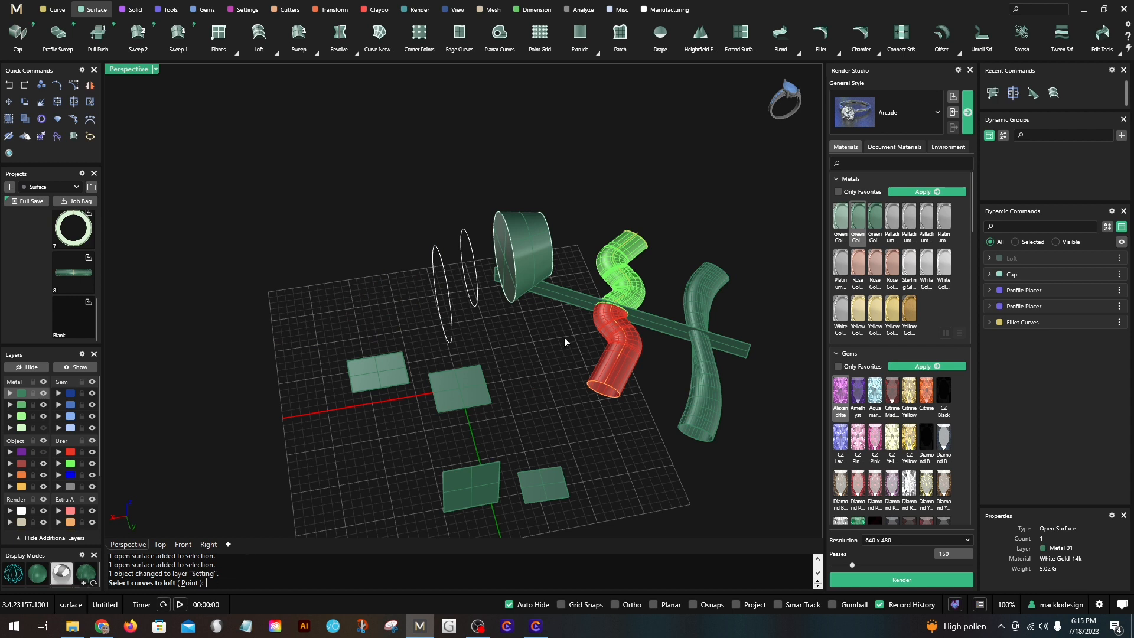
click(508, 237)
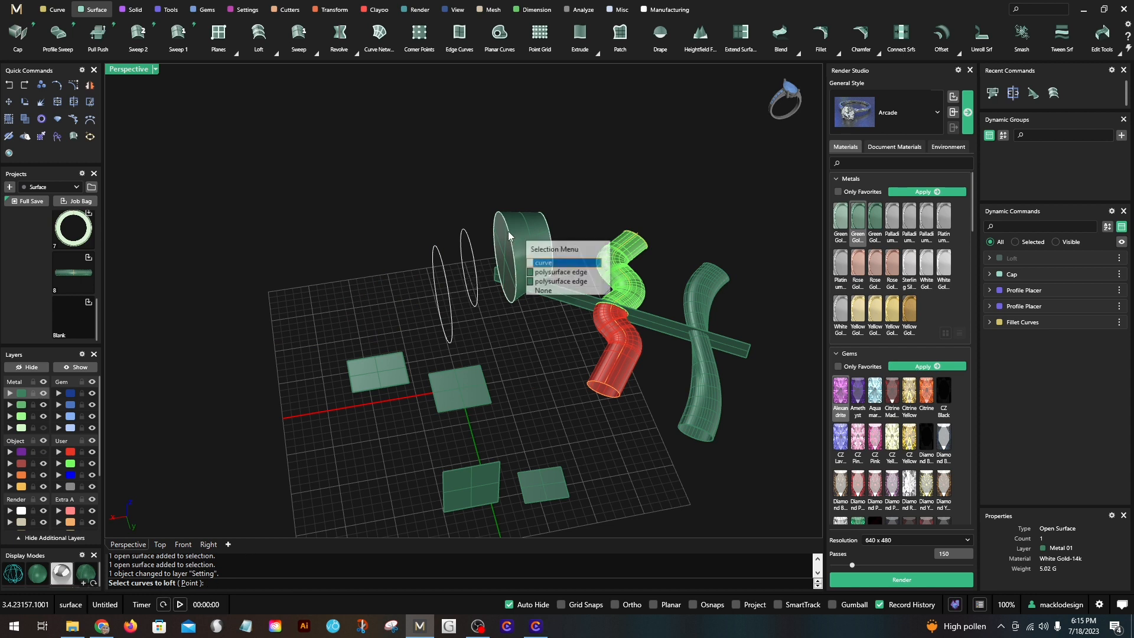
click(529, 263)
click(478, 282)
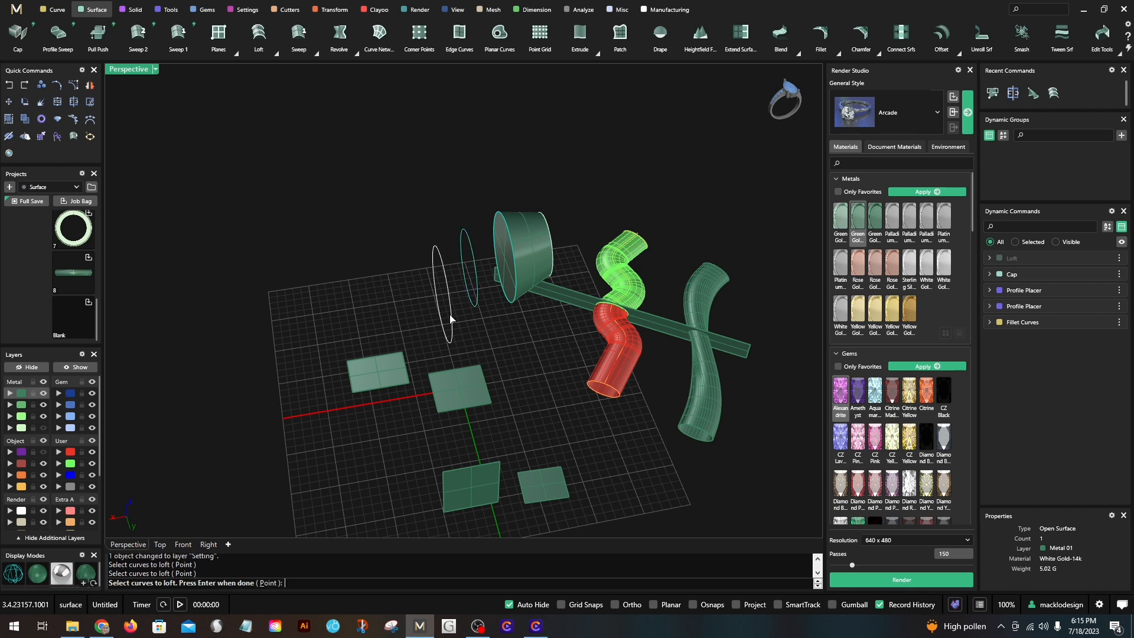
click(451, 317)
key(Return)
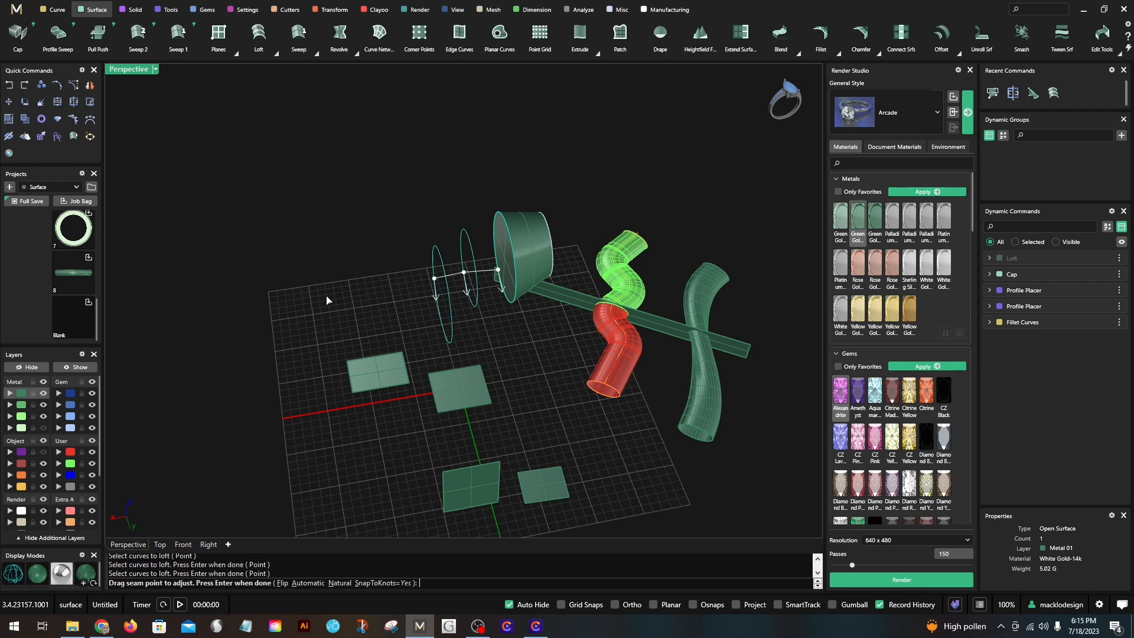
right_drag(381, 320, 541, 340)
scroll(412, 298, up, 4)
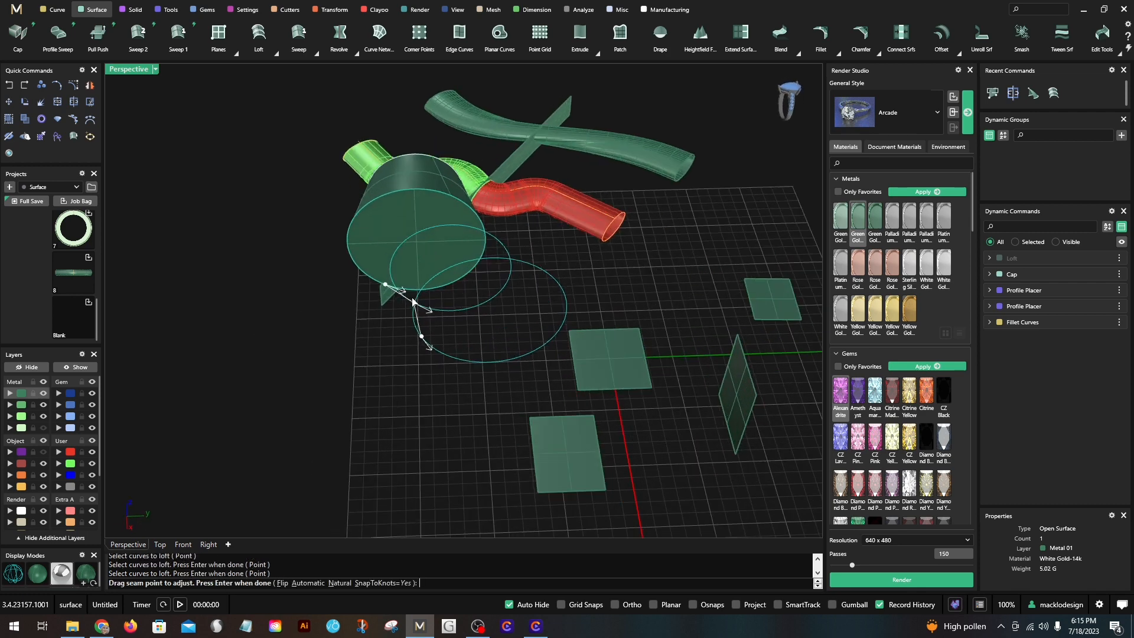
right_drag(416, 361, 376, 369)
right_click(376, 369)
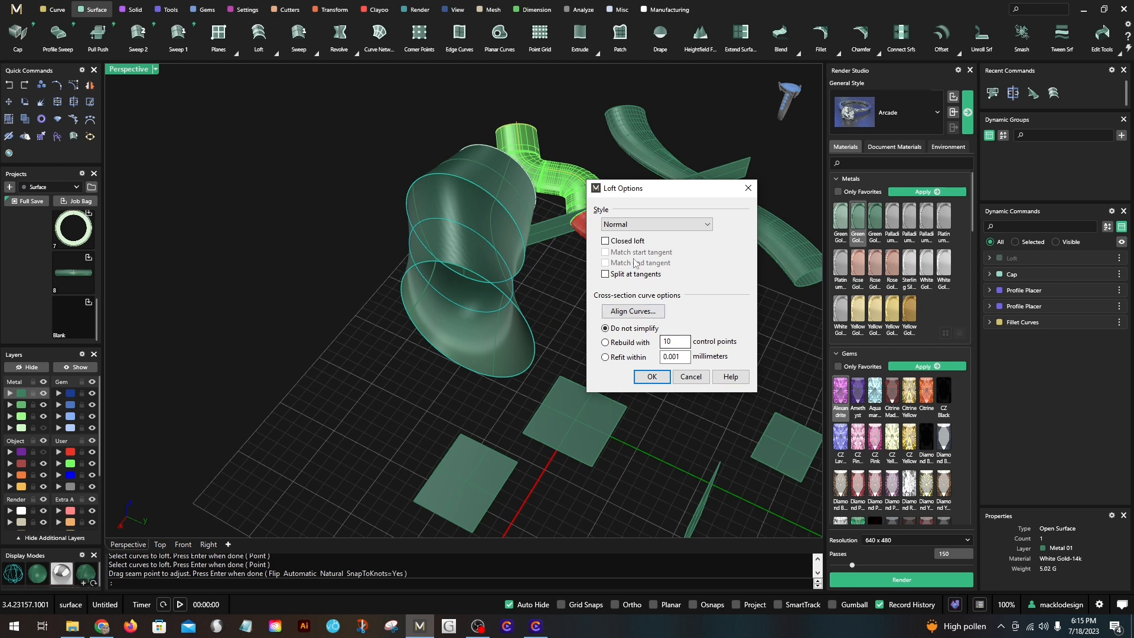
click(605, 241)
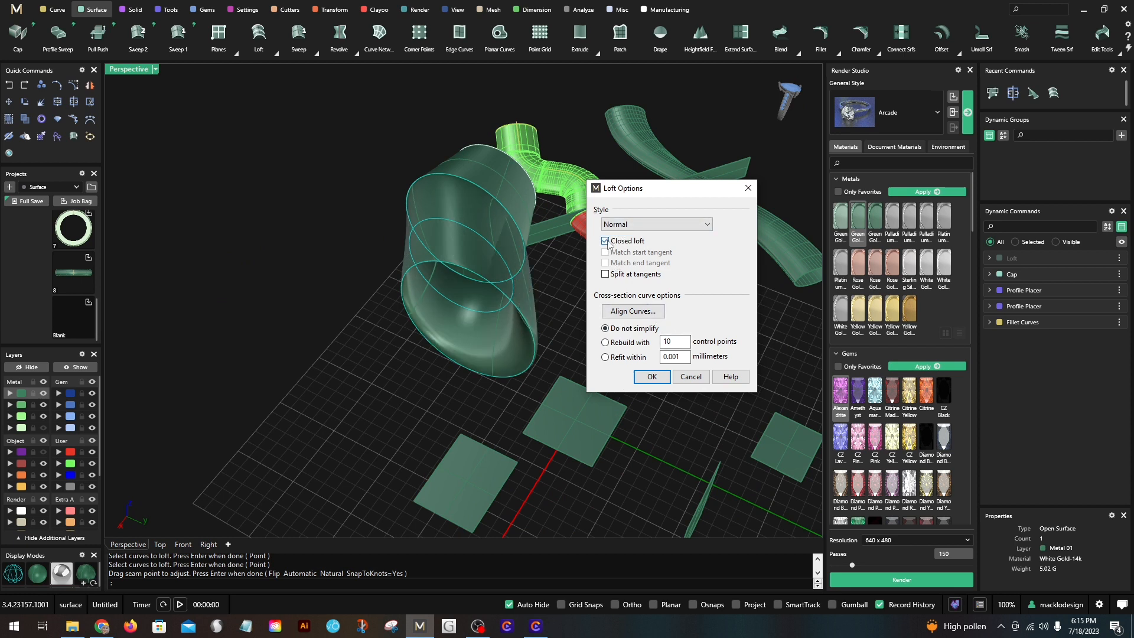
click(607, 242)
click(652, 382)
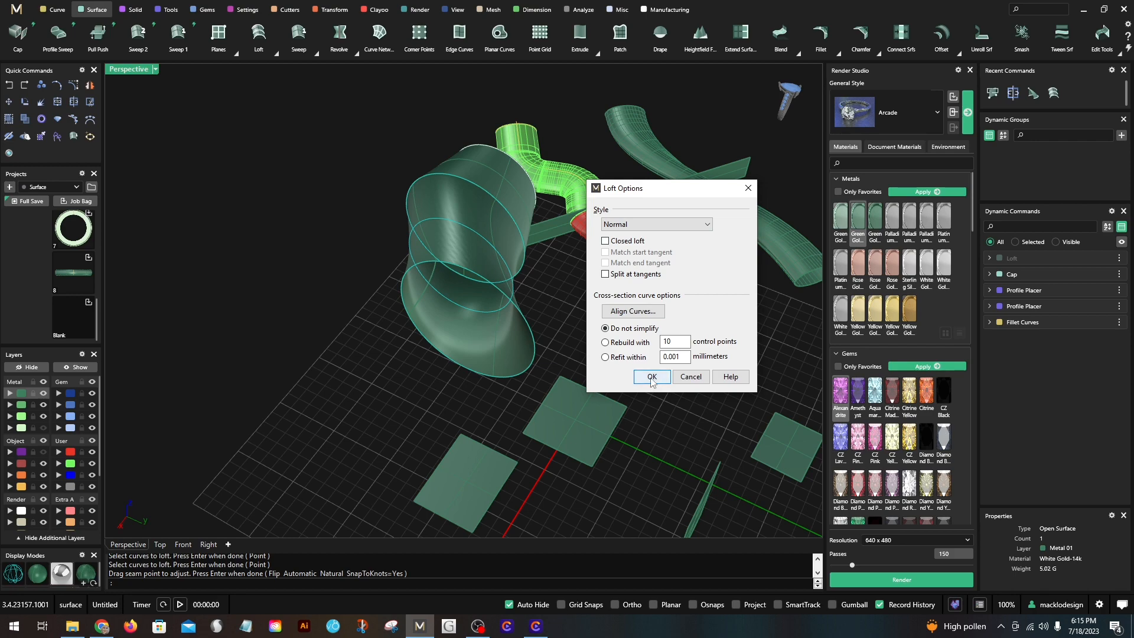
Step: Move the loft's middle and outer end circles so the lofted surface reshapes into a curved tube through history
right_drag(329, 381, 496, 268)
click(414, 176)
click(496, 268)
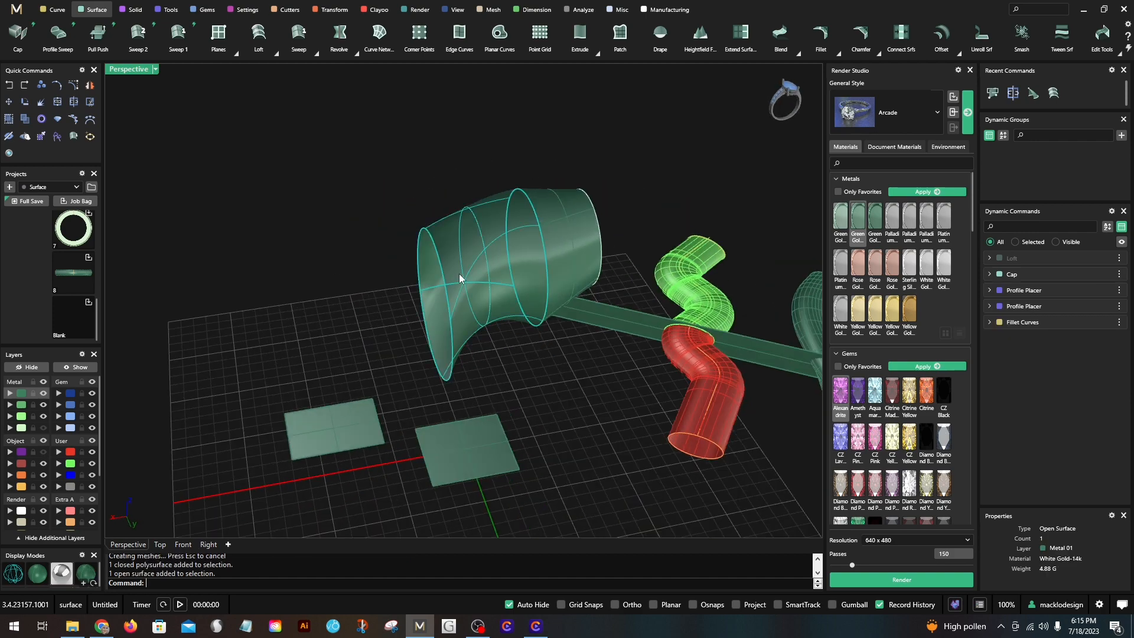
right_drag(367, 246, 466, 354)
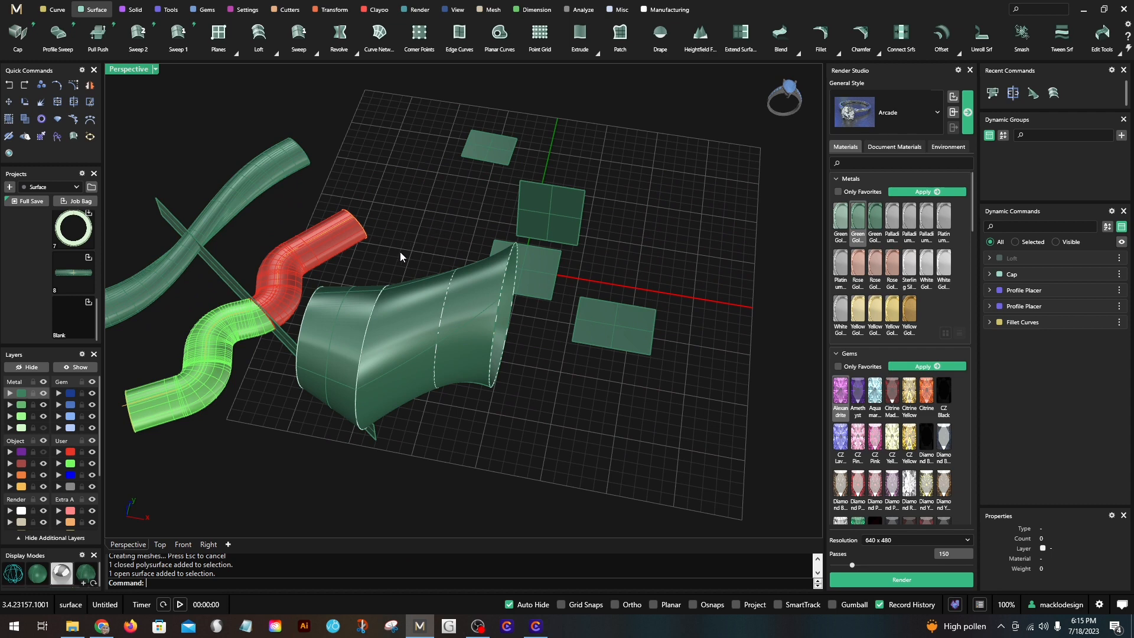
drag(399, 255, 543, 416)
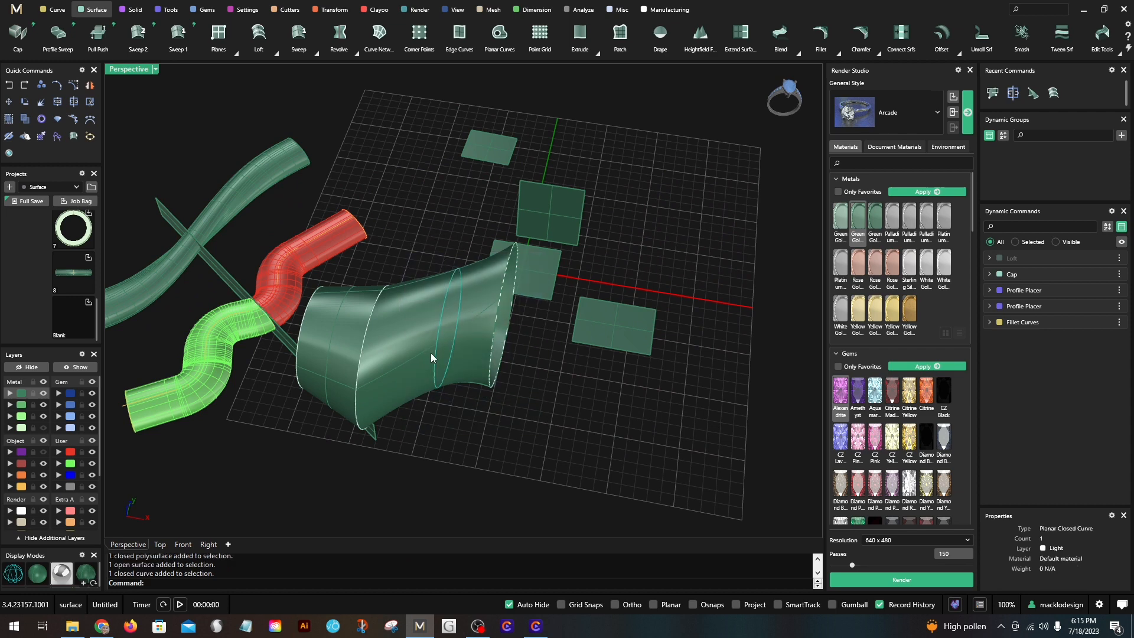
drag(434, 356, 421, 407)
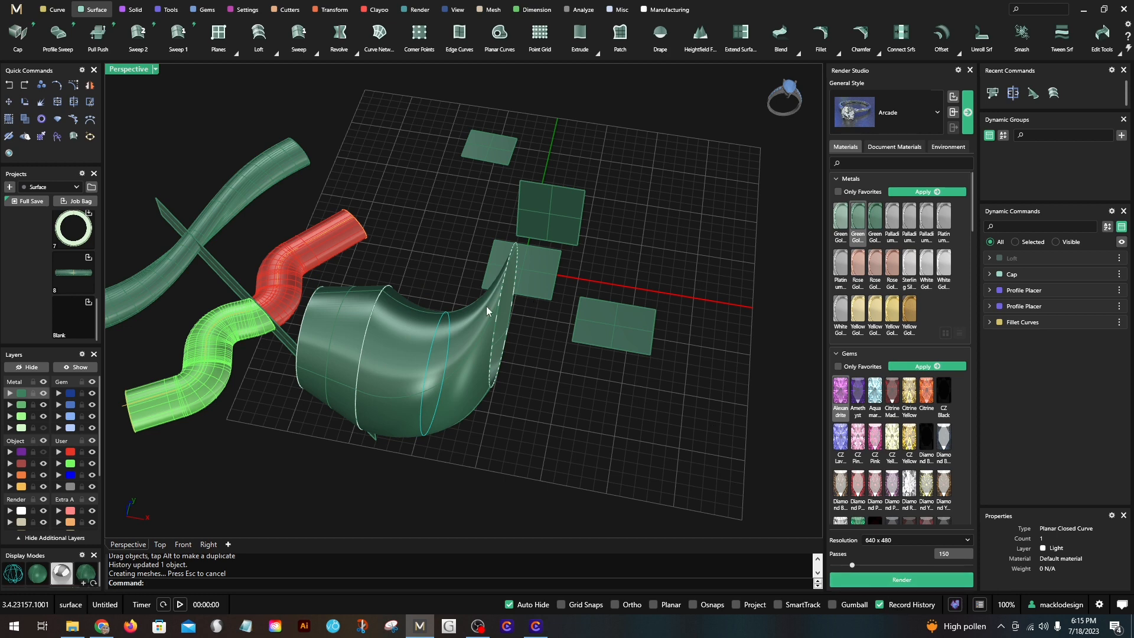
drag(515, 246, 495, 299)
scroll(524, 351, down, 2)
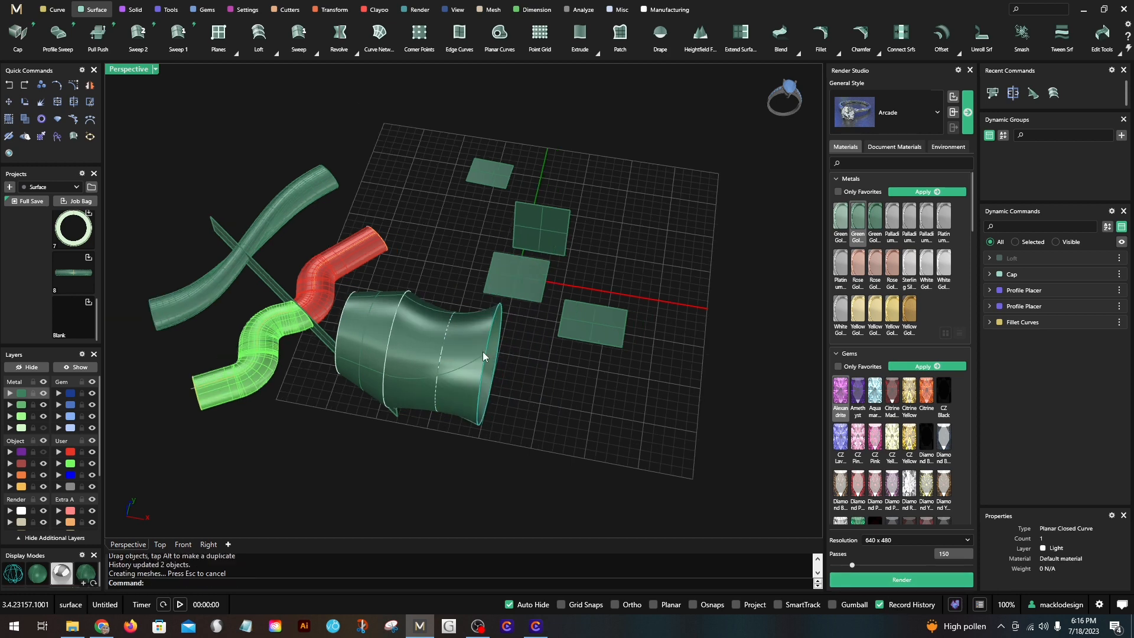
right_drag(564, 381, 463, 197)
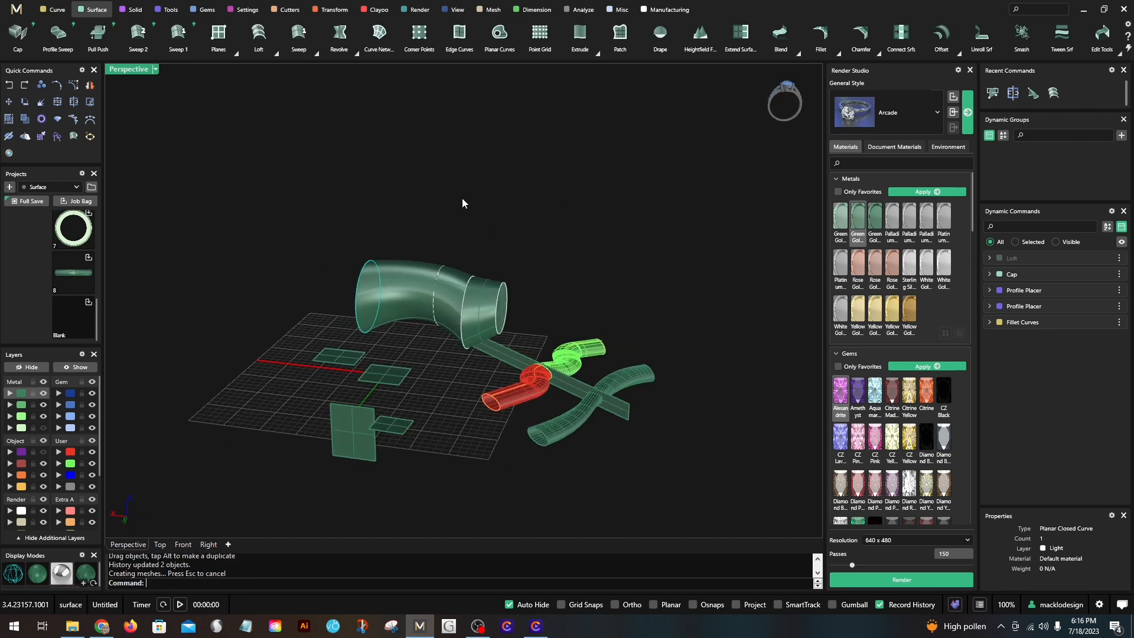
click(463, 197)
right_drag(538, 291, 369, 366)
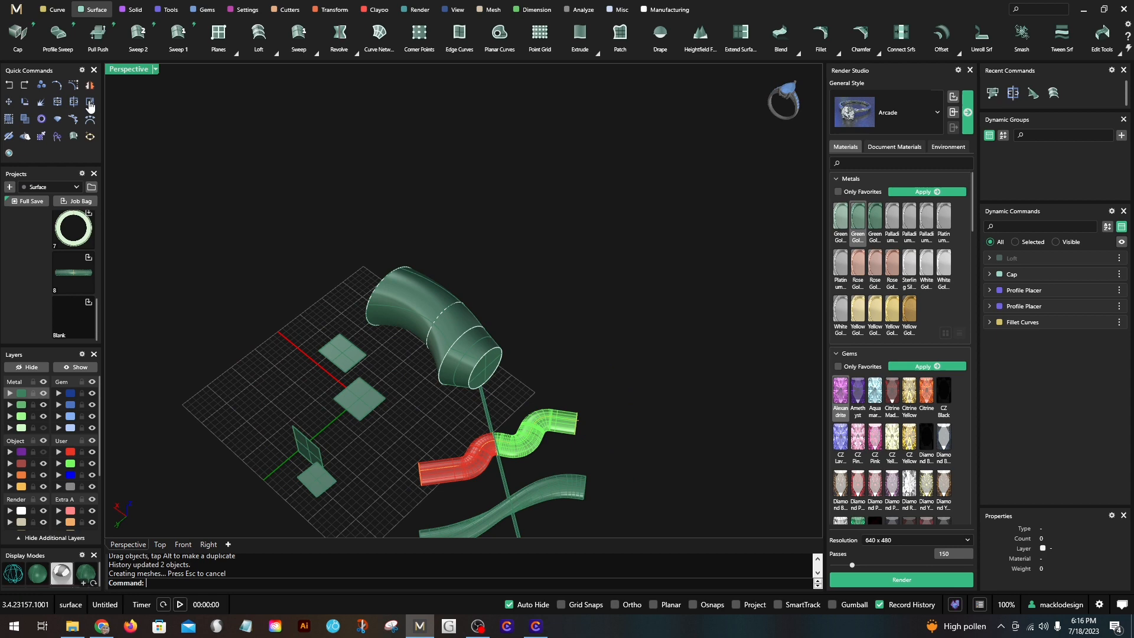
Step: Restore the four-viewport layout and frame the model in the Top and Front views
double_click(129, 70)
right_drag(253, 129, 257, 253)
right_drag(181, 102, 186, 129)
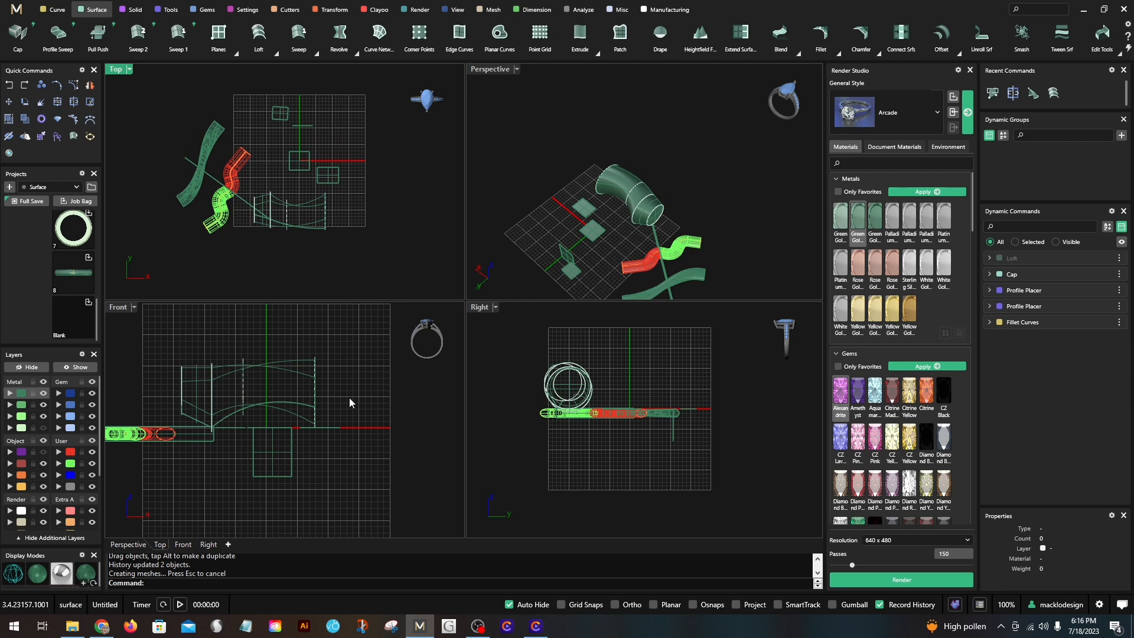
right_drag(349, 398, 354, 416)
Step: Save all the objects to the Blank project slot and delete them from the scene
drag(374, 517, 128, 356)
right_drag(196, 363, 268, 345)
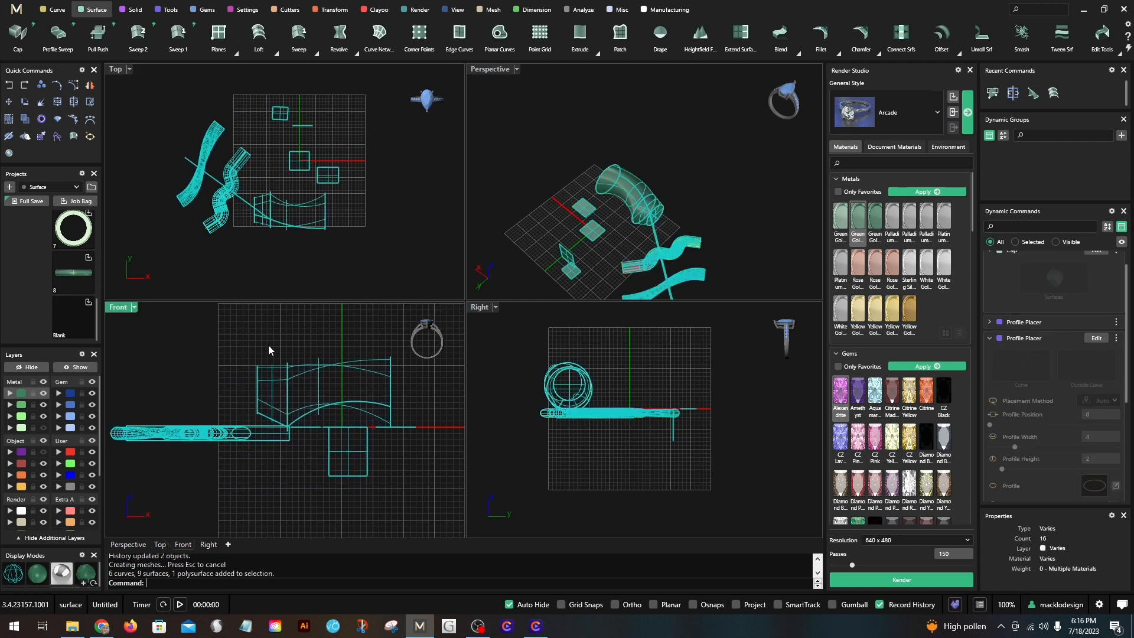
drag(444, 497, 75, 295)
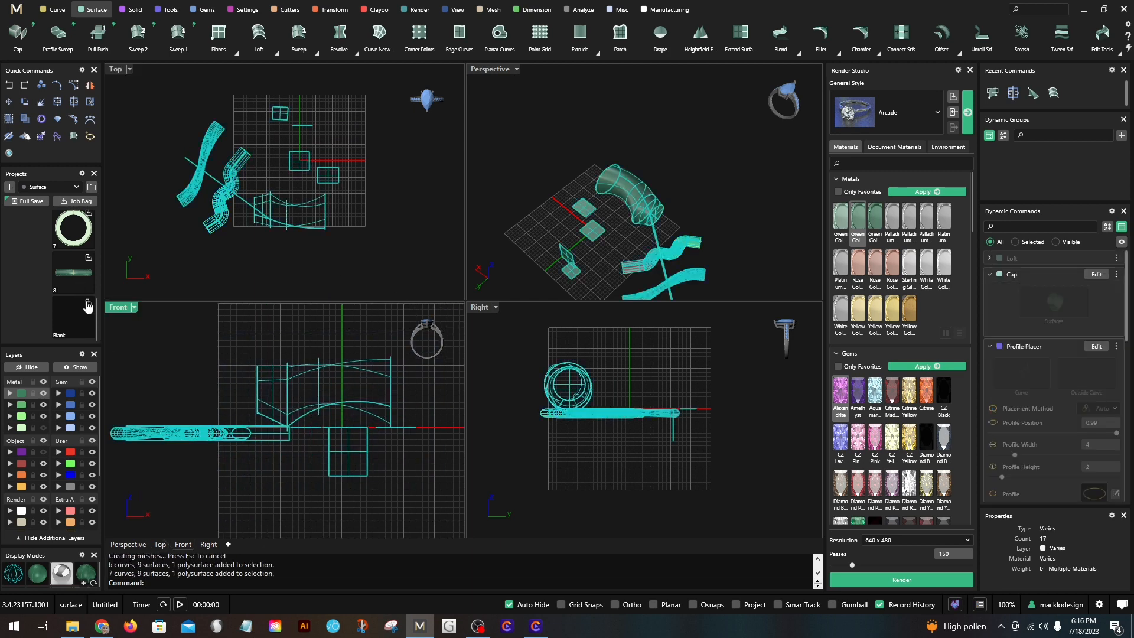
click(88, 303)
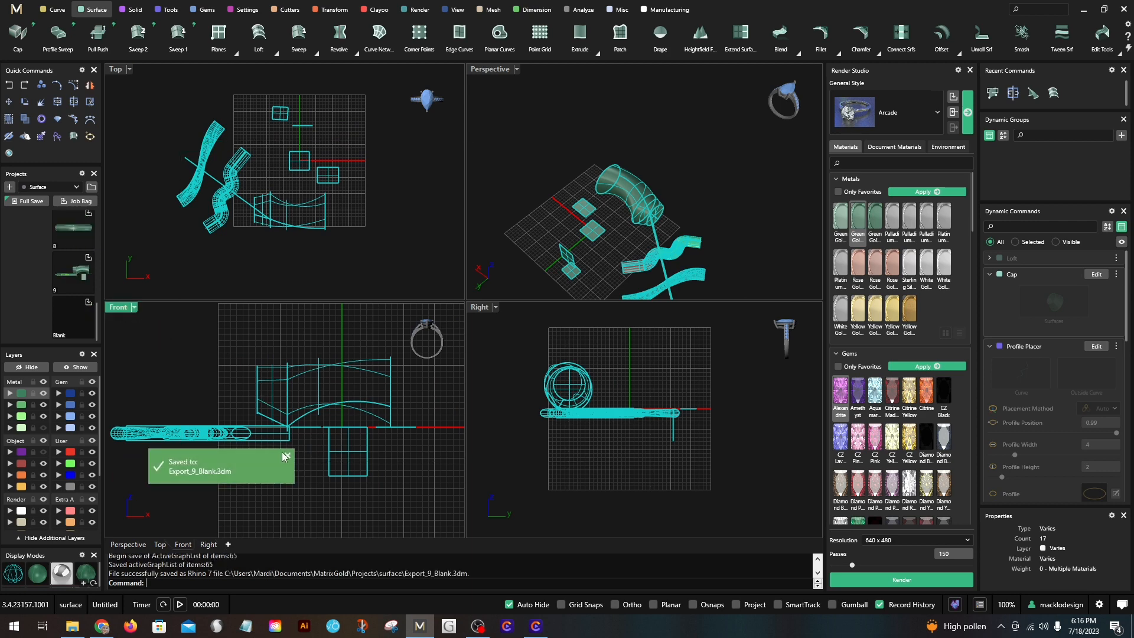
click(285, 456)
key(Delete)
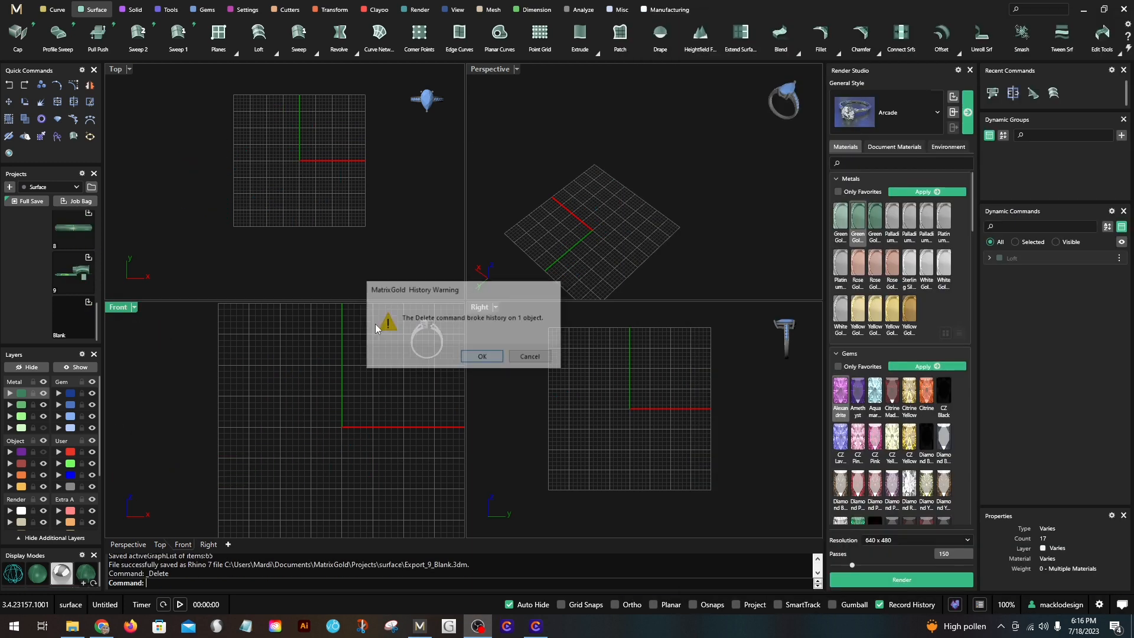
Step: Draw two concentric circles centred on the origin in the Top view, with radii of about 3.9 mm and 2.5 mm
click(57, 10)
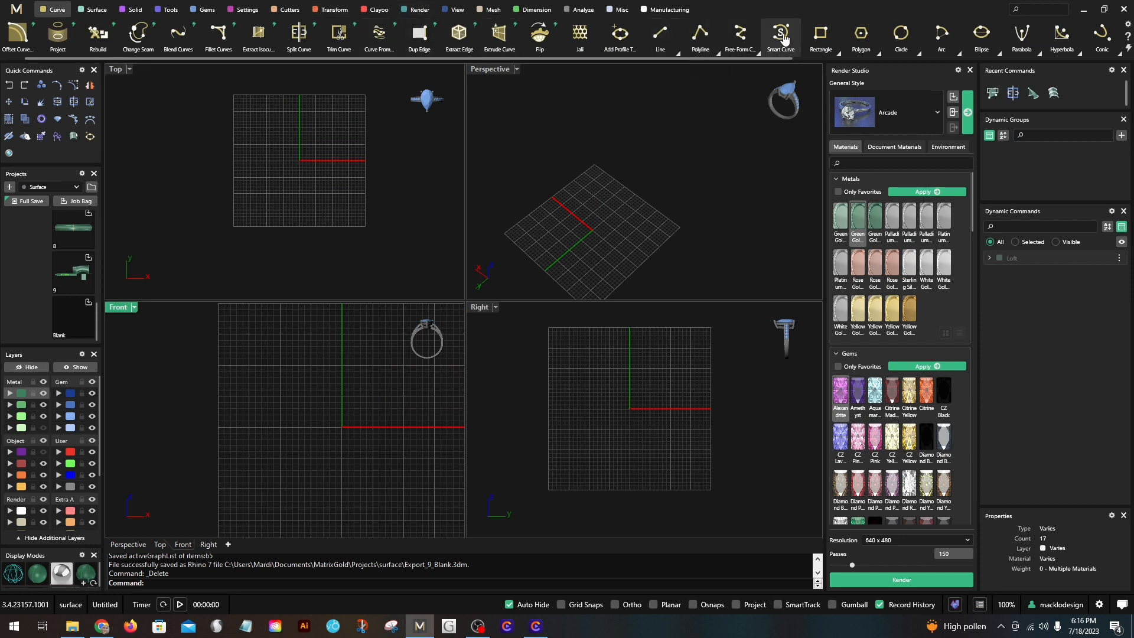
click(900, 34)
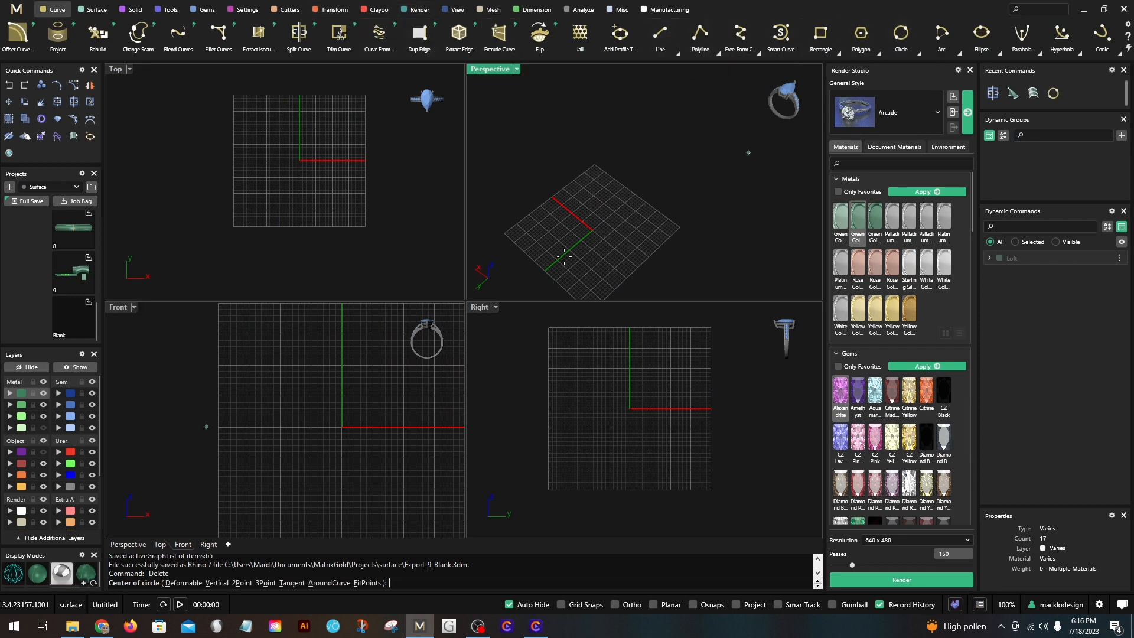
scroll(290, 151, up, 6)
text(0)
key(Return)
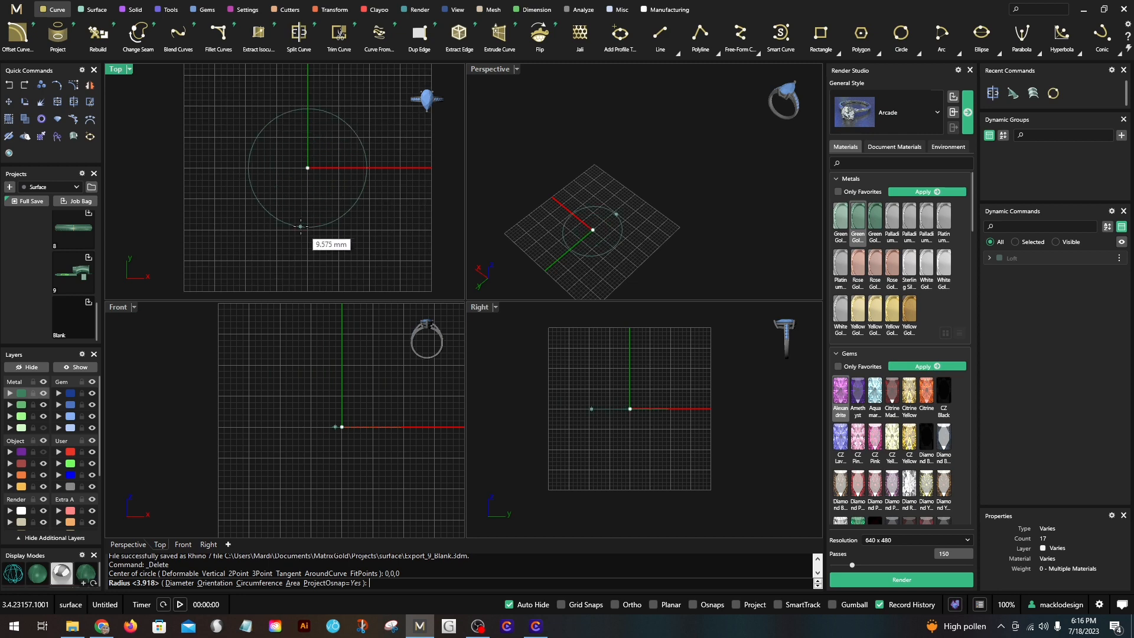
click(301, 193)
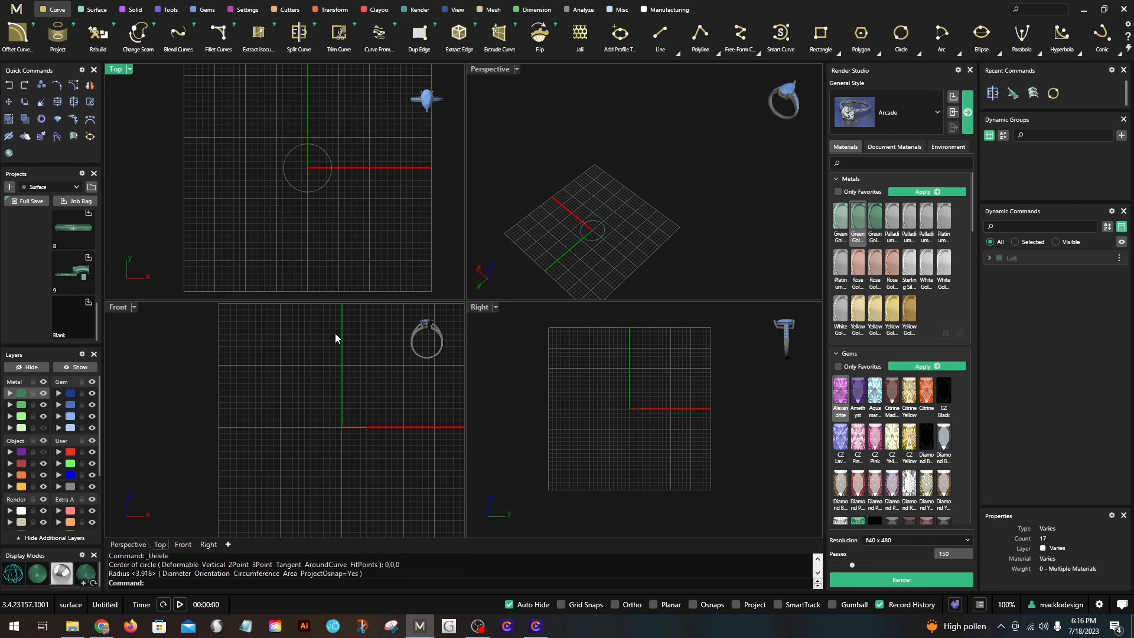
key(Return)
text(0)
key(Return)
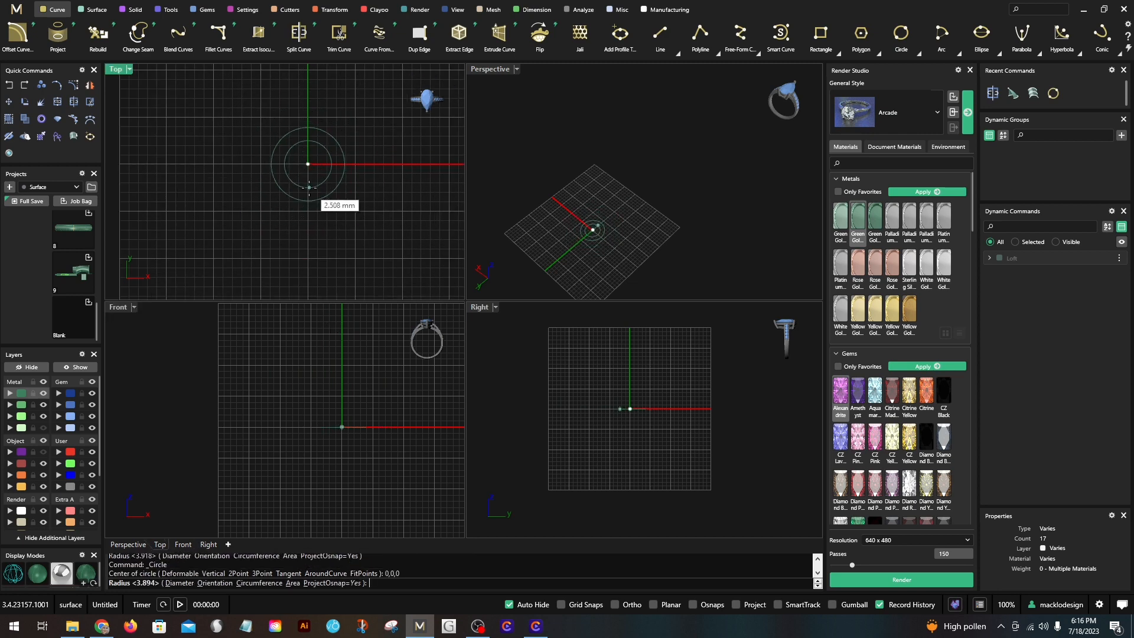
click(309, 187)
Step: Raise both concentric circles straight up above the base plane in the Front view
click(313, 188)
shift+click(317, 201)
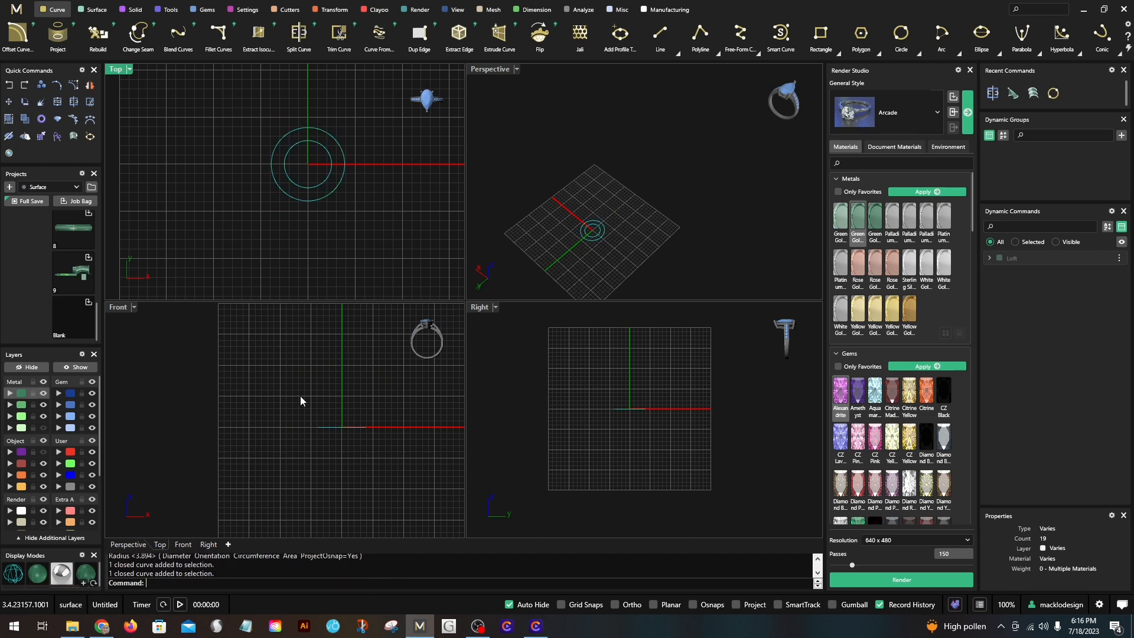
drag(331, 423, 328, 369)
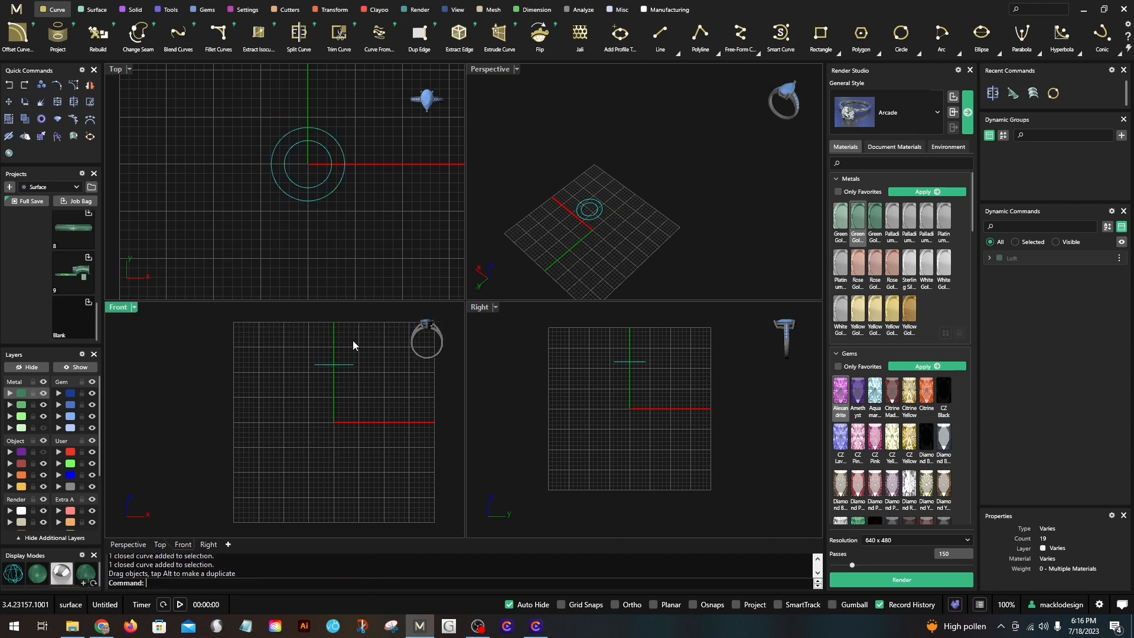
Step: Raise the inner circle slightly above the outer circle in the Front view
click(320, 188)
scroll(345, 354, up, 2)
scroll(336, 358, up, 8)
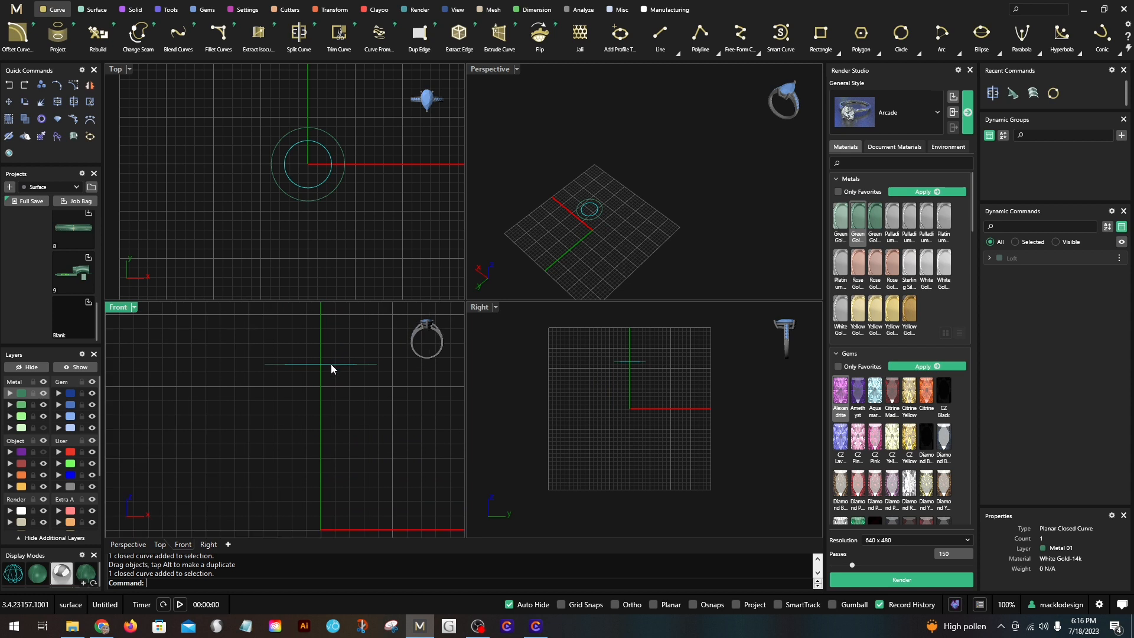
drag(330, 364, 330, 351)
shift+click(269, 364)
click(228, 170)
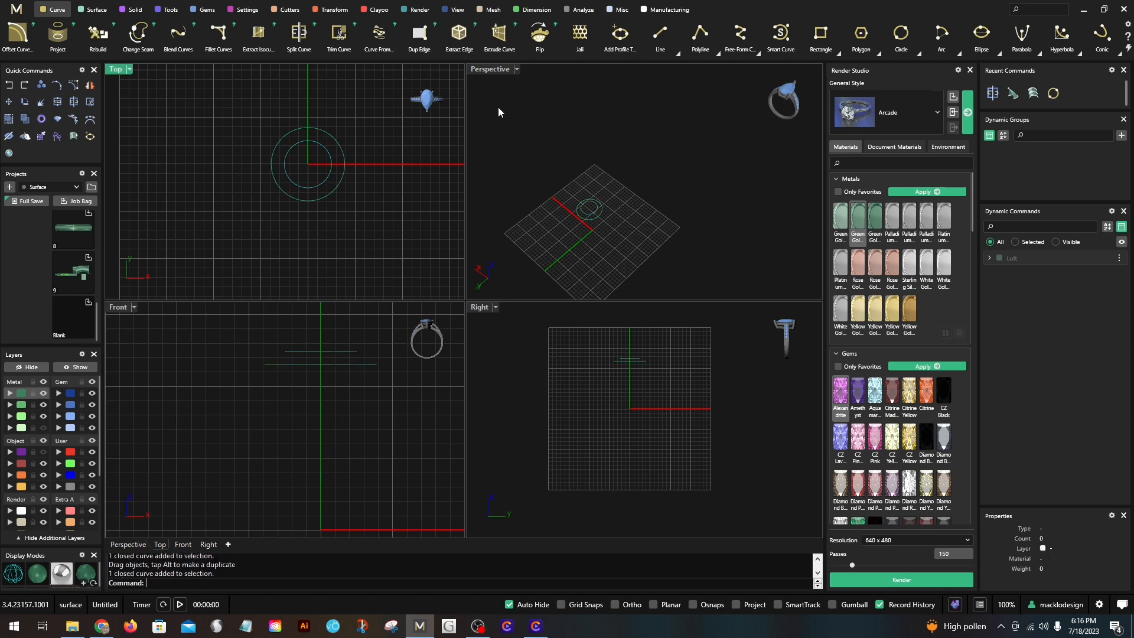
Step: Copy the outer circle a short distance straight down in the Front view
click(263, 365)
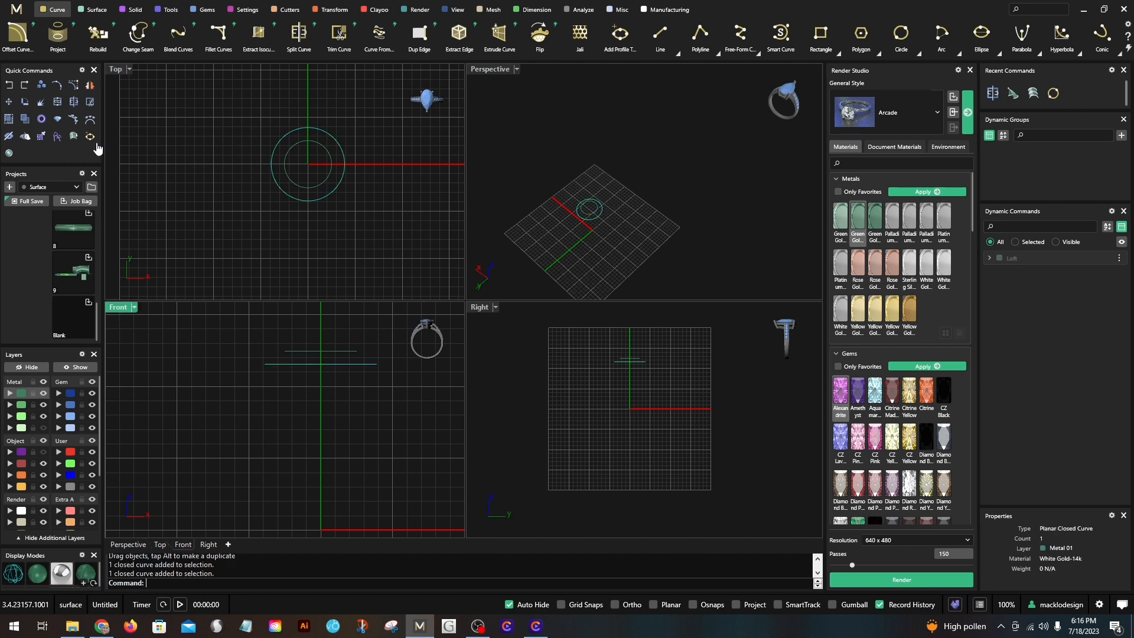
click(42, 84)
click(268, 363)
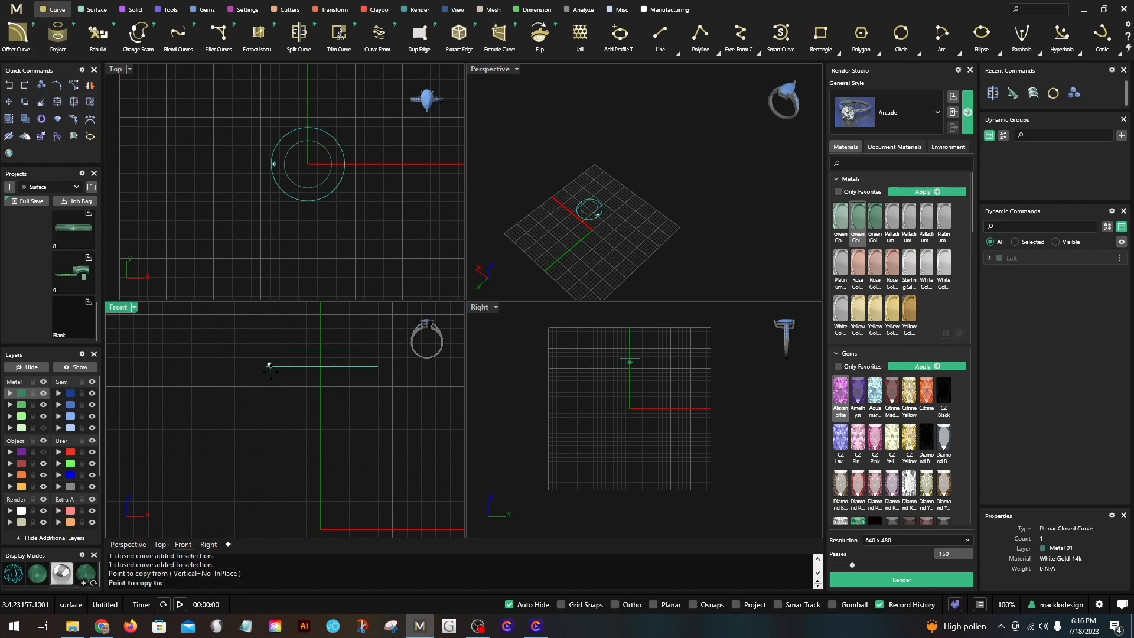
click(270, 378)
key(Return)
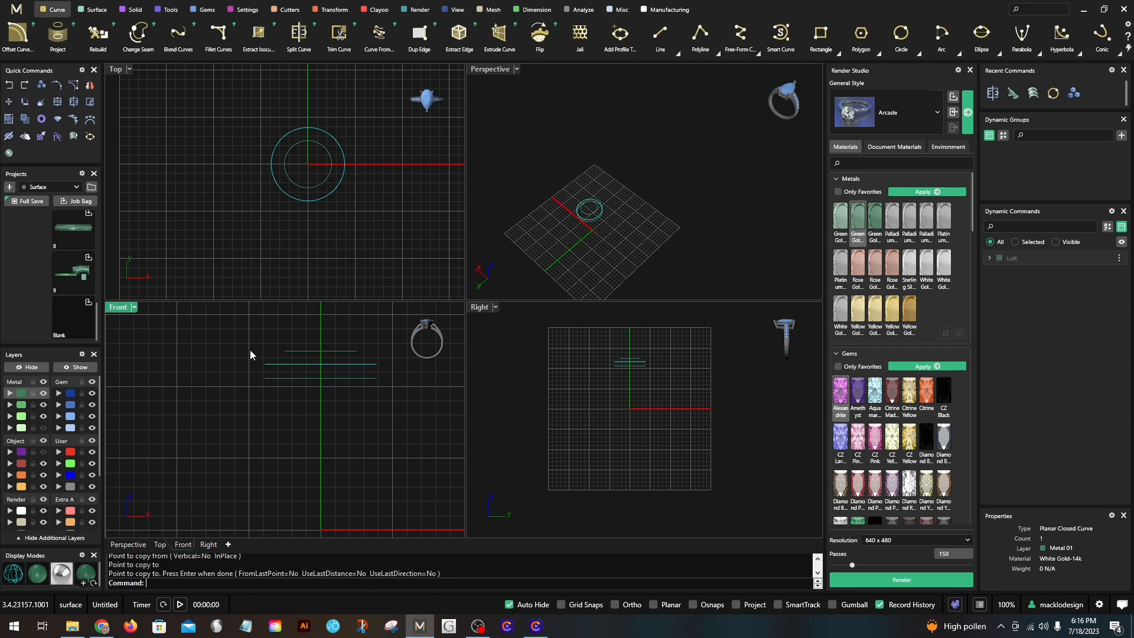
Step: Copy the small circle about 2 mm down in the Front view, level with the lower large circle
click(316, 185)
key(Return)
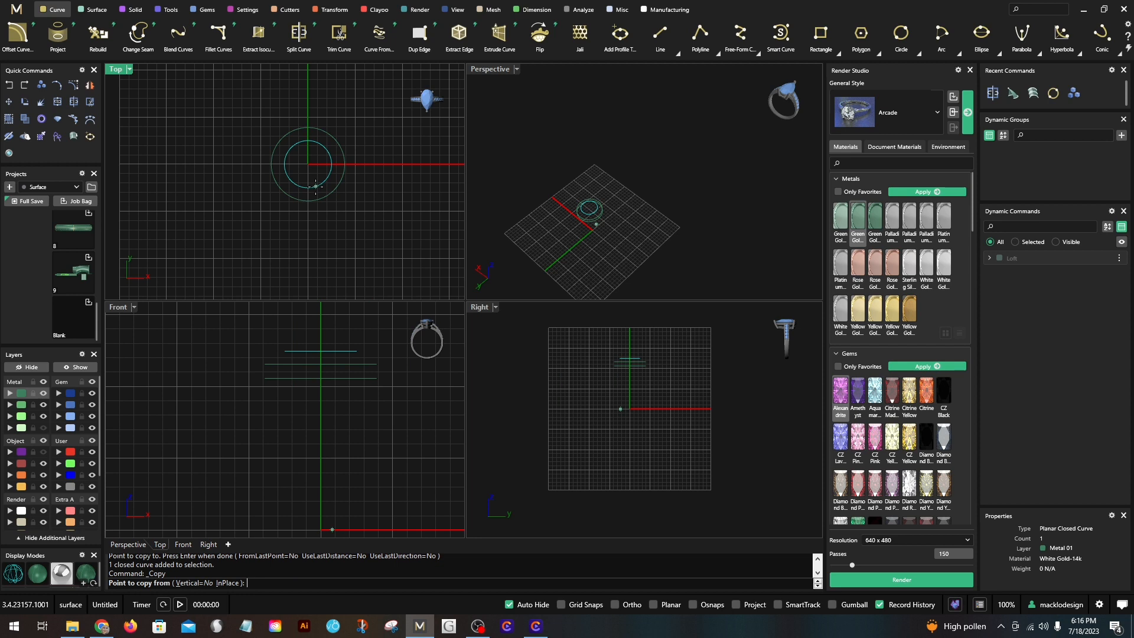
click(282, 349)
scroll(284, 363, up, 5)
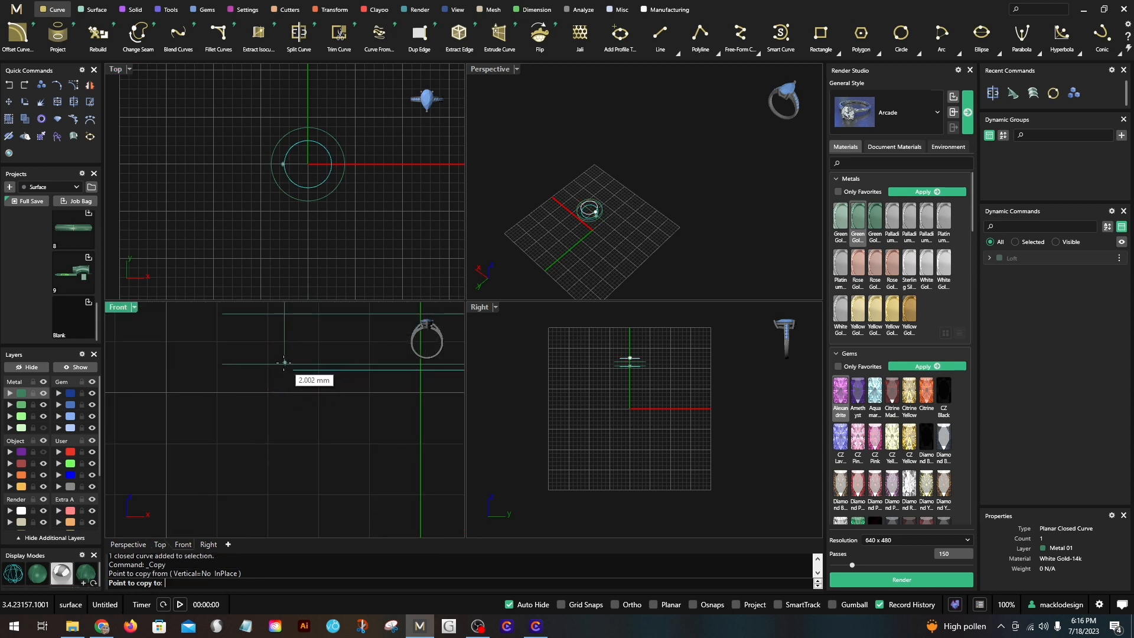
click(288, 372)
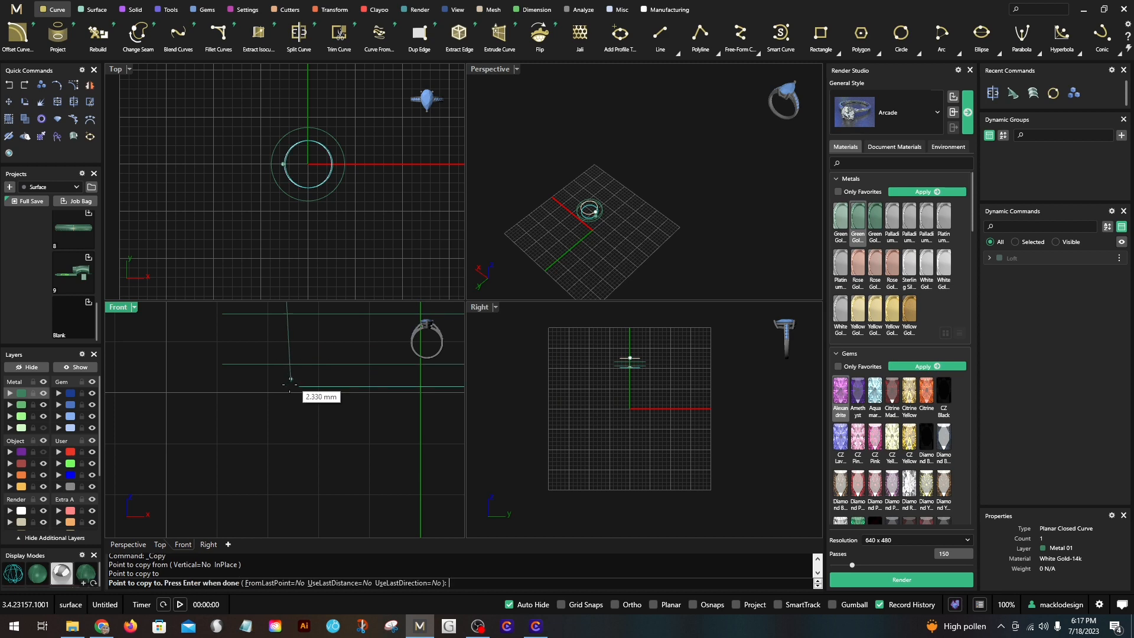
scroll(290, 386, down, 5)
right_click(290, 387)
scroll(289, 391, down, 5)
click(289, 405)
Step: Show the four circles from a low side angle in the Perspective view, using Wireframe display
right_drag(677, 196, 602, 160)
scroll(578, 195, up, 2)
right_click(489, 70)
click(554, 51)
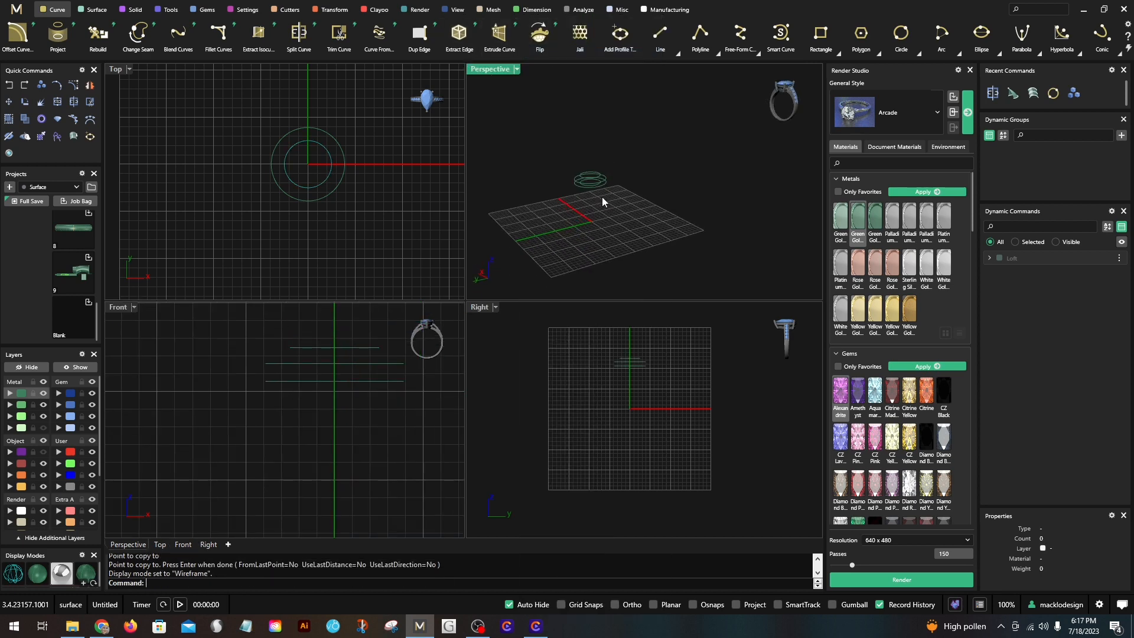
Step: Move all four circles to the Metal 03 layer and frame them closely in the Perspective view
drag(615, 143, 544, 227)
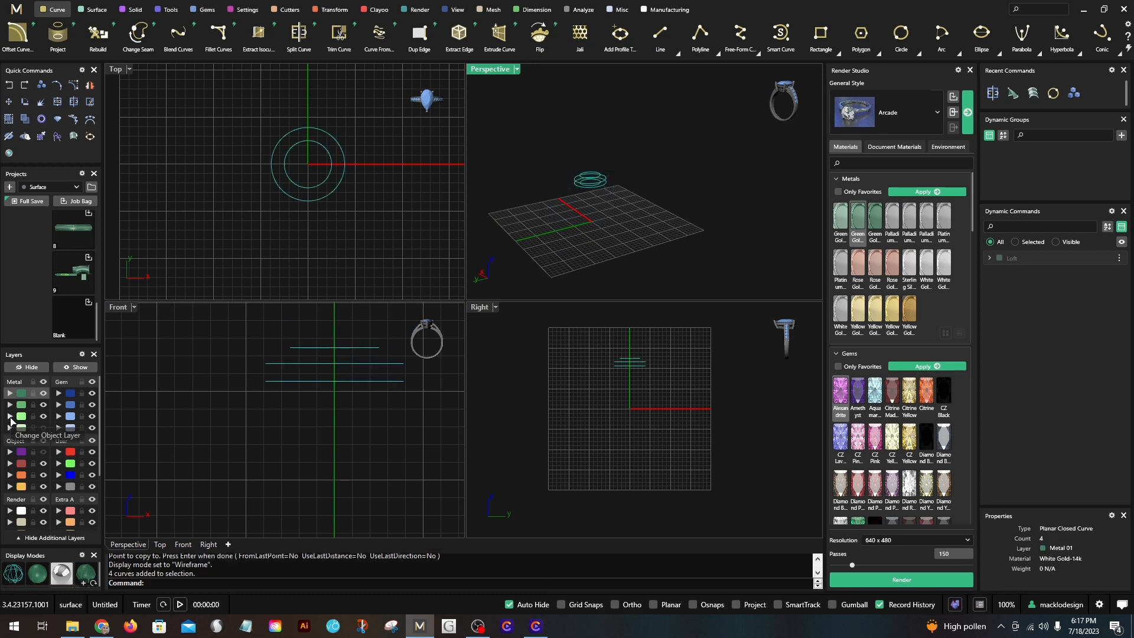
click(10, 420)
scroll(568, 170, up, 3)
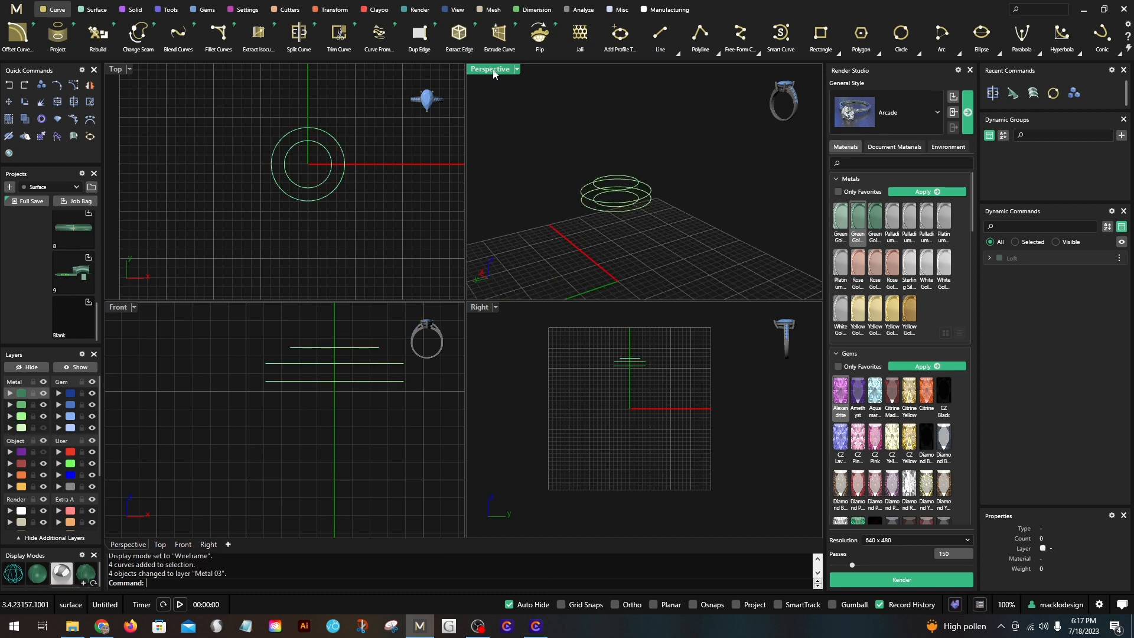
scroll(519, 136, up, 5)
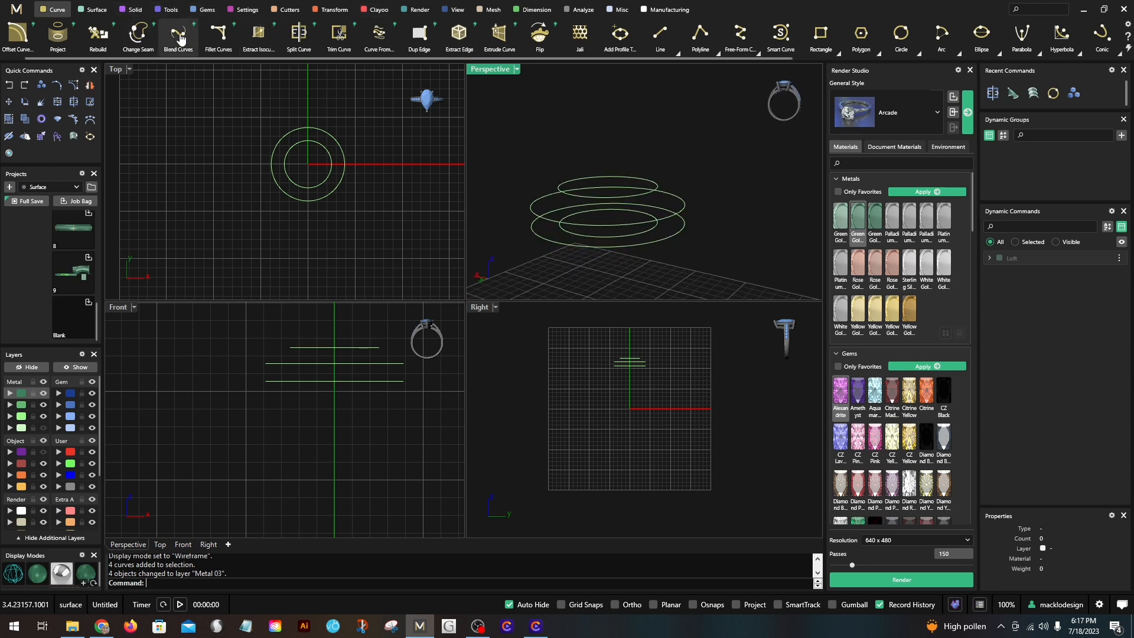
Step: Loft a sloped surface between the small top circle and the upper large circle, keeping the cross-section curves unsimplified
click(85, 12)
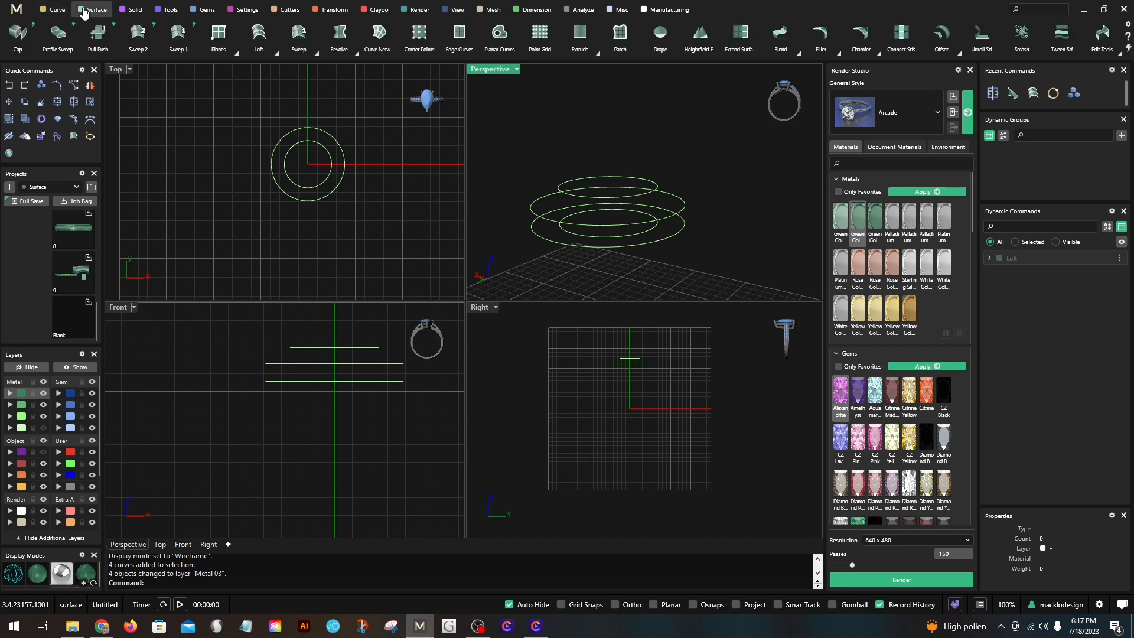
click(275, 54)
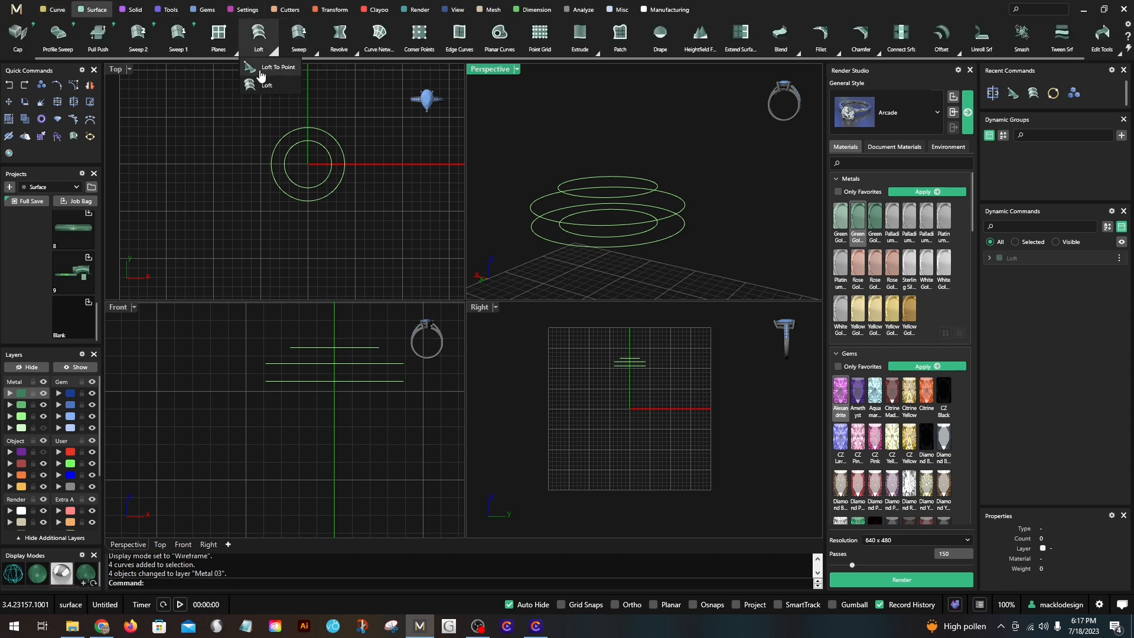
click(266, 85)
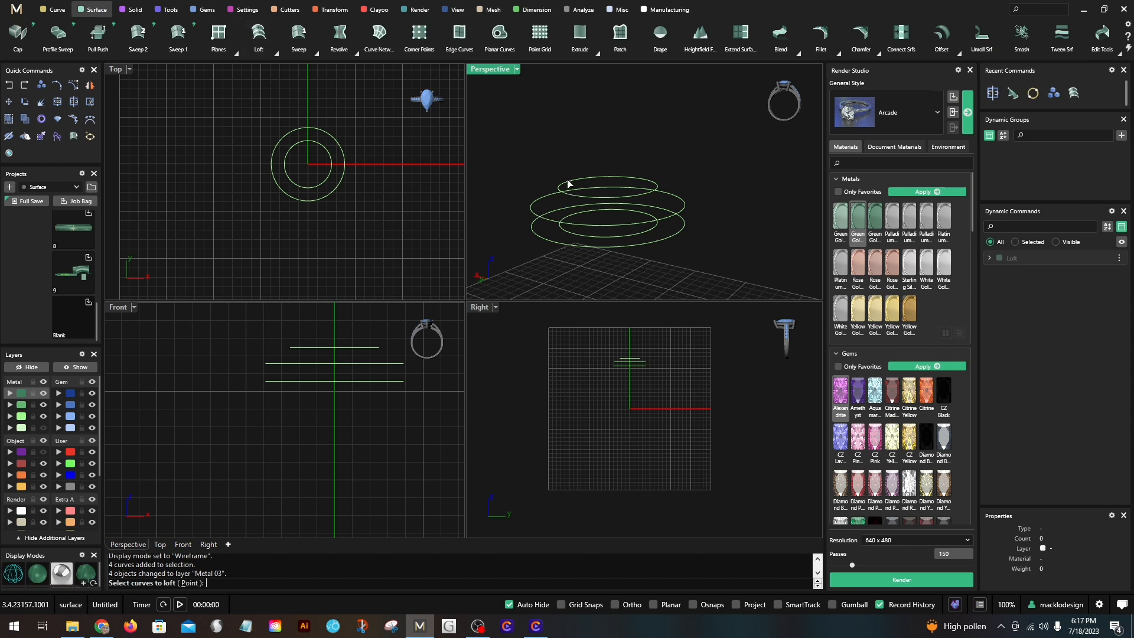
click(569, 183)
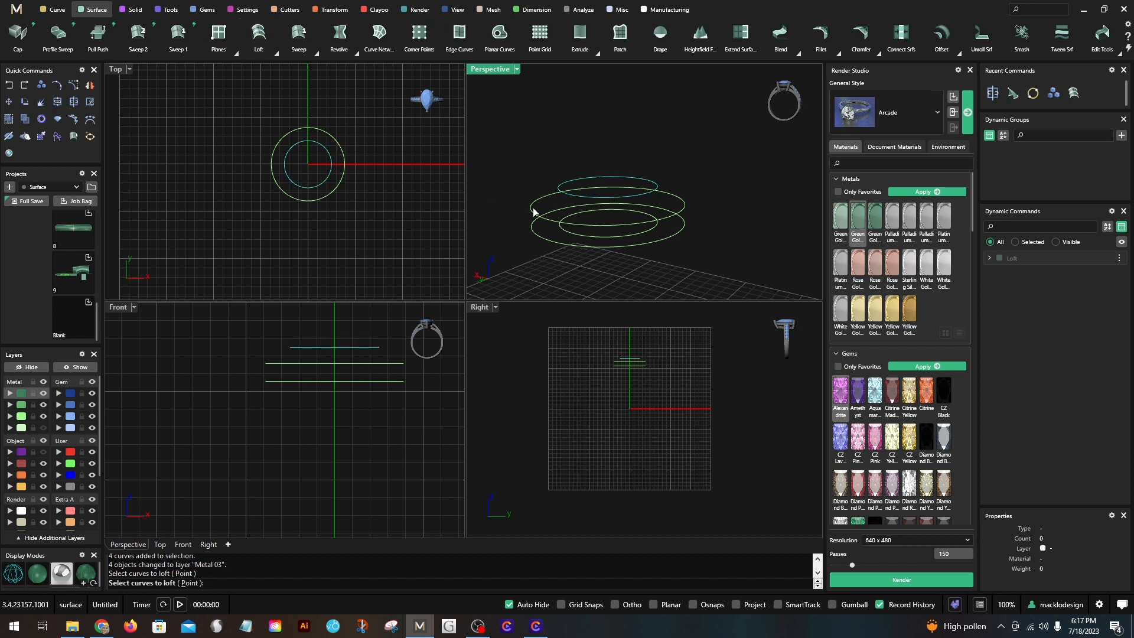
click(532, 213)
key(Return)
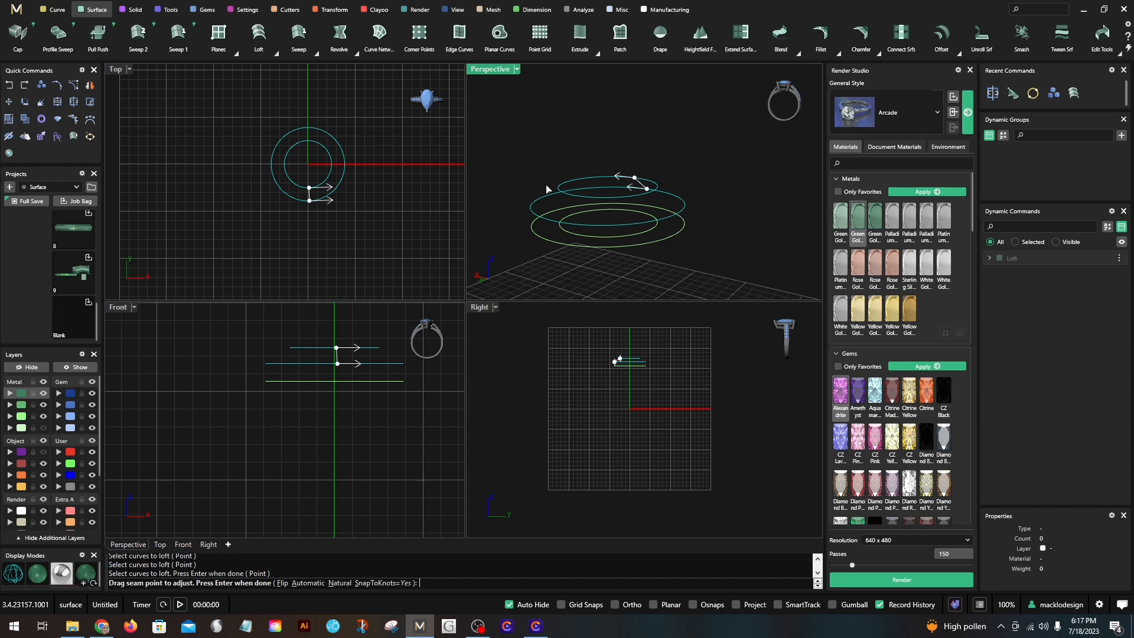
right_drag(653, 188, 721, 221)
key(Return)
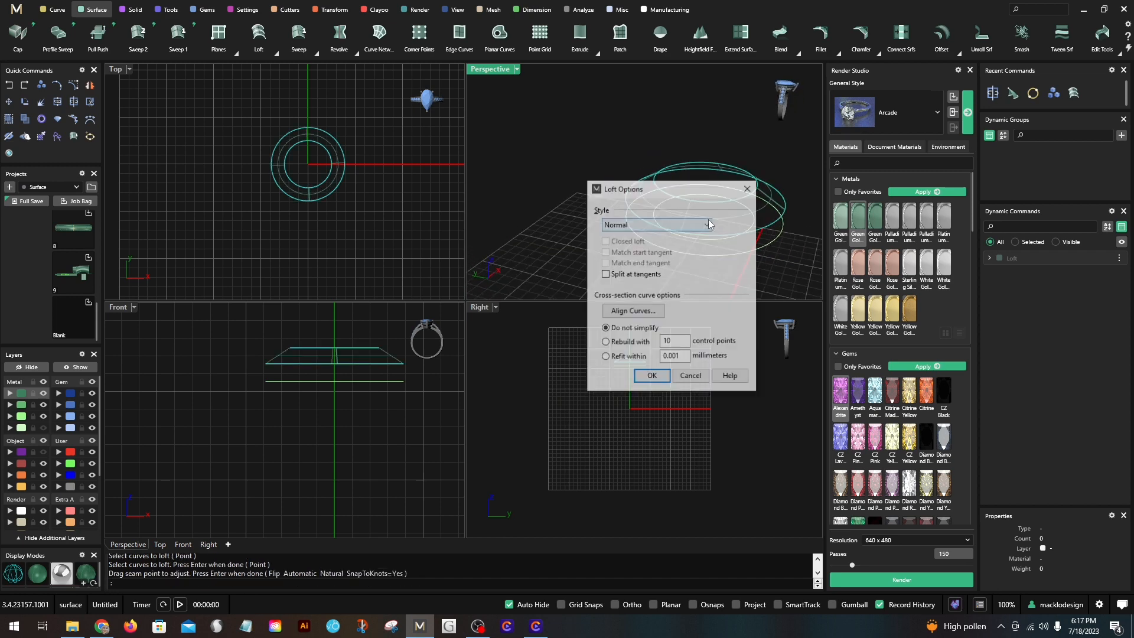
click(650, 377)
Step: Set the Perspective view's display mode to Shaded
click(516, 69)
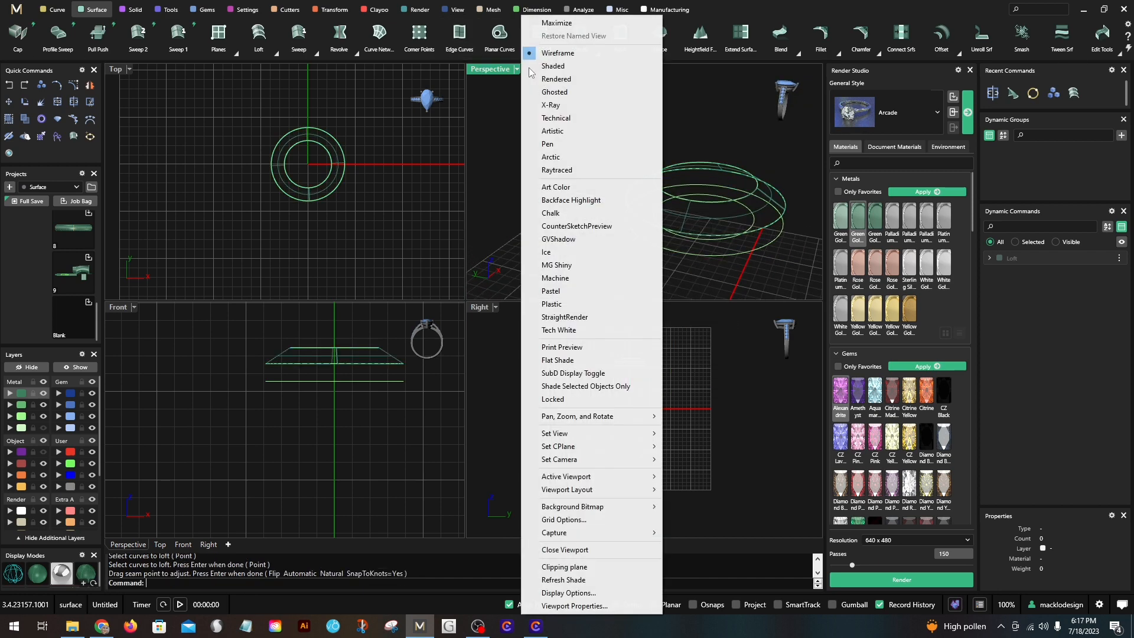
click(558, 67)
mouse_move(582, 144)
shift+right_down()
mouse_move(582, 189)
mouse_move(700, 139)
shift+right_up()
right_drag(708, 198, 710, 172)
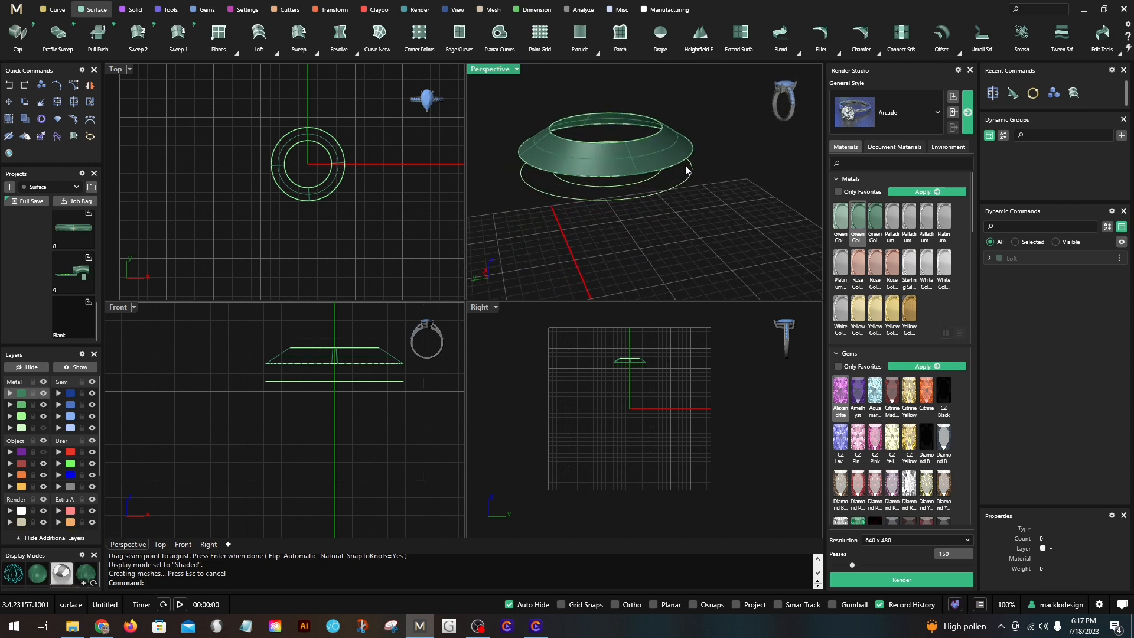
key(ctrl+alt+s)
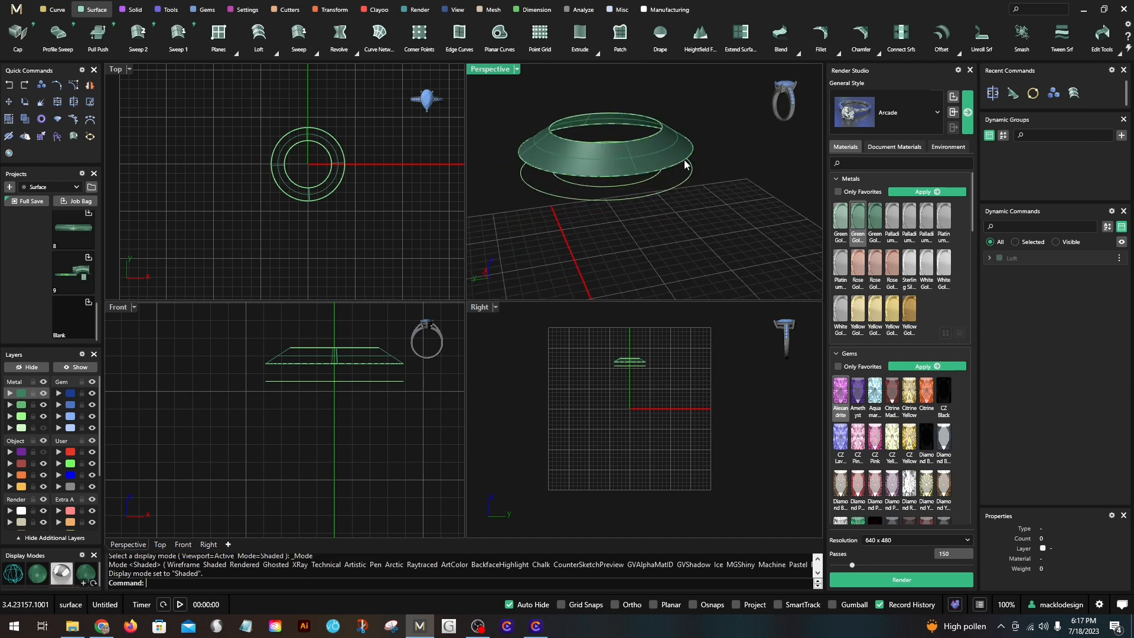
click(685, 177)
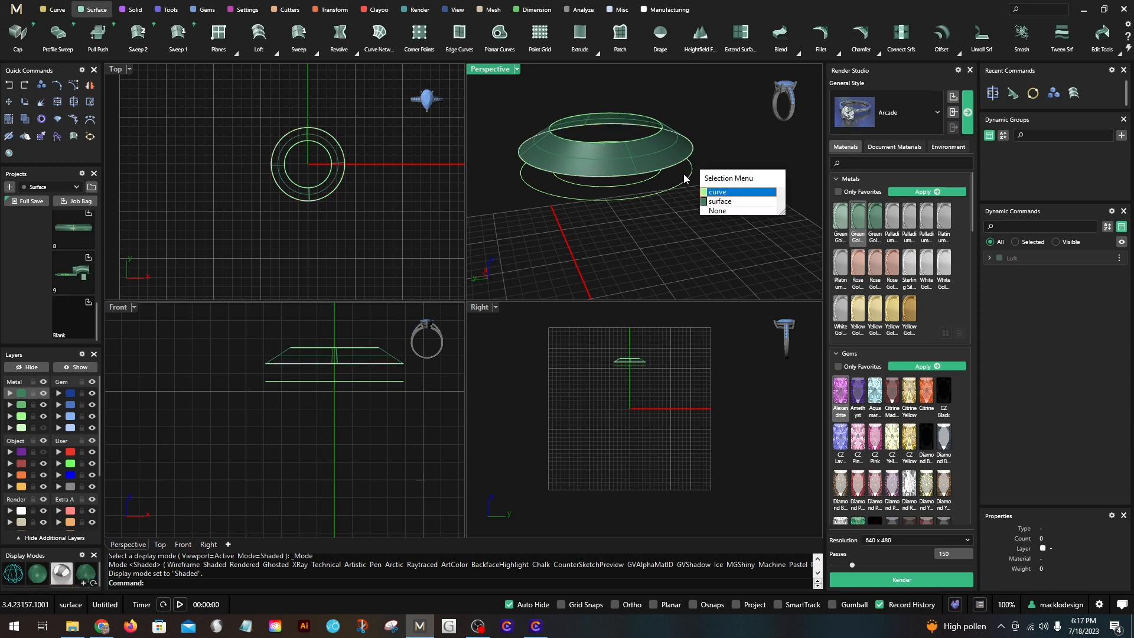
click(703, 192)
click(675, 187)
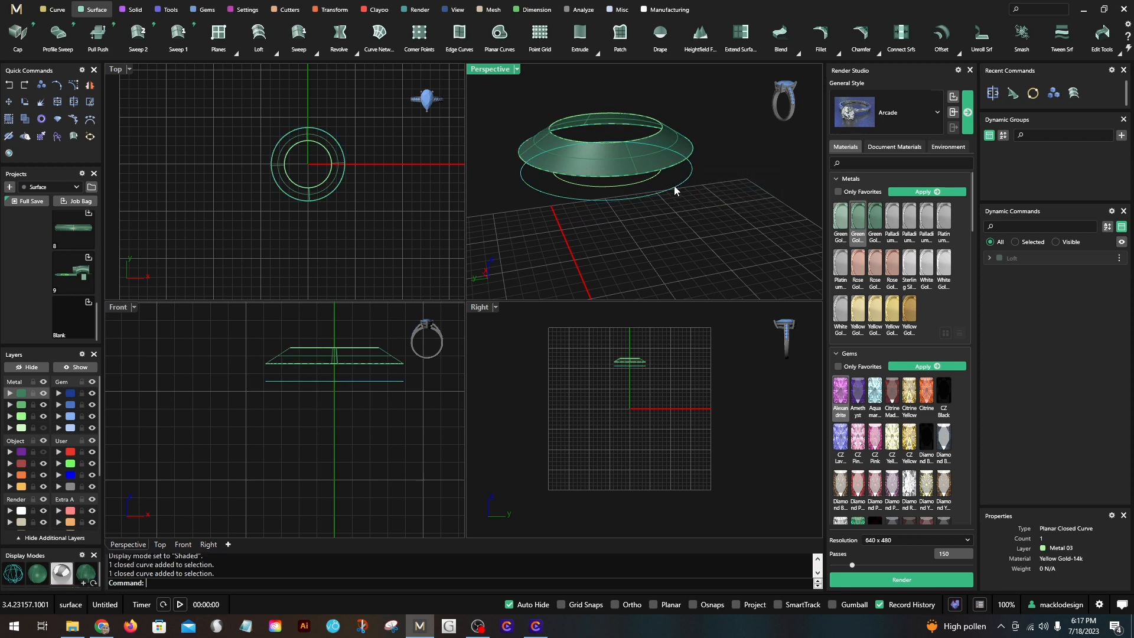
key(ctrl+alt+s)
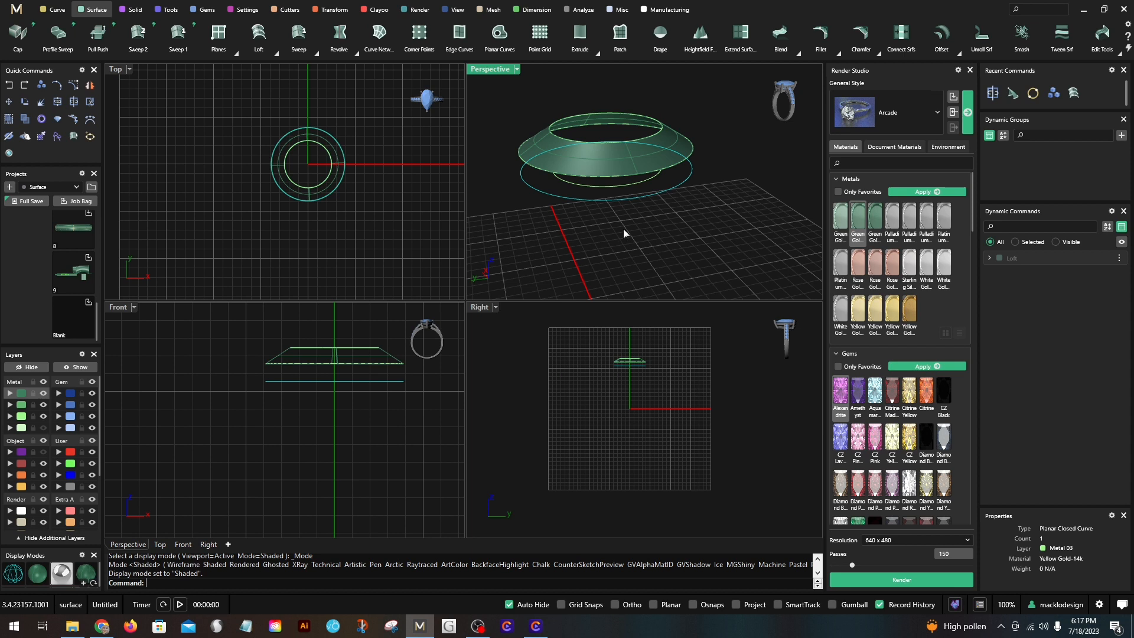
click(555, 89)
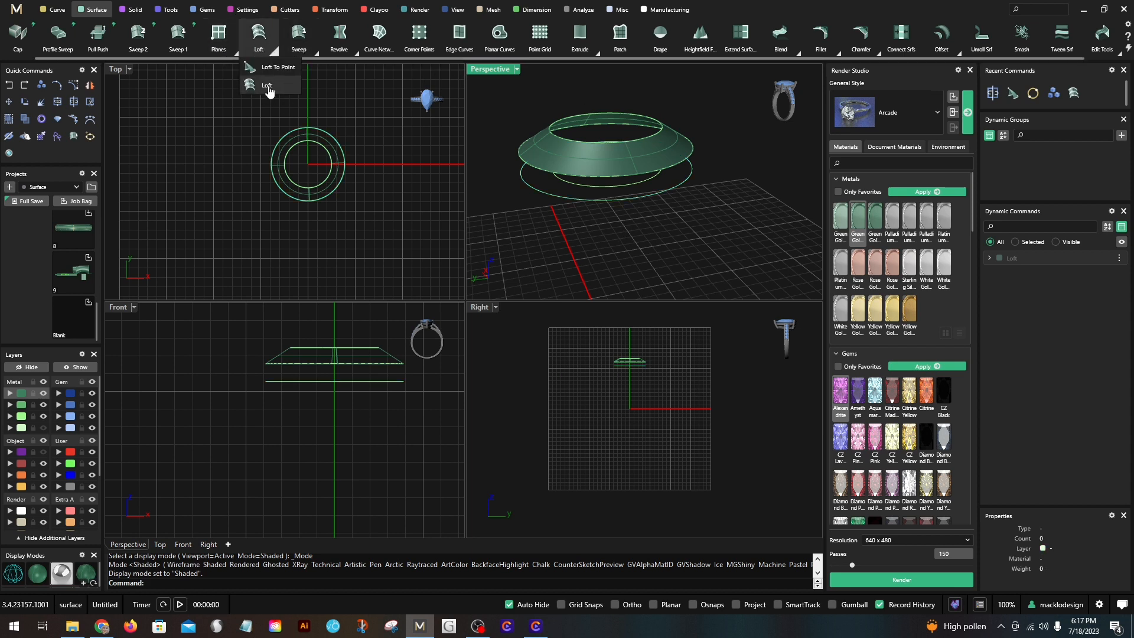
Step: Loft the vertical outer wall between the upper and lower large circles
click(258, 37)
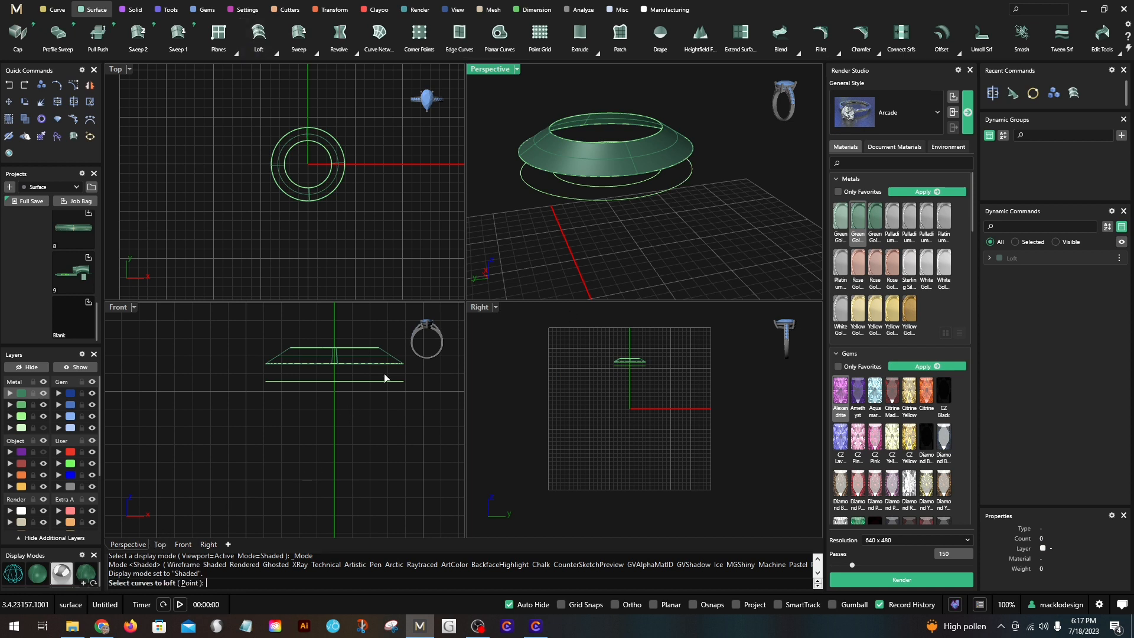
click(689, 157)
click(688, 171)
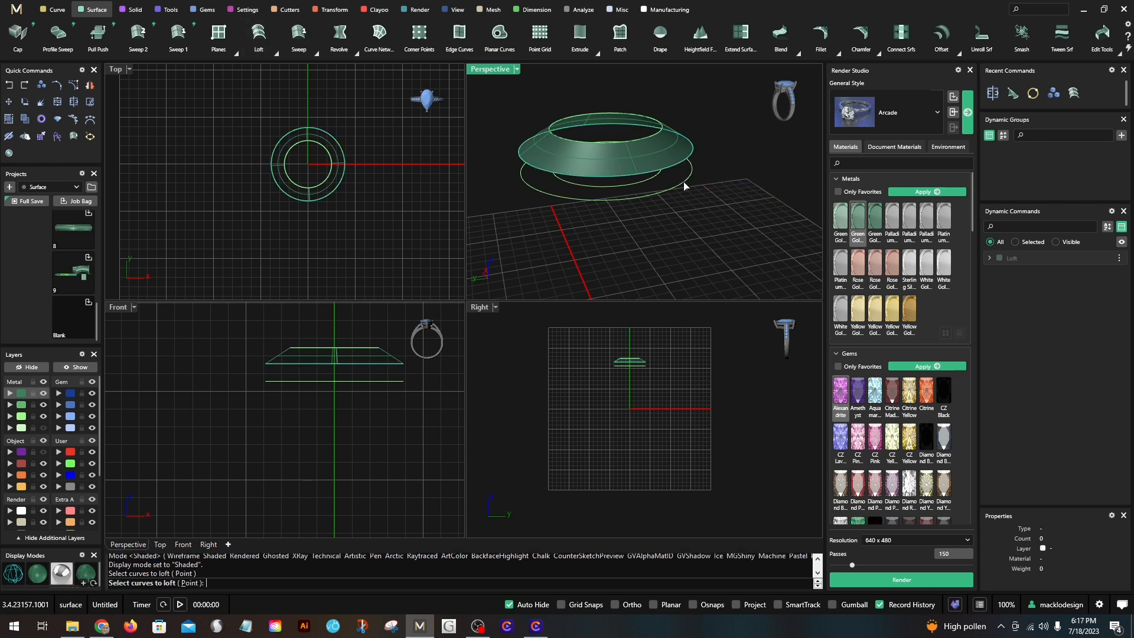
click(683, 182)
key(Return)
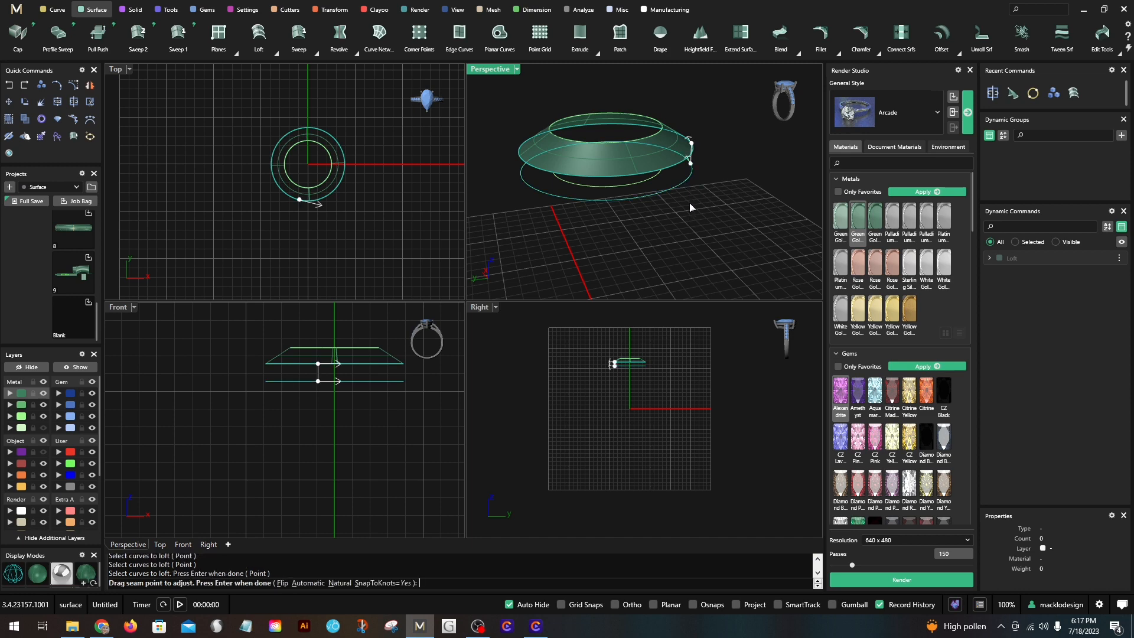
key(Return)
click(660, 375)
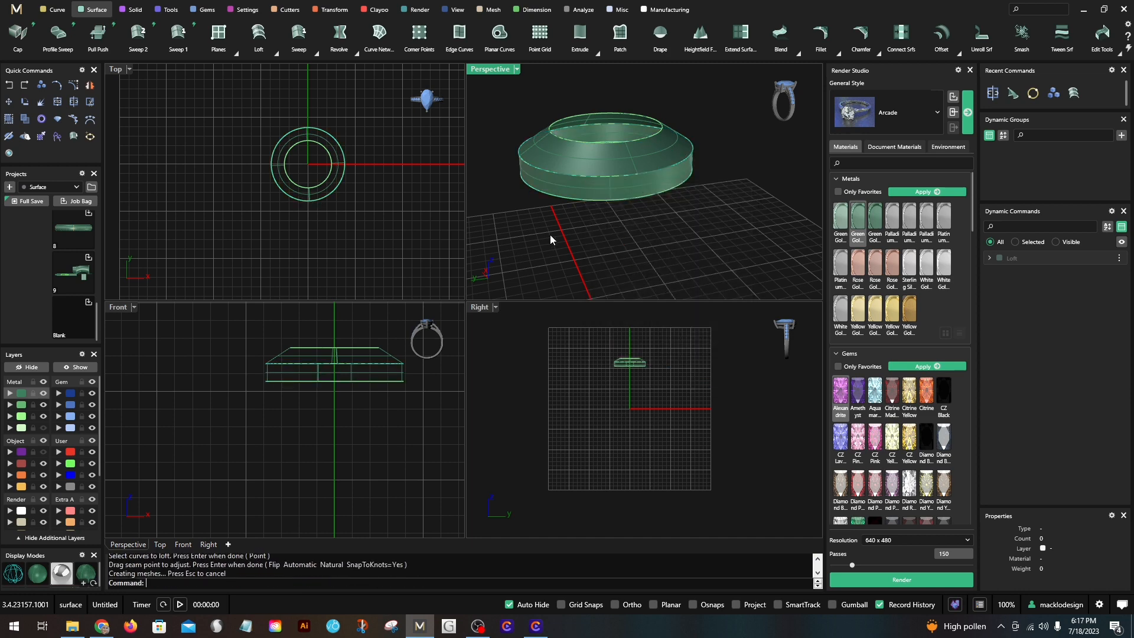
Step: Loft the inner wall between the small top circle and the small bottom circle, using the Loose style without simplifying
right_drag(550, 235, 677, 159)
key(Return)
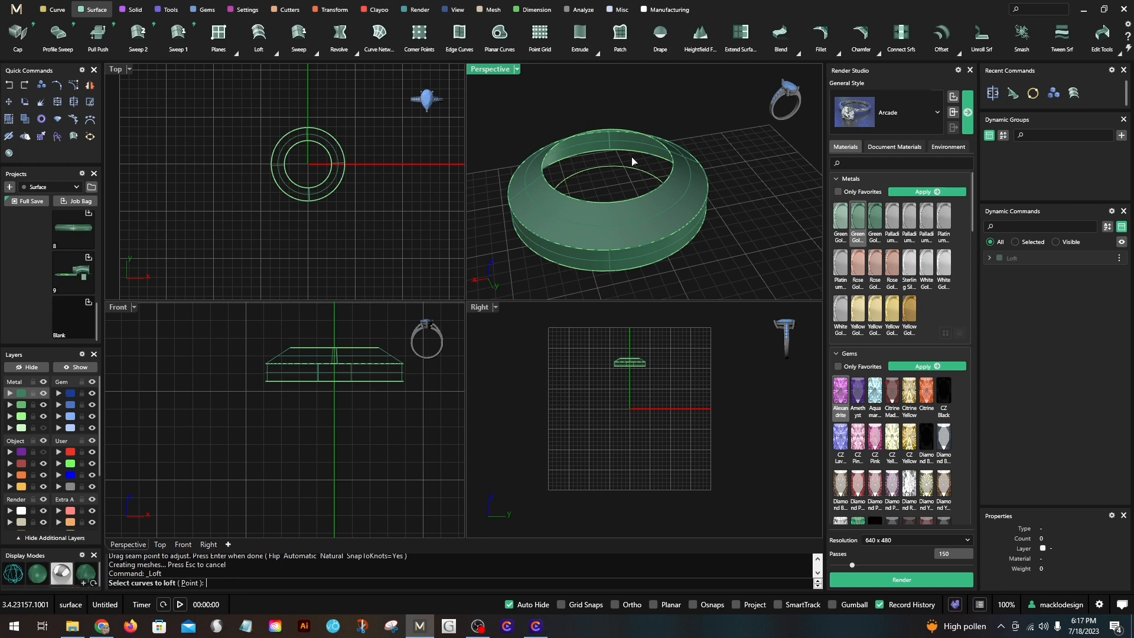
scroll(620, 134, up, 2)
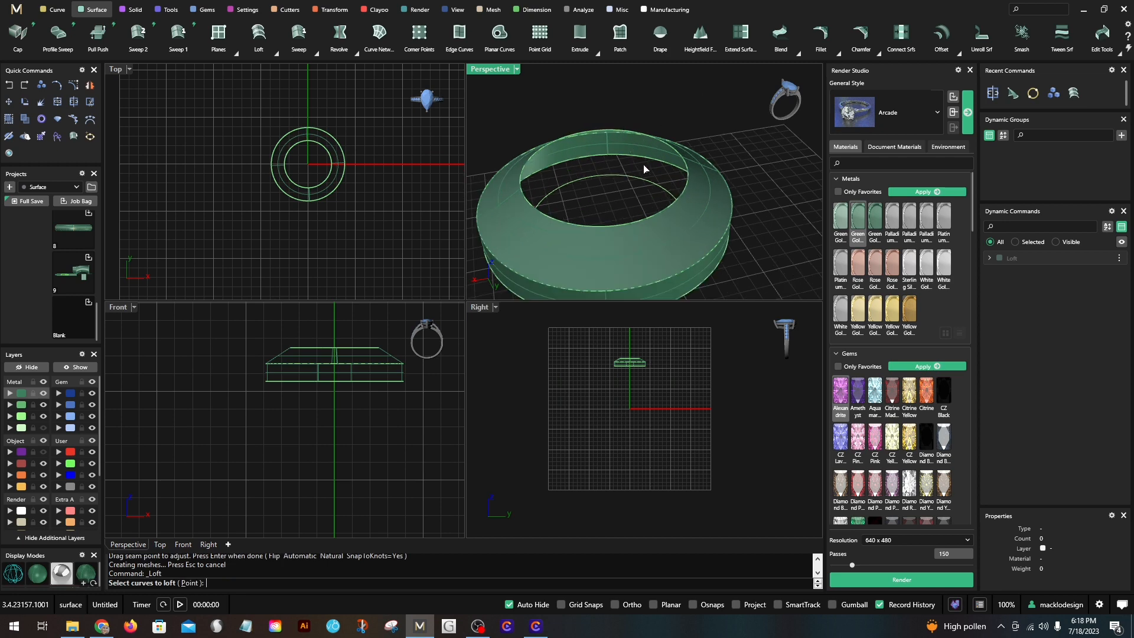
right_drag(644, 169, 632, 134)
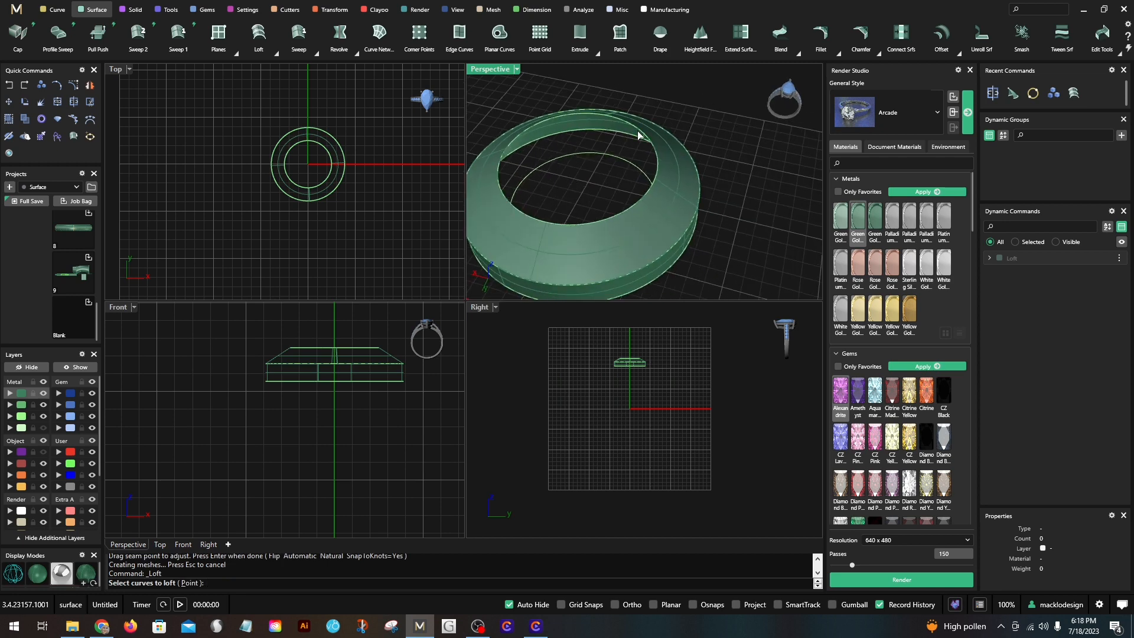
click(637, 131)
right_click(636, 132)
click(624, 156)
right_click(624, 157)
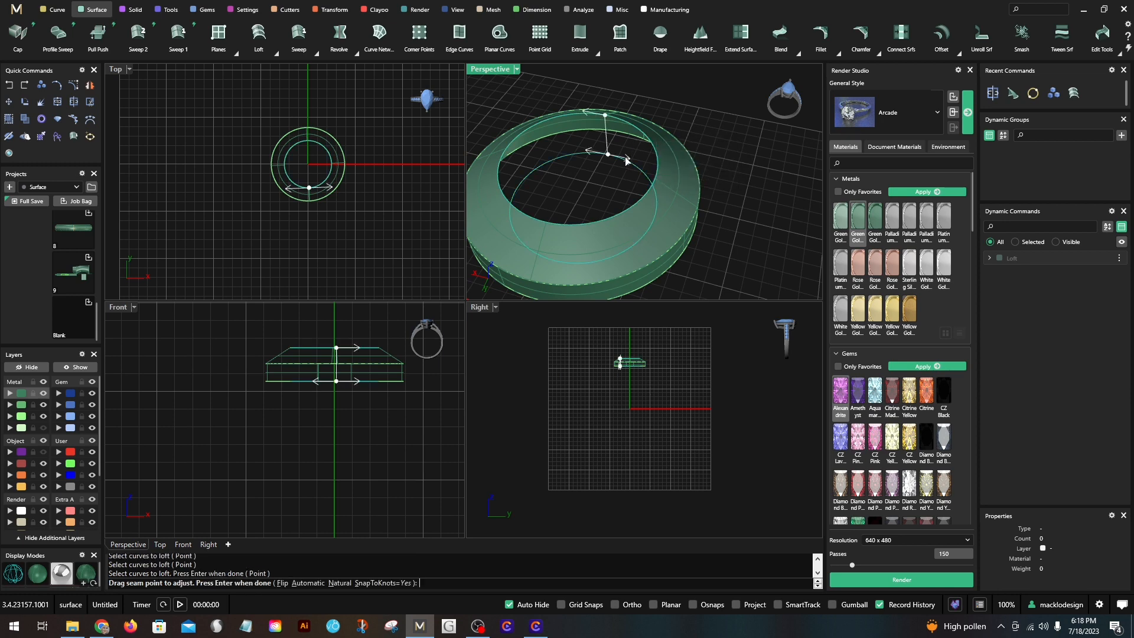
right_click(633, 167)
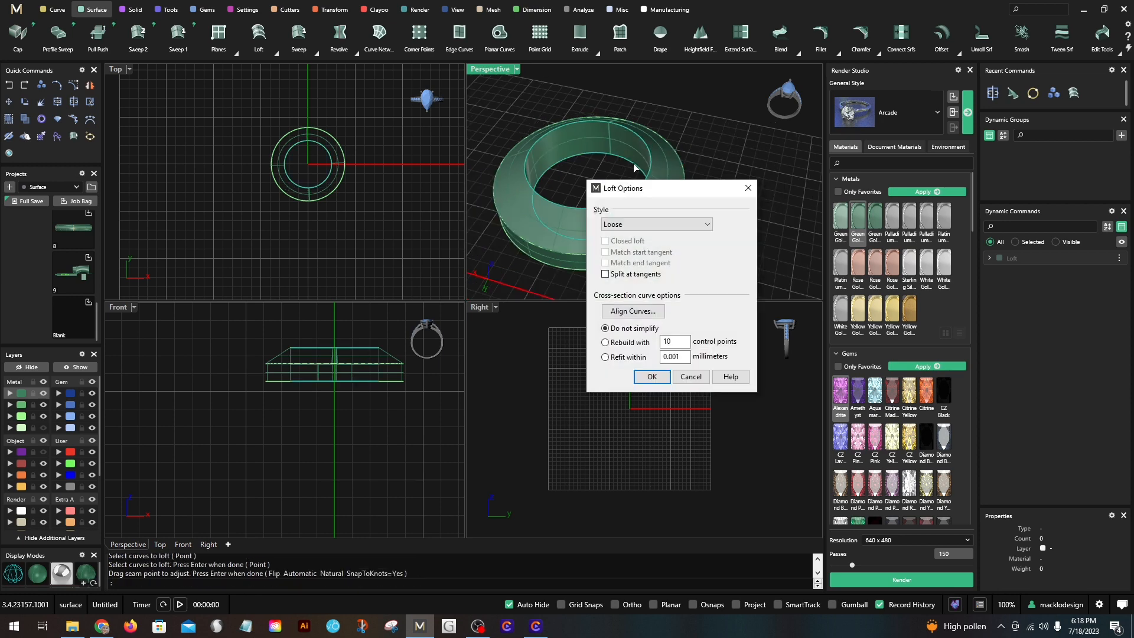
click(652, 376)
Step: Loft the flat underside between the bottom inner and outer circles, using the Loose style without simplifying
right_drag(719, 242, 703, 79)
right_click(688, 146)
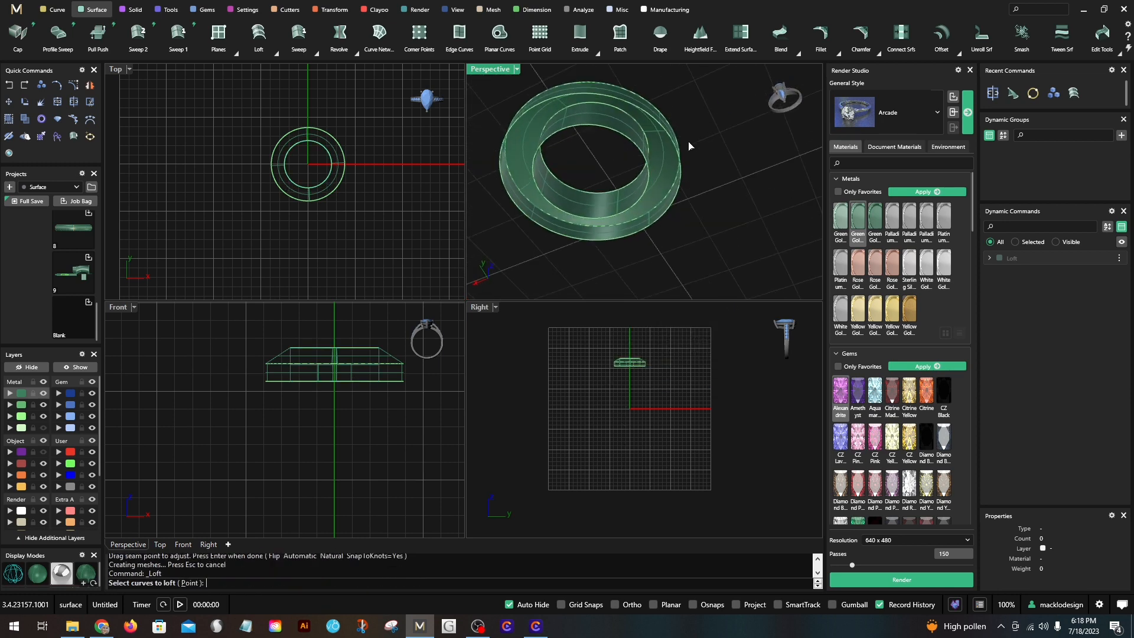
click(640, 199)
right_click(640, 199)
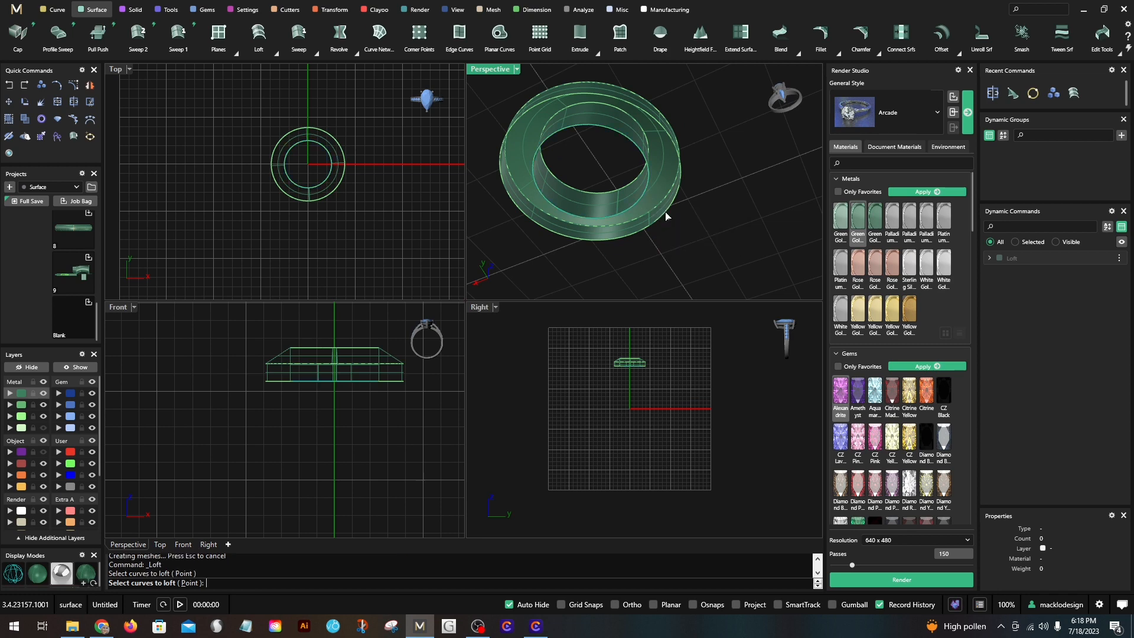
click(664, 211)
click(665, 212)
right_click(695, 206)
scroll(695, 207, down, 2)
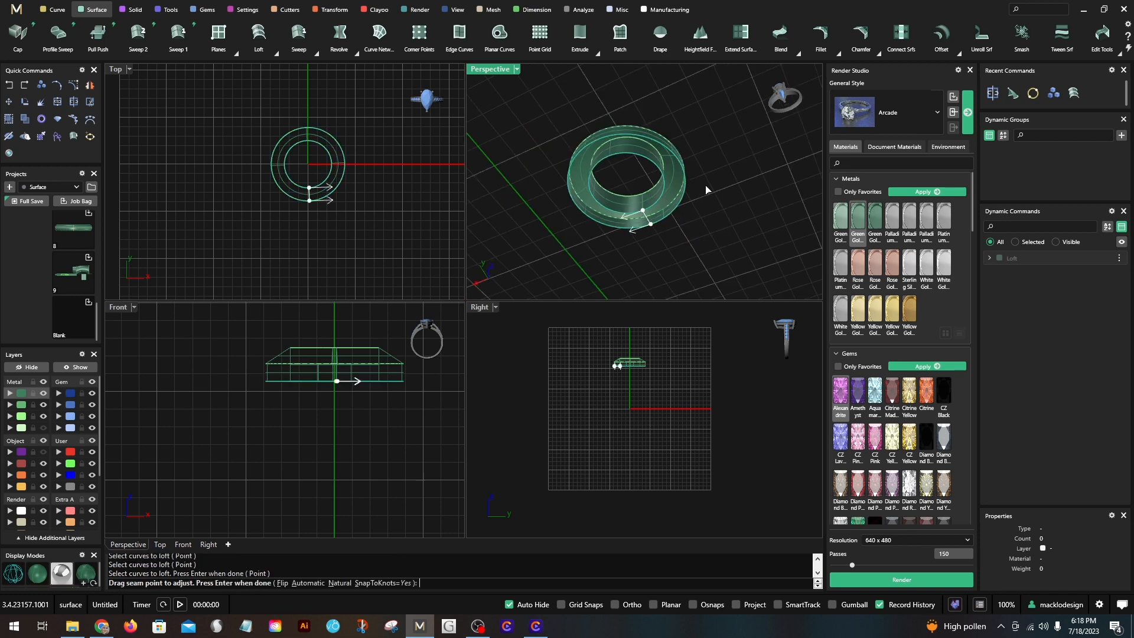
right_click(706, 190)
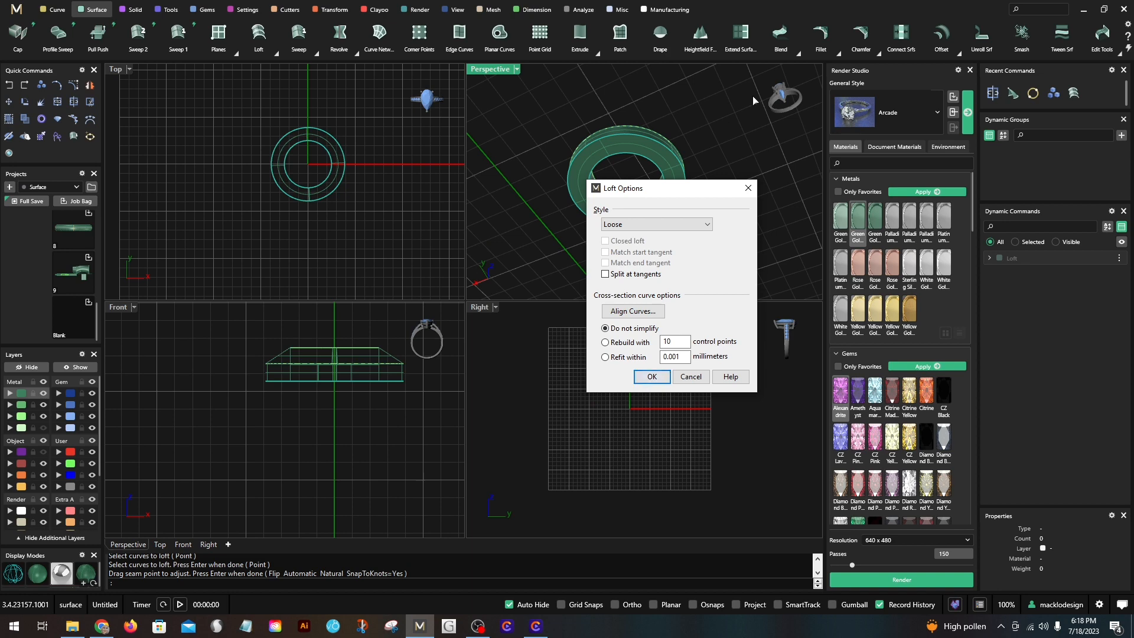
click(647, 376)
Step: Examine the lofted ring body in the Perspective and Front views
scroll(644, 210, up, 3)
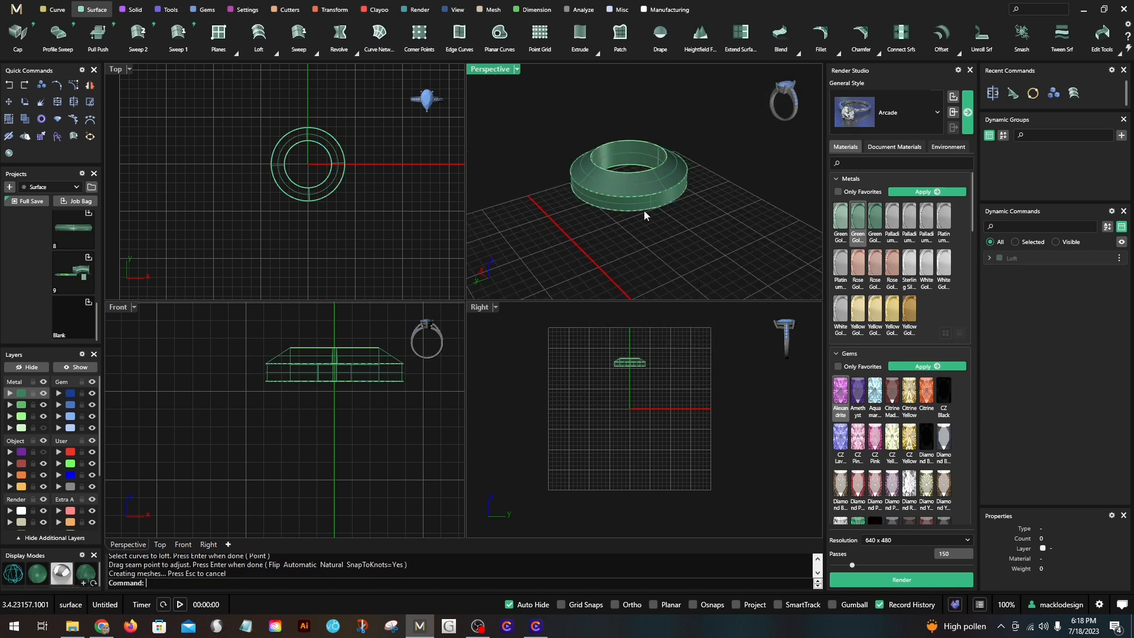
scroll(602, 169, up, 2)
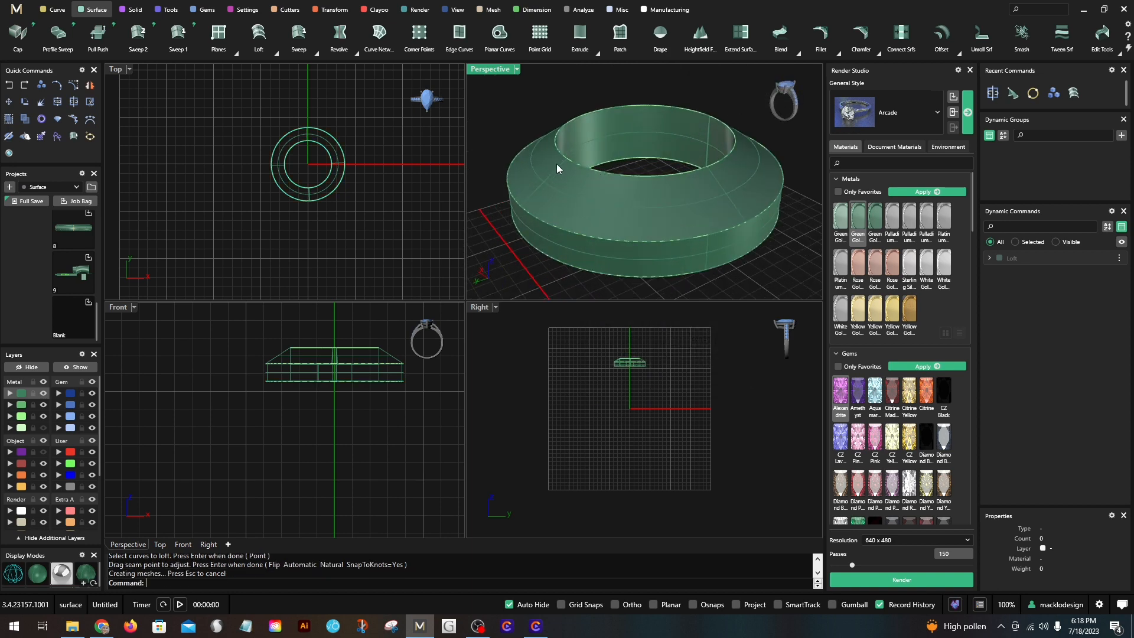
scroll(615, 187, down, 2)
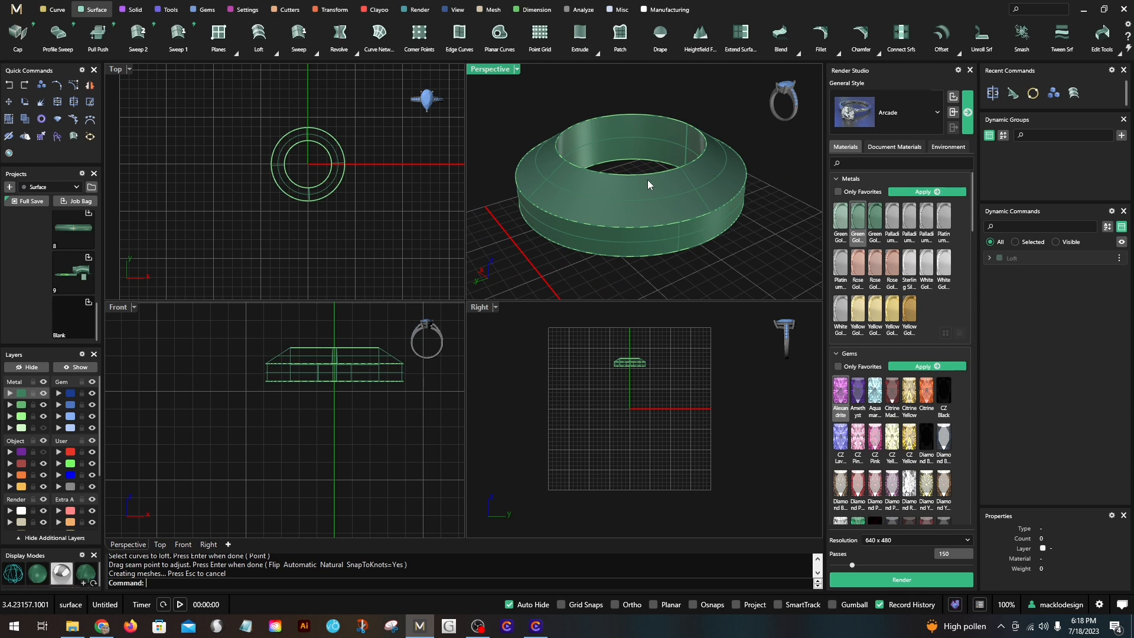
scroll(294, 356, up, 5)
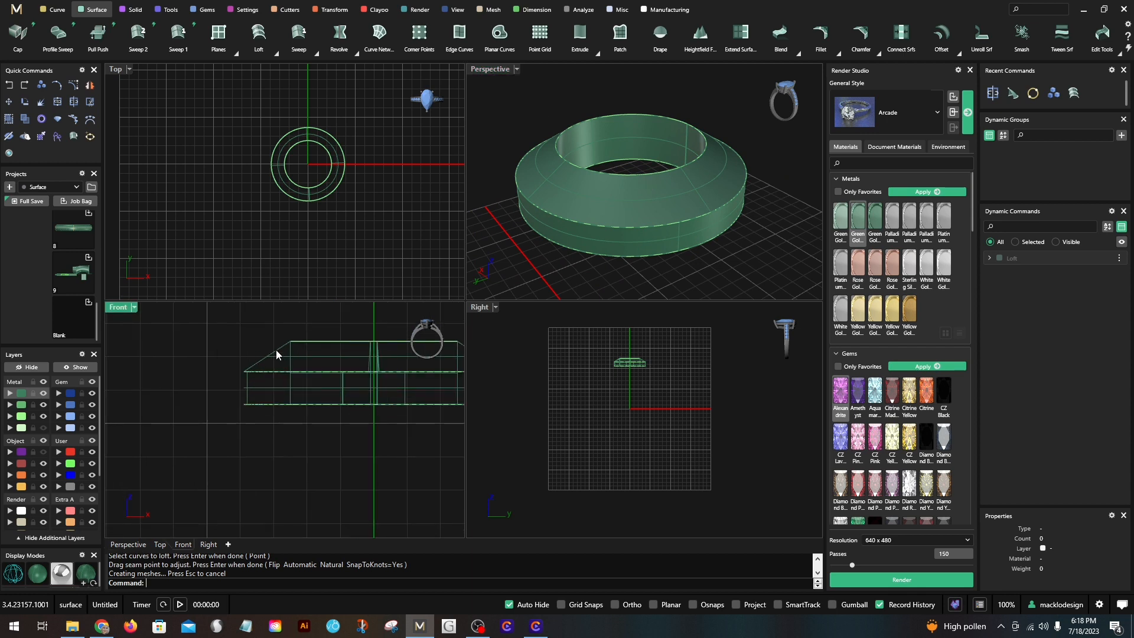
right_drag(253, 347, 224, 382)
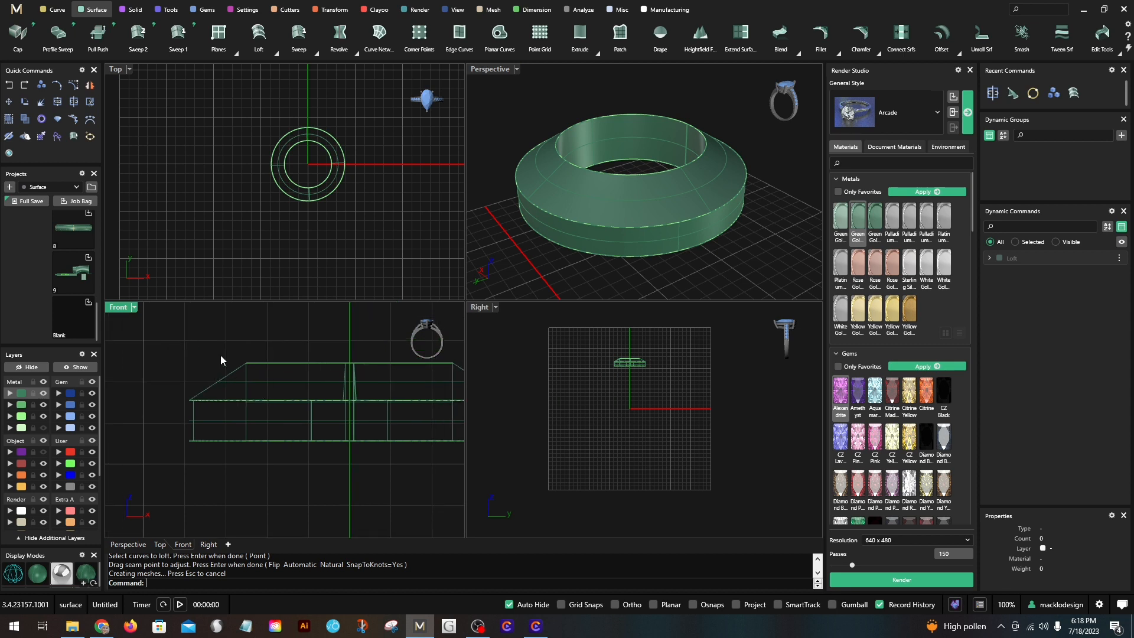
right_drag(630, 182, 566, 148)
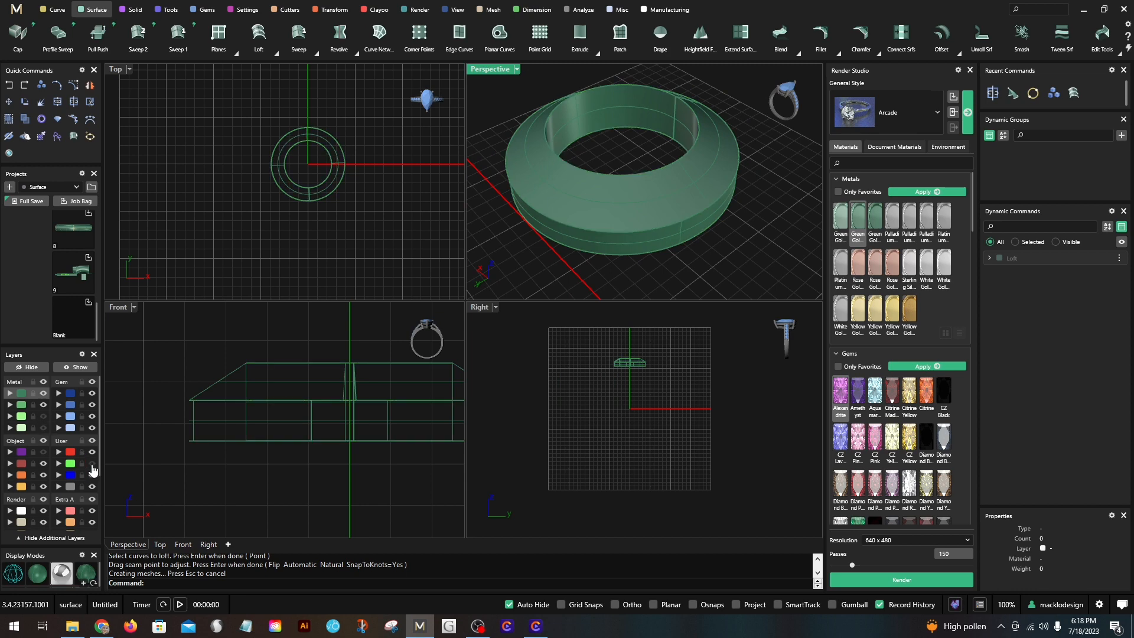
Step: Maximize the Perspective view and join the sloped, outer, inner and underside surfaces into a single polysurface
double_click(509, 71)
click(519, 320)
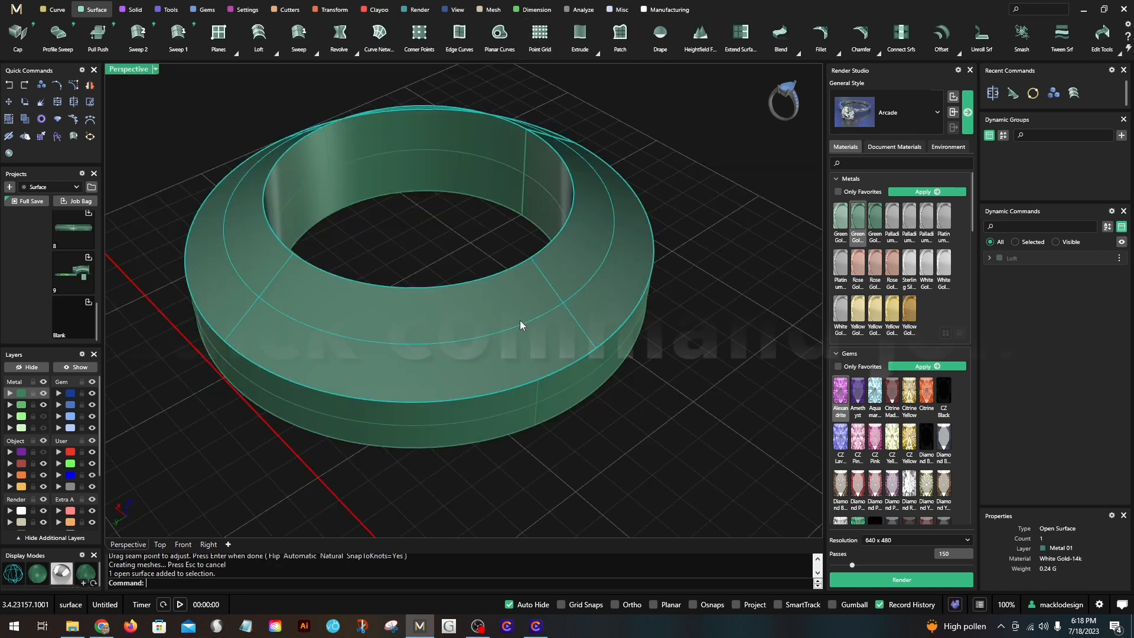
shift+click(454, 155)
click(384, 209)
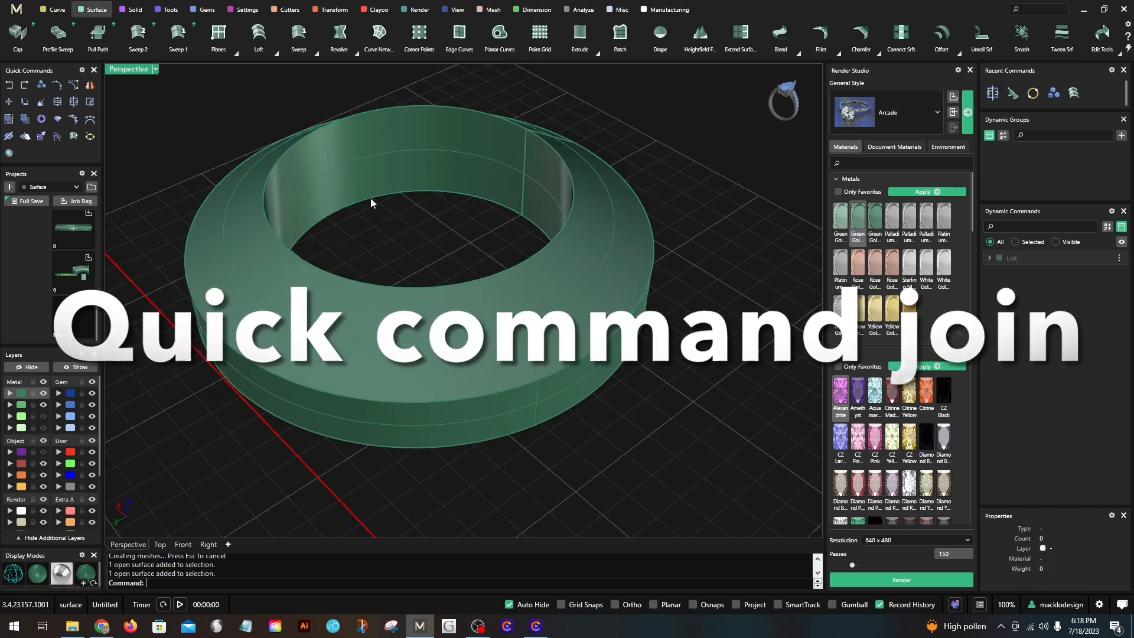
click(370, 195)
shift+click(348, 315)
shift+click(415, 418)
right_drag(416, 418, 423, 296)
shift+click(529, 306)
click(57, 102)
scroll(407, 171, down, 6)
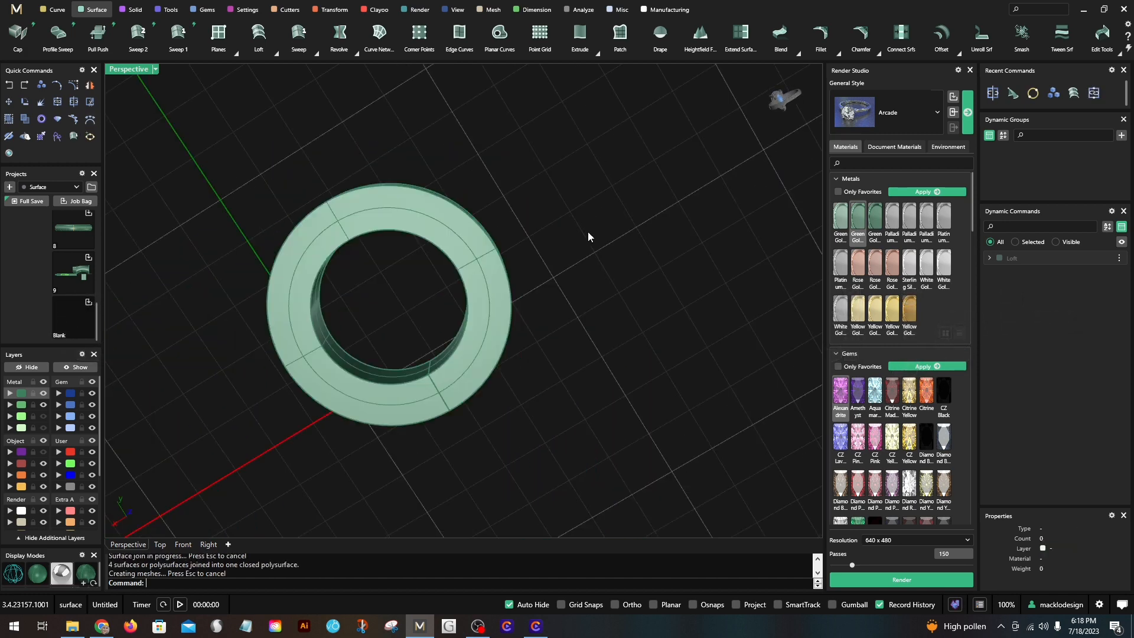
Step: Restore the four-view layout and add a ring rail in US finger size 7
right_drag(587, 232, 509, 351)
click(479, 335)
right_drag(408, 255, 402, 322)
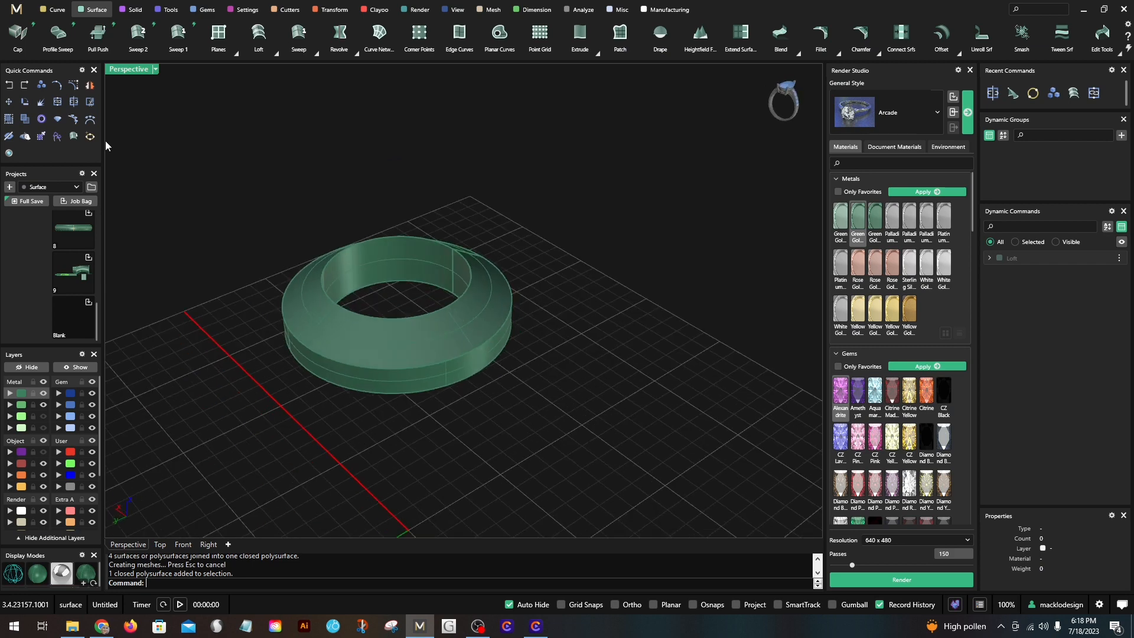
double_click(132, 68)
scroll(307, 342, down, 12)
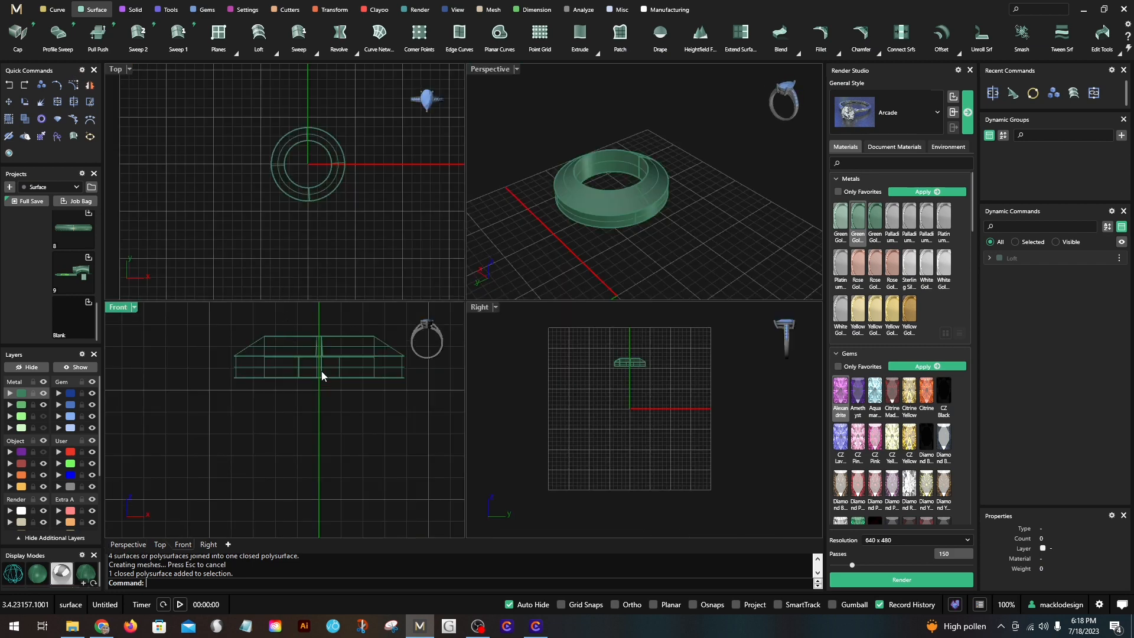
right_drag(386, 408, 292, 391)
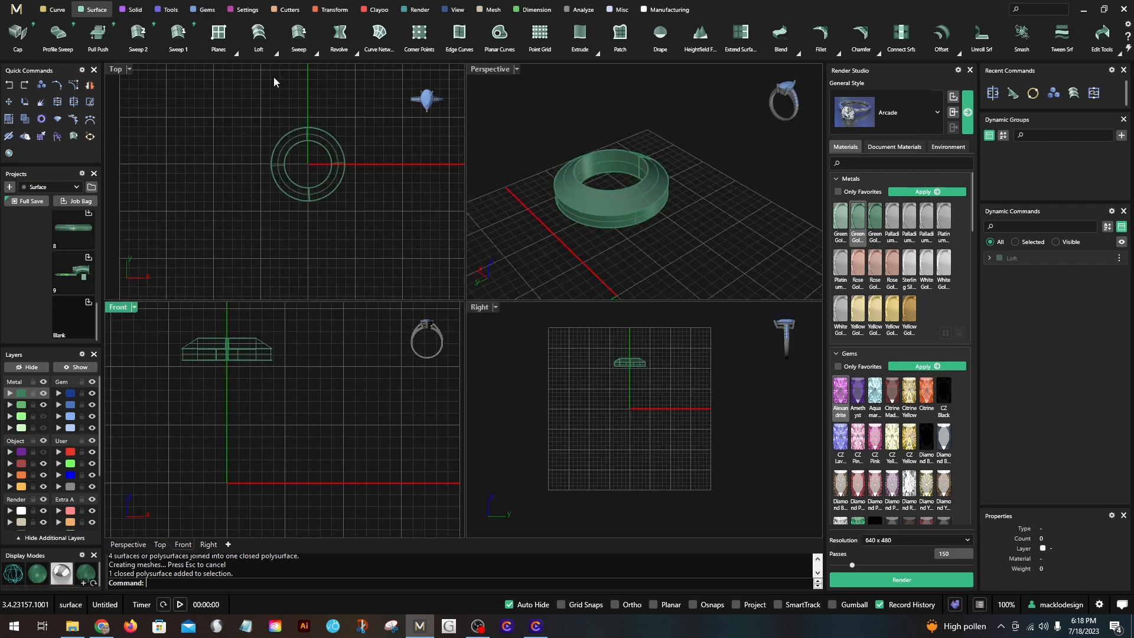
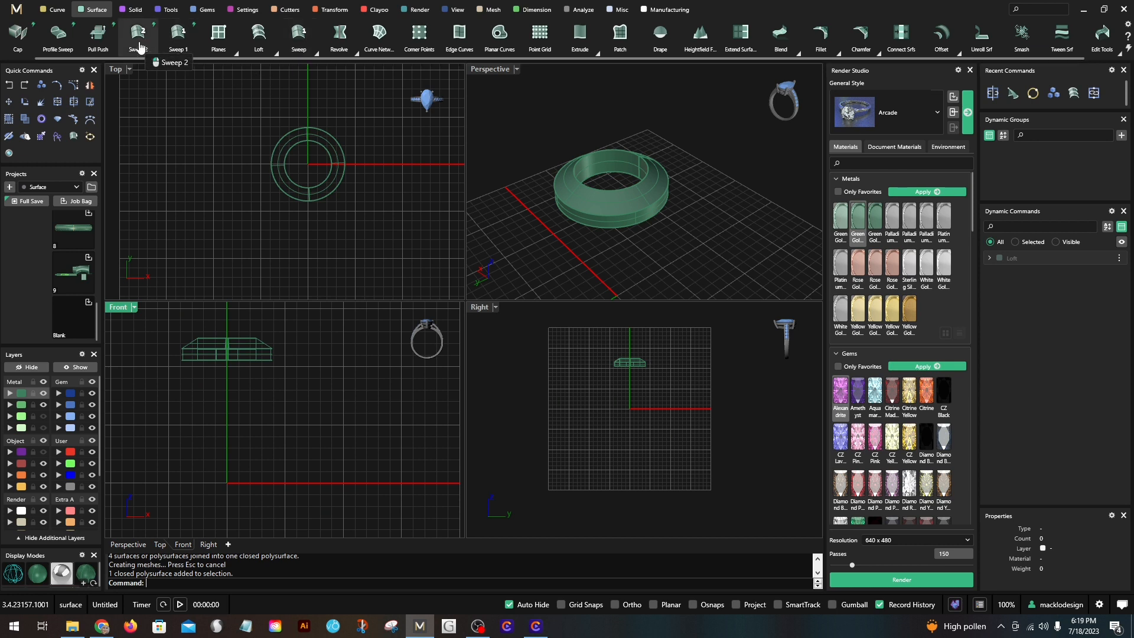
click(41, 118)
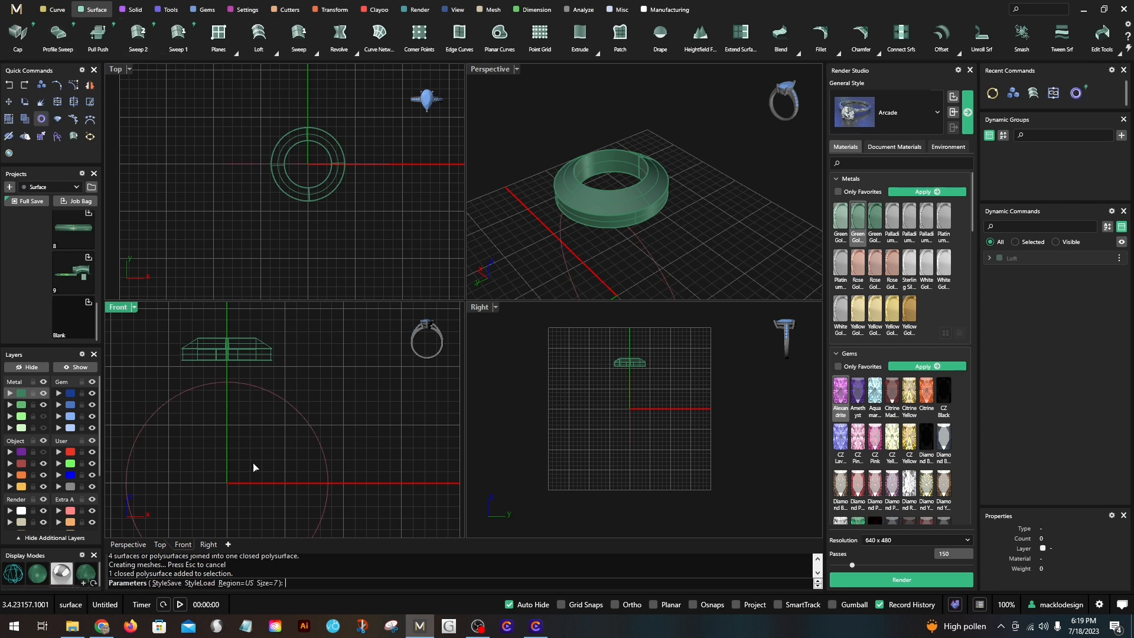
right_drag(310, 387, 335, 374)
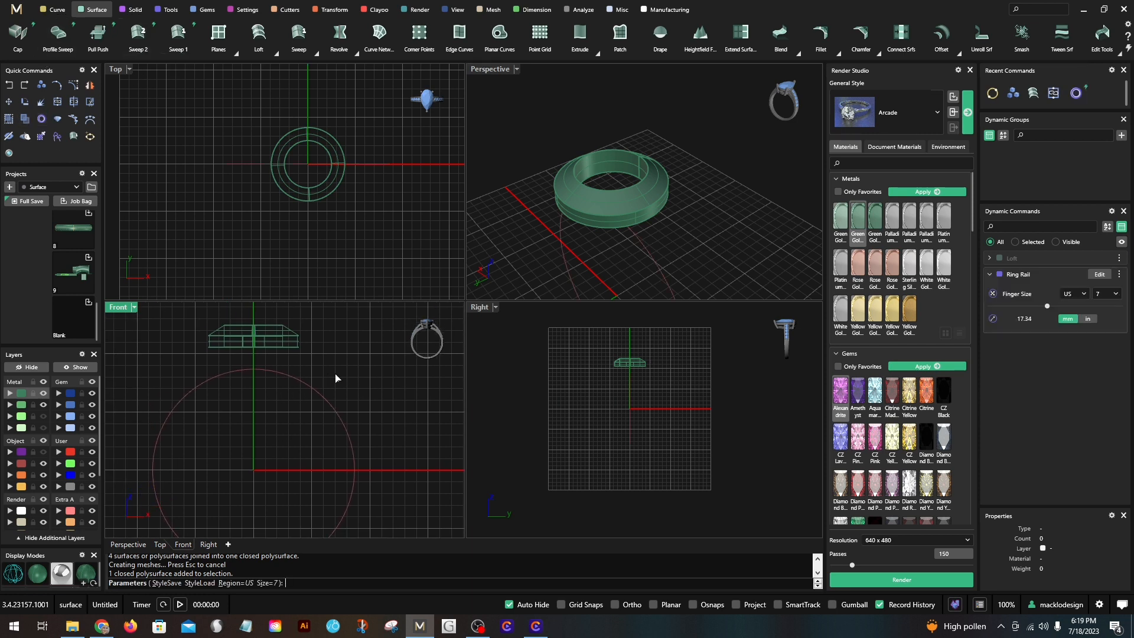
right_click(225, 354)
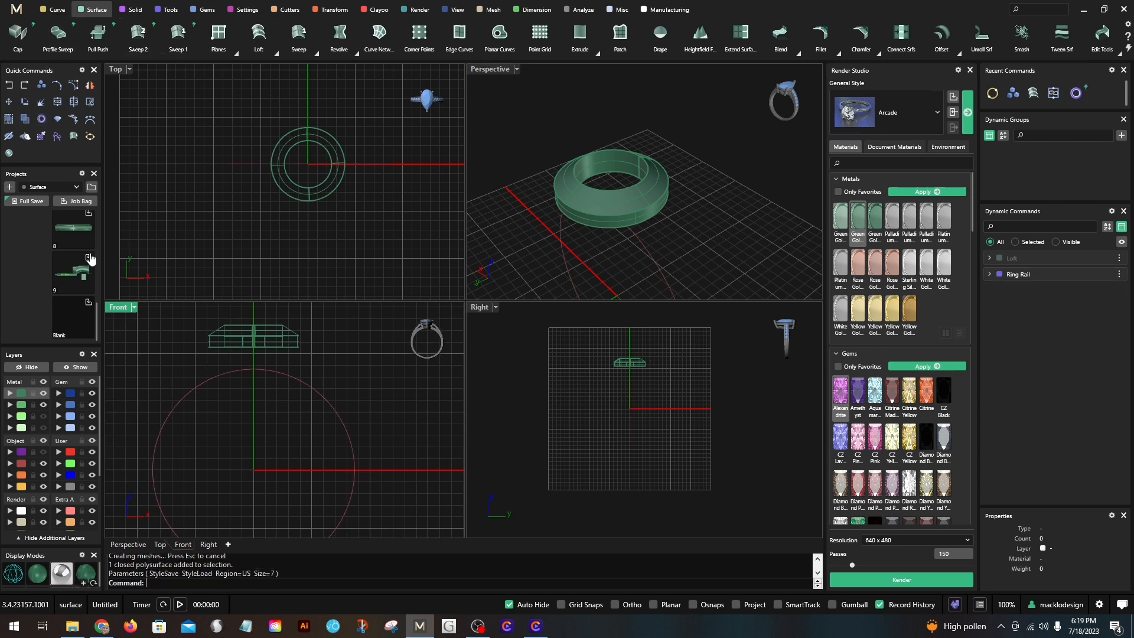
Step: Add an outside ring rail around the finger rail with a bottom thickness of 1.6 mm
click(41, 119)
double_click(118, 308)
scroll(345, 399, down, 3)
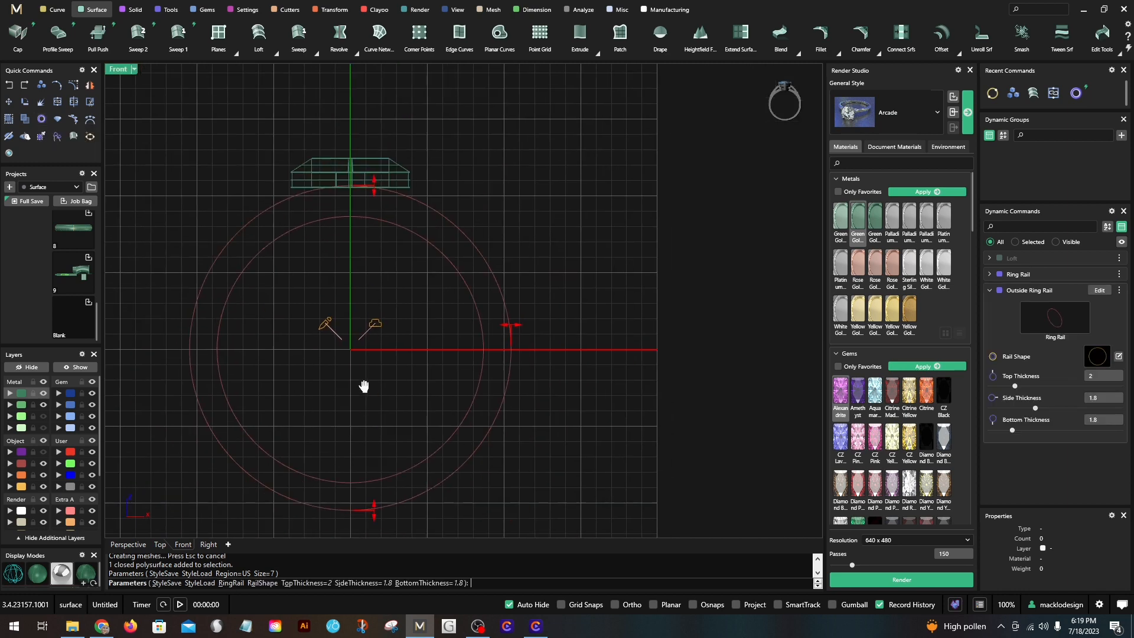
scroll(358, 495, up, 2)
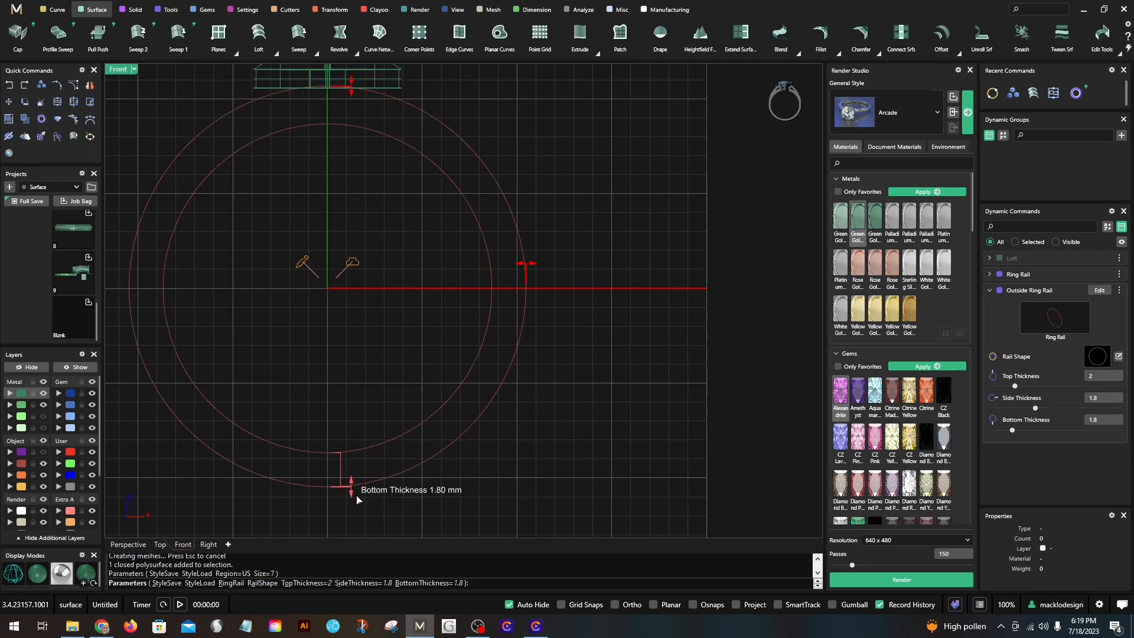
drag(347, 495, 345, 480)
Step: Set the outside ring rail's side thickness to 2 mm
mouse_move(570, 213)
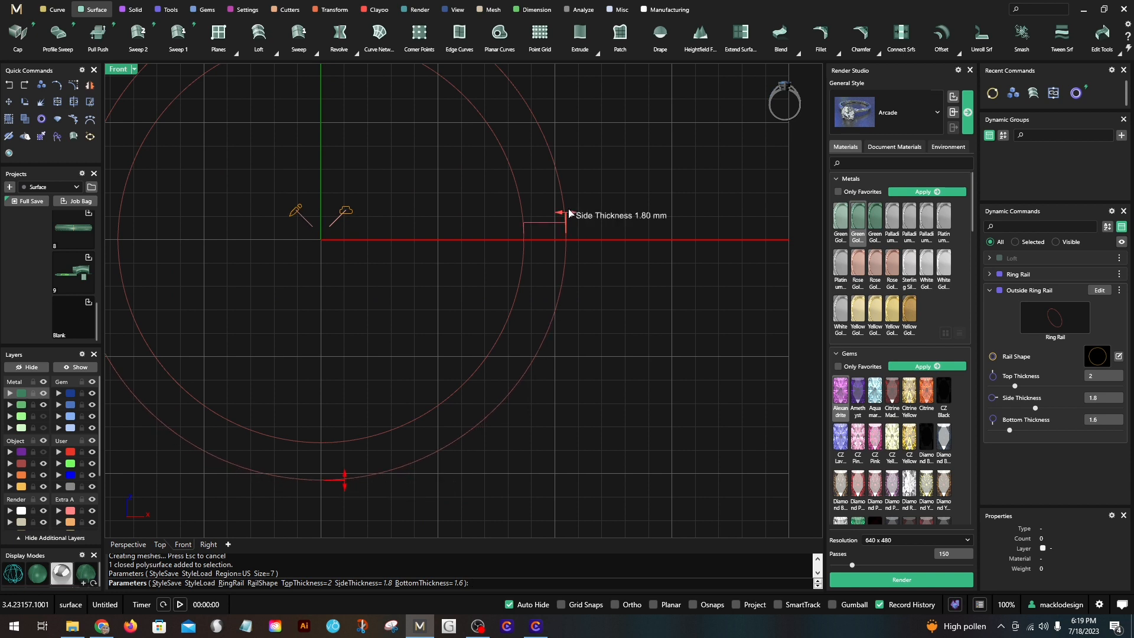
scroll(516, 293, up, 3)
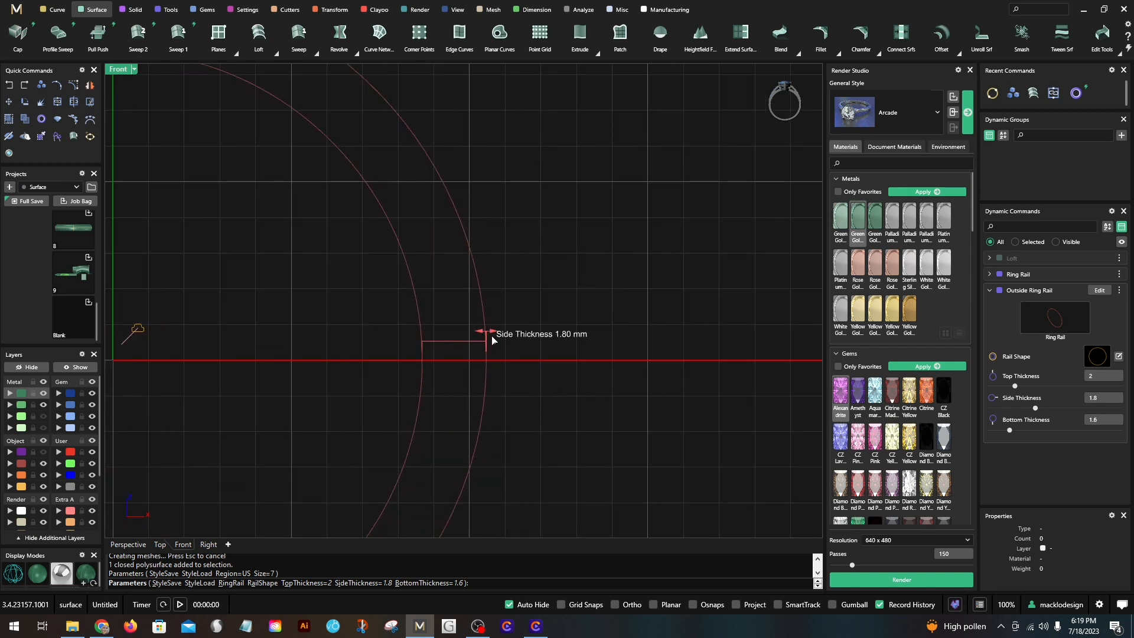
drag(492, 334, 496, 334)
scroll(495, 334, down, 3)
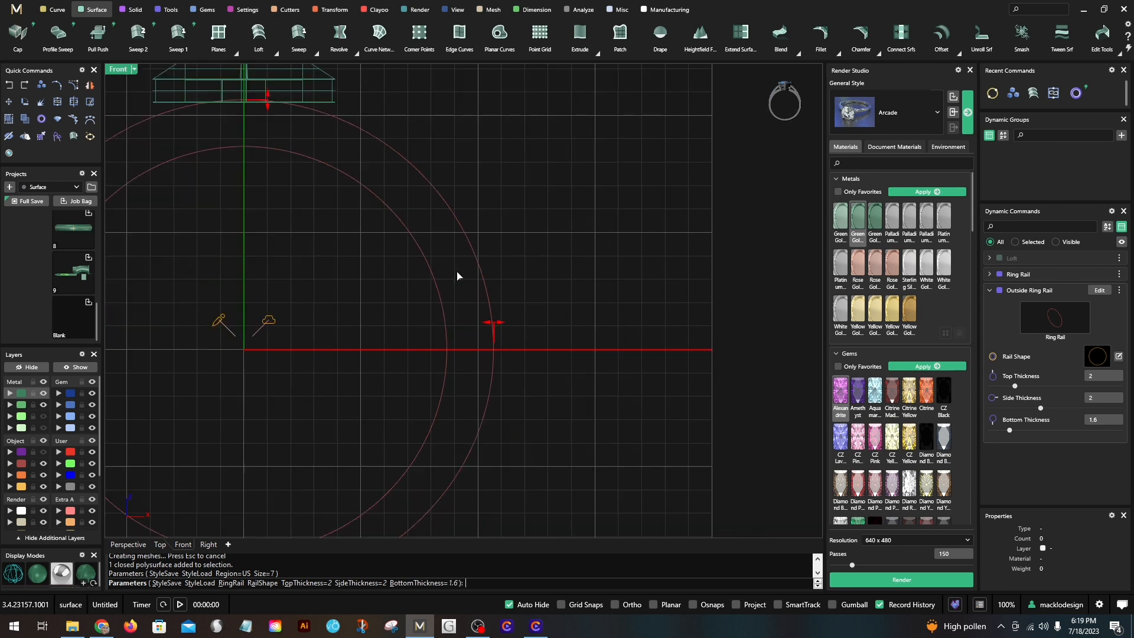
Step: Set the outside rail's top thickness to 2.4 mm and raise the lofted solid just above the rail
right_drag(458, 273, 417, 367)
mouse_move(327, 255)
drag(328, 255, 390, 229)
key(Return)
scroll(327, 243, down, 1)
scroll(419, 242, down, 1)
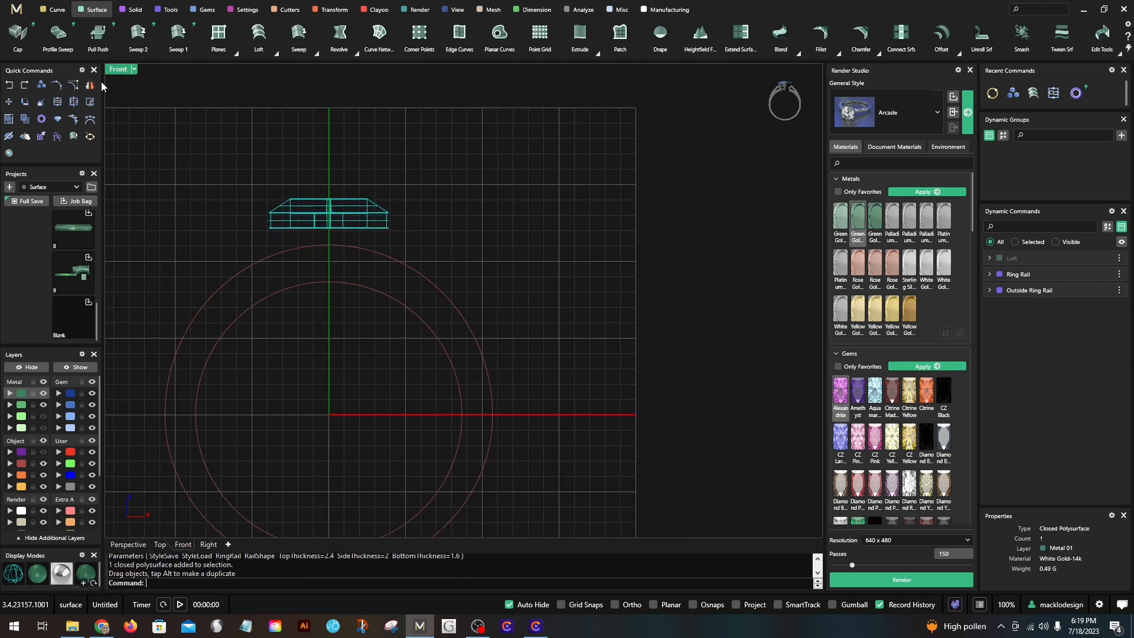
Step: Start Profile Placer on the inner ring rail and work in the maximized Perspective view
double_click(115, 72)
click(435, 192)
right_drag(717, 172, 638, 220)
click(276, 451)
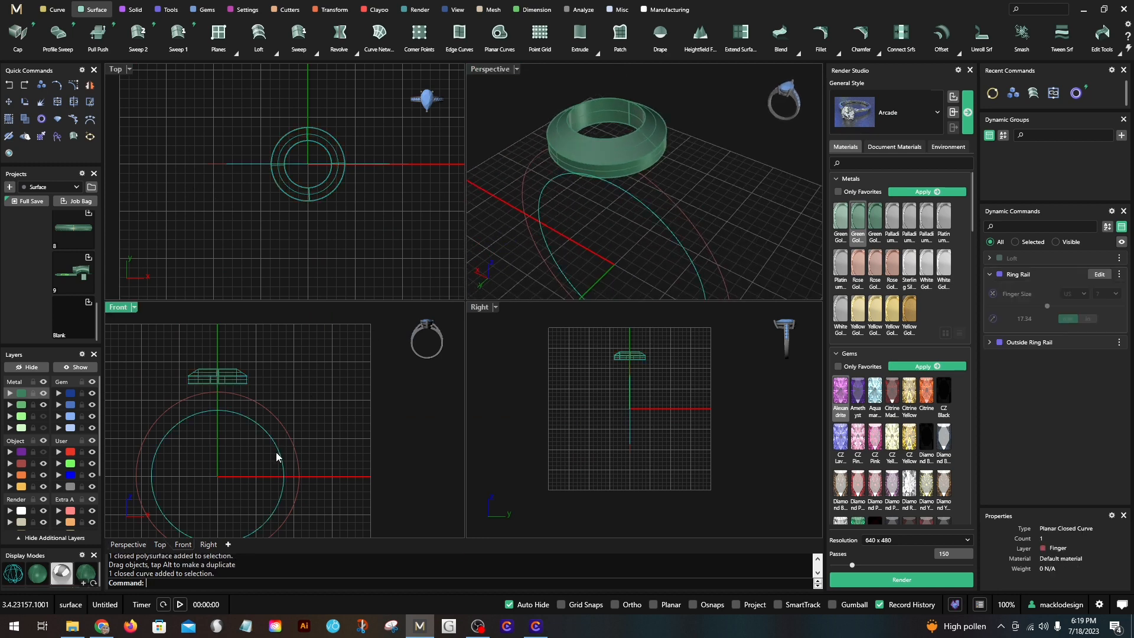
scroll(317, 413, down, 2)
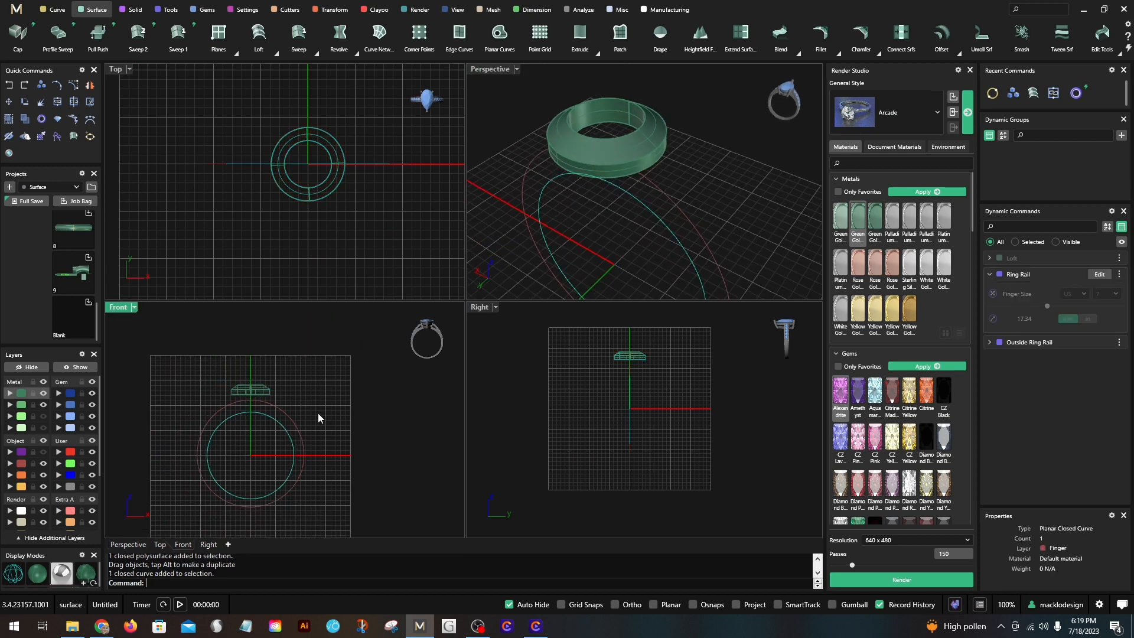
double_click(506, 71)
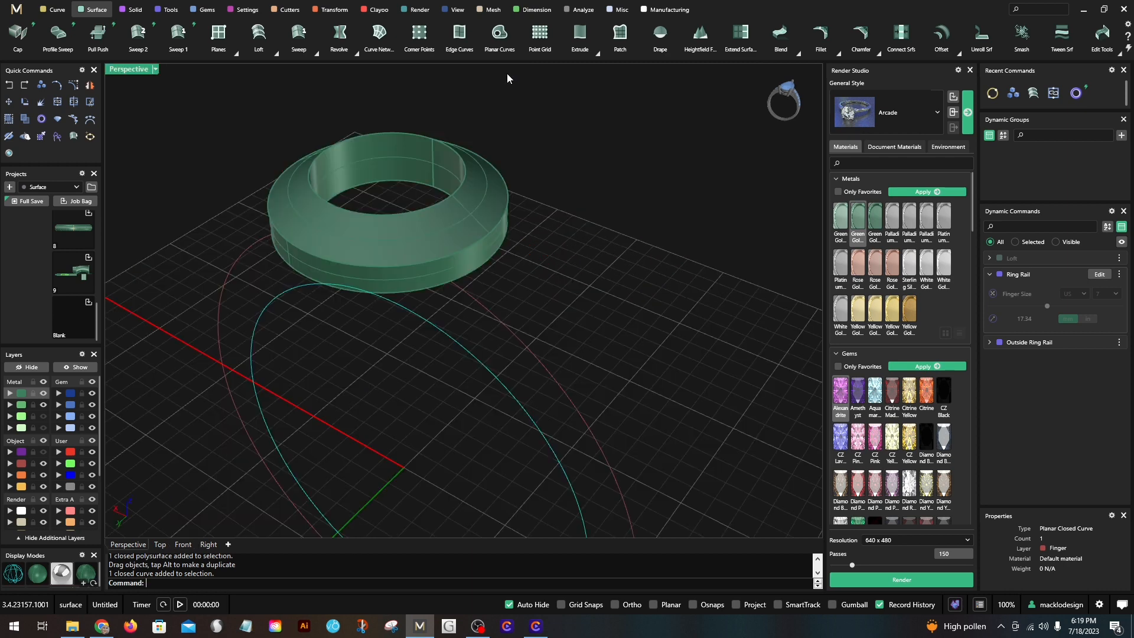
right_click(629, 324)
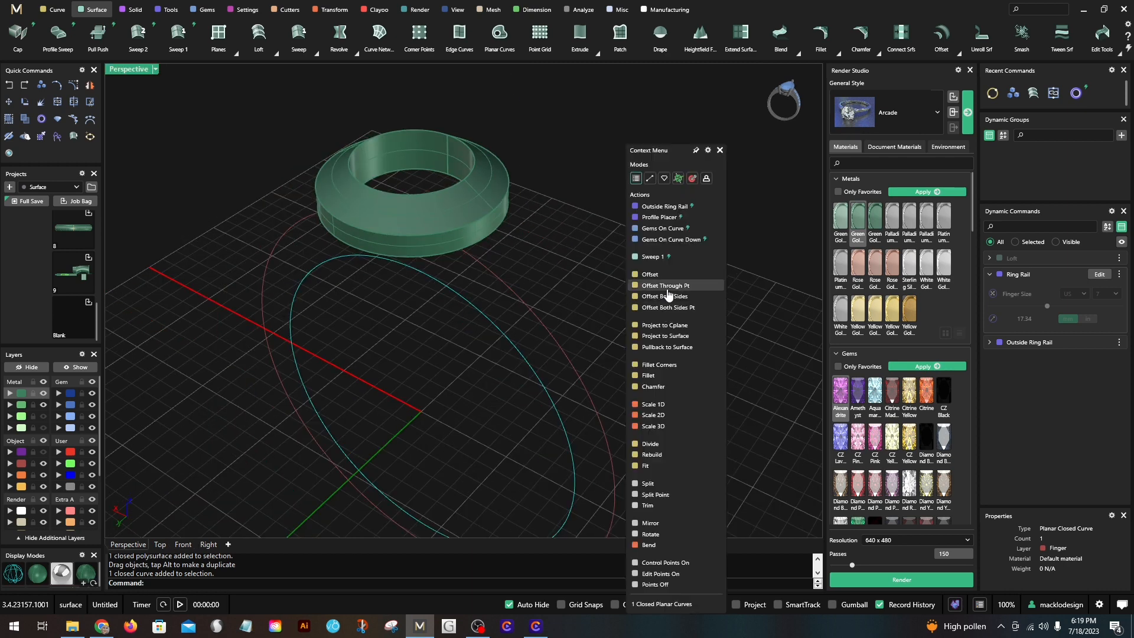
click(669, 219)
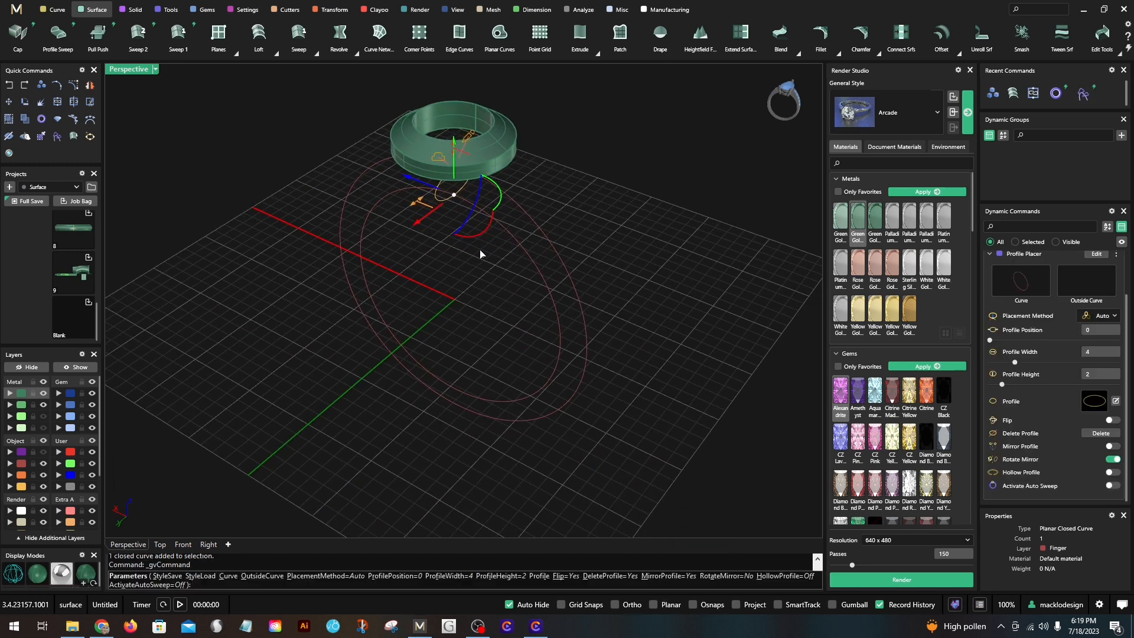
Step: Move the profile along the inner rail to position 0.5 at the base of the ring
scroll(446, 201, up, 5)
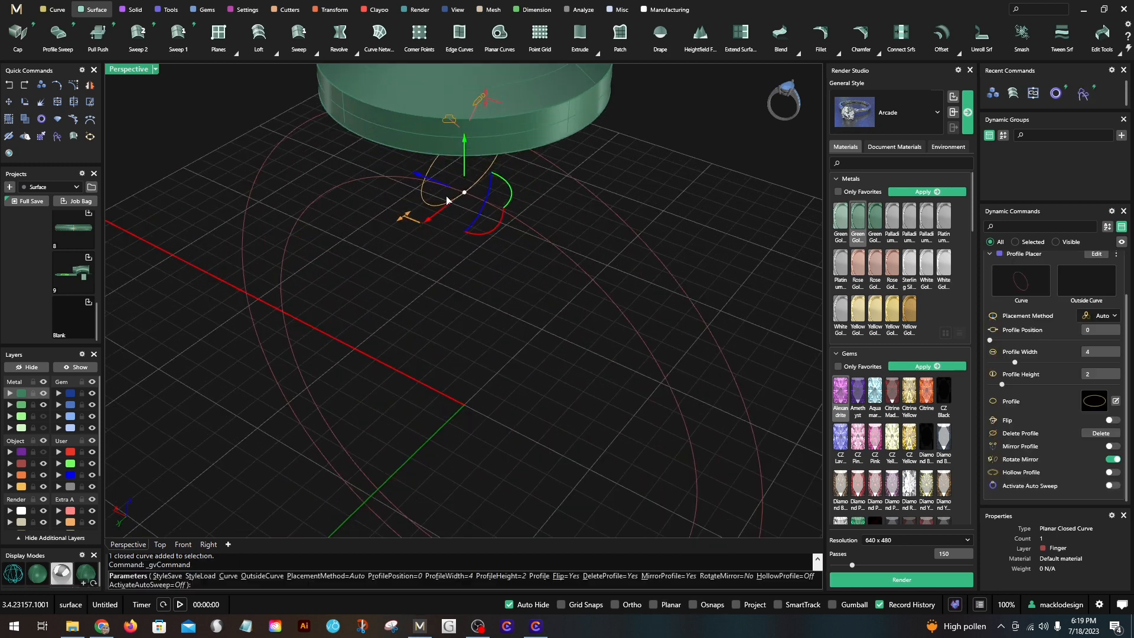
scroll(459, 222, down, 4)
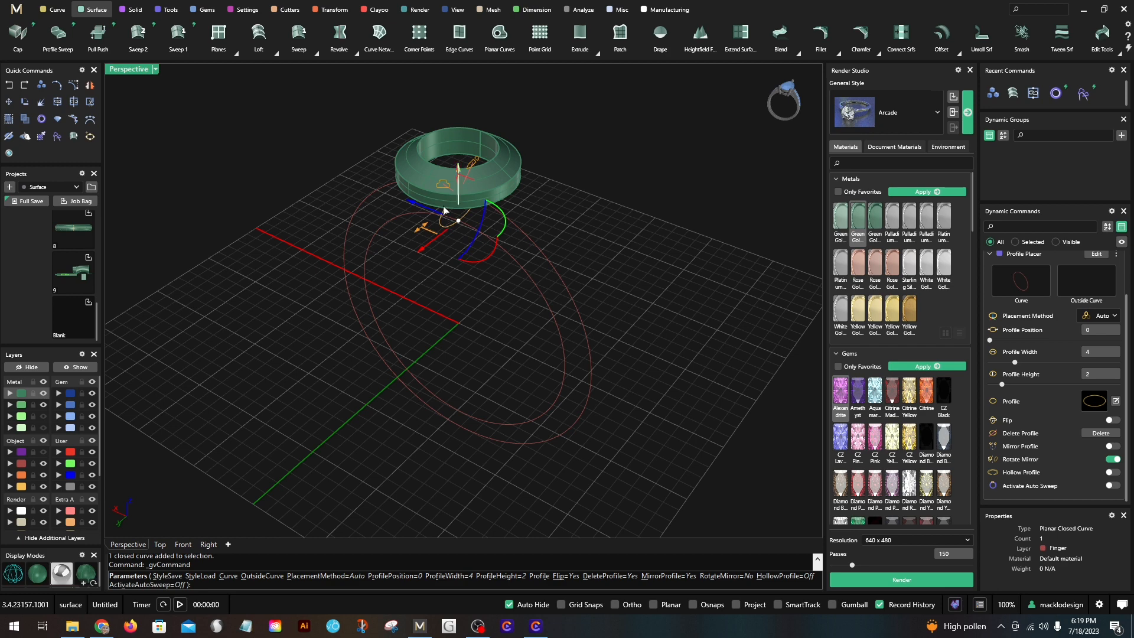
scroll(464, 224, up, 4)
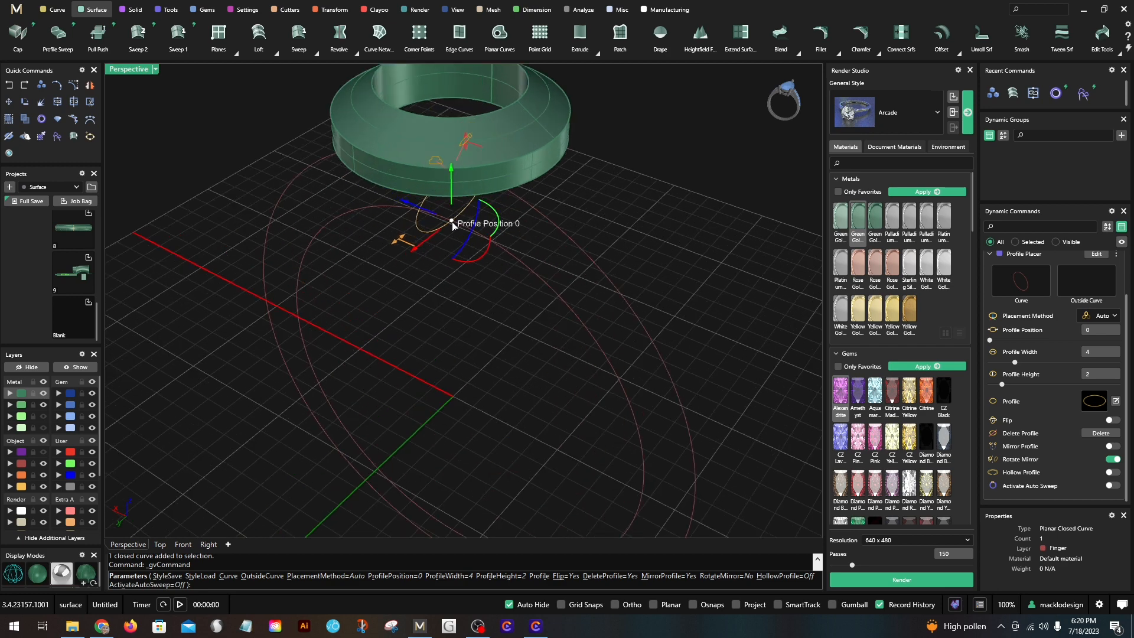
scroll(454, 223, down, 1)
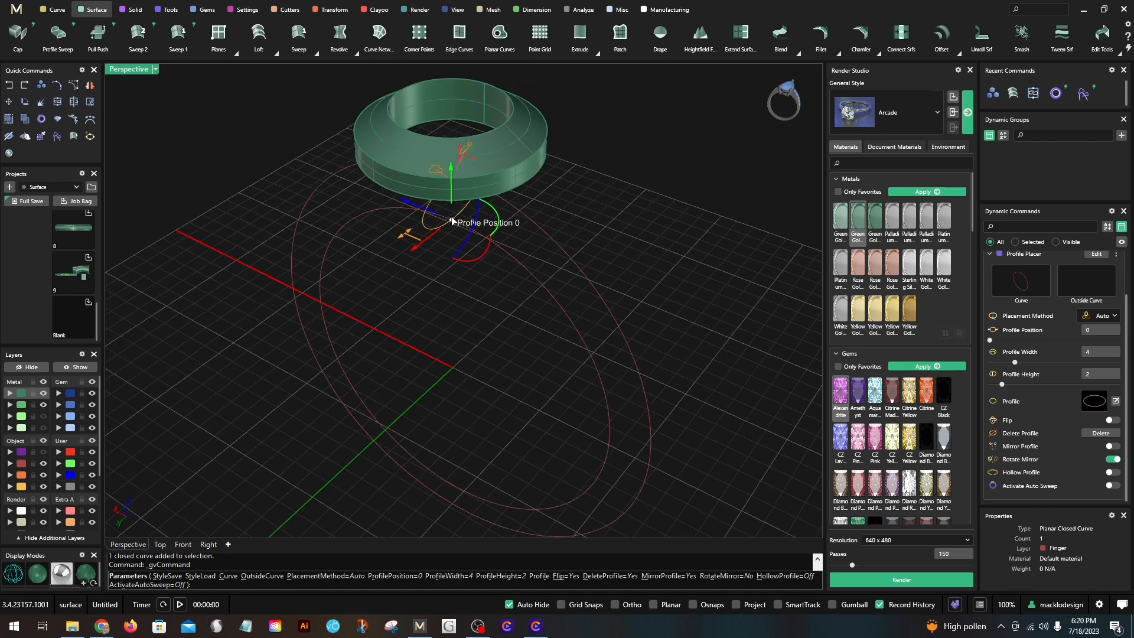
scroll(452, 223, down, 2)
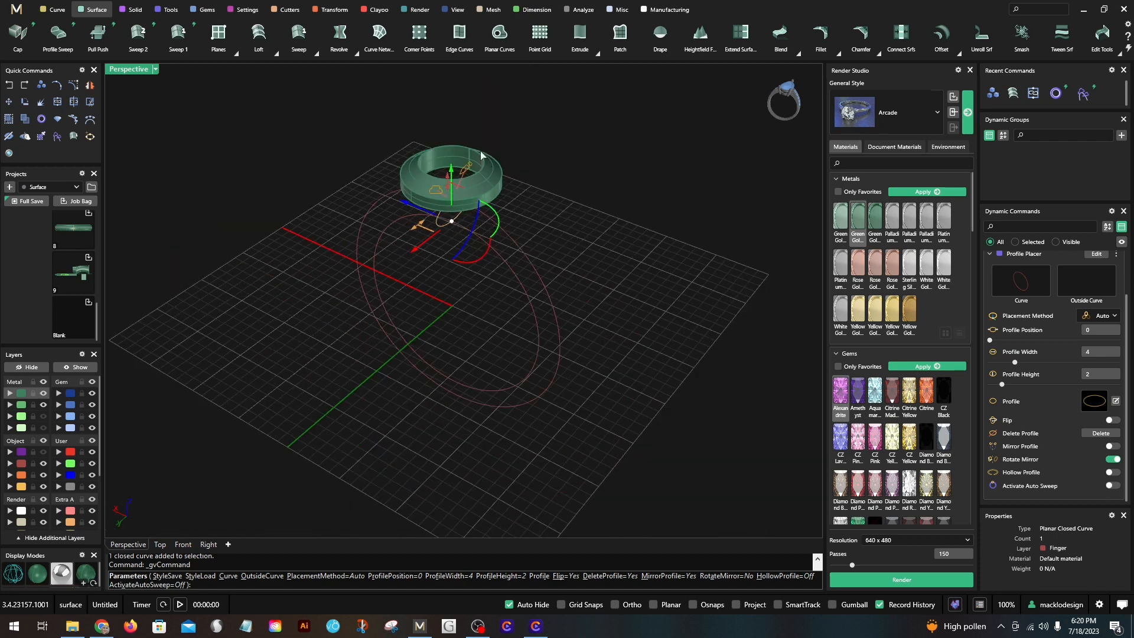
drag(452, 223, 440, 397)
scroll(453, 394, up, 4)
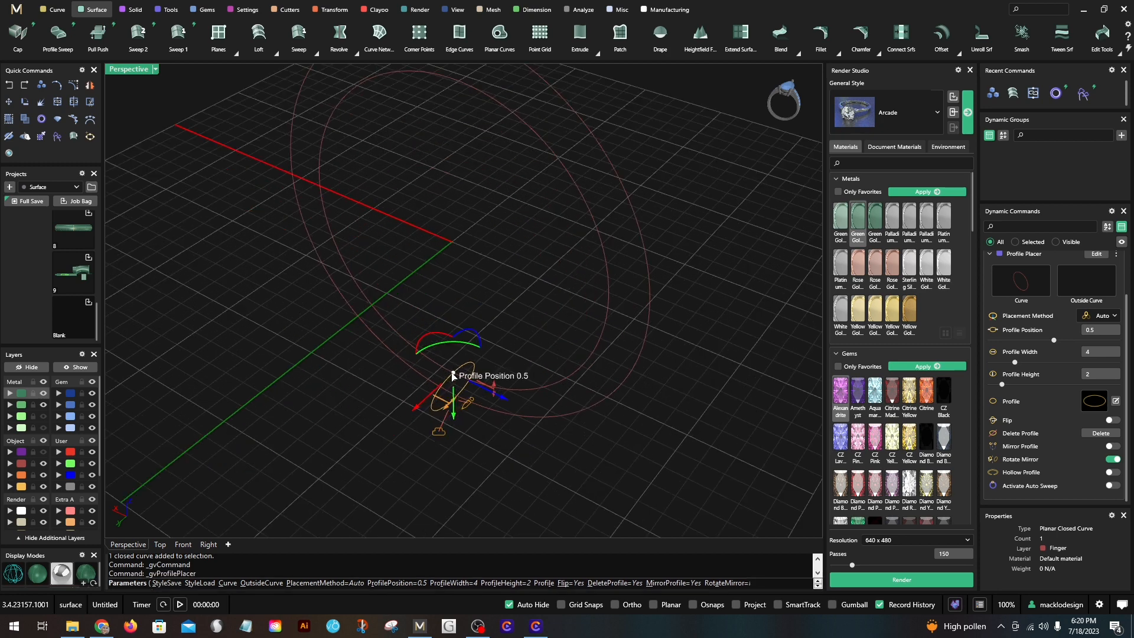
mouse_move(451, 372)
mouse_down()
mouse_move(506, 392)
mouse_move(460, 378)
mouse_up()
scroll(460, 380, down, 3)
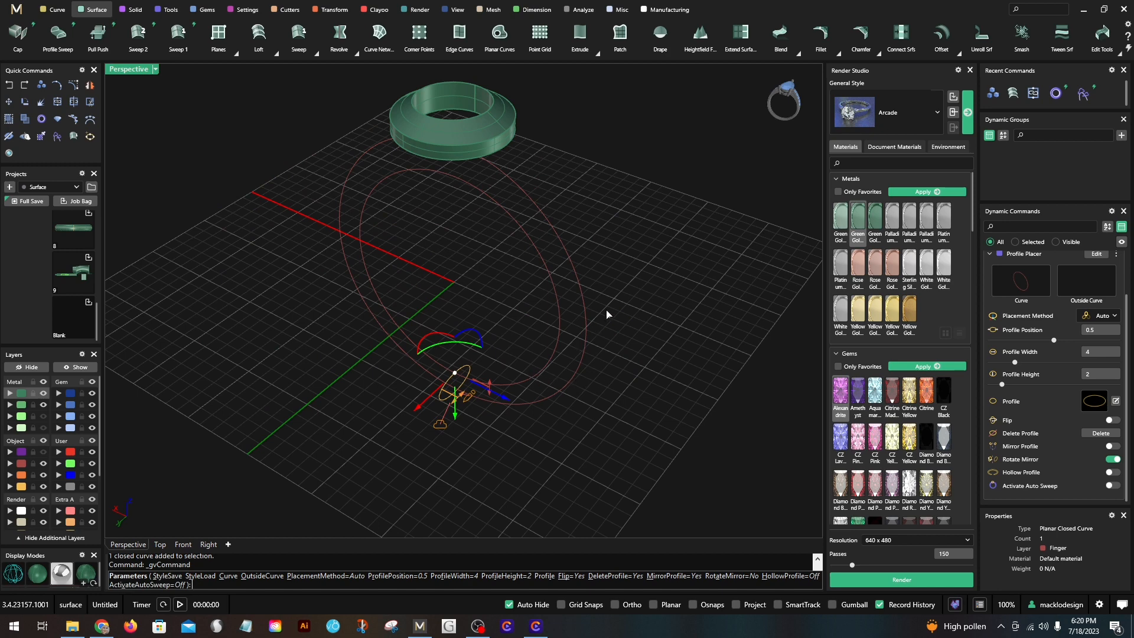
Step: Use the outside ring rail as the profile's outside curve and finish placing the profile
click(1077, 287)
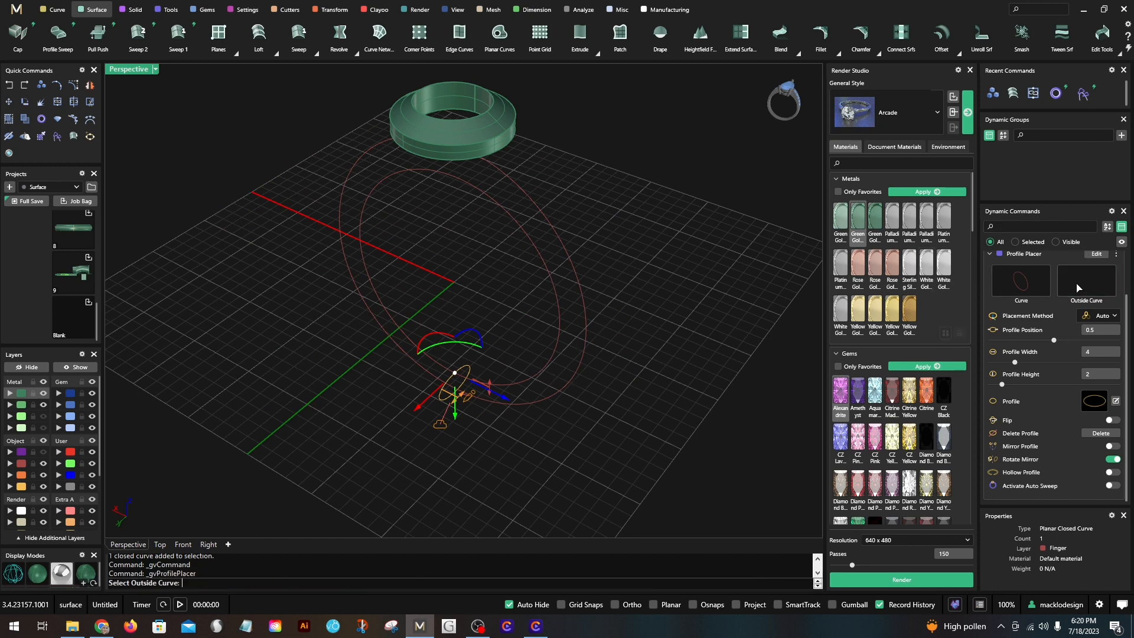
click(525, 408)
right_drag(524, 445, 491, 456)
scroll(428, 417, up, 3)
right_click(387, 426)
scroll(391, 425, down, 3)
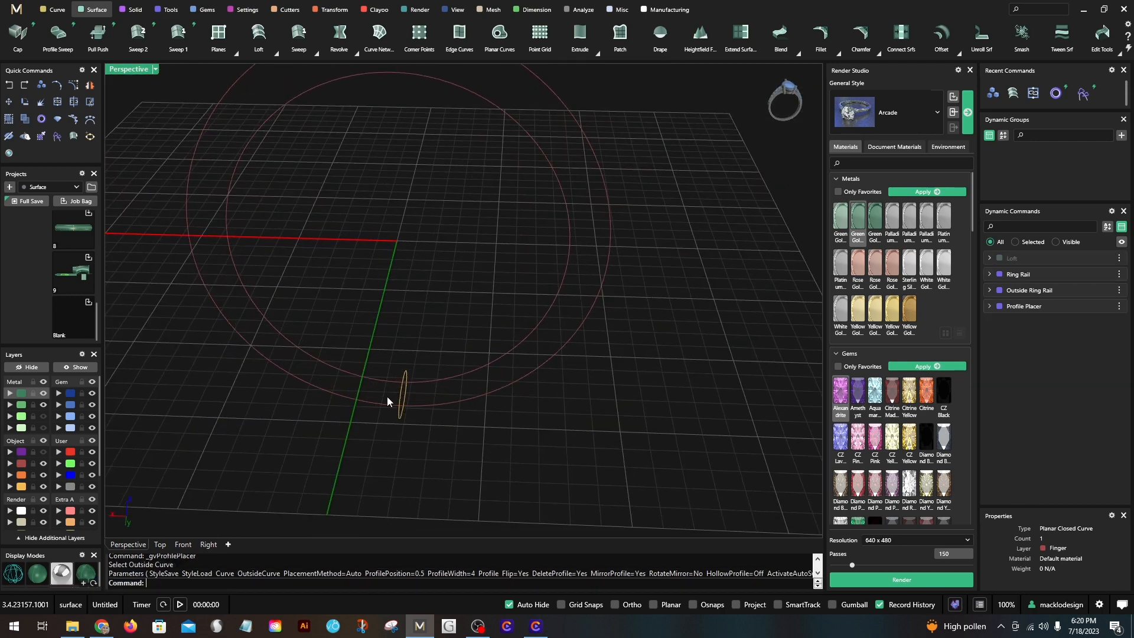
right_drag(388, 395, 449, 377)
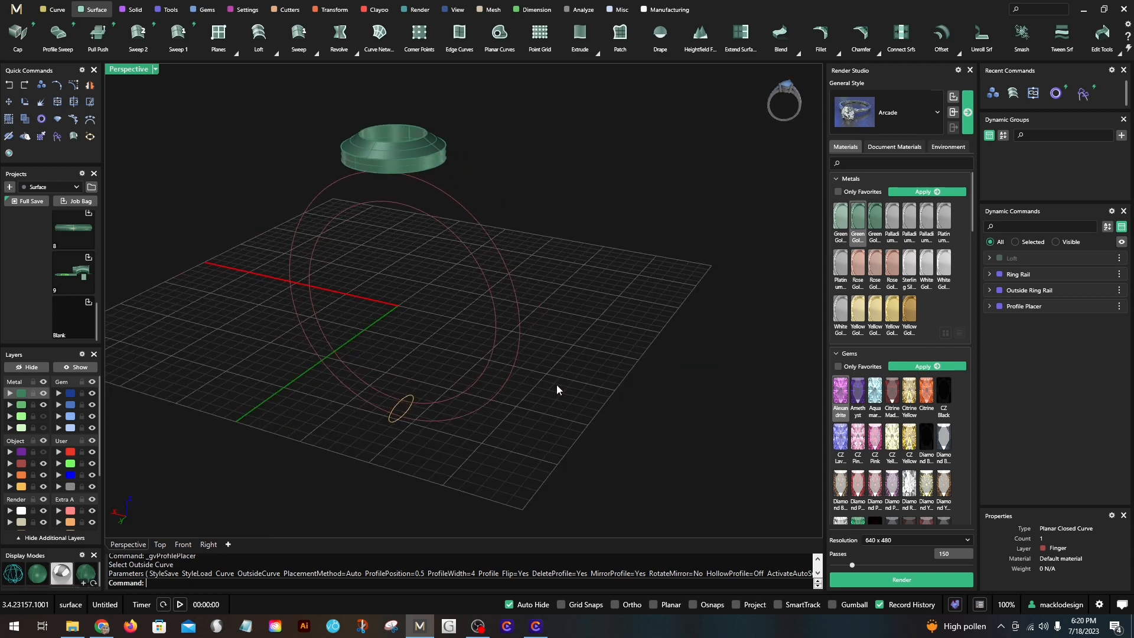
Step: Sweep the oval profile along the inner and outside ring rails with Sweep 2, keeping Maintain Height on
drag(473, 340, 470, 338)
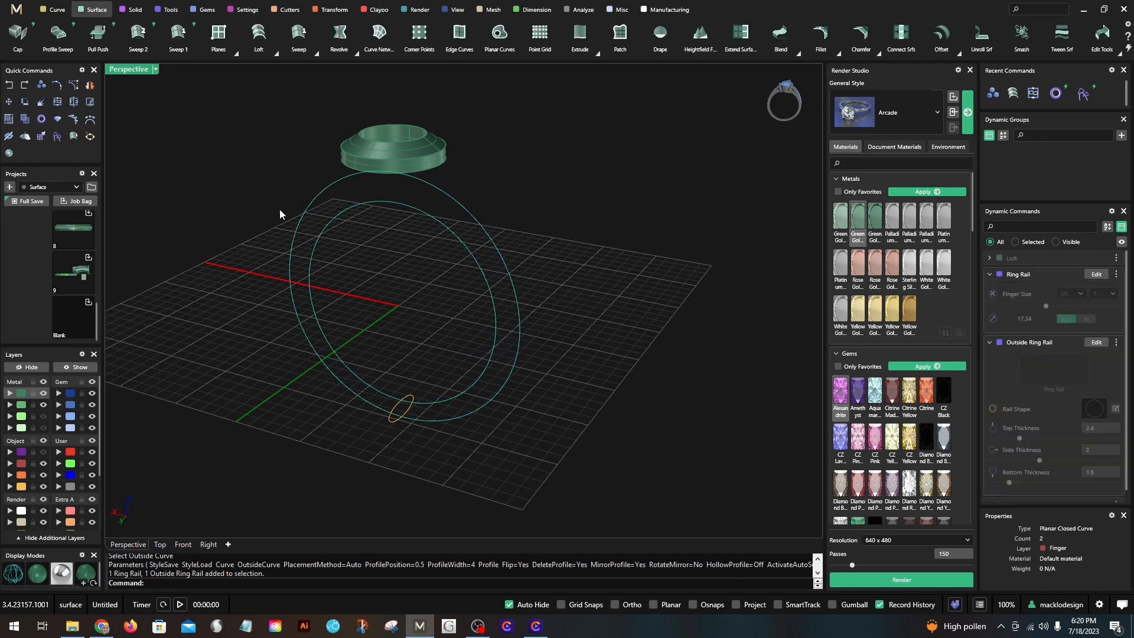
key(Escape)
shift+right_drag(298, 176, 297, 193)
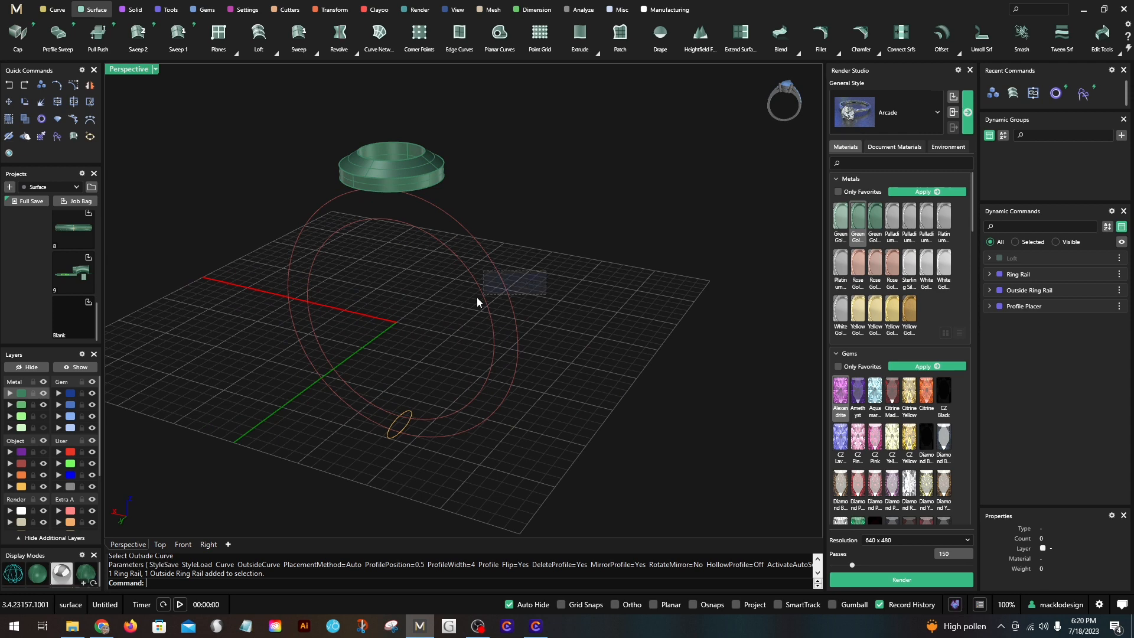
drag(477, 302, 478, 319)
click(138, 33)
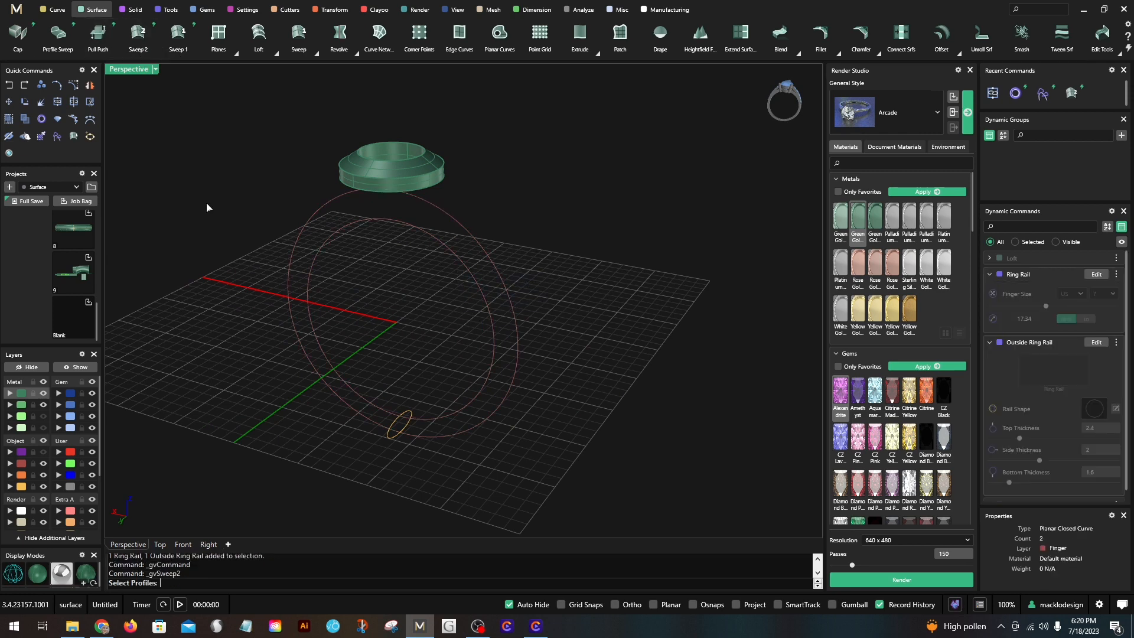
click(407, 430)
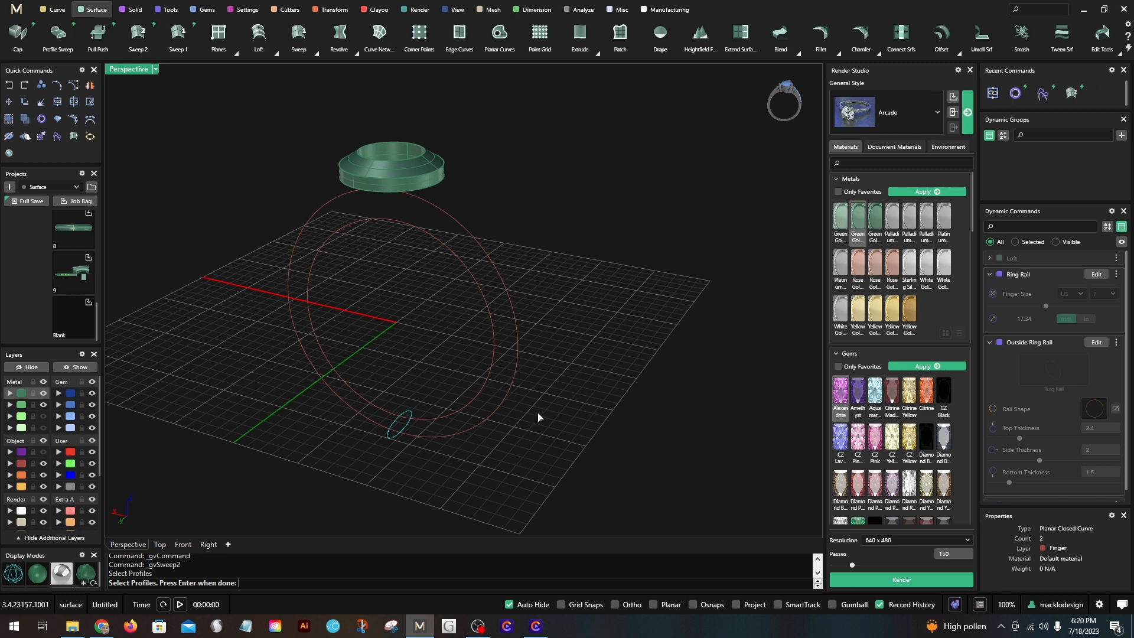
key(Return)
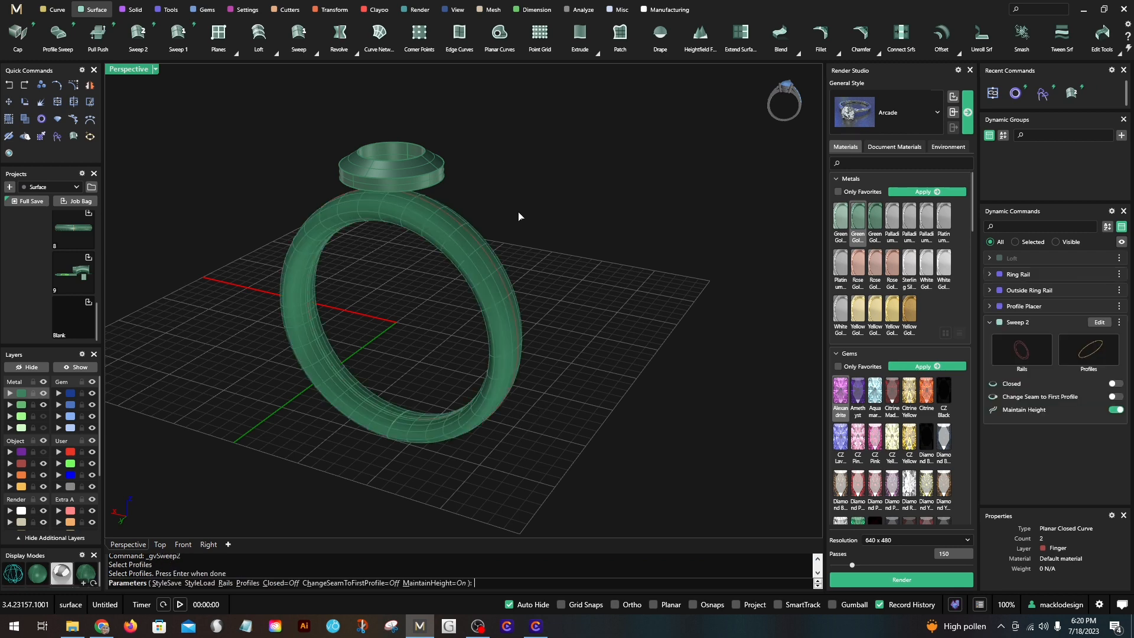
mouse_move(619, 306)
right_down()
mouse_move(485, 279)
mouse_move(634, 308)
right_up()
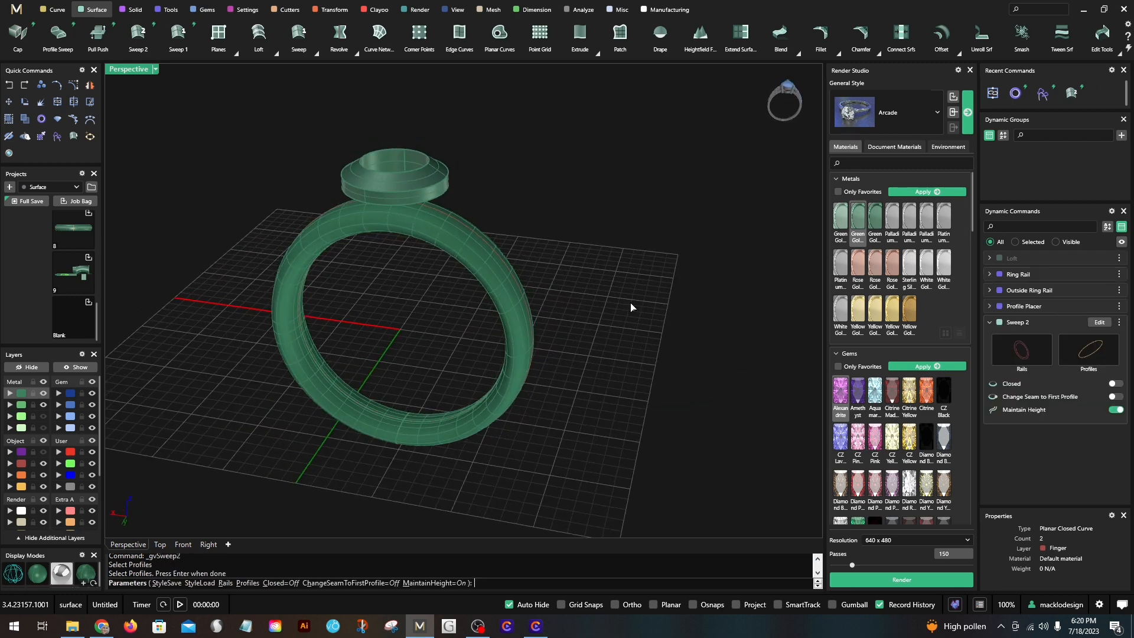
key(Return)
Step: Finish the Sweep 2 shank and switch the Perspective view to Rendered display
right_drag(566, 298, 620, 313)
click(144, 72)
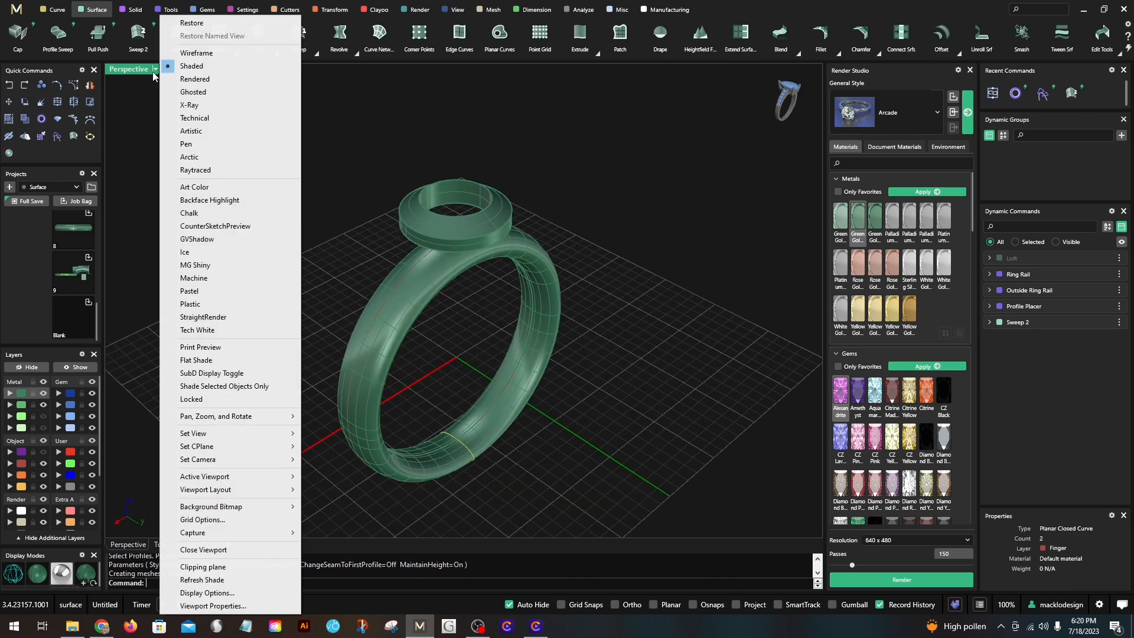
click(195, 79)
scroll(330, 200, down, 4)
mouse_move(485, 352)
right_down()
mouse_move(557, 352)
mouse_move(480, 343)
right_up()
Step: Assign the top solid and the shank to the Metal 03 layer and make that layer visible
click(418, 211)
shift+click(371, 269)
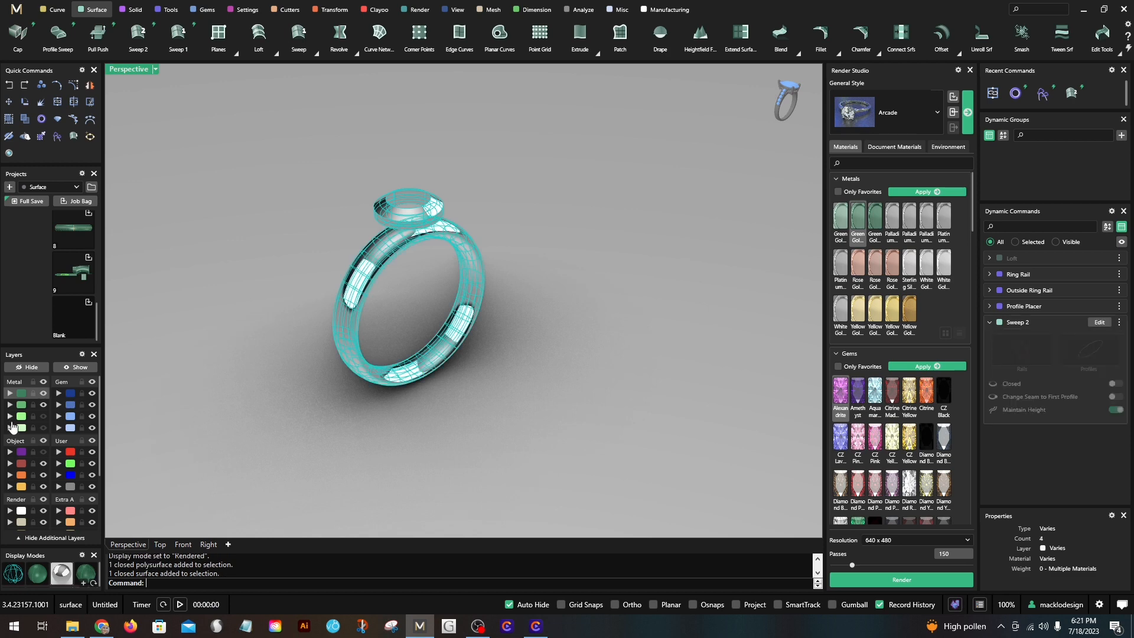
click(10, 416)
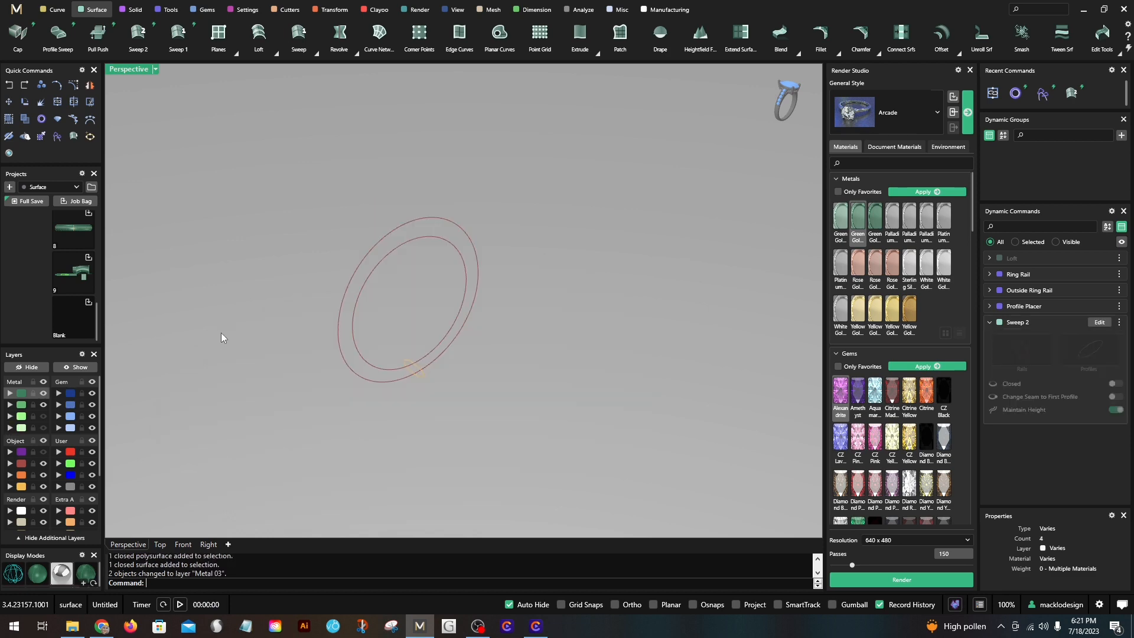
click(43, 416)
right_drag(287, 349, 355, 407)
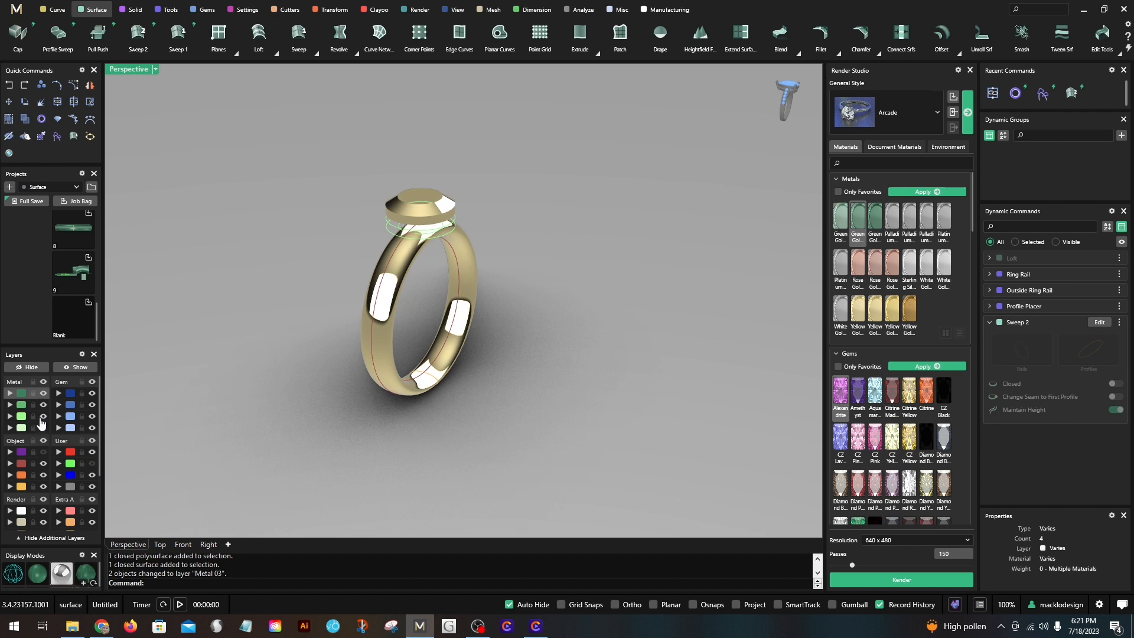
Step: Reassign the shank and the top solid to the Metal 02 layer and hide the Metal 03 layer
click(404, 278)
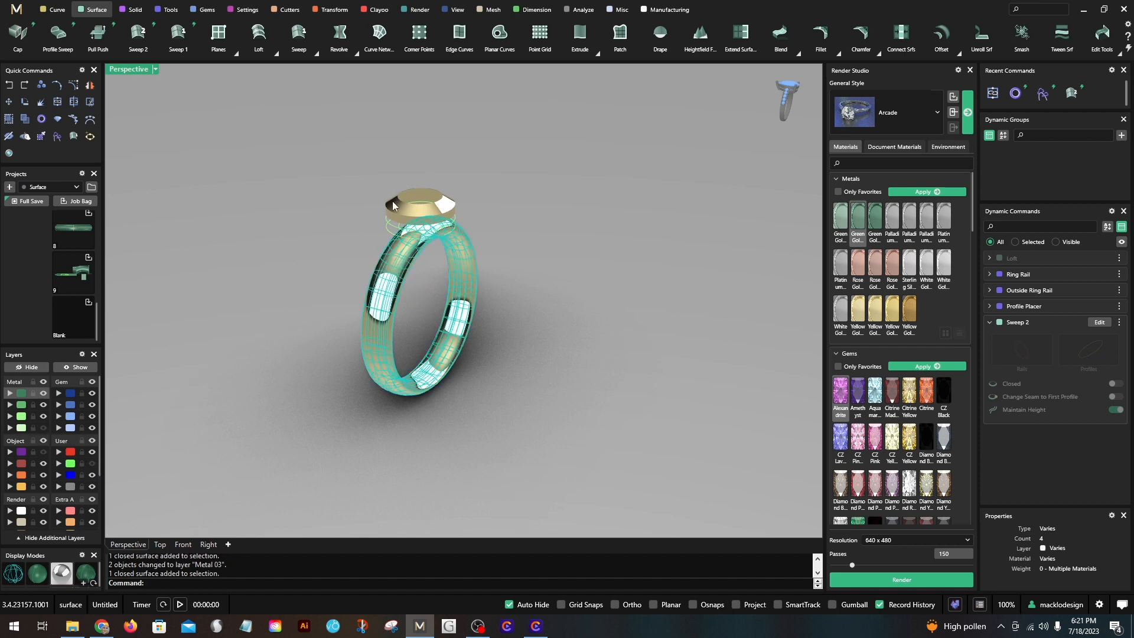
click(392, 201)
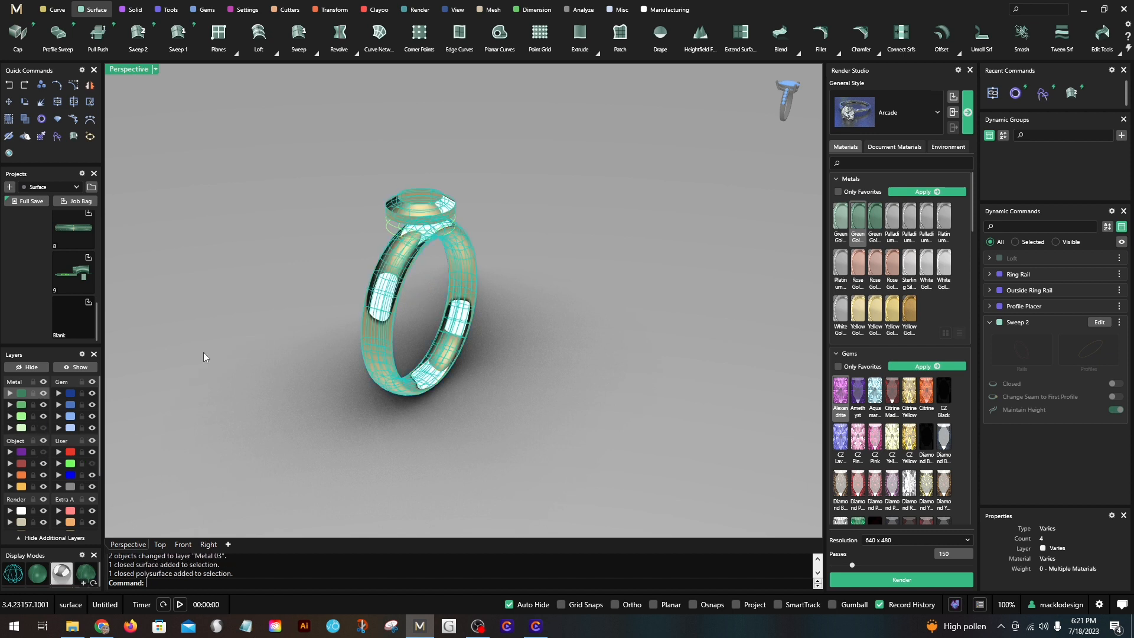
click(10, 406)
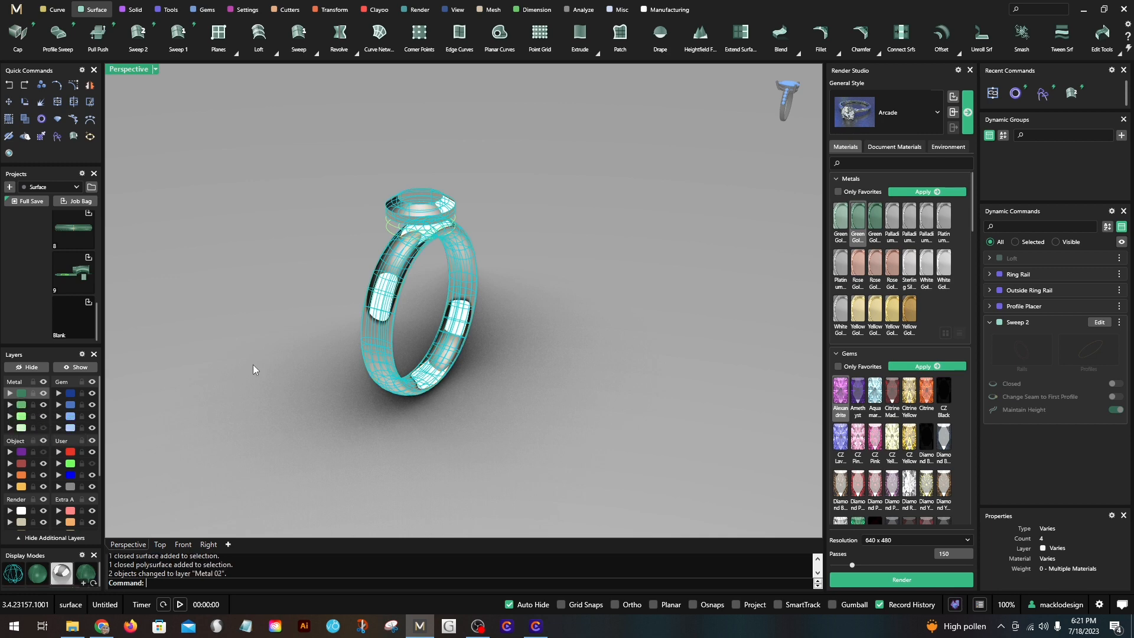
click(265, 365)
shift+right_drag(300, 371, 294, 394)
click(43, 417)
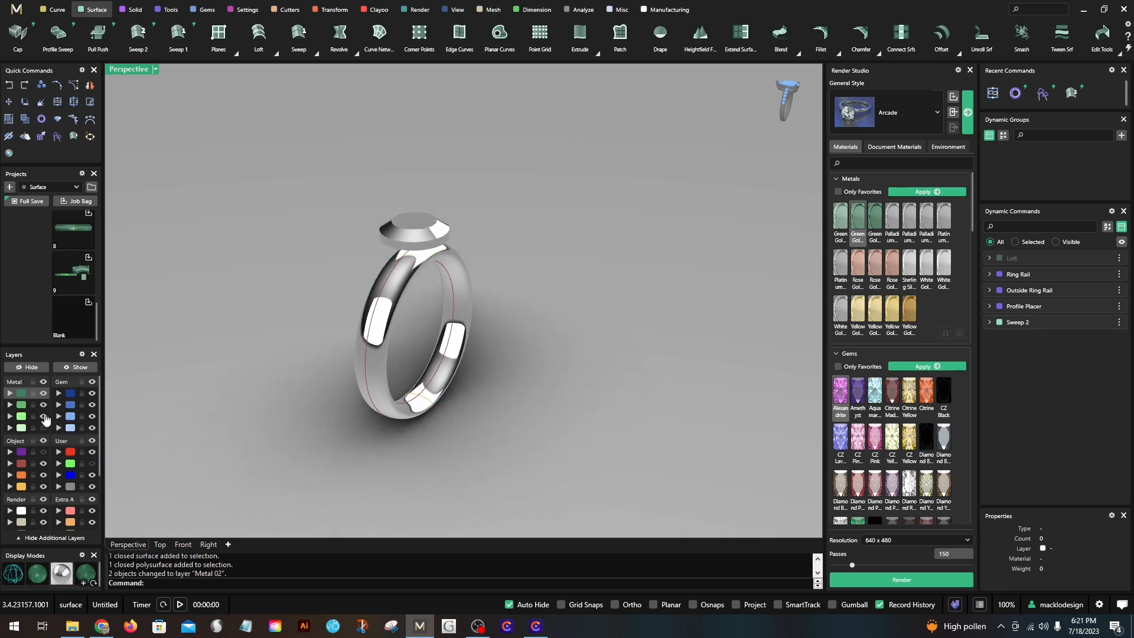
Step: Examine the rendered ring from several angles, including the profile curve at the base of the shank
scroll(311, 357, down, 4)
right_drag(314, 356, 384, 355)
shift+right_drag(484, 353, 442, 458)
scroll(408, 441, up, 6)
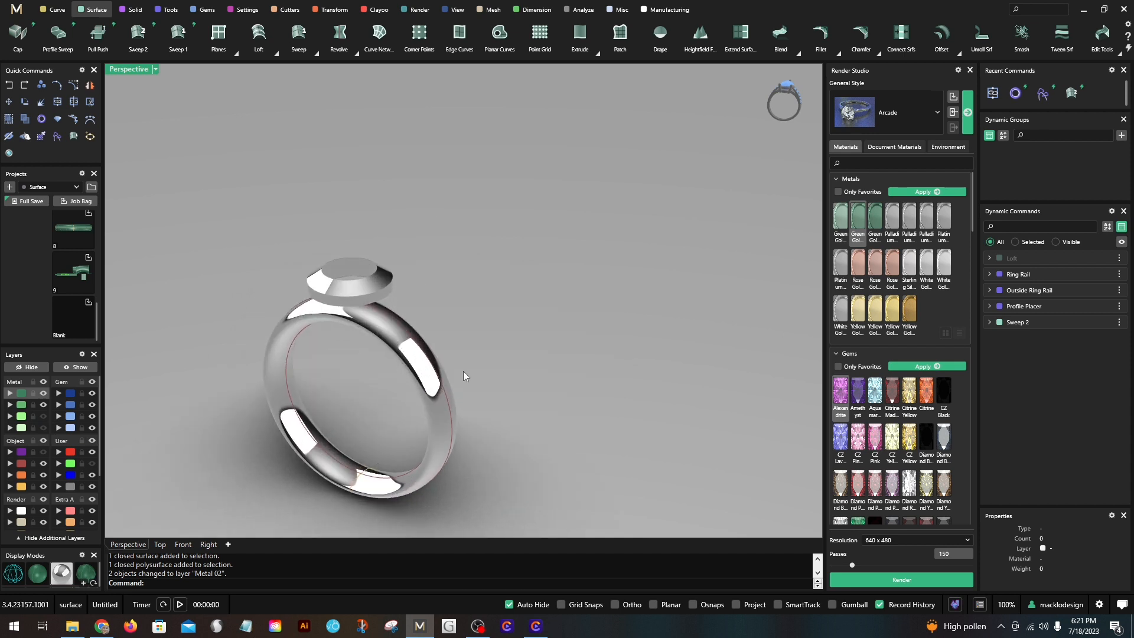
right_drag(506, 430, 466, 328)
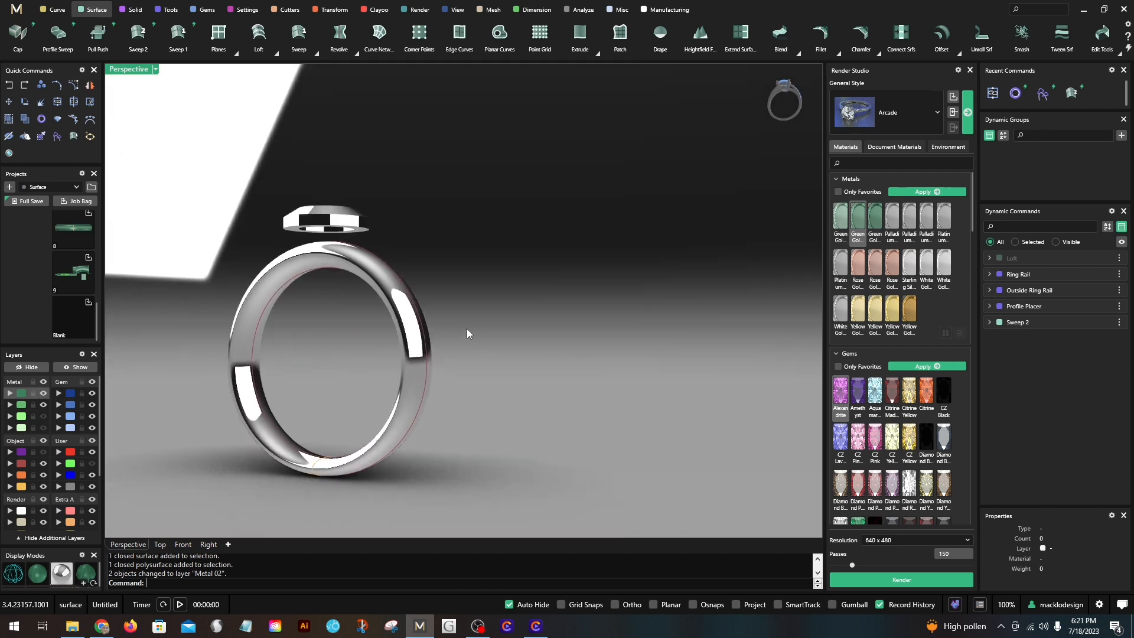
scroll(315, 471, up, 3)
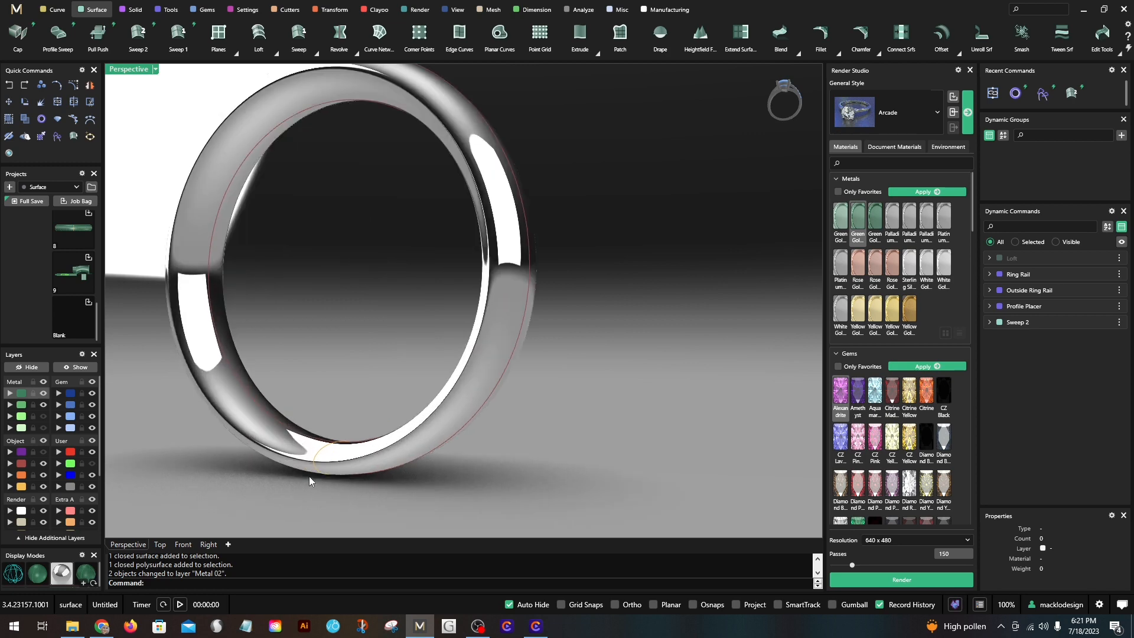
click(340, 460)
click(340, 430)
right_drag(339, 431, 346, 476)
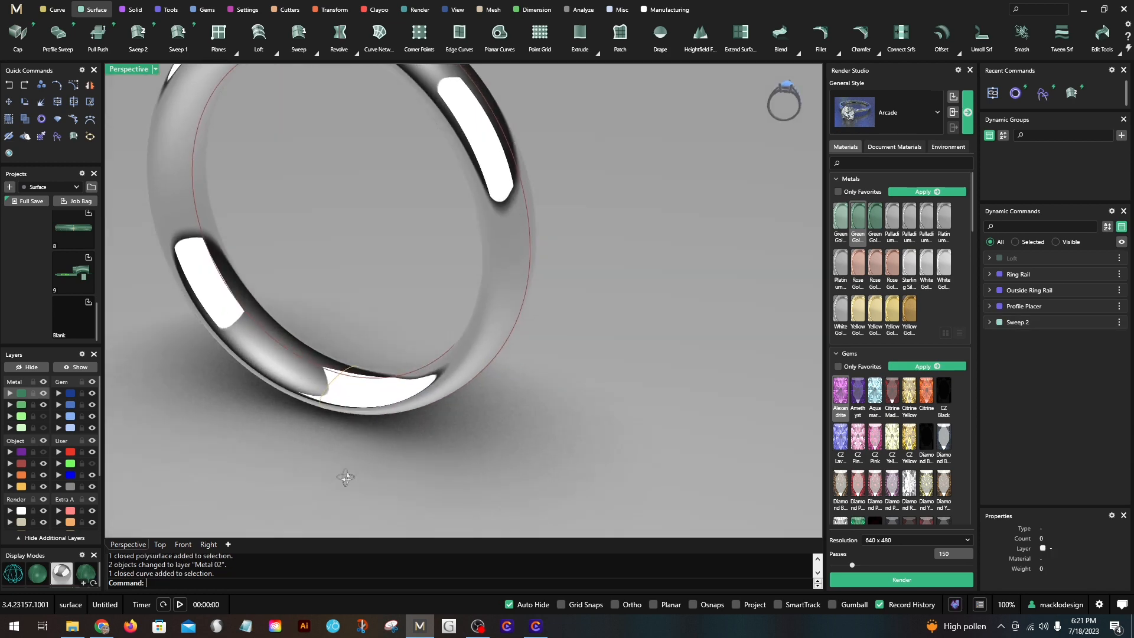
scroll(350, 423, down, 4)
right_drag(351, 424, 424, 446)
Step: Return the Perspective view to Shaded display
click(127, 71)
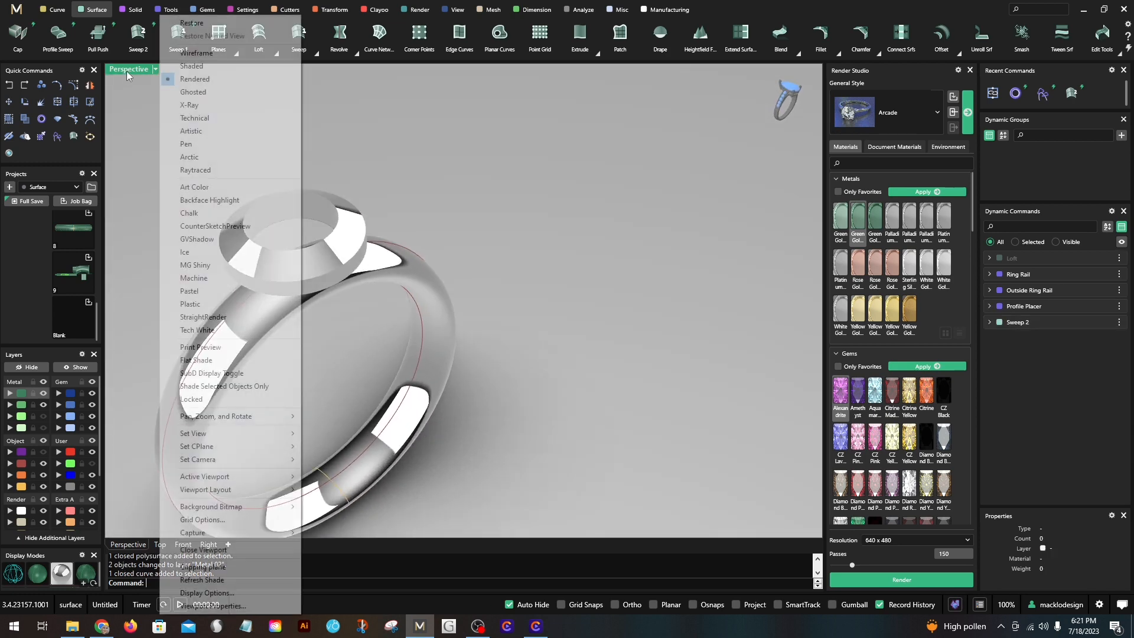
click(201, 51)
scroll(405, 314, down, 3)
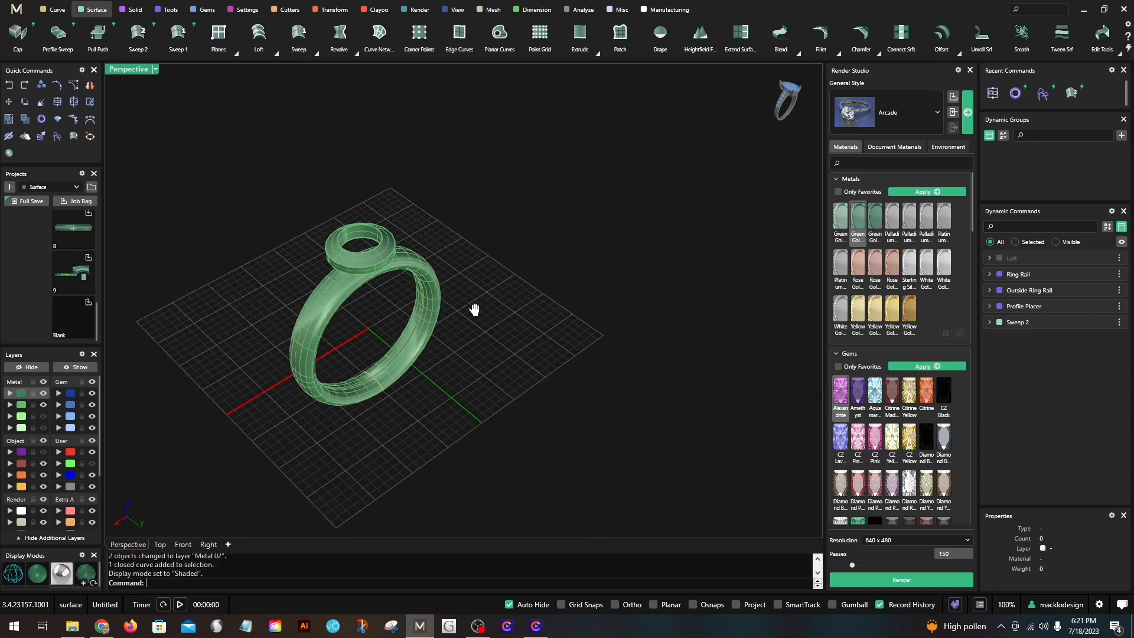
scroll(368, 359, up, 5)
right_drag(373, 317, 369, 368)
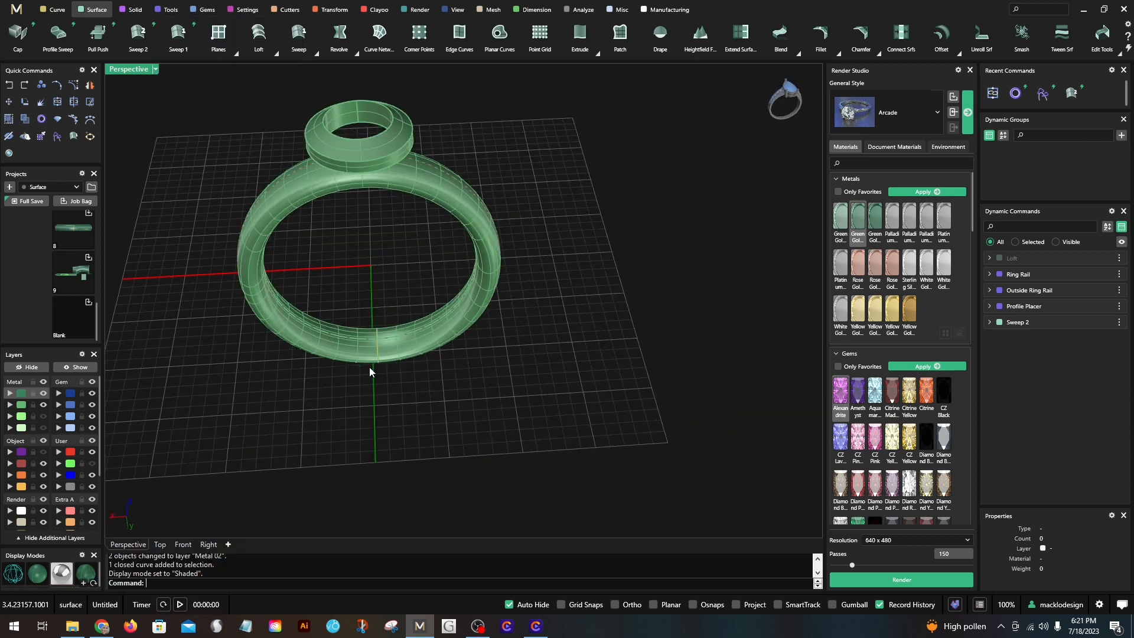
Step: Move the swept shank off the ring rails to beyond the far edge of the grid
click(402, 360)
scroll(277, 303, down, 1)
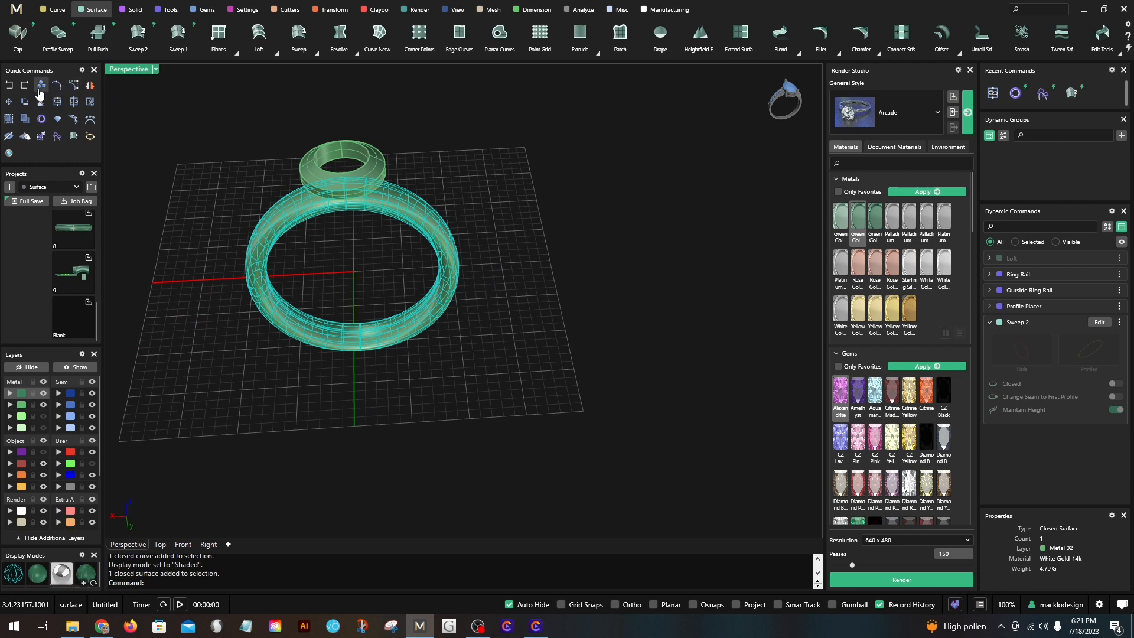
click(9, 101)
click(384, 348)
scroll(384, 348, down, 1)
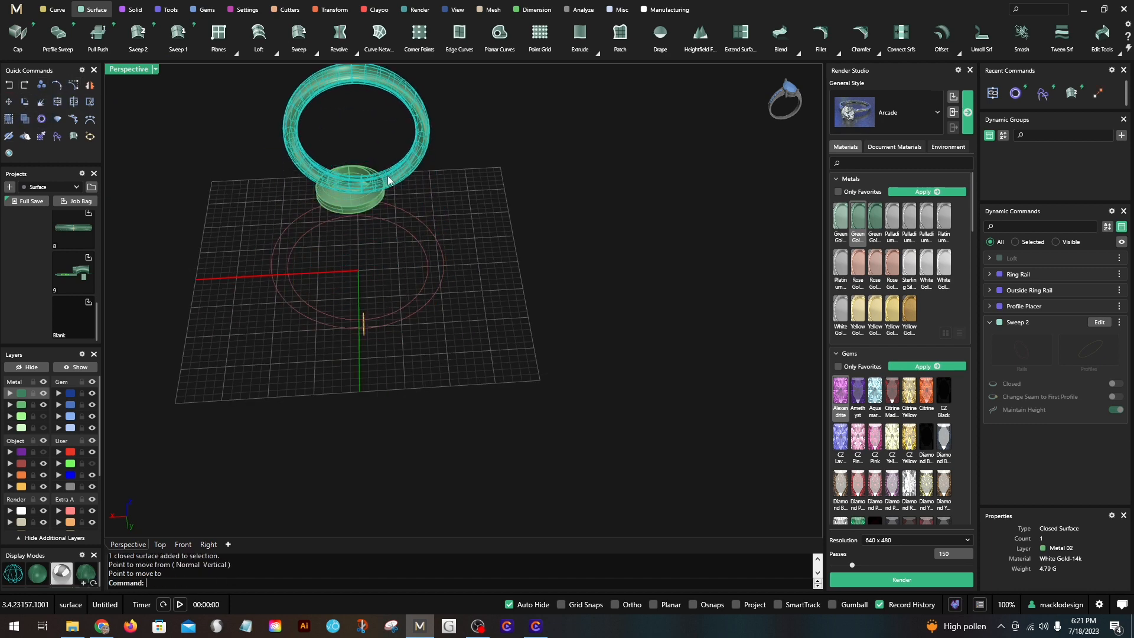
click(390, 157)
key(Escape)
Step: Move the ring-shaped top solid sideways to clear space beside the grid
scroll(468, 201, down, 1)
click(356, 188)
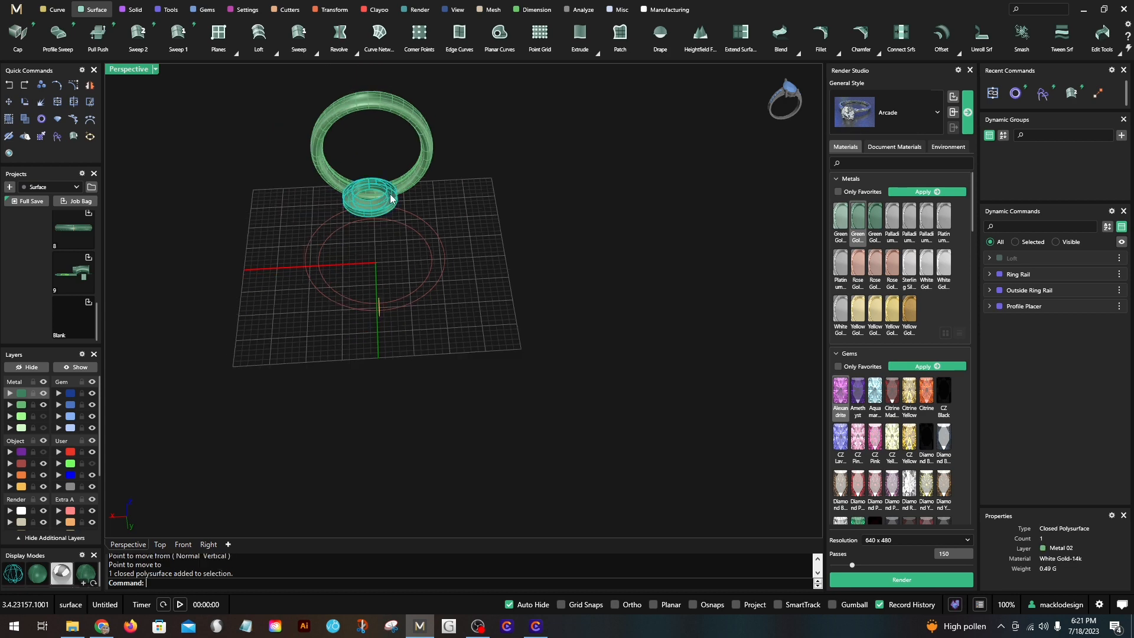
drag(328, 192, 178, 197)
click(471, 233)
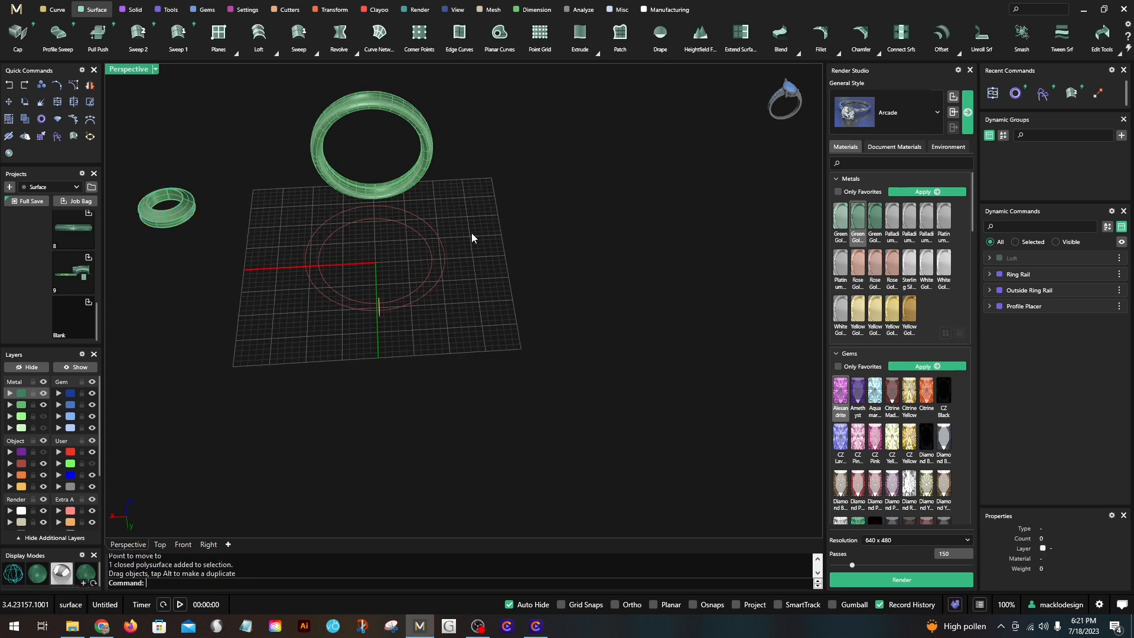
Step: Reopen the placed oval profile for editing and replace it with Shank library profile 05
right_drag(471, 232, 389, 260)
scroll(349, 250, up, 6)
double_click(350, 250)
scroll(350, 248, down, 3)
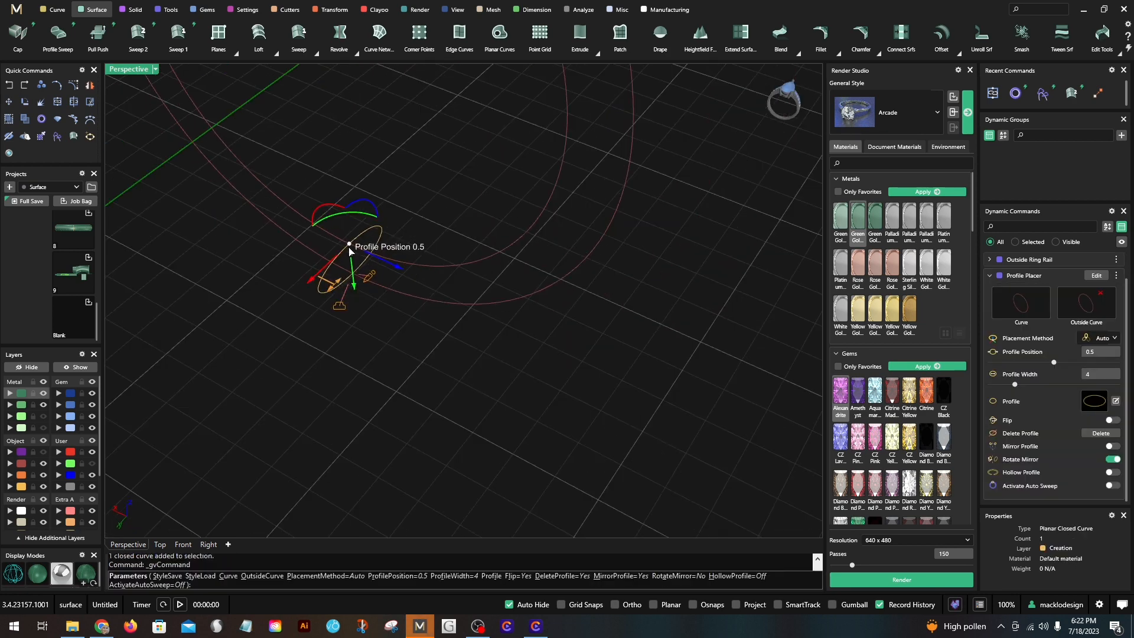
right_drag(385, 339, 370, 318)
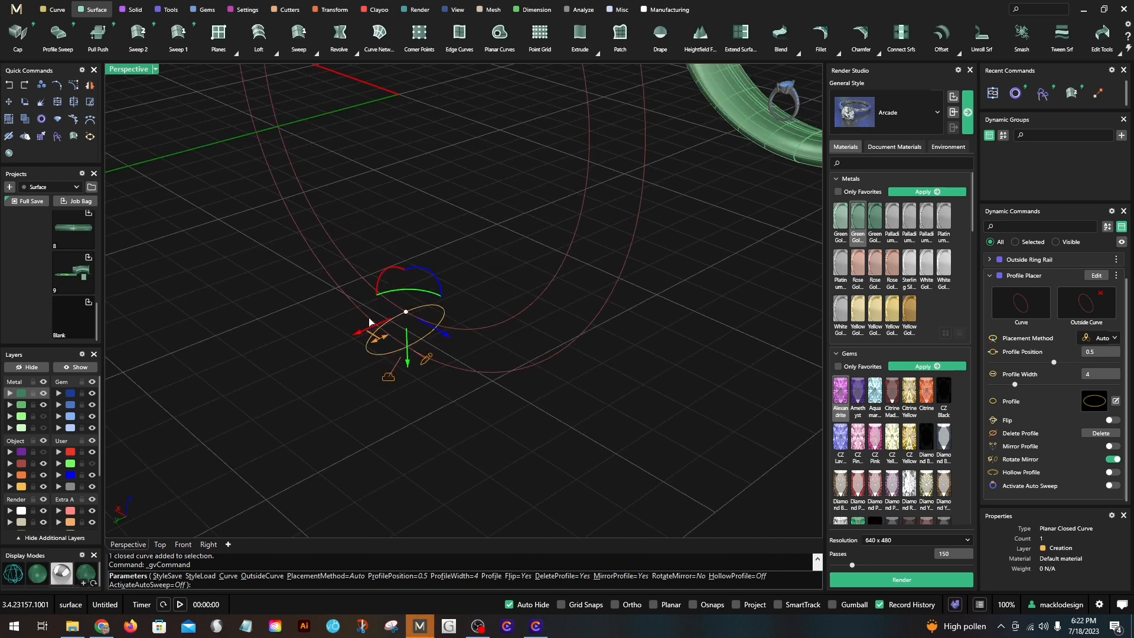
click(388, 379)
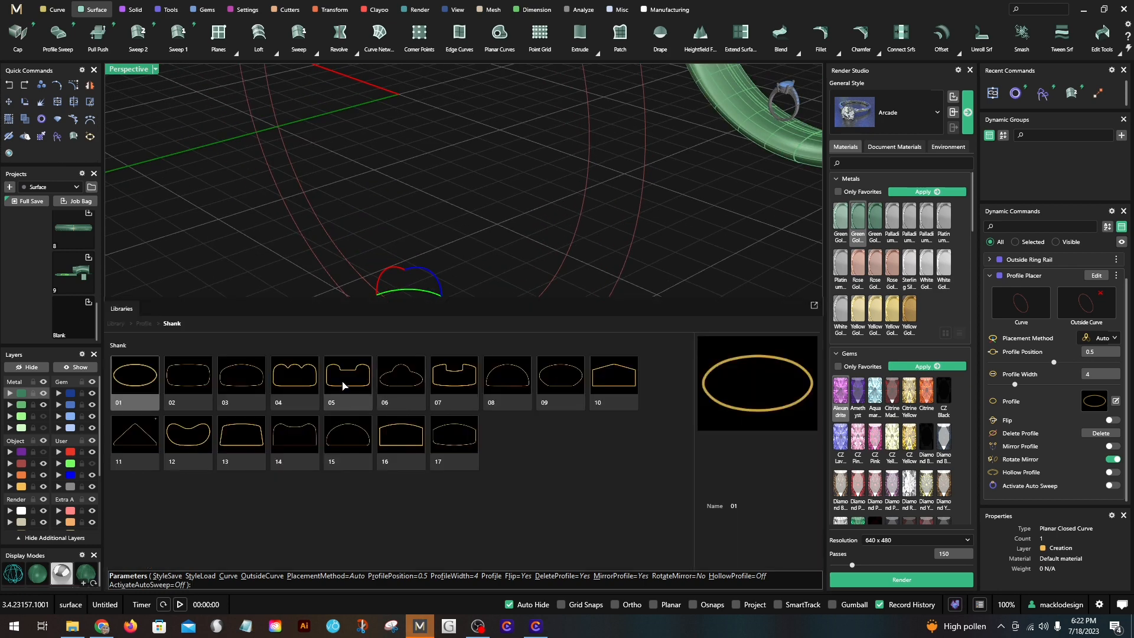
click(349, 381)
Step: Widen the placed profile to 7.4 mm and finish editing it
right_drag(387, 374, 380, 349)
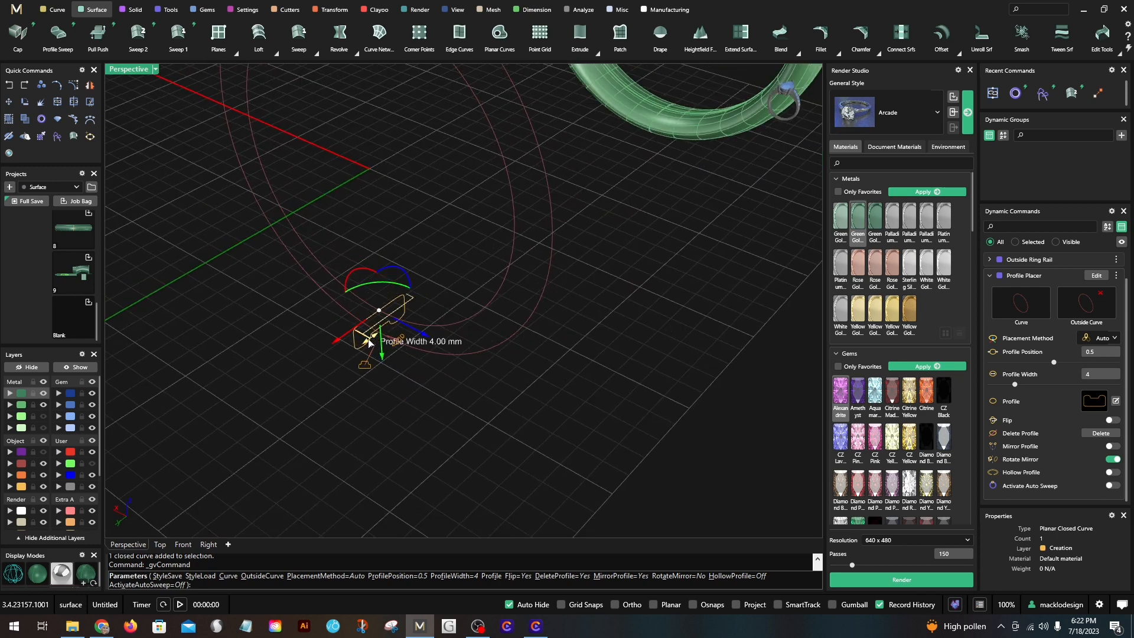
drag(369, 341, 334, 359)
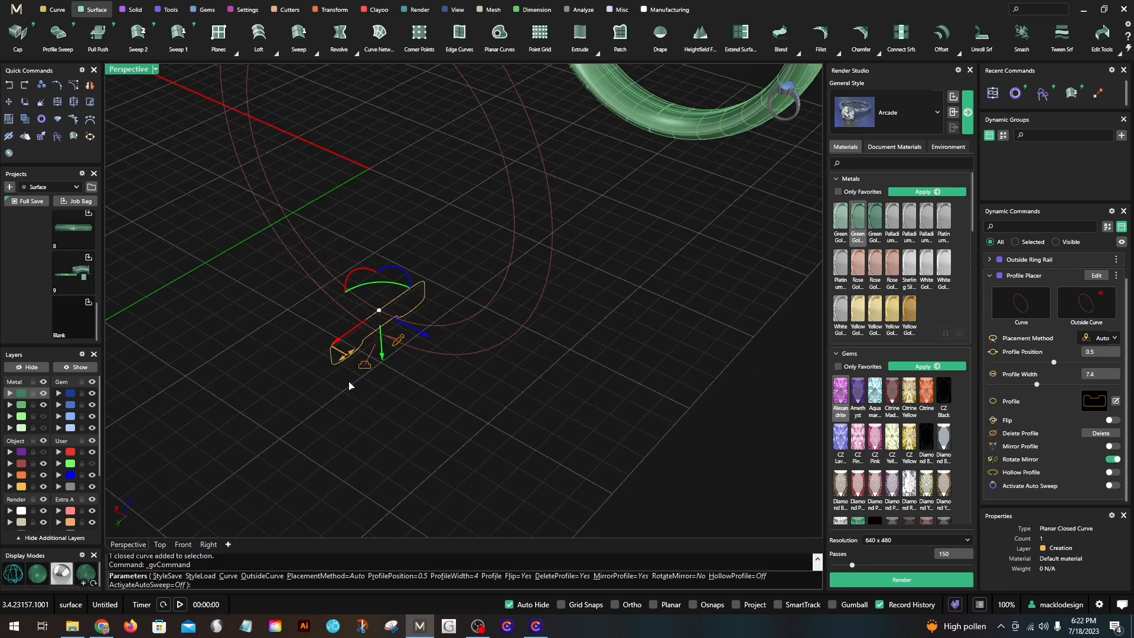
right_click(378, 401)
Step: Sweep the grooved profile along the inner and outside ring rails with Sweep 2, keeping Maintain Height on
scroll(401, 391, down, 3)
shift+right_drag(484, 379, 513, 373)
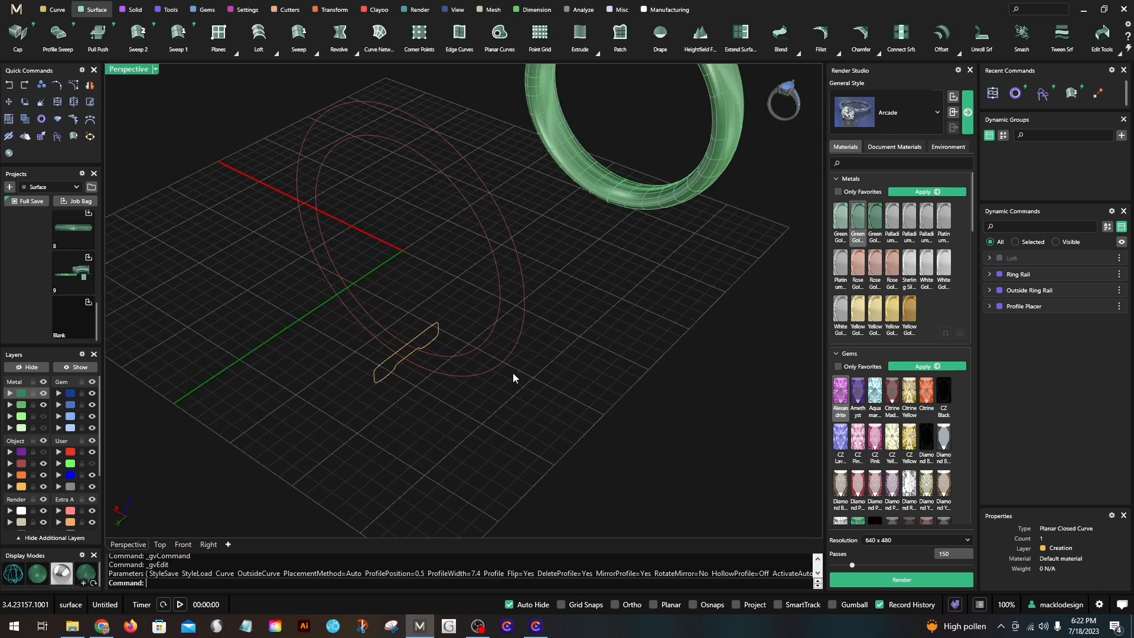
shift+drag(524, 374, 489, 318)
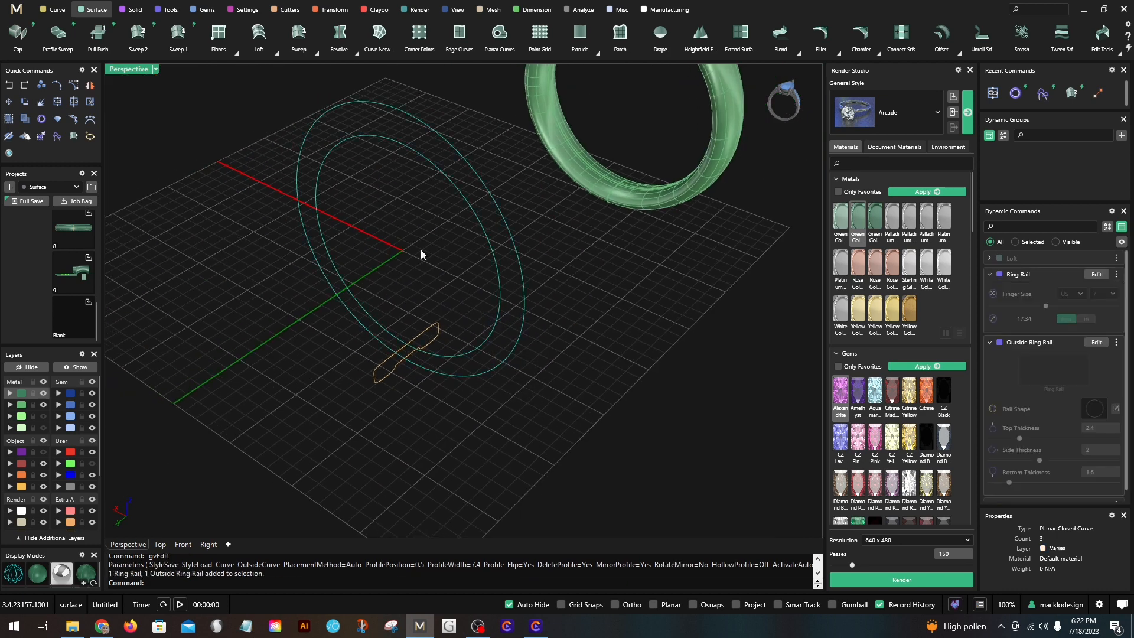
click(137, 37)
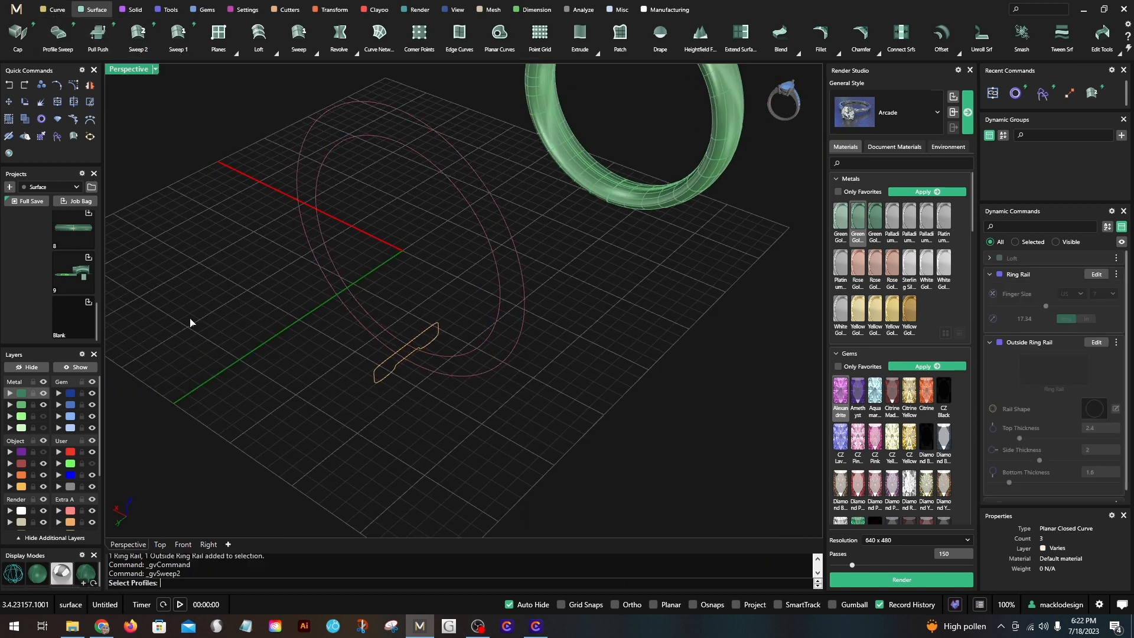
click(380, 381)
key(Return)
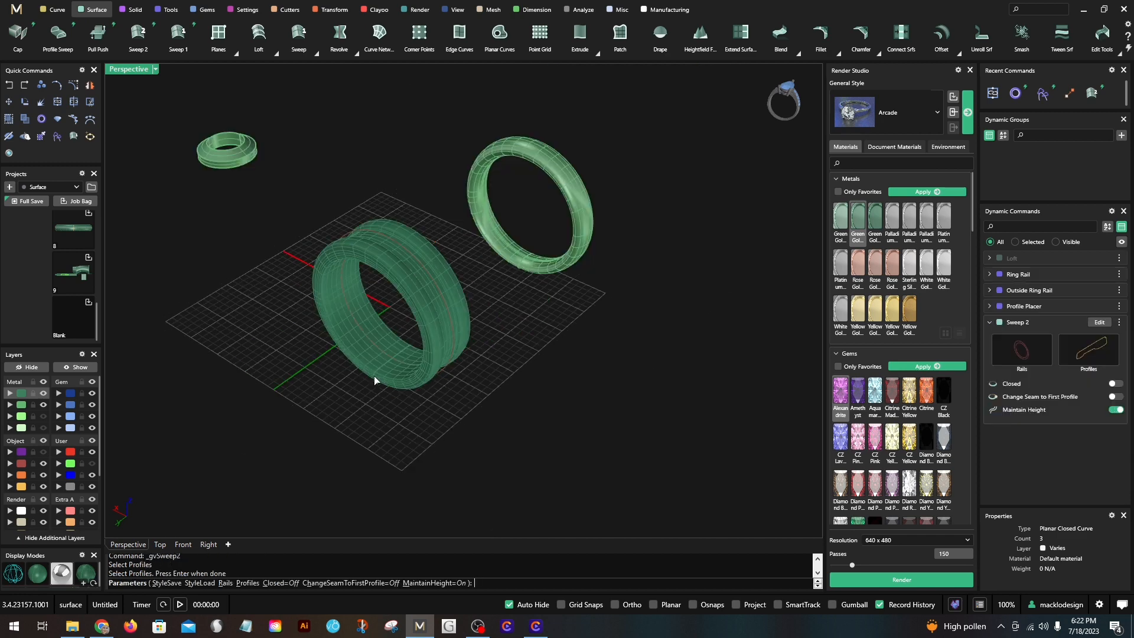
key(Return)
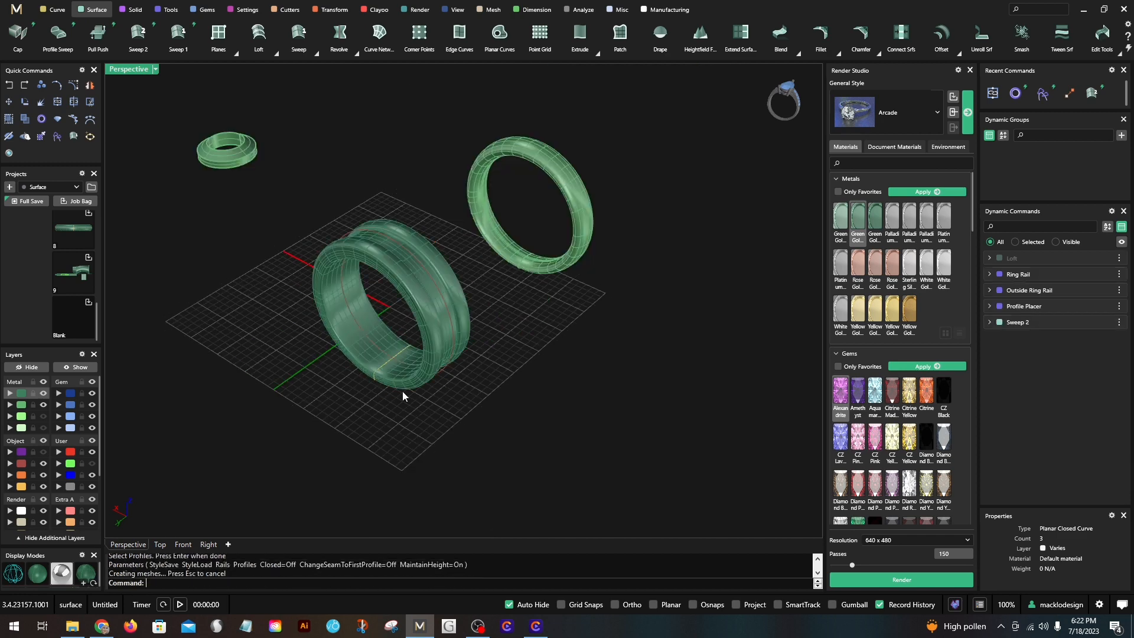
Step: Switch the Perspective view to Rendered display and examine the grooved band beside the oval-profile shank
click(133, 72)
click(201, 79)
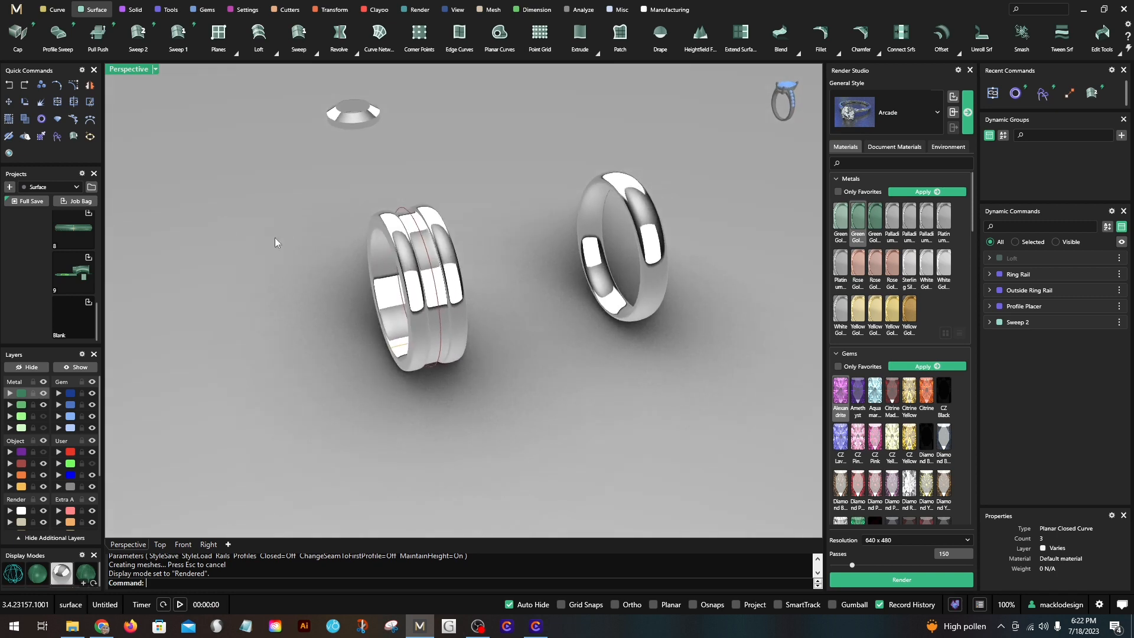
right_drag(275, 237, 486, 302)
Step: Return the Perspective view to Shaded display and examine the grooved band, the first shank and the top solid
click(124, 71)
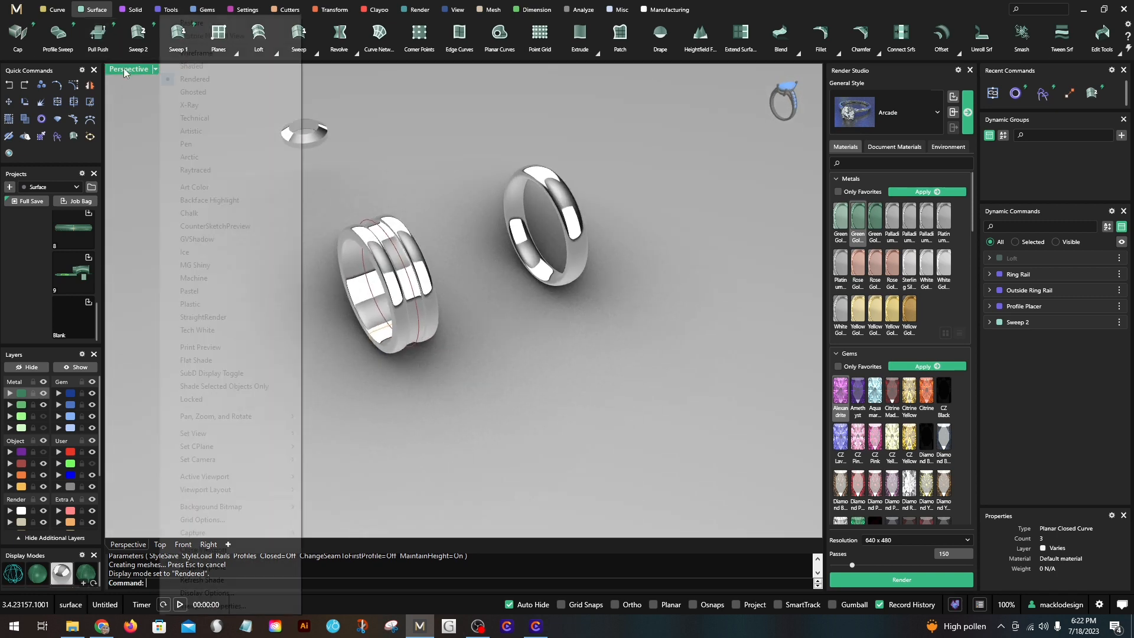
click(199, 67)
mouse_move(253, 233)
right_down()
mouse_move(268, 266)
mouse_move(329, 326)
mouse_move(405, 322)
right_up()
scroll(355, 293, up, 2)
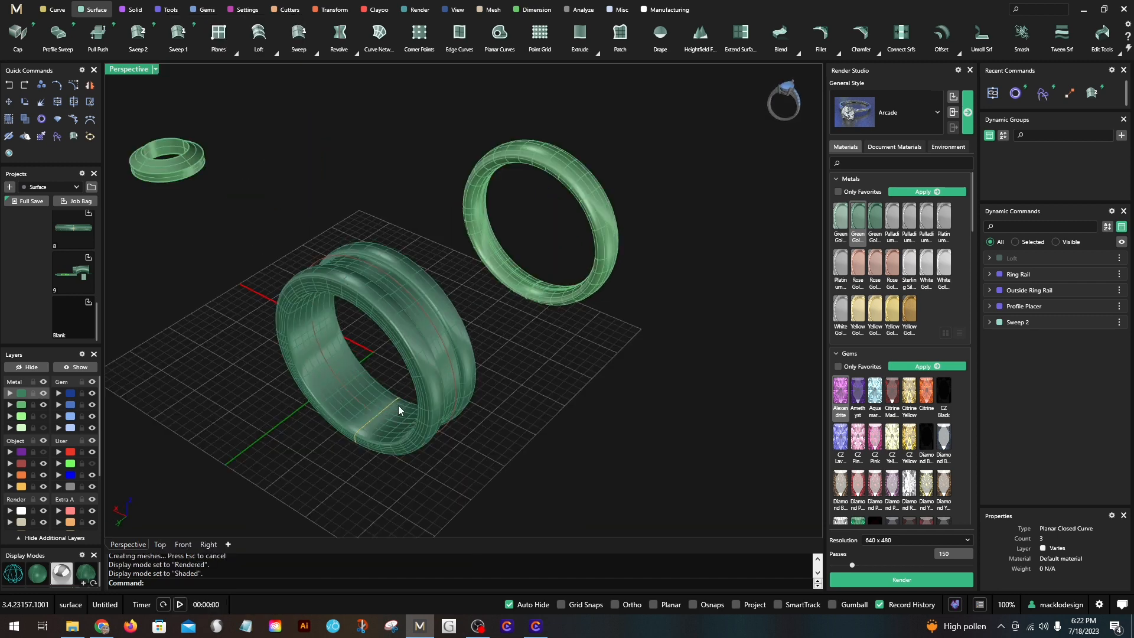
scroll(473, 363, down, 4)
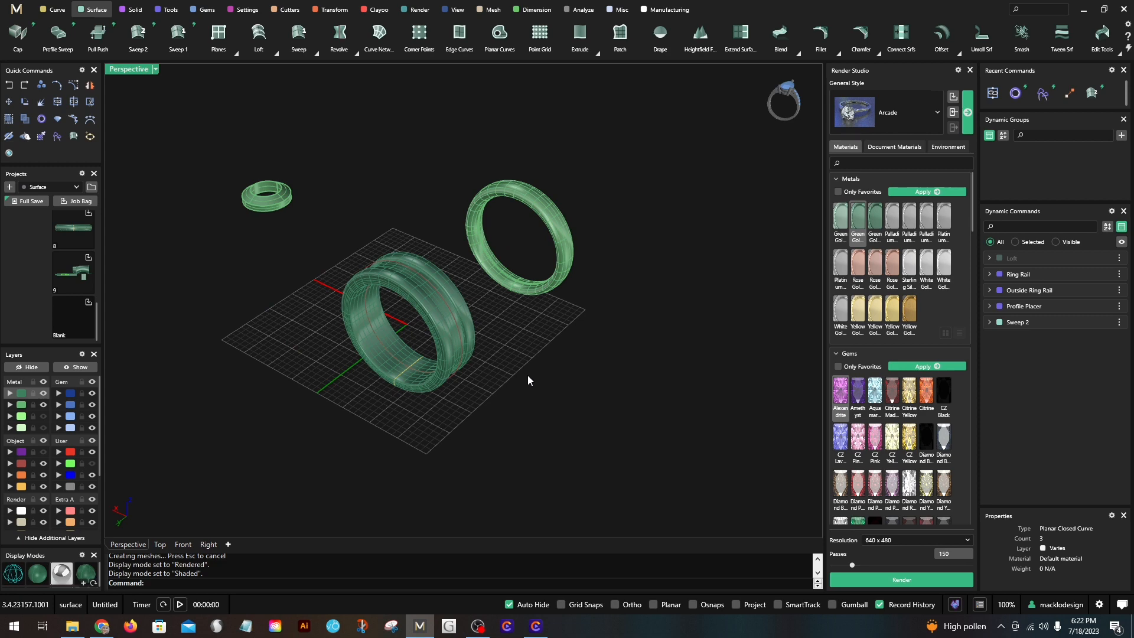
scroll(496, 314, up, 2)
mouse_move(549, 373)
right_down()
mouse_move(555, 382)
mouse_move(554, 361)
right_up()
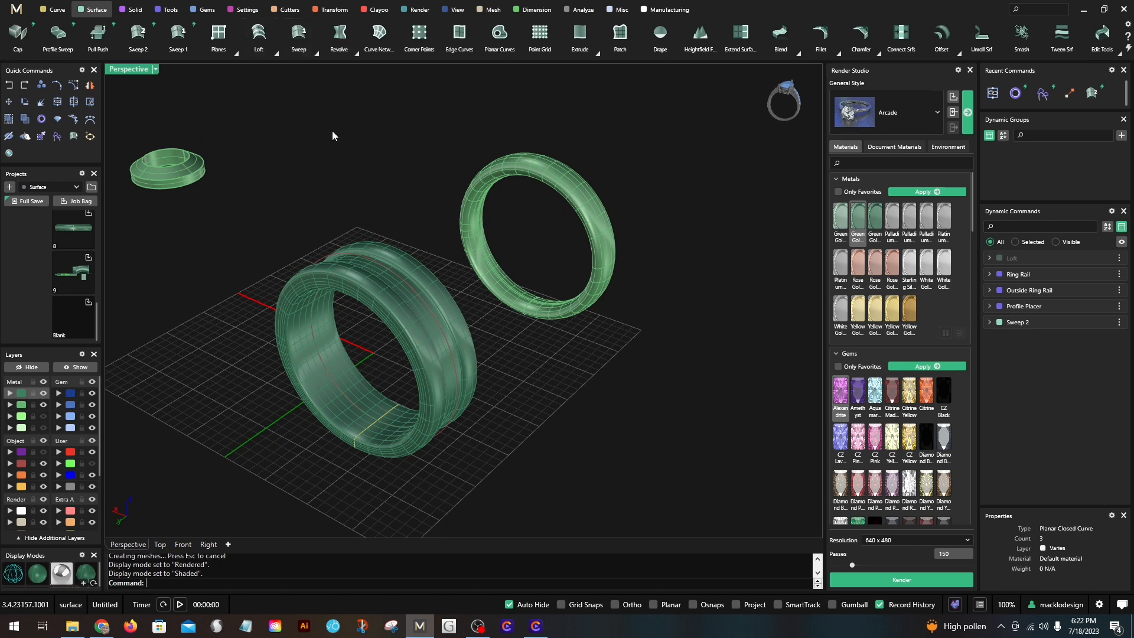
scroll(305, 205, down, 2)
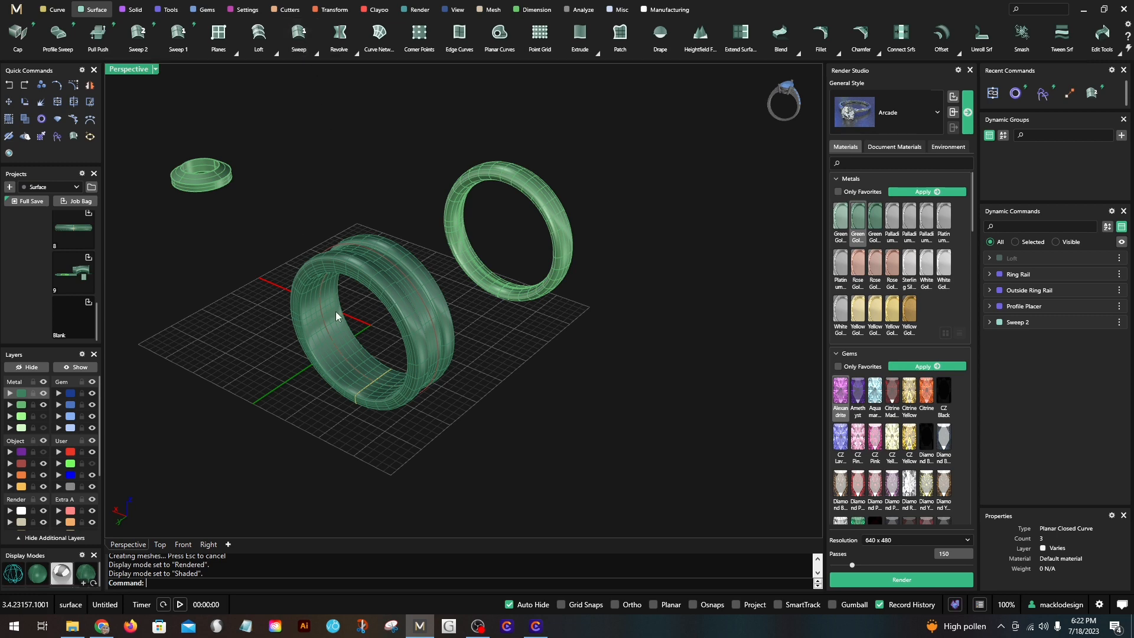
Step: Move the grooved band off the ring rails to a spot behind the oval-profile shank
shift+click(344, 379)
scroll(342, 366, down, 1)
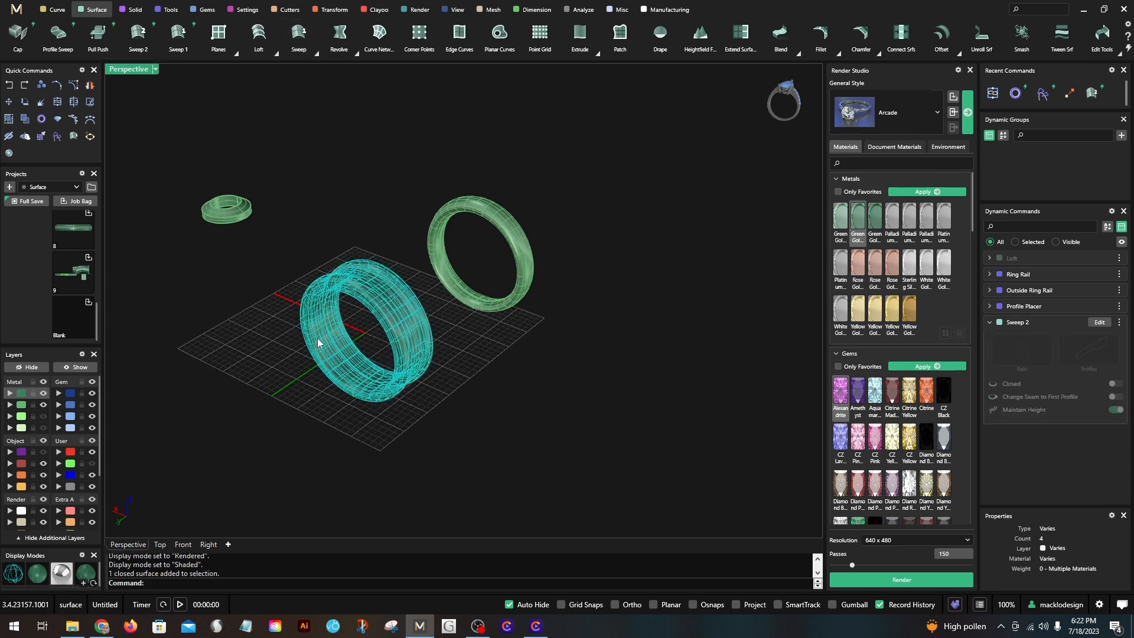
drag(321, 356, 519, 224)
click(541, 423)
Step: Delete the grooved profile curve and the outside ring rail, keeping the inner ring rail
click(356, 388)
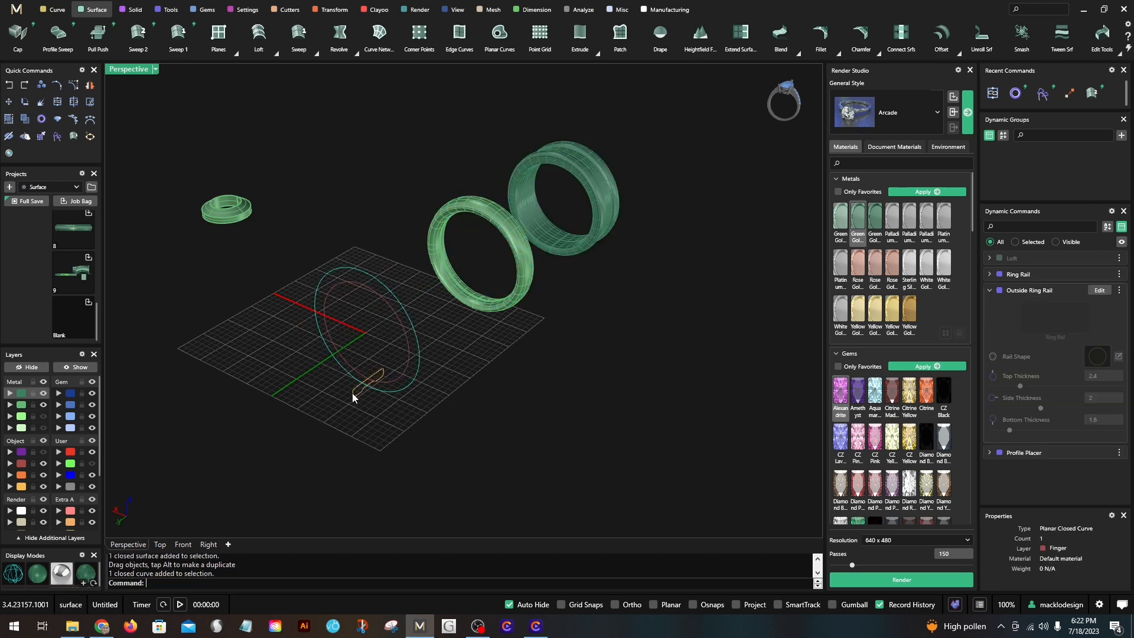
scroll(353, 392, up, 1)
scroll(371, 389, down, 1)
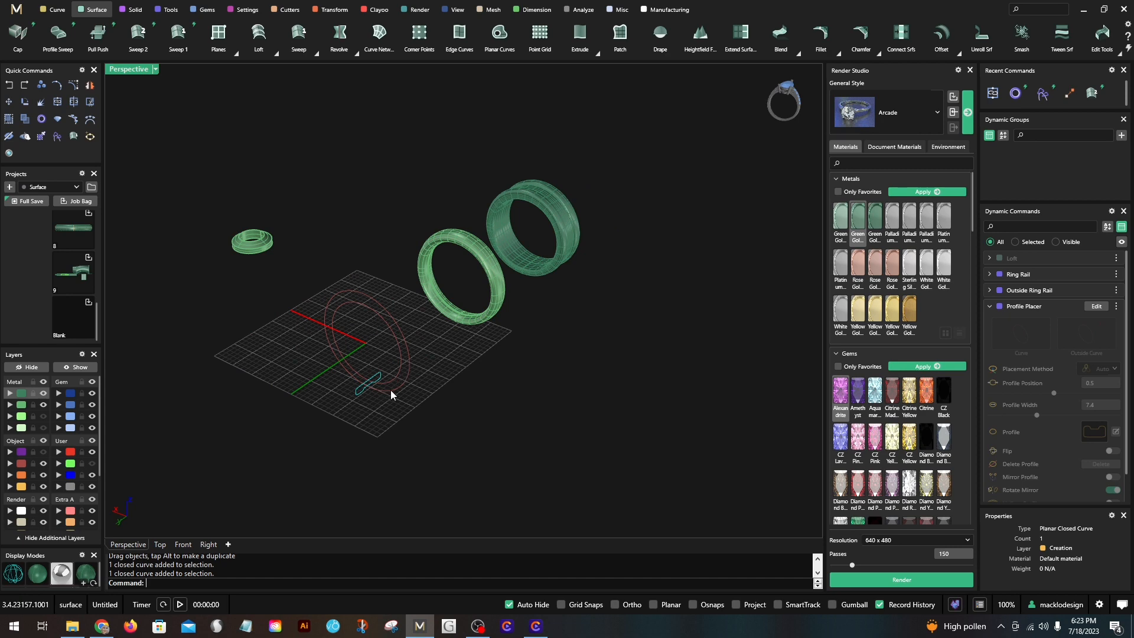
click(391, 390)
scroll(387, 381, up, 2)
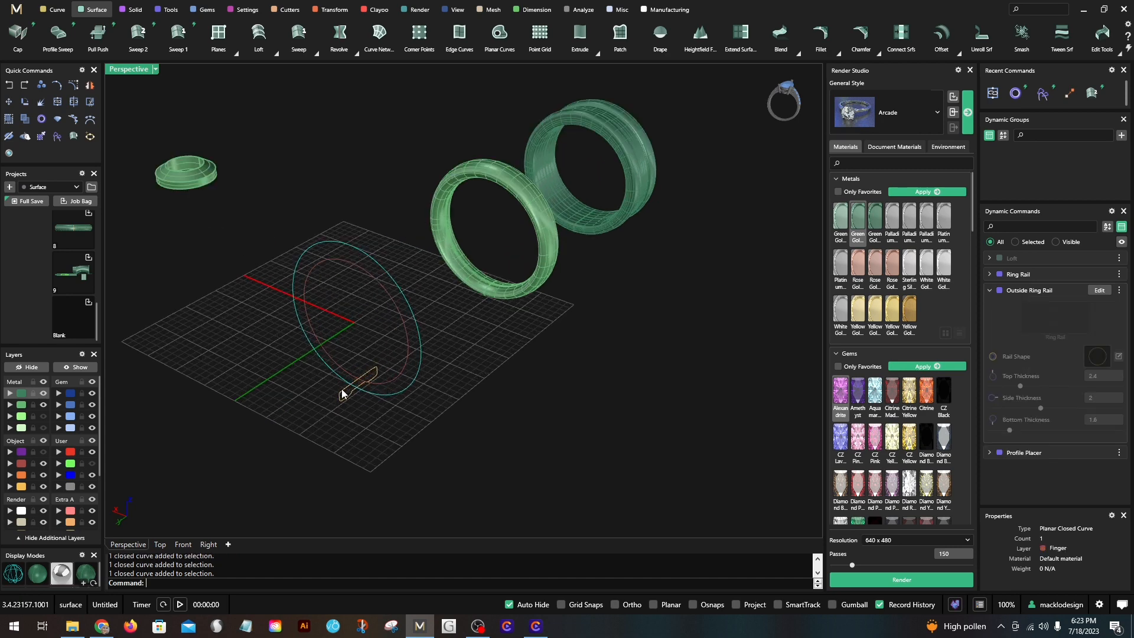
key(Delete)
click(400, 392)
scroll(402, 389, down, 2)
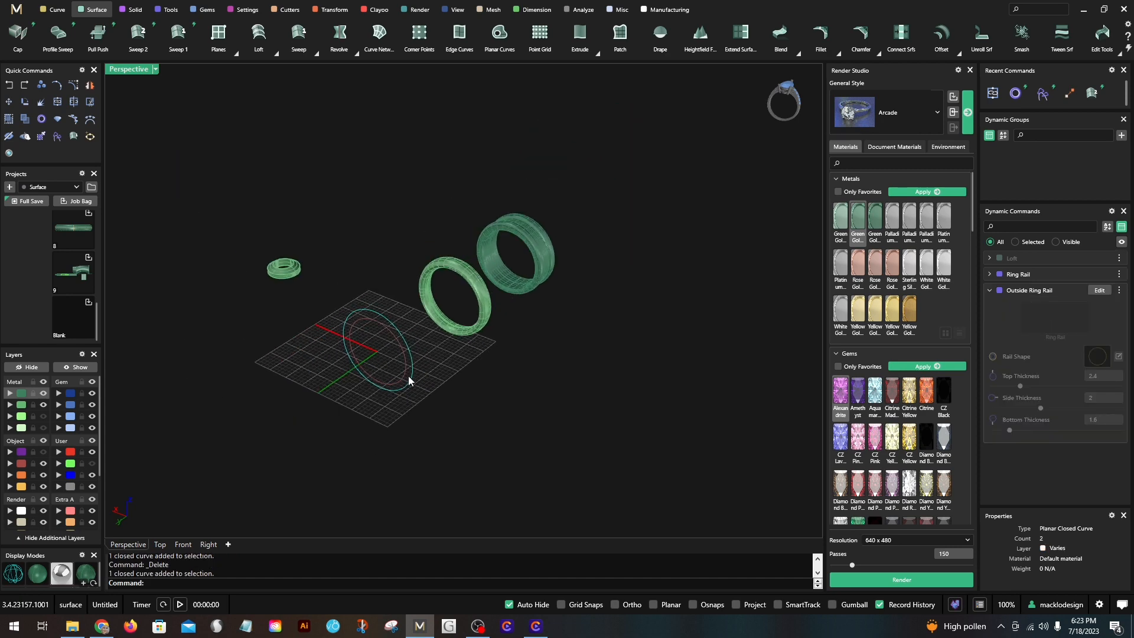
key(Delete)
scroll(401, 339, up, 6)
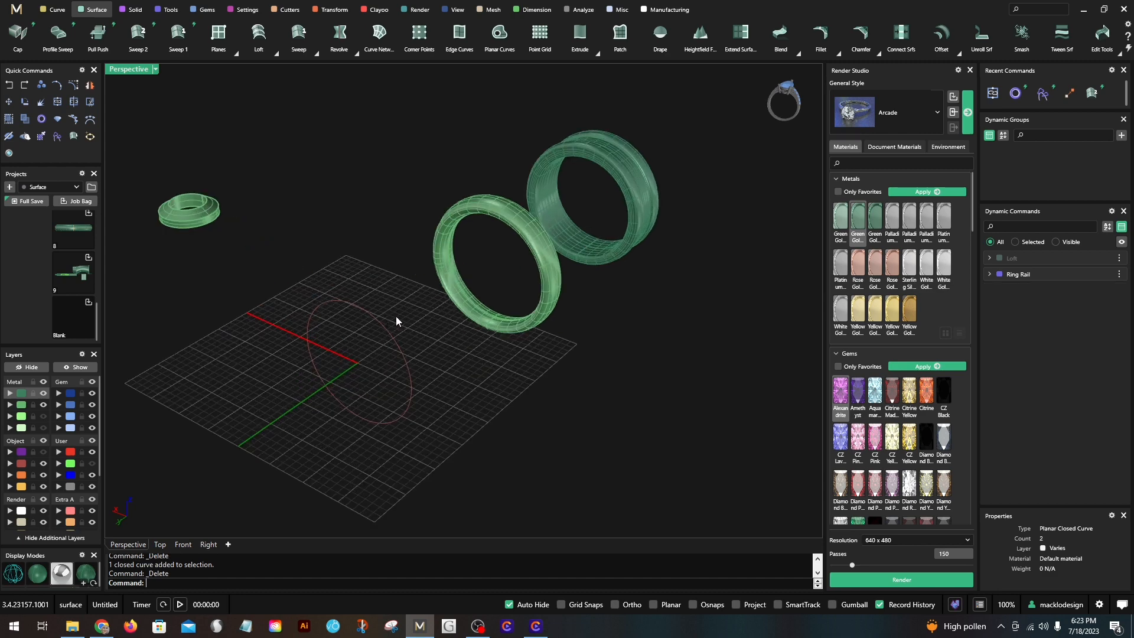
Step: Place a profile on the inner ring rail with Profile Placer, using shank profile 04 from the library
right_drag(396, 319, 422, 408)
click(378, 420)
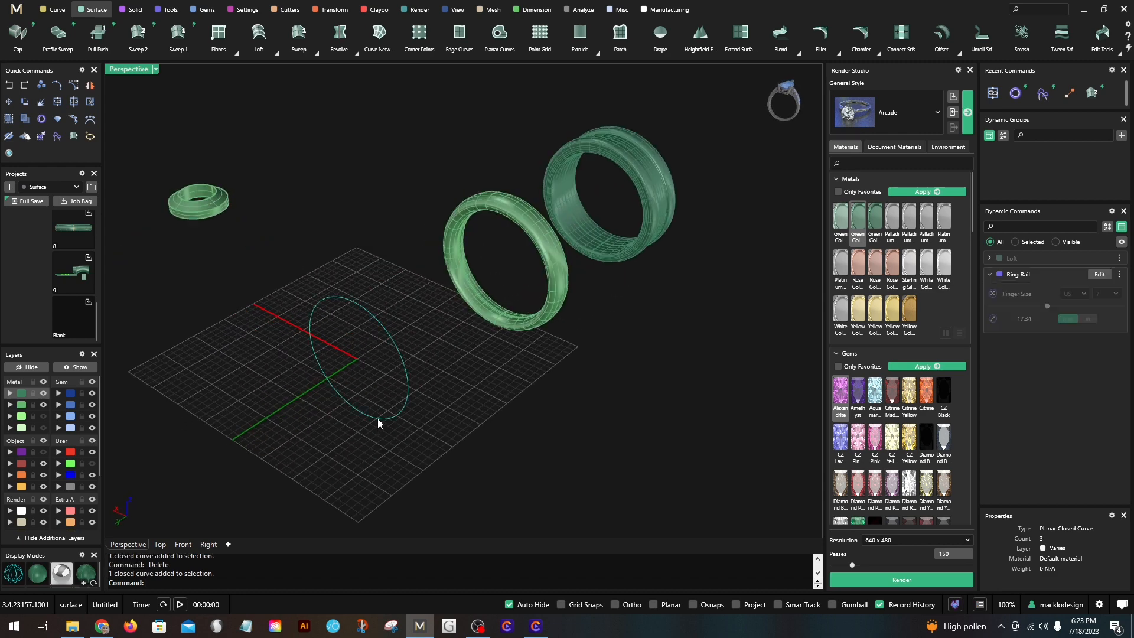
middle_click(405, 394)
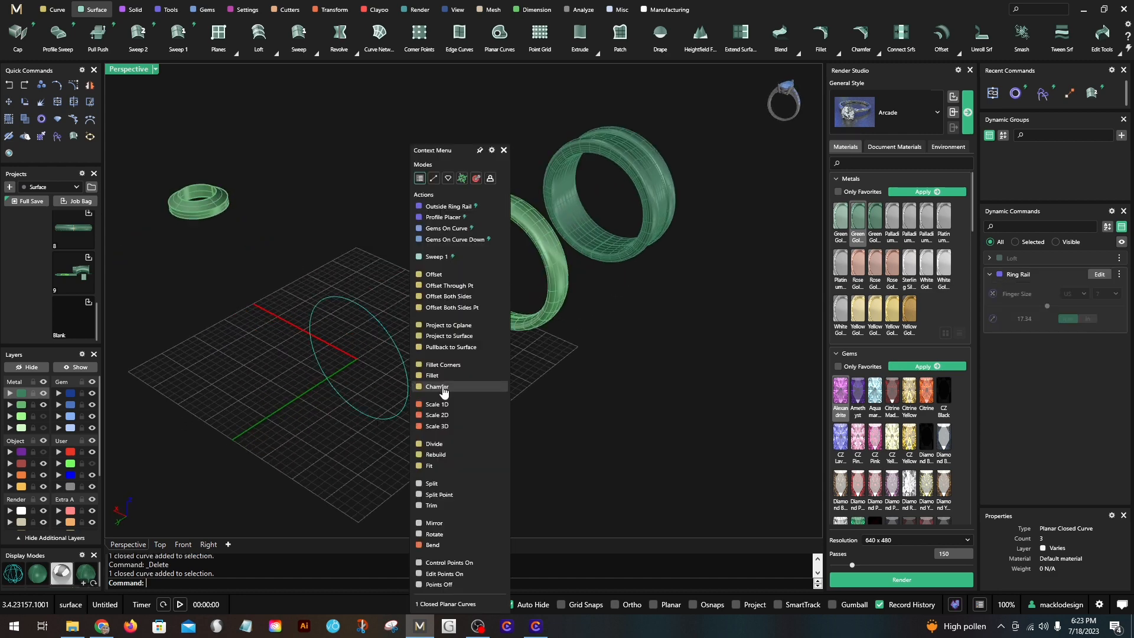
click(461, 220)
scroll(344, 288, up, 4)
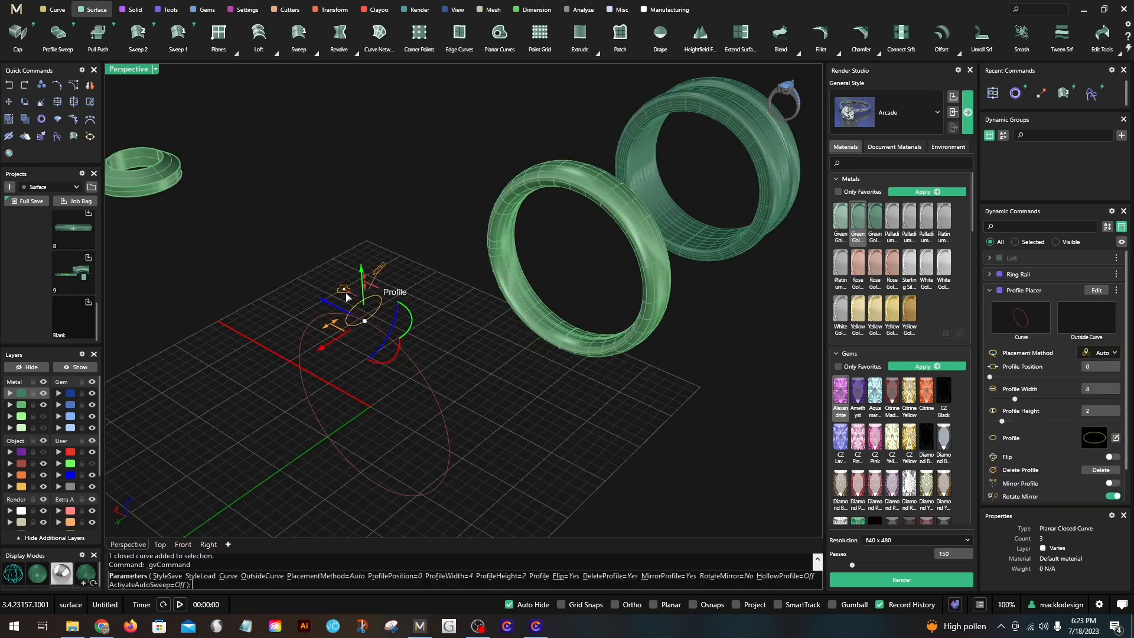
click(344, 288)
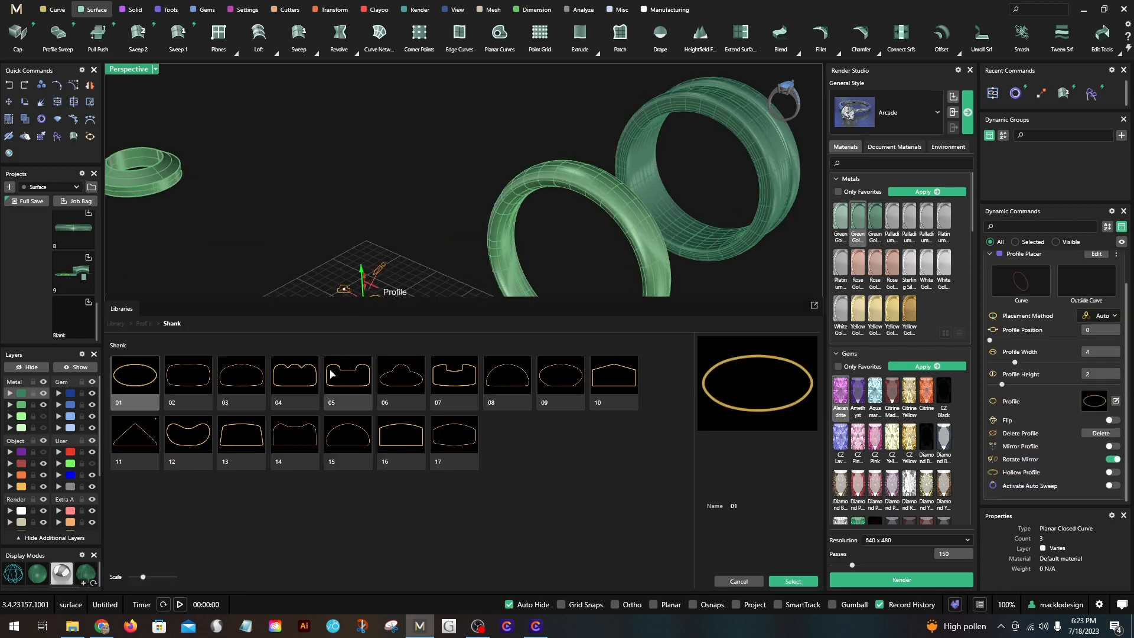
click(290, 381)
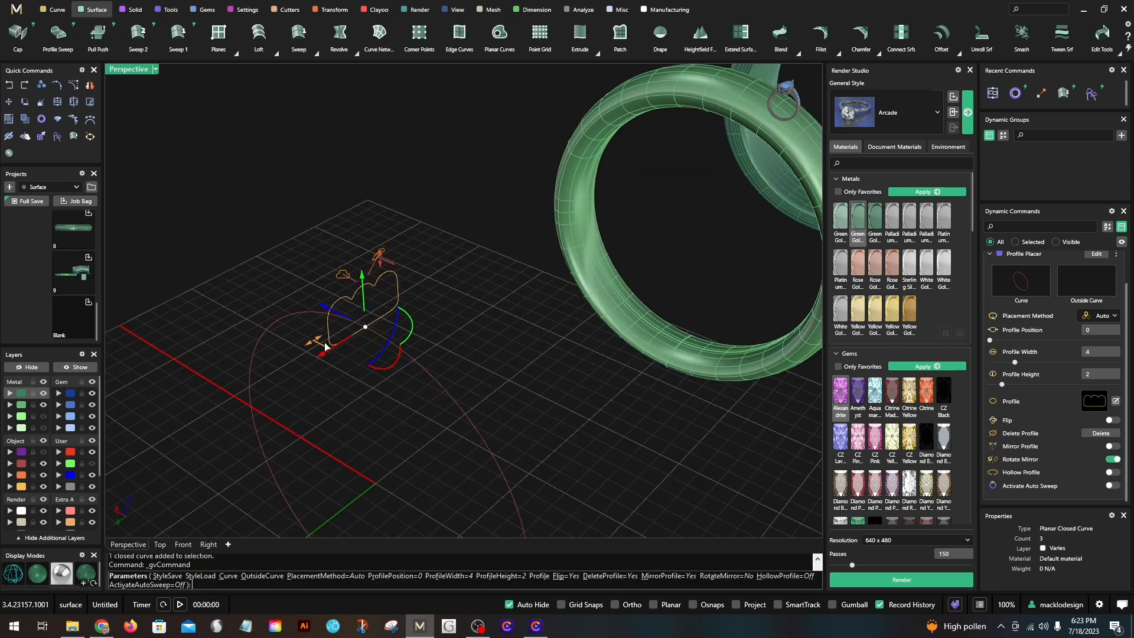
click(446, 275)
Step: Resize the placed profile to 4.5 mm wide and 2.2 mm high, and finish the placement
mouse_move(309, 347)
mouse_down()
mouse_move(263, 362)
mouse_move(290, 357)
mouse_up()
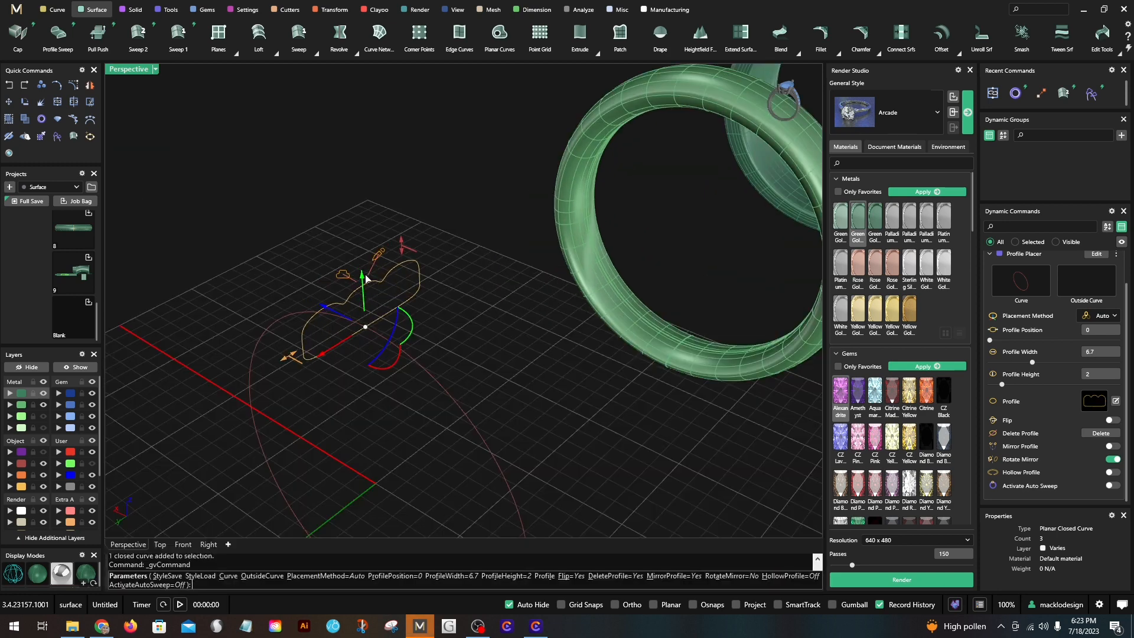
right_drag(458, 311, 399, 263)
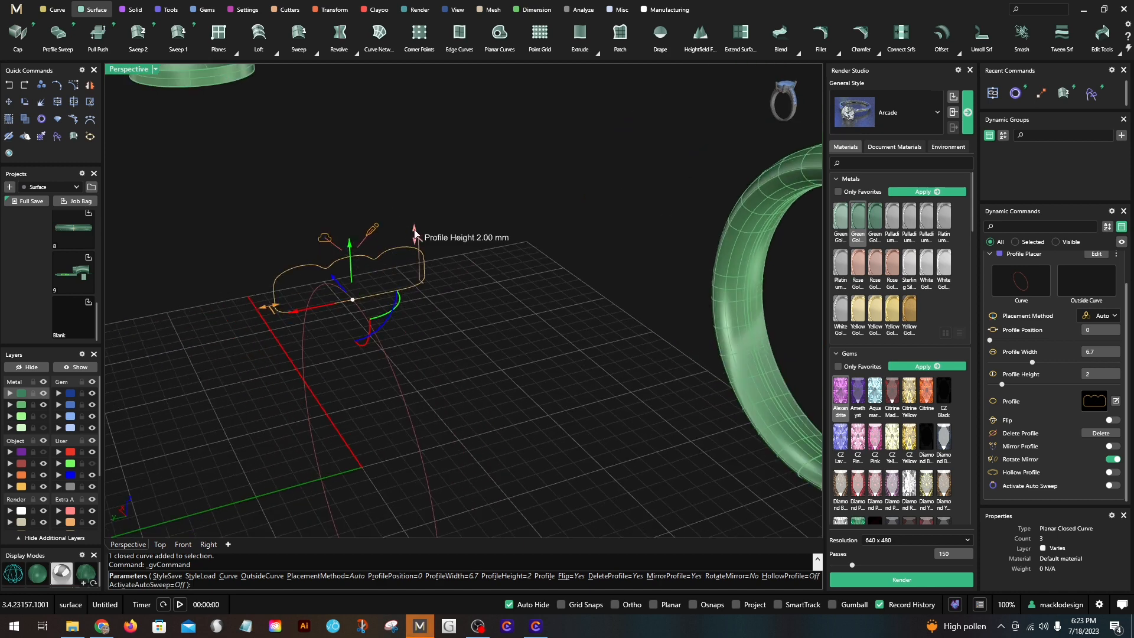
drag(415, 228, 413, 180)
right_drag(419, 248, 503, 301)
scroll(409, 212, up, 2)
drag(414, 216, 412, 259)
drag(311, 379, 334, 366)
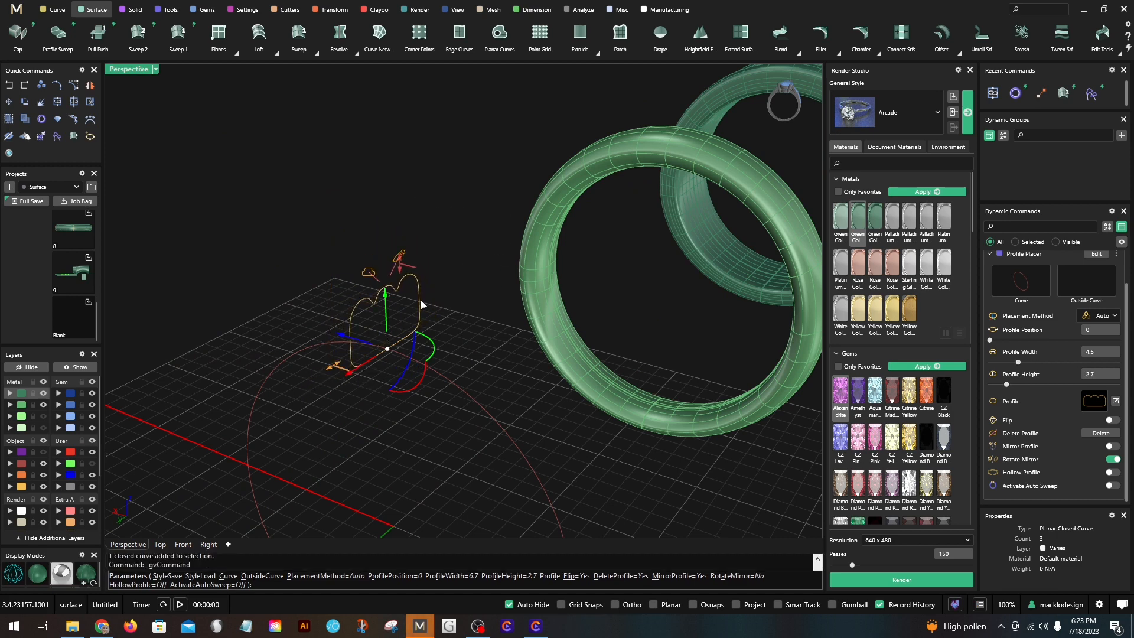
drag(405, 267, 400, 276)
scroll(458, 324, down, 2)
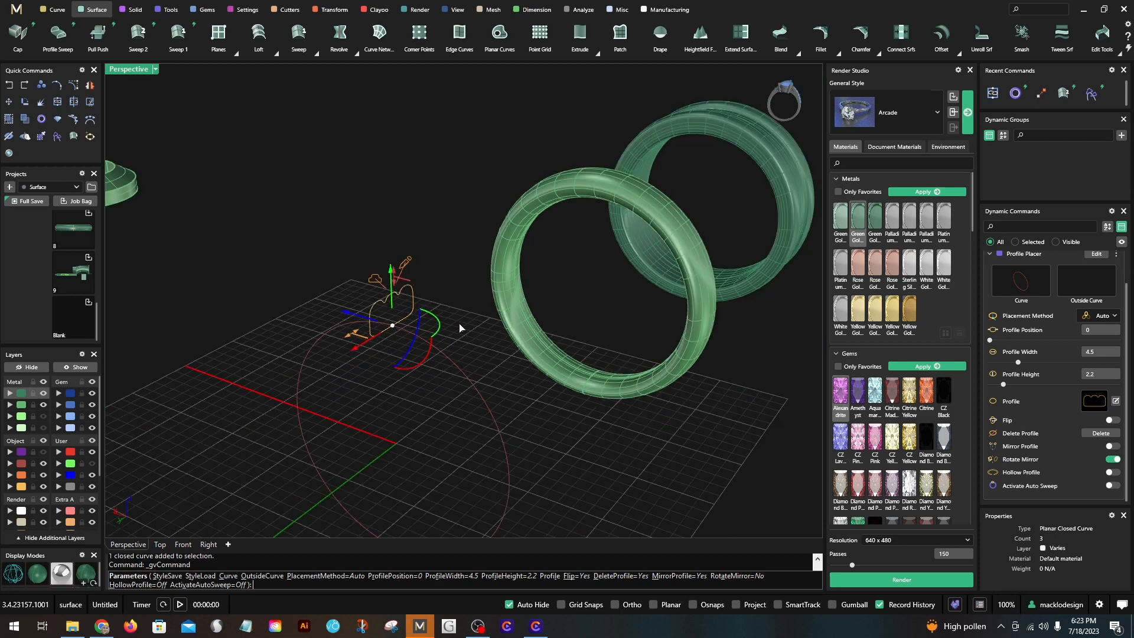
scroll(435, 272, down, 3)
right_drag(488, 337, 512, 364)
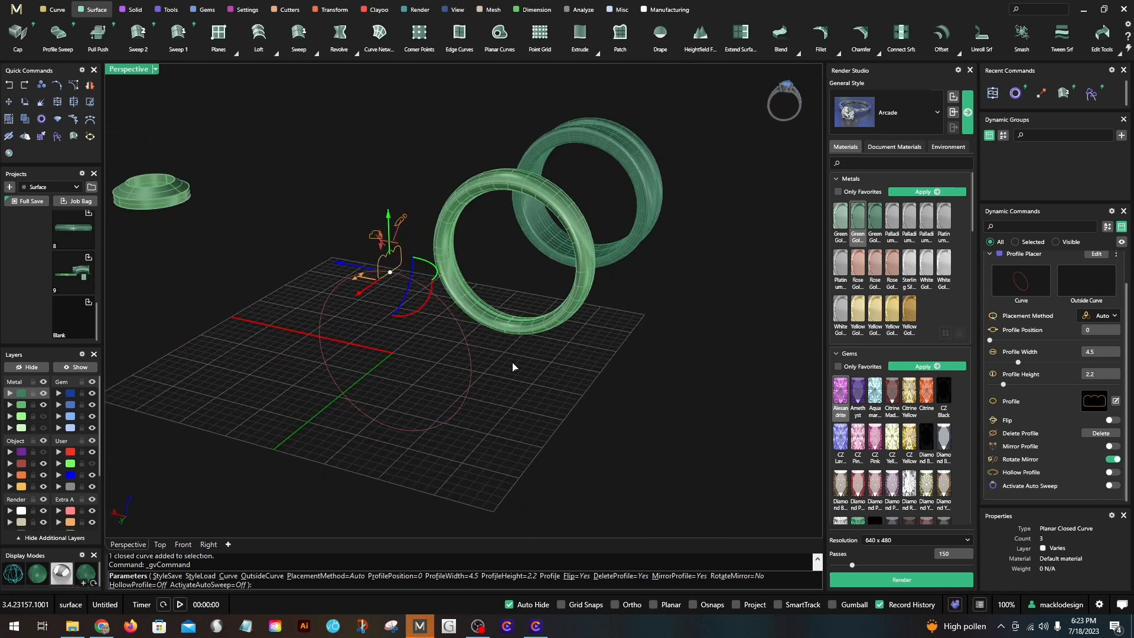
right_click(425, 306)
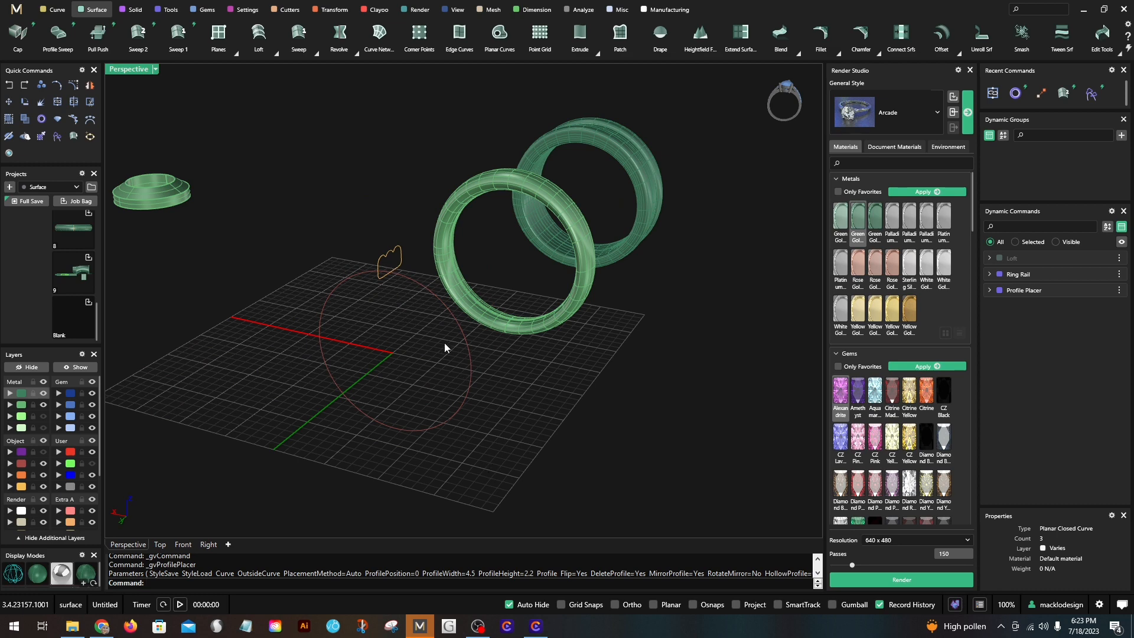
Step: Sweep the three-lobed profile along the inner ring rail with Sweep 1, keeping Closed and Flip off
shift+right_drag(533, 377, 533, 392)
scroll(399, 296, up, 4)
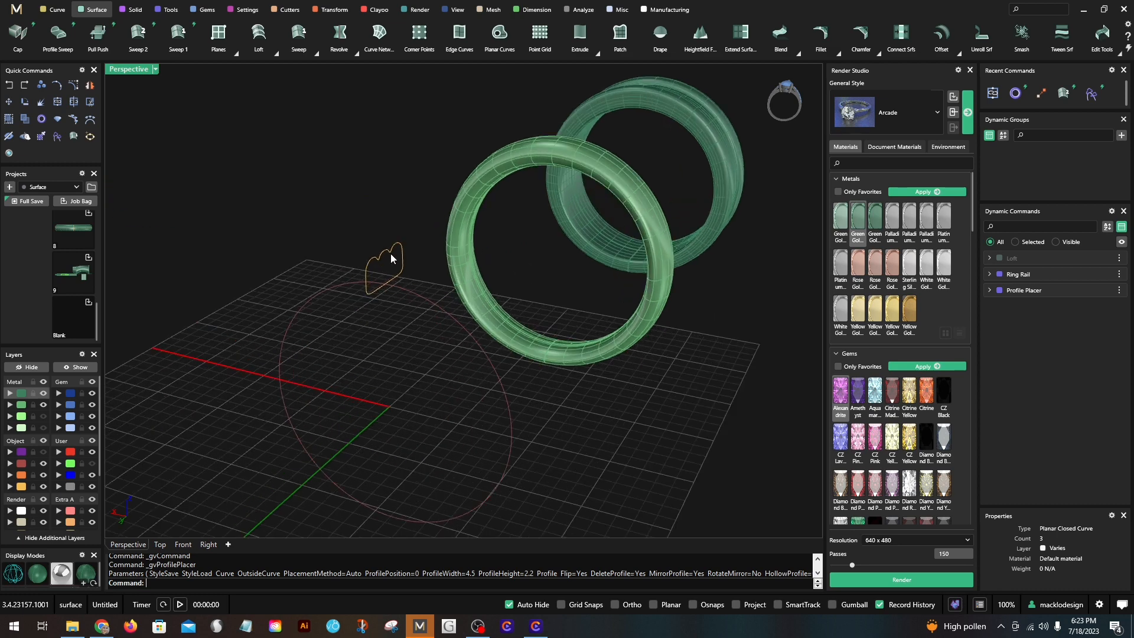
click(390, 252)
scroll(384, 502, down, 3)
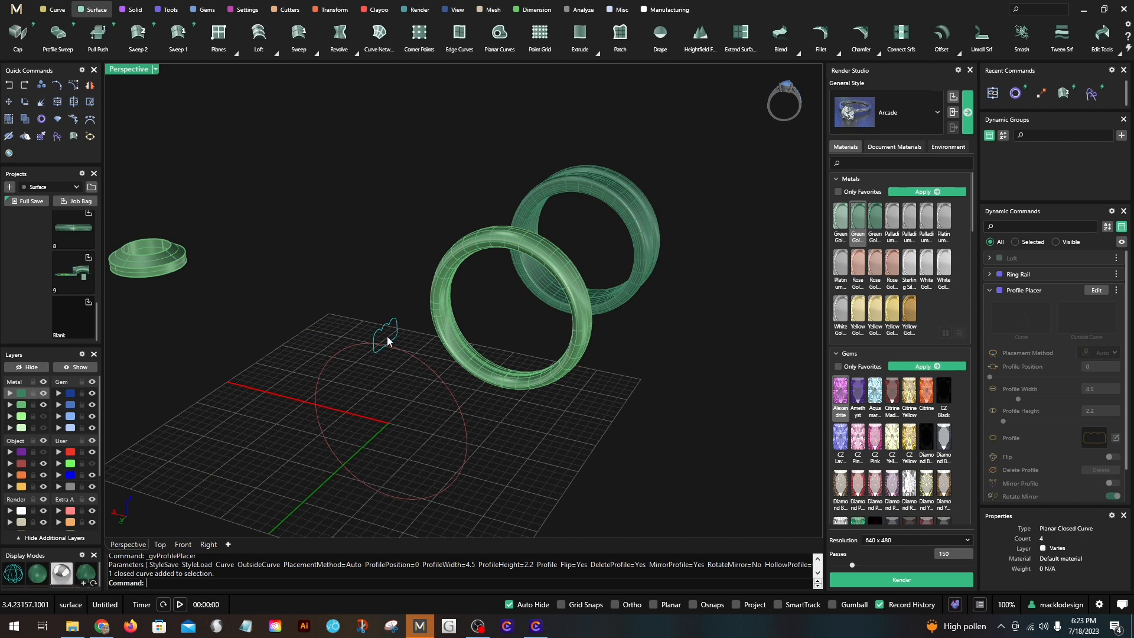
click(351, 263)
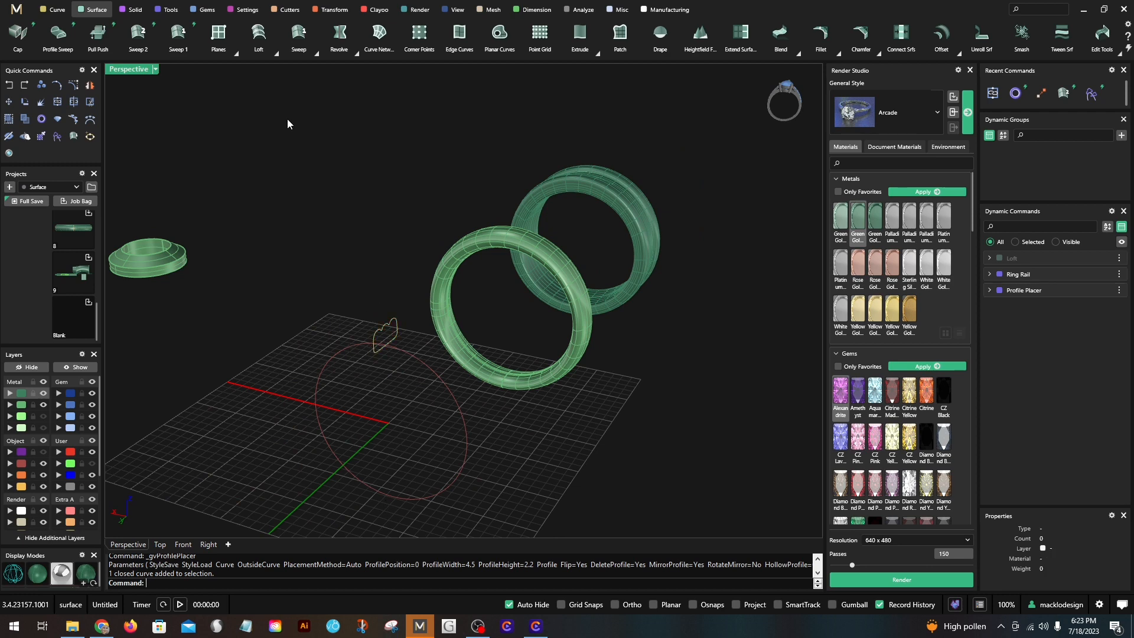
click(180, 47)
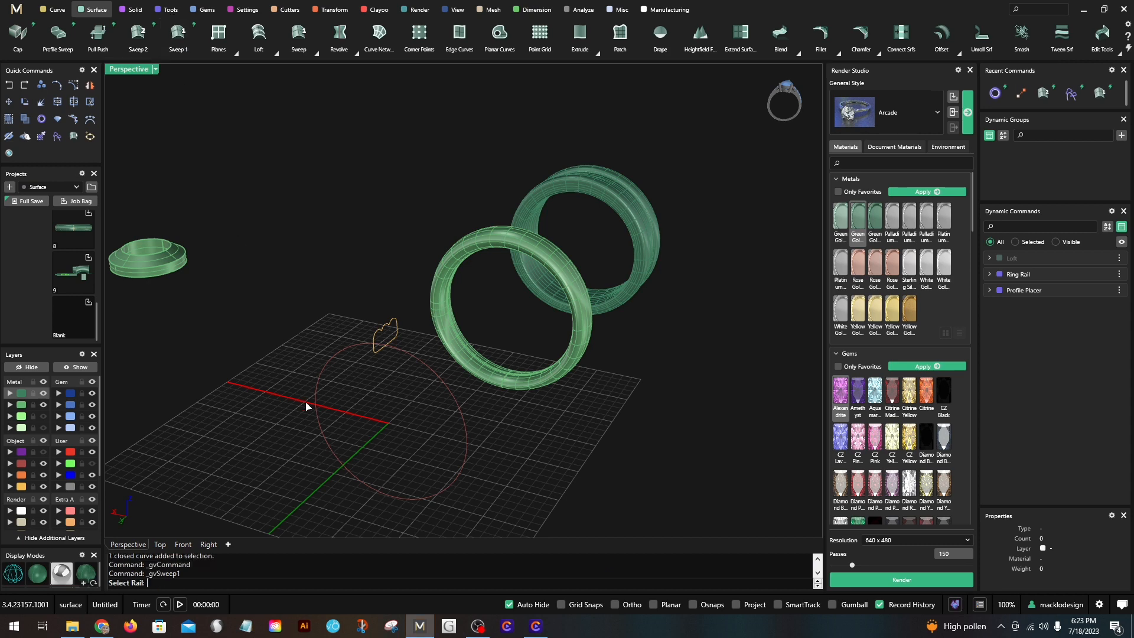
click(414, 358)
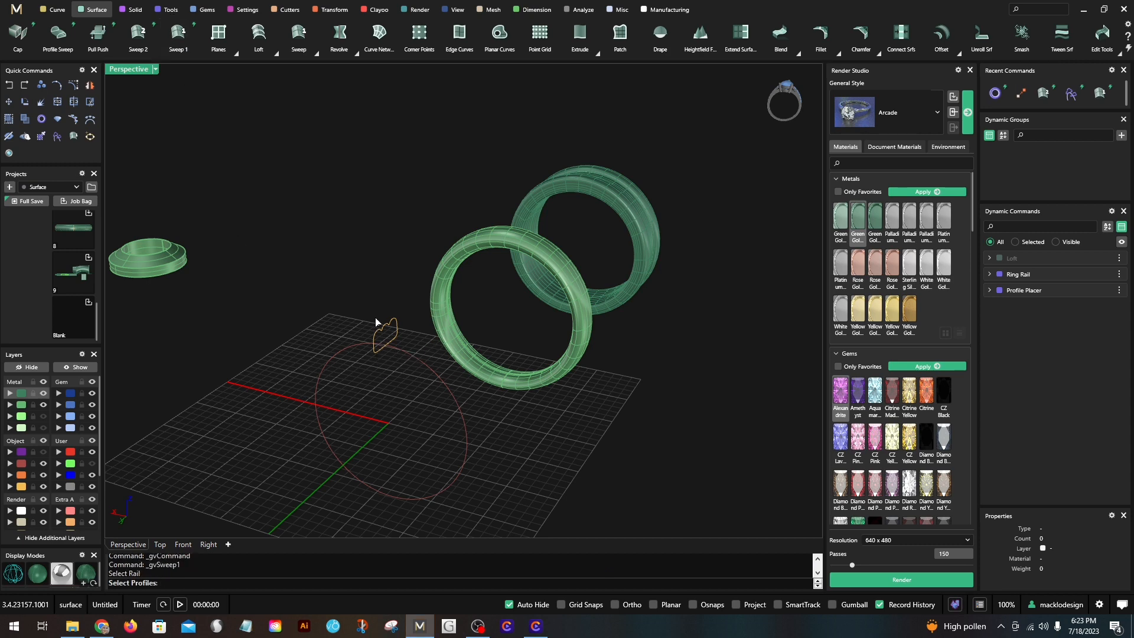
click(381, 328)
key(Return)
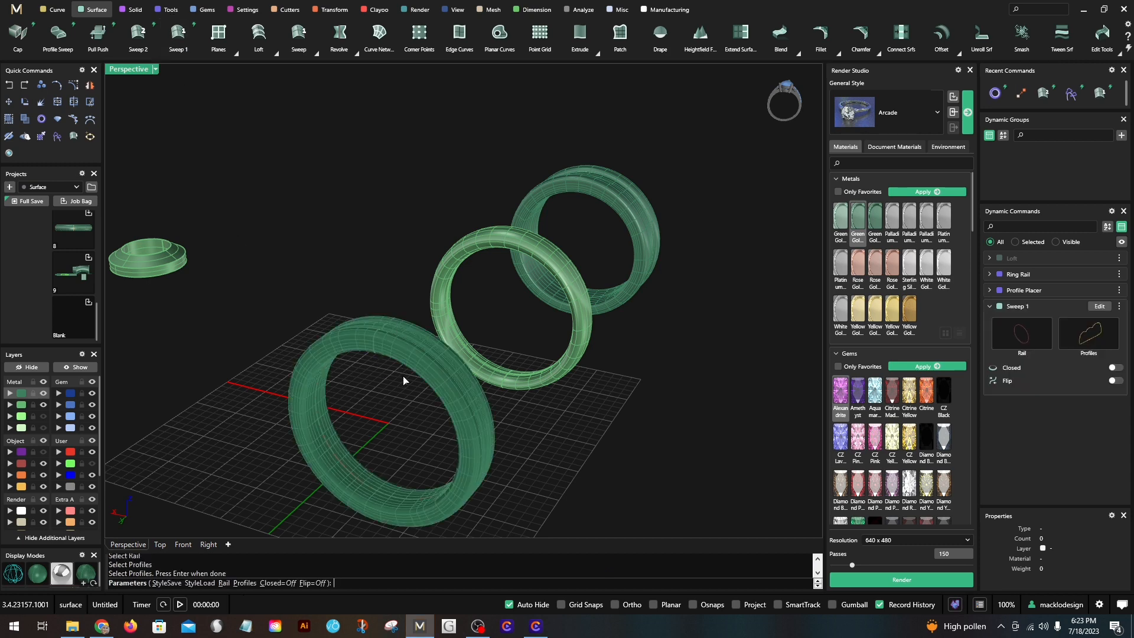
key(Return)
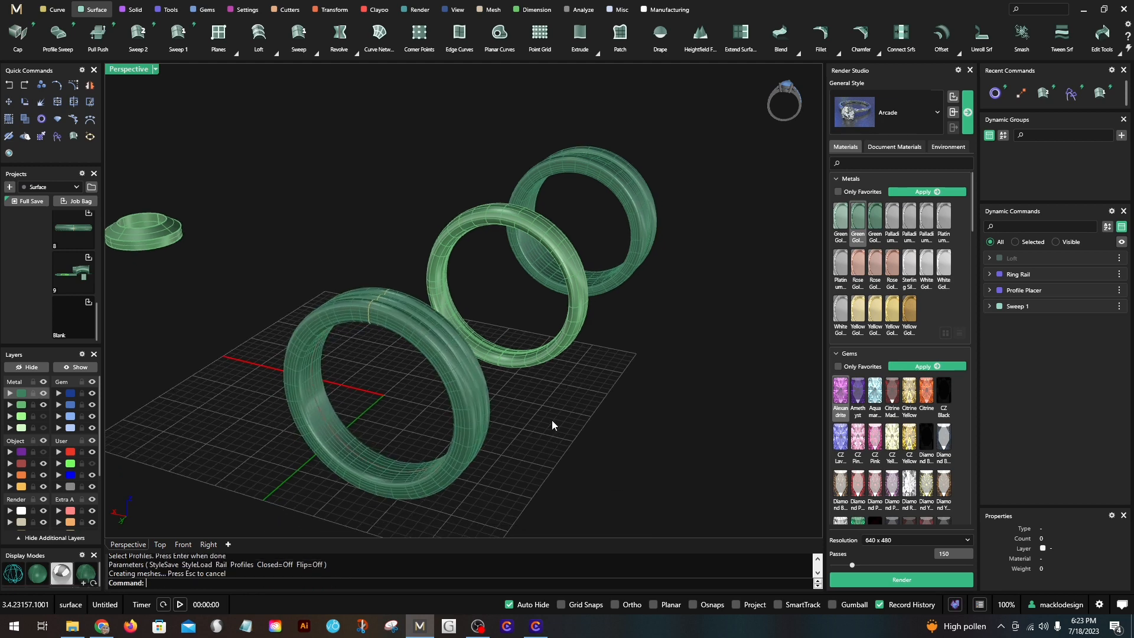
Step: Examine the ridged single-rail band from several angles, beside the two earlier shanks and the top solid
right_drag(551, 420, 591, 423)
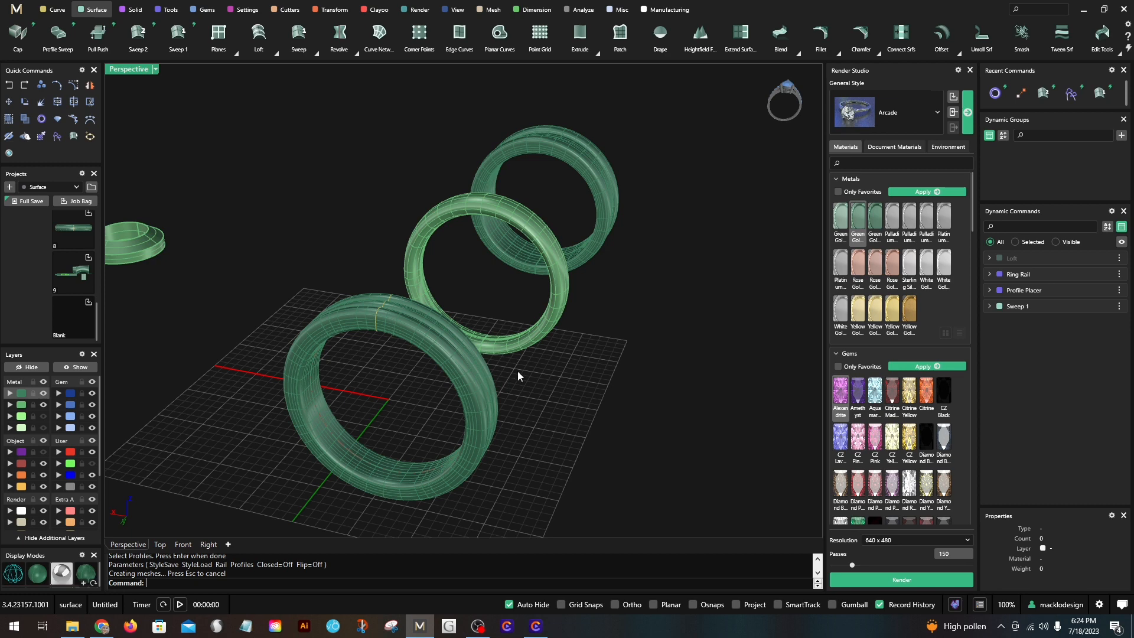
right_drag(516, 372, 390, 361)
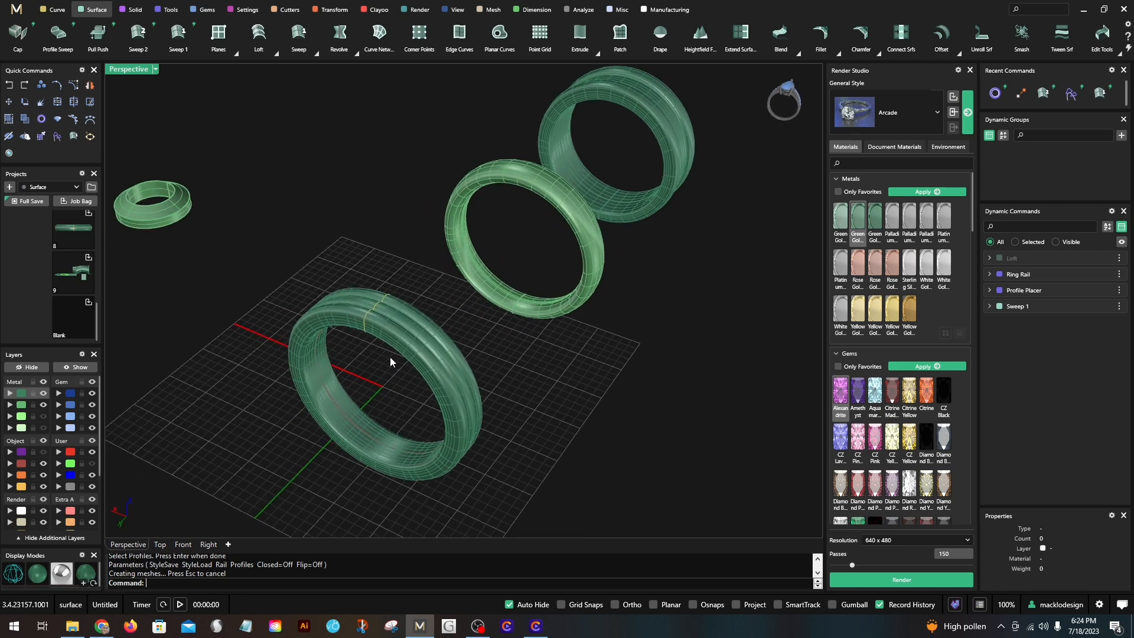
click(399, 326)
scroll(399, 326, down, 2)
click(294, 237)
right_drag(462, 355, 447, 330)
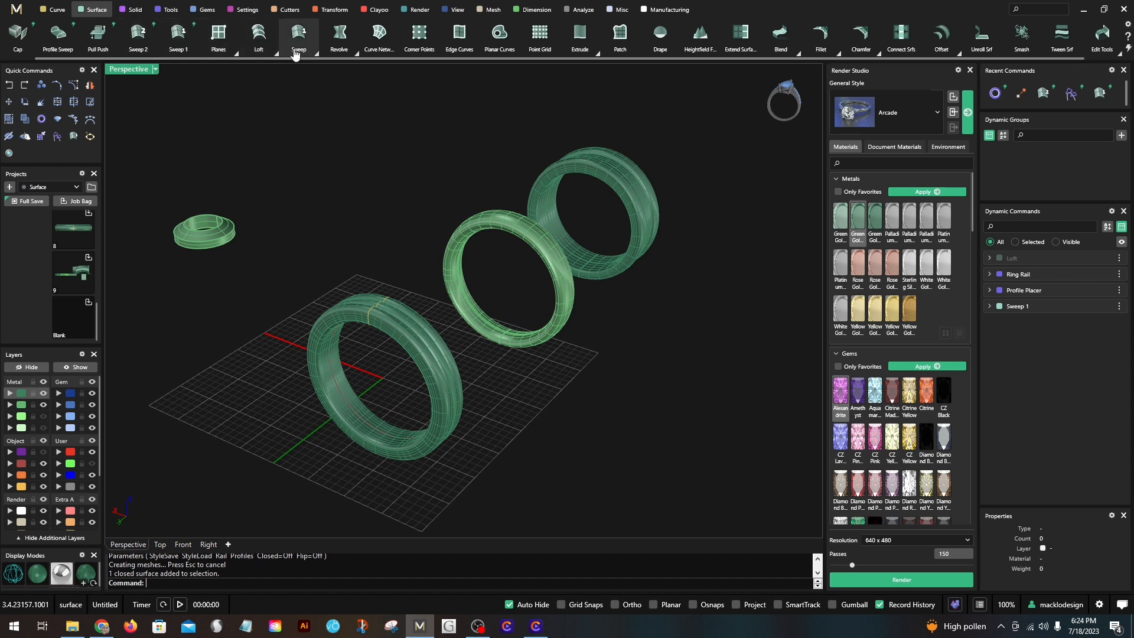
click(315, 51)
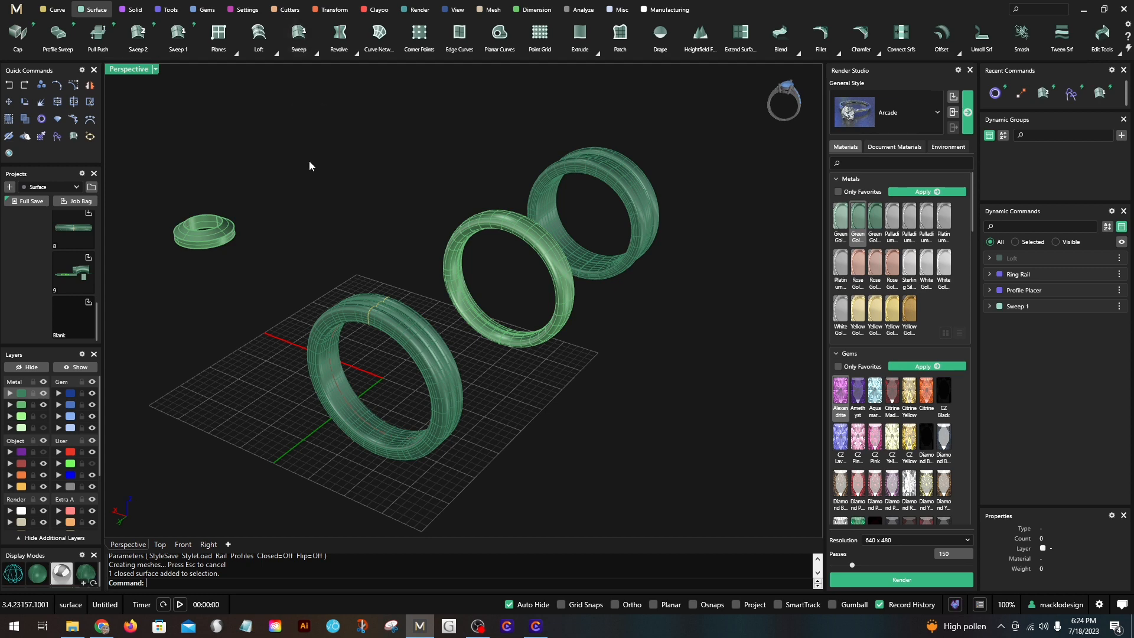
scroll(309, 160, down, 3)
scroll(383, 249, up, 2)
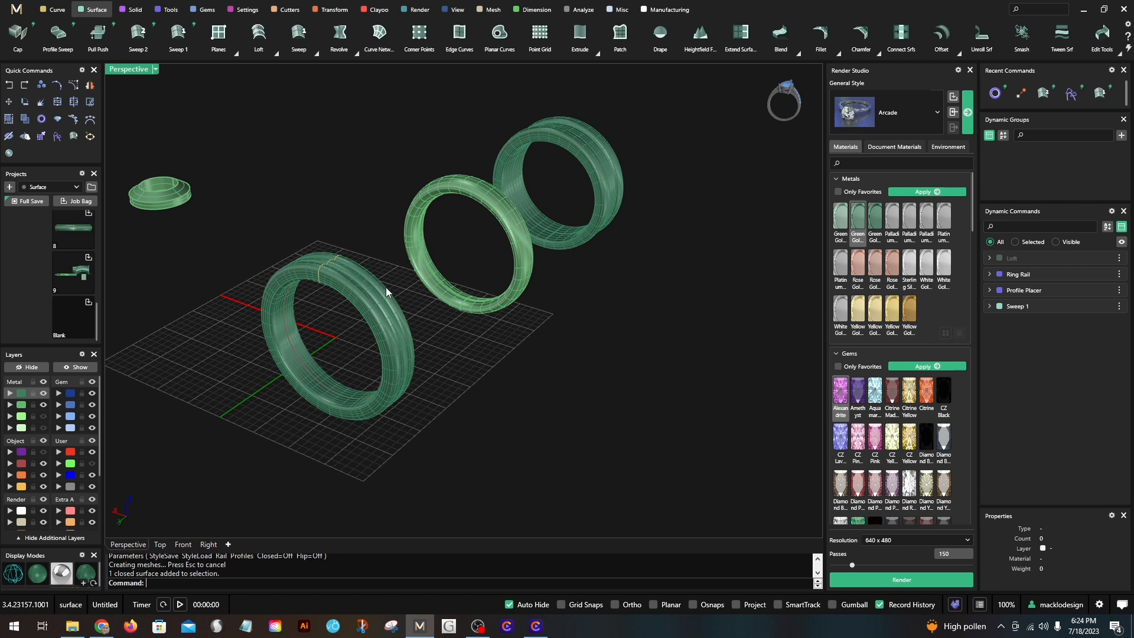
shift+right_drag(397, 291, 394, 280)
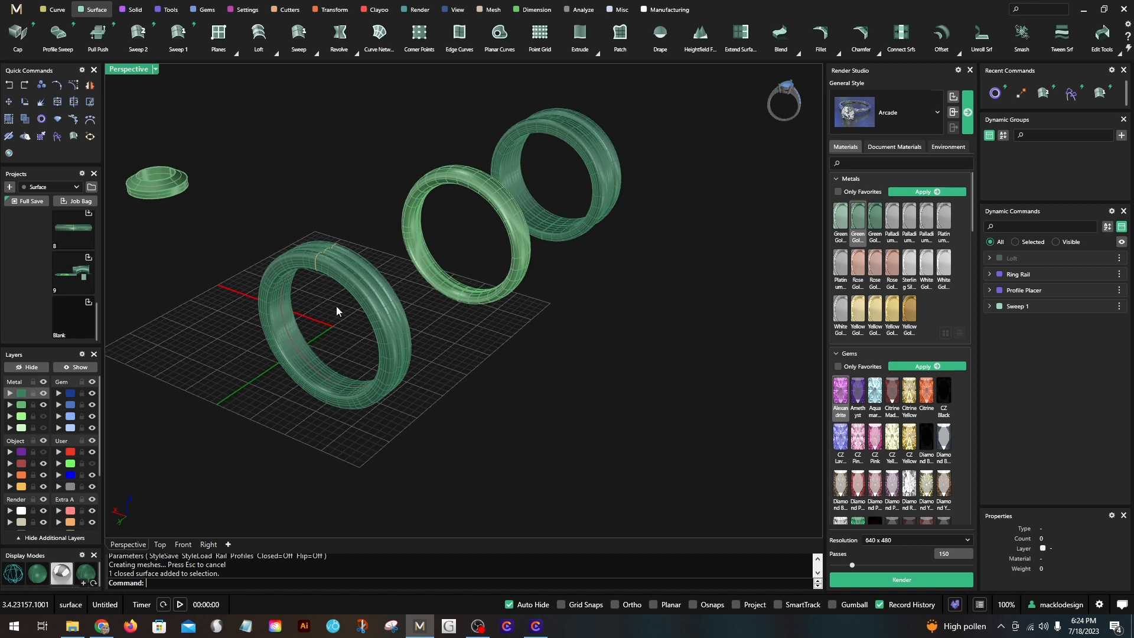
shift+right_drag(313, 136, 310, 163)
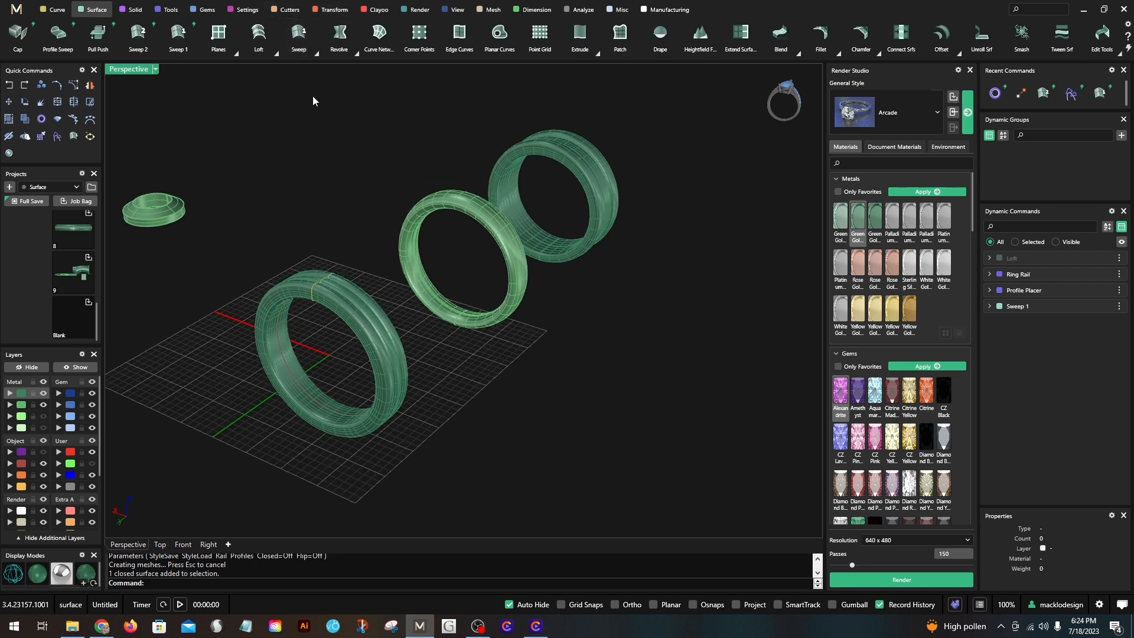
right_drag(340, 149, 347, 178)
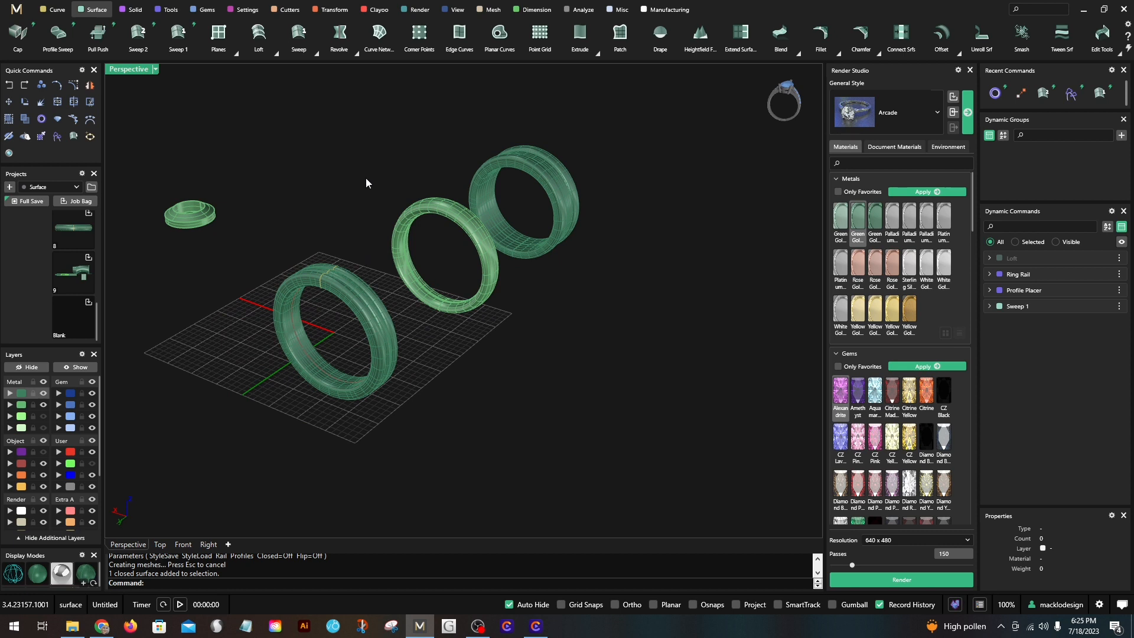
shift+right_drag(382, 165, 398, 167)
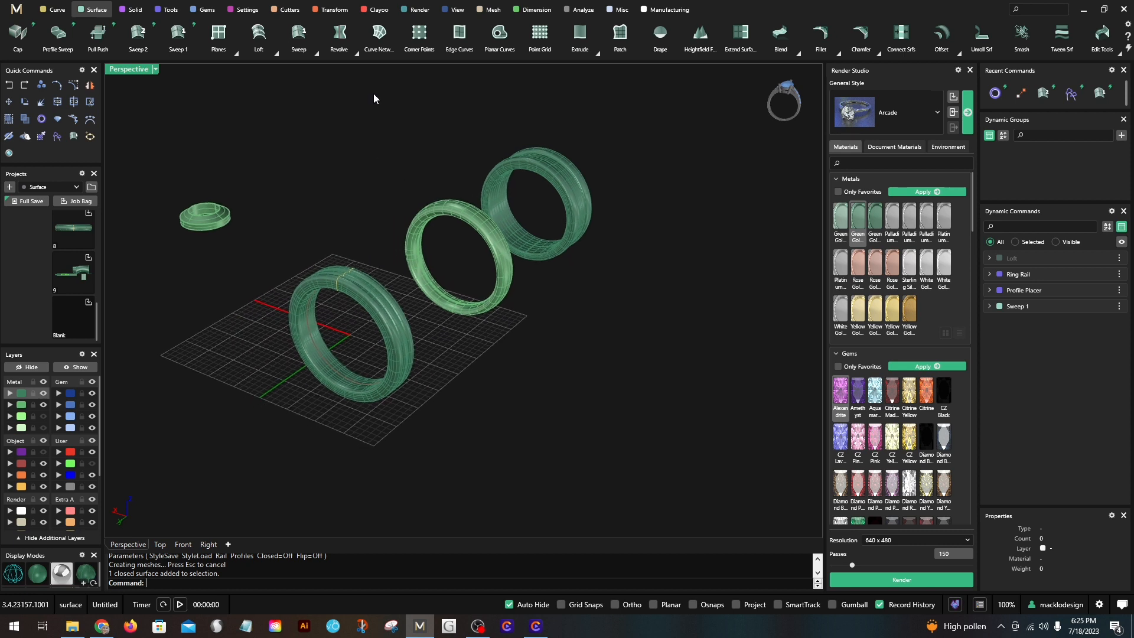
click(345, 45)
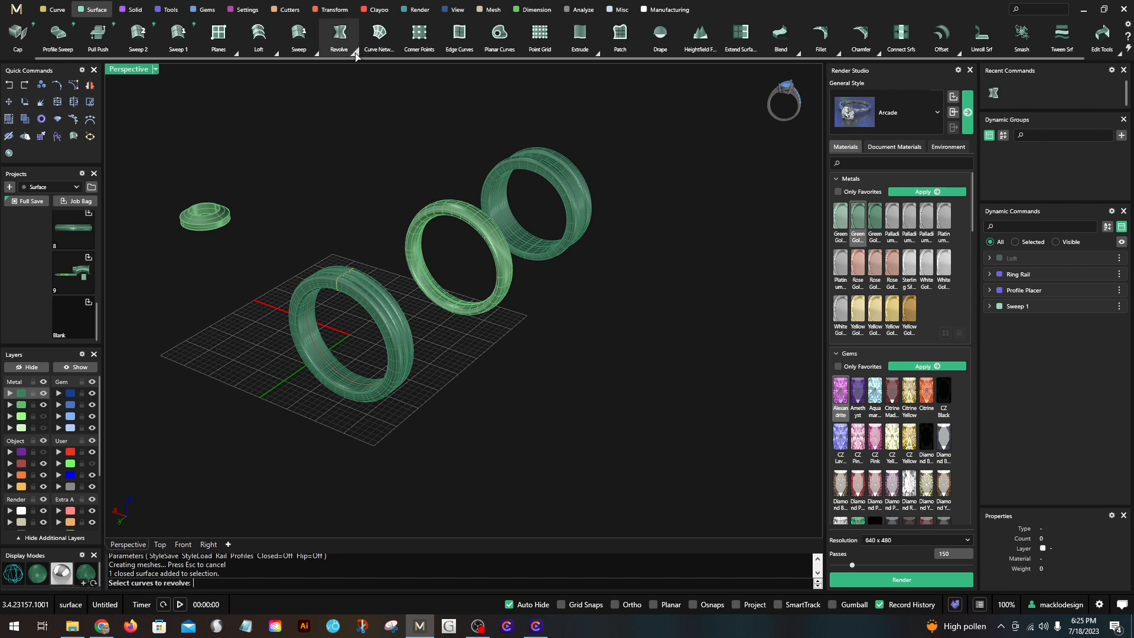
click(355, 52)
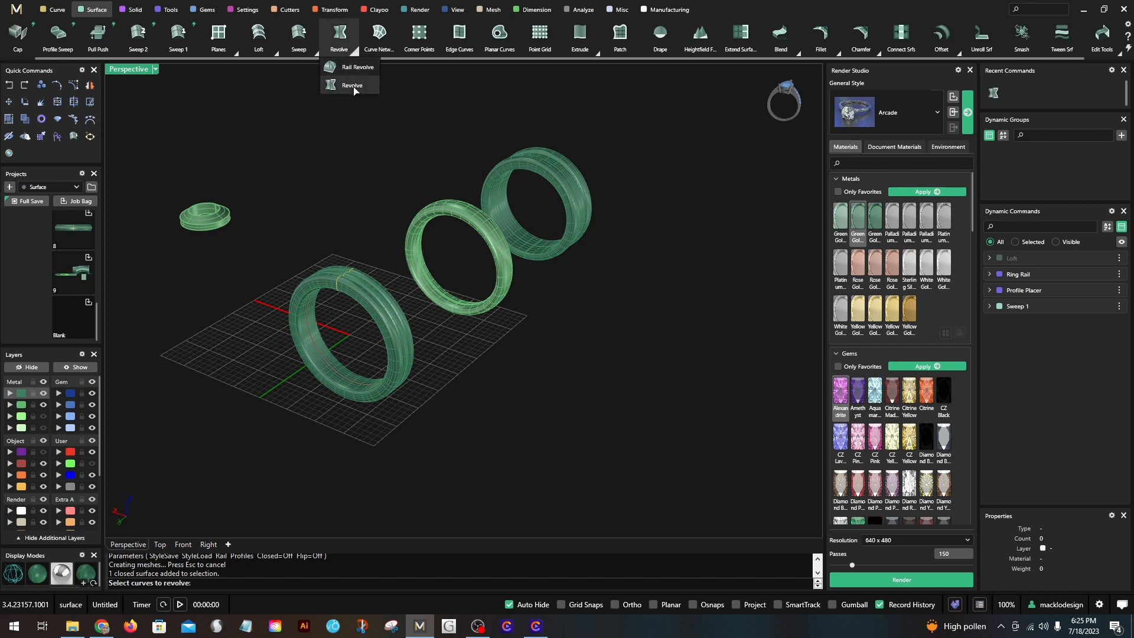
click(347, 116)
shift+right_drag(349, 112, 349, 130)
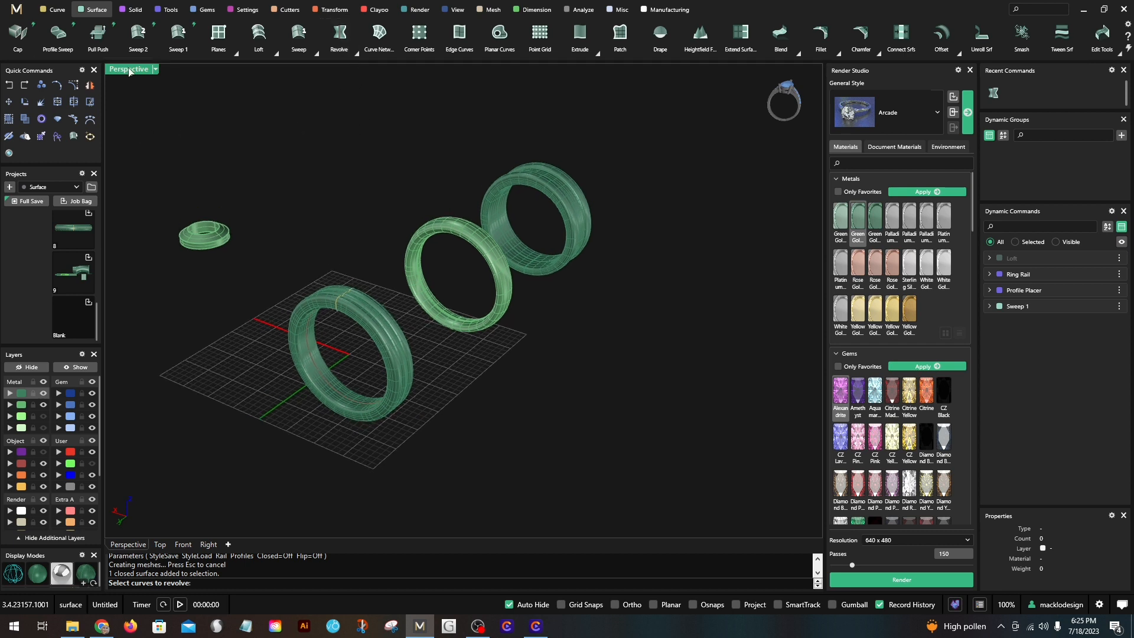
scroll(388, 321, down, 3)
drag(599, 443, 338, 191)
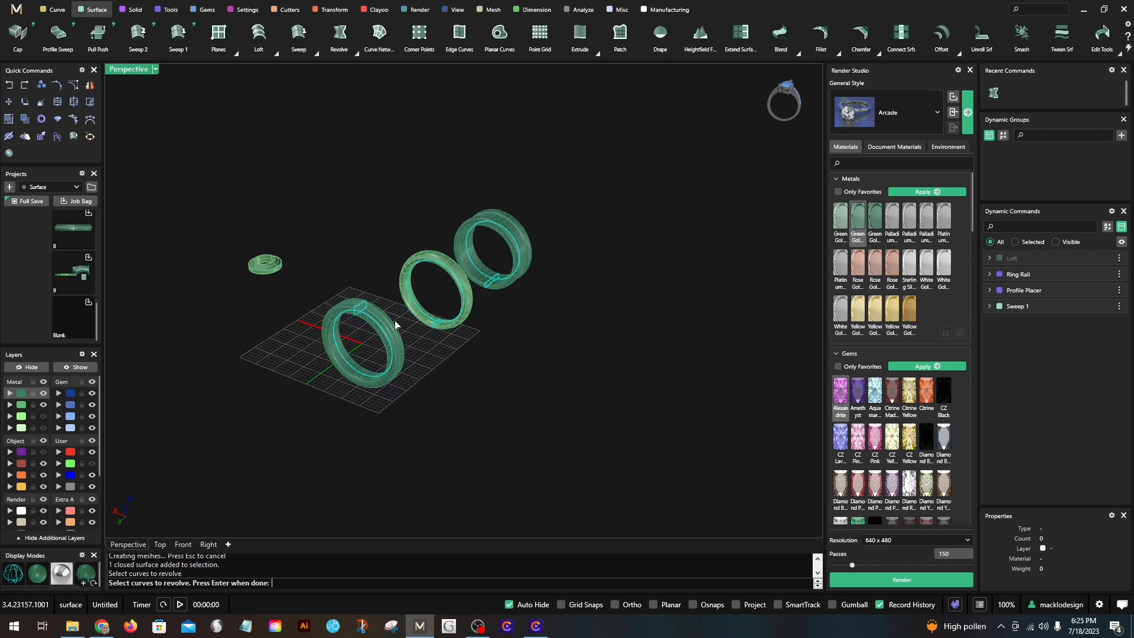
mouse_move(328, 314)
mouse_down()
mouse_move(306, 304)
mouse_move(338, 297)
mouse_up()
scroll(353, 301, down, 4)
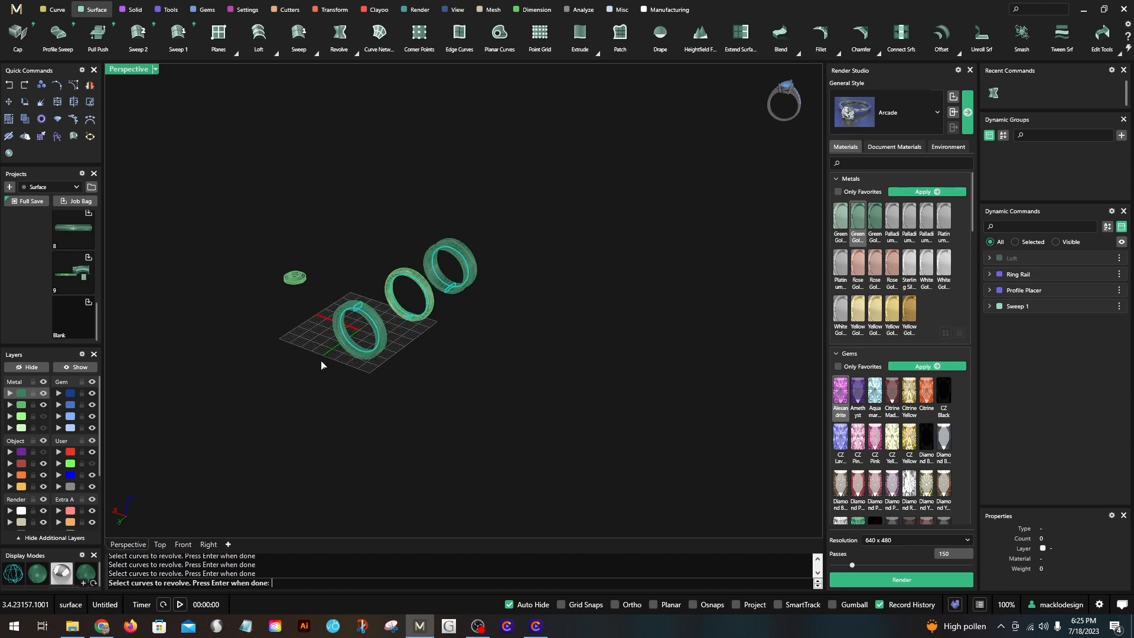
key(Escape)
Step: Move the three ring bands together away from the grid origin, leaving the lofted top solid in place
drag(310, 387, 510, 209)
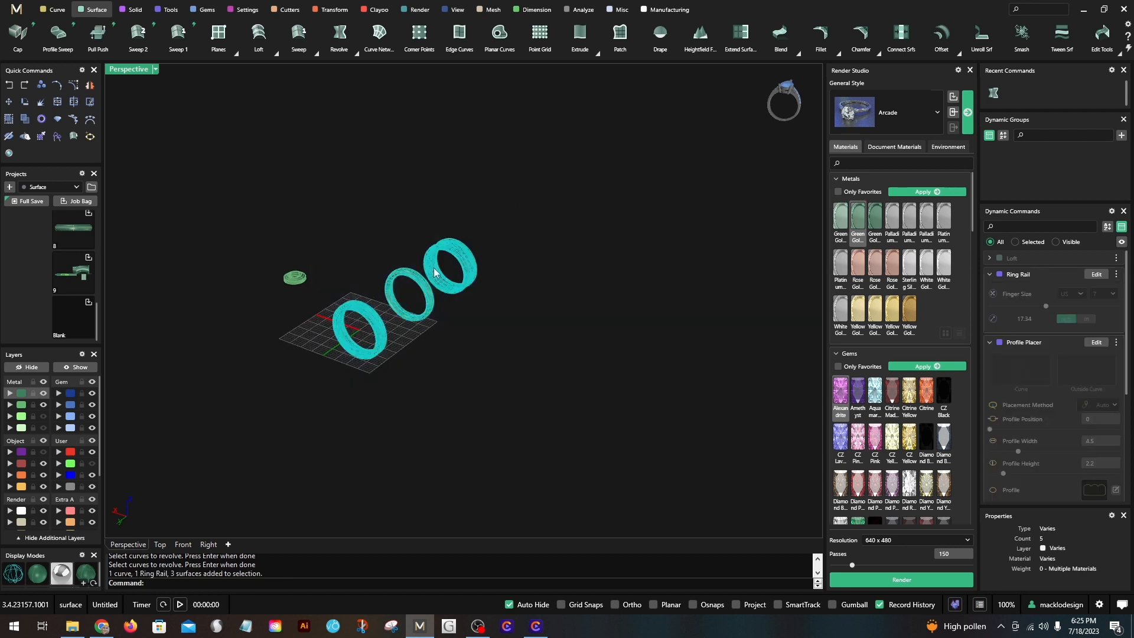
scroll(364, 331, up, 4)
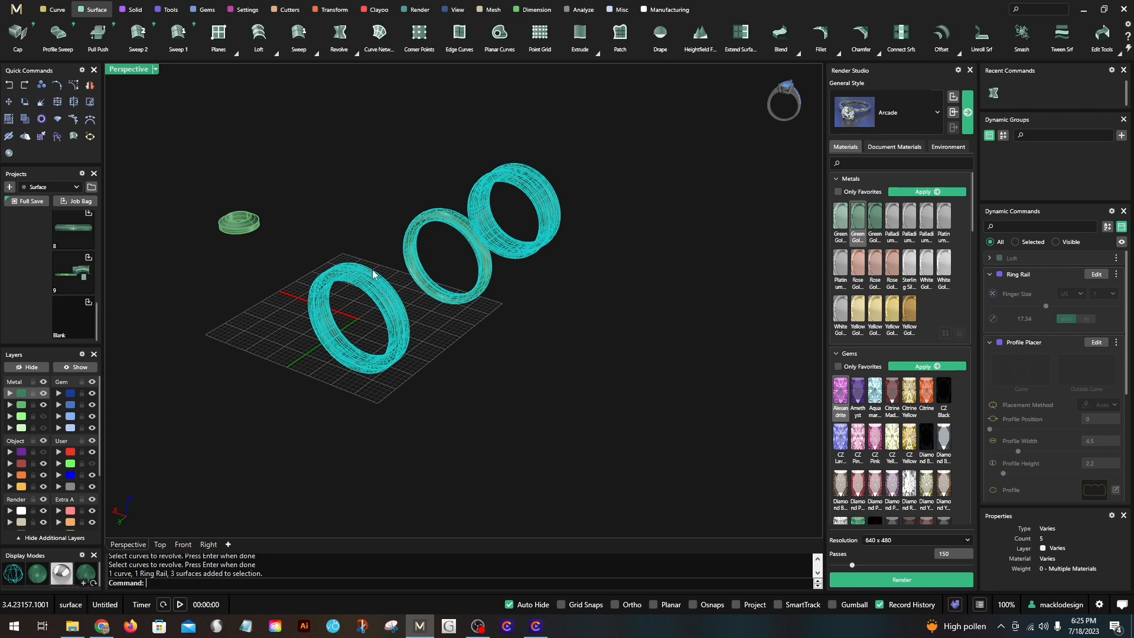
drag(367, 286, 242, 229)
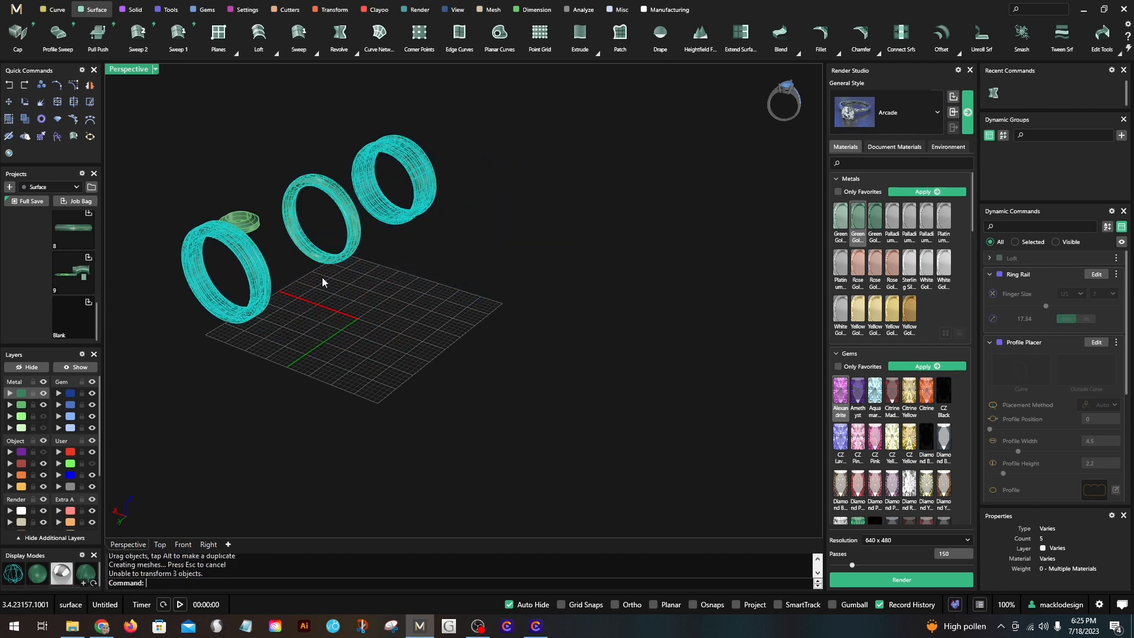
click(332, 287)
Step: Switch to the four-viewport layout and frame the grid origin in the Top, Front and Perspective views
scroll(278, 304, up, 3)
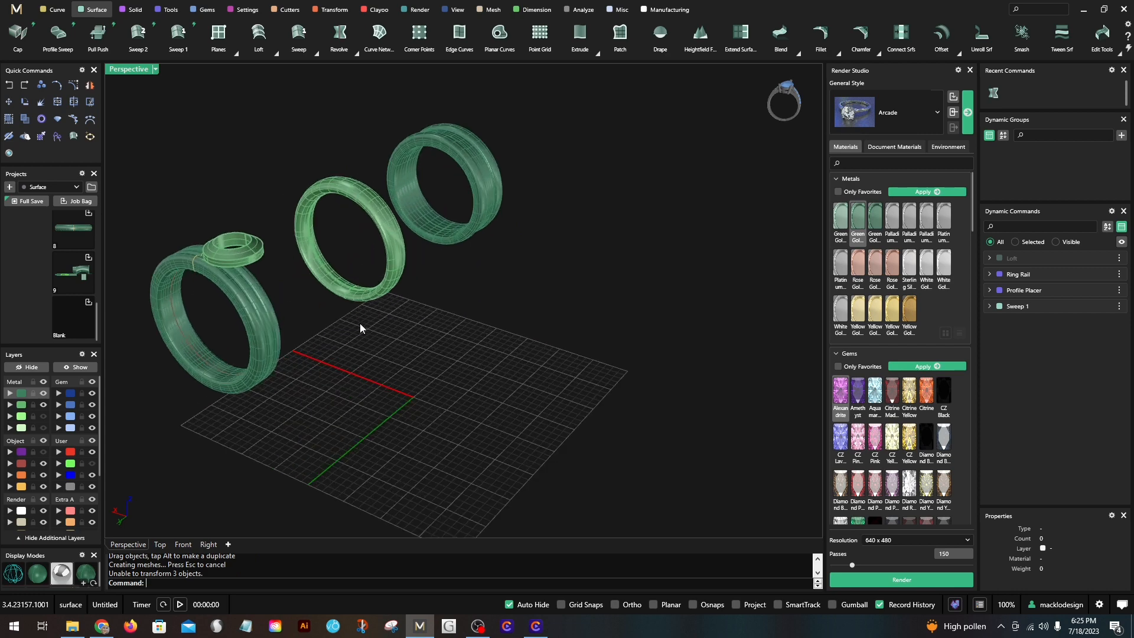
right_drag(374, 327, 362, 386)
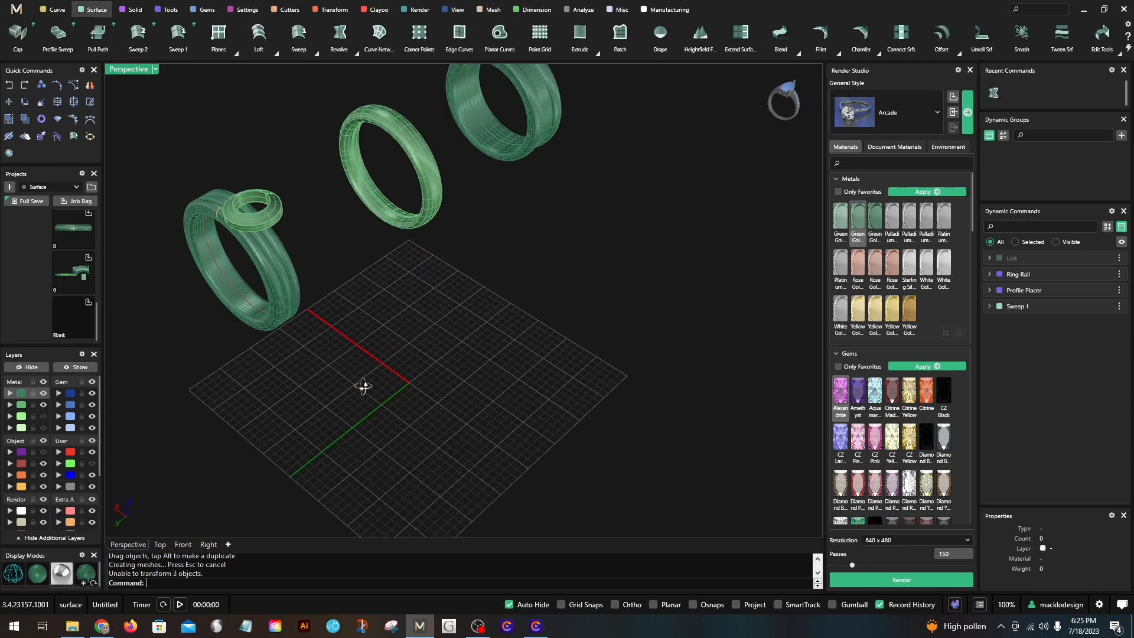
scroll(362, 386, down, 2)
double_click(142, 70)
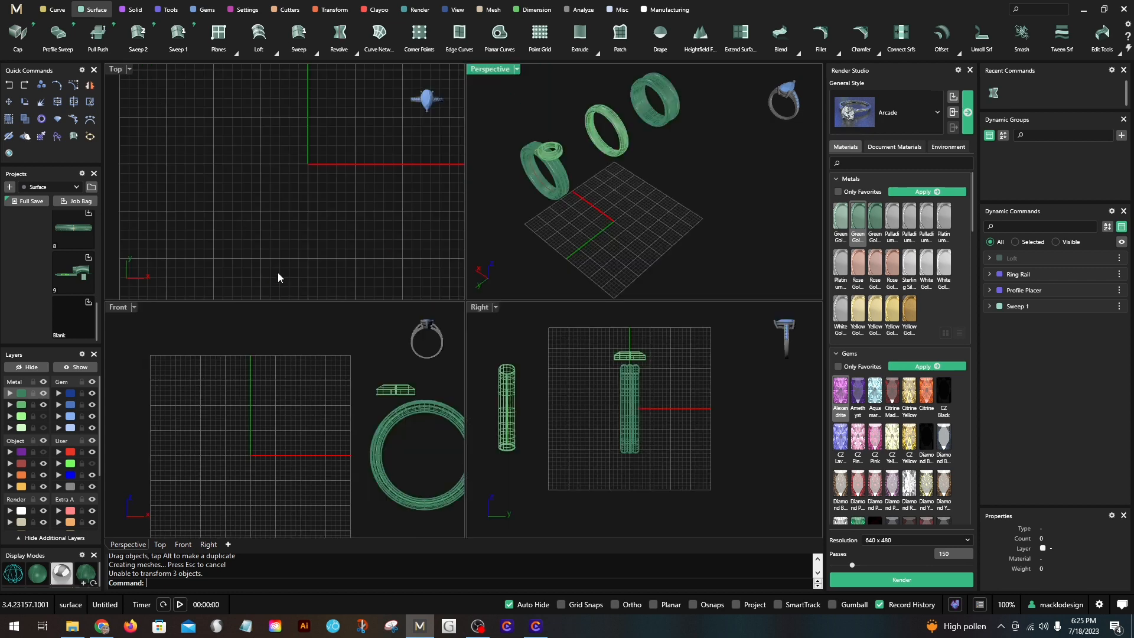
scroll(278, 274, down, 4)
scroll(298, 322, down, 4)
right_drag(319, 362, 318, 380)
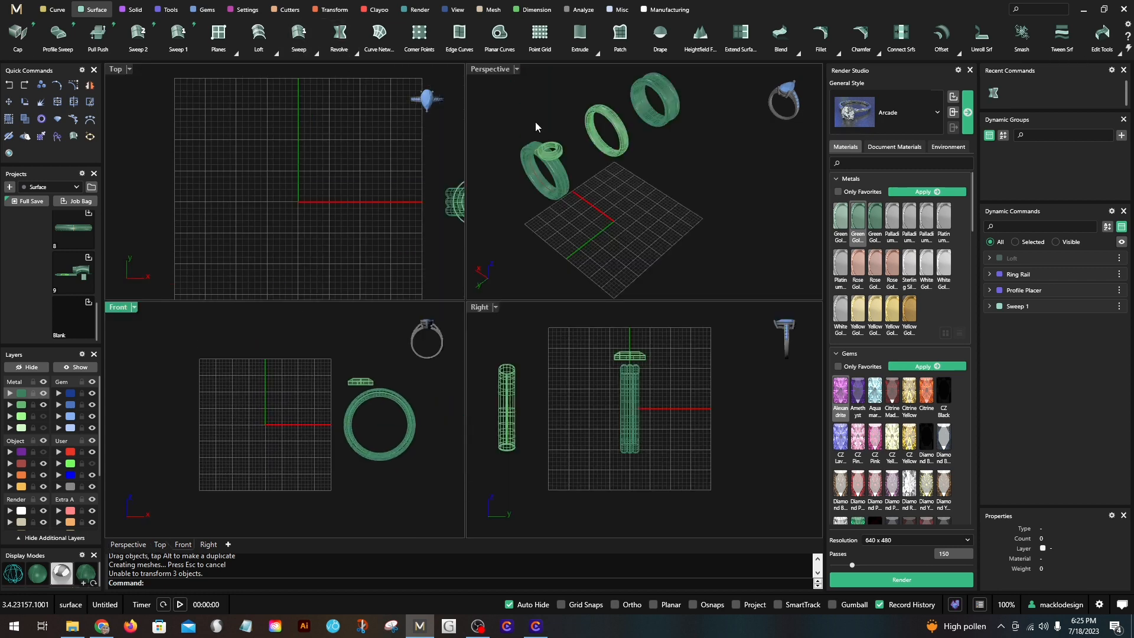
shift+right_drag(627, 263, 636, 271)
right_drag(541, 192, 536, 192)
right_drag(385, 197, 287, 199)
right_drag(179, 141, 230, 133)
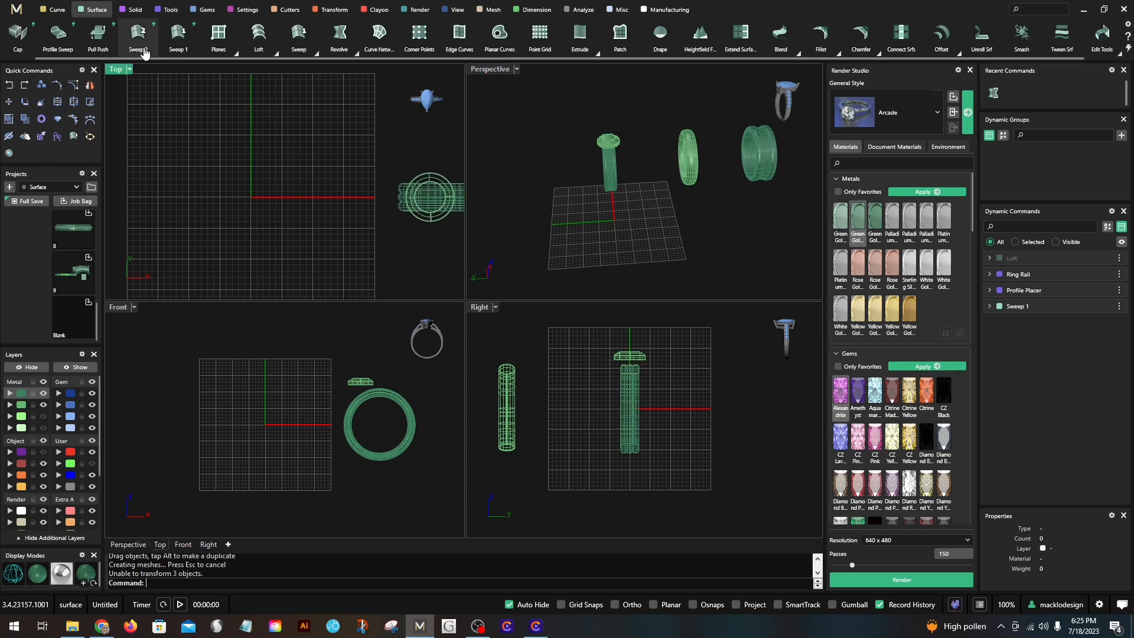
Step: Draw a circle of about 0.78 mm radius centred on the origin in the Top view
click(57, 10)
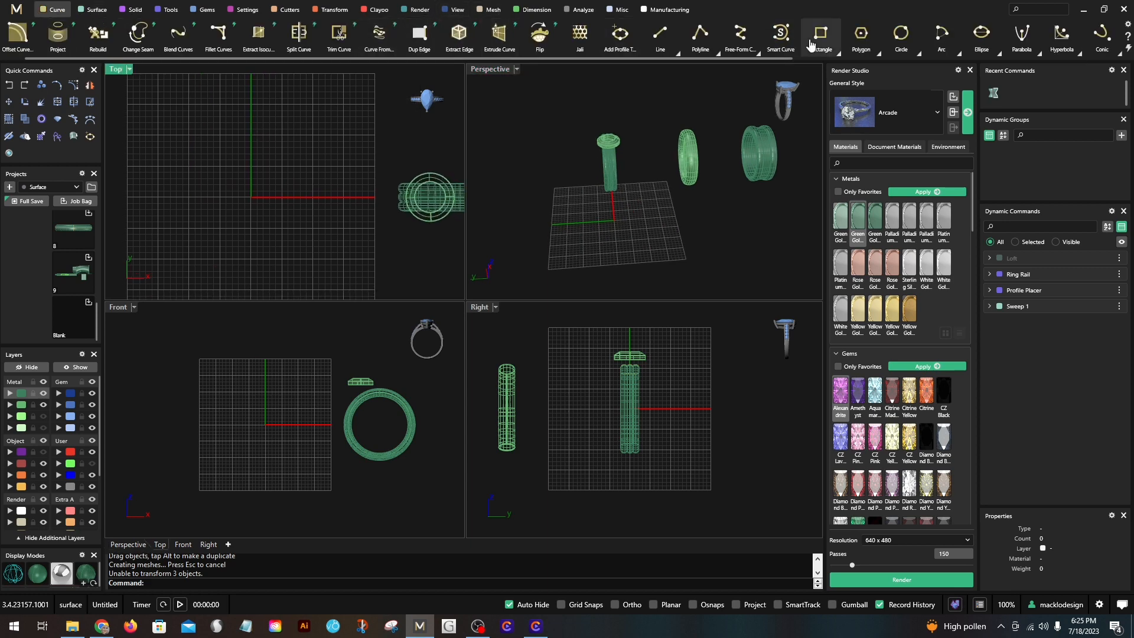
click(903, 45)
scroll(249, 199, up, 5)
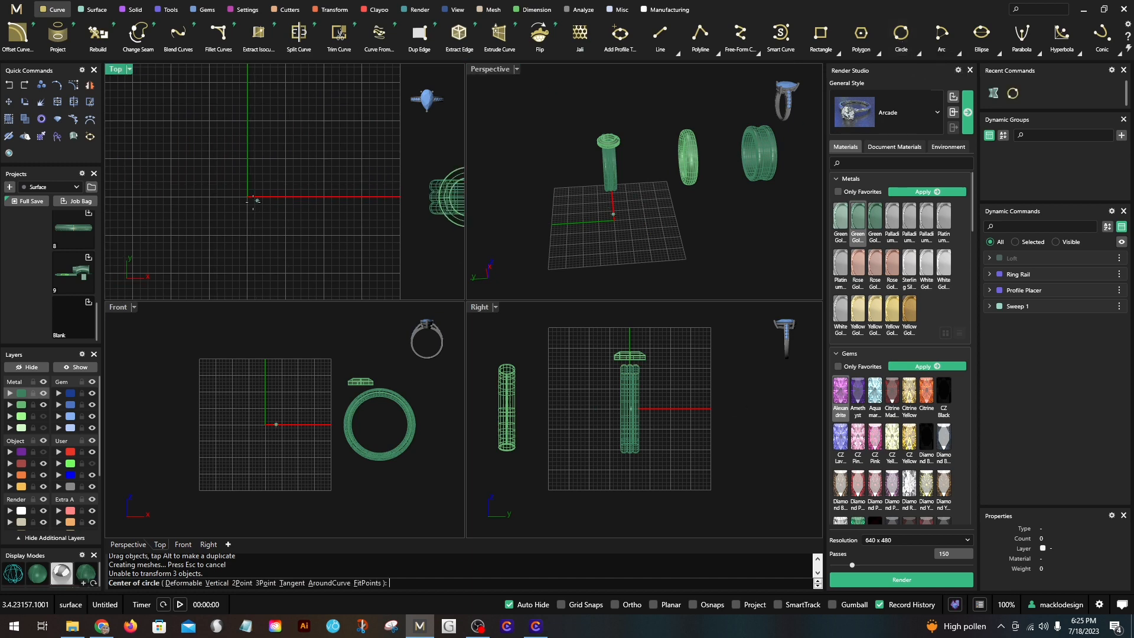
click(247, 196)
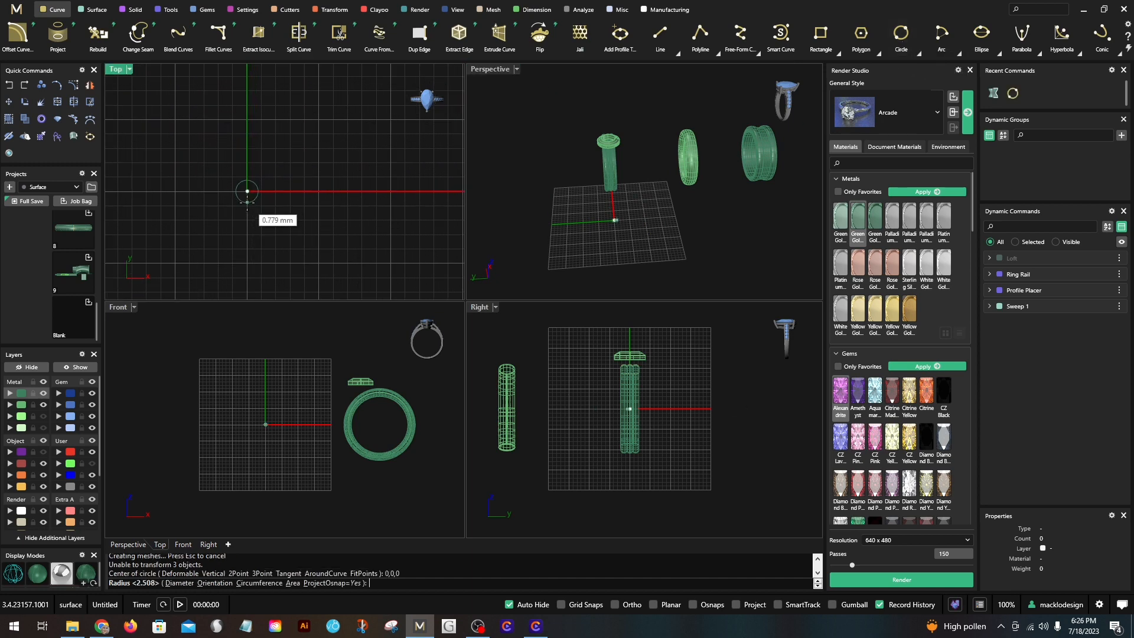
click(247, 195)
Step: Raise the circle along the vertical axis in the Front view and assign it to the User 02 layer
click(263, 426)
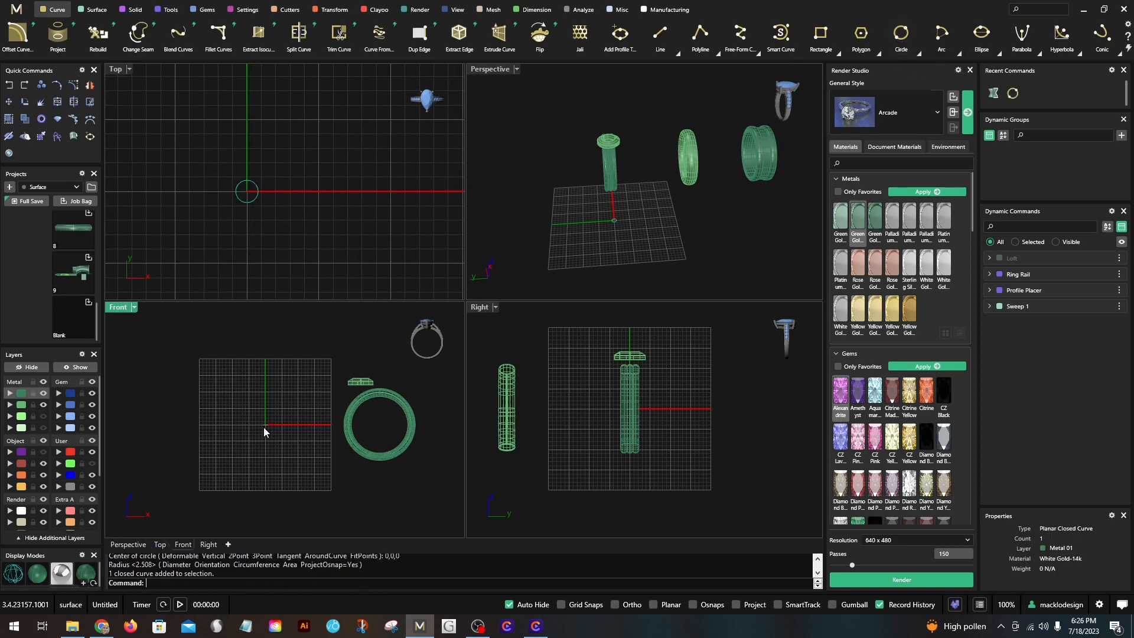
scroll(264, 427, up, 5)
drag(265, 424, 273, 366)
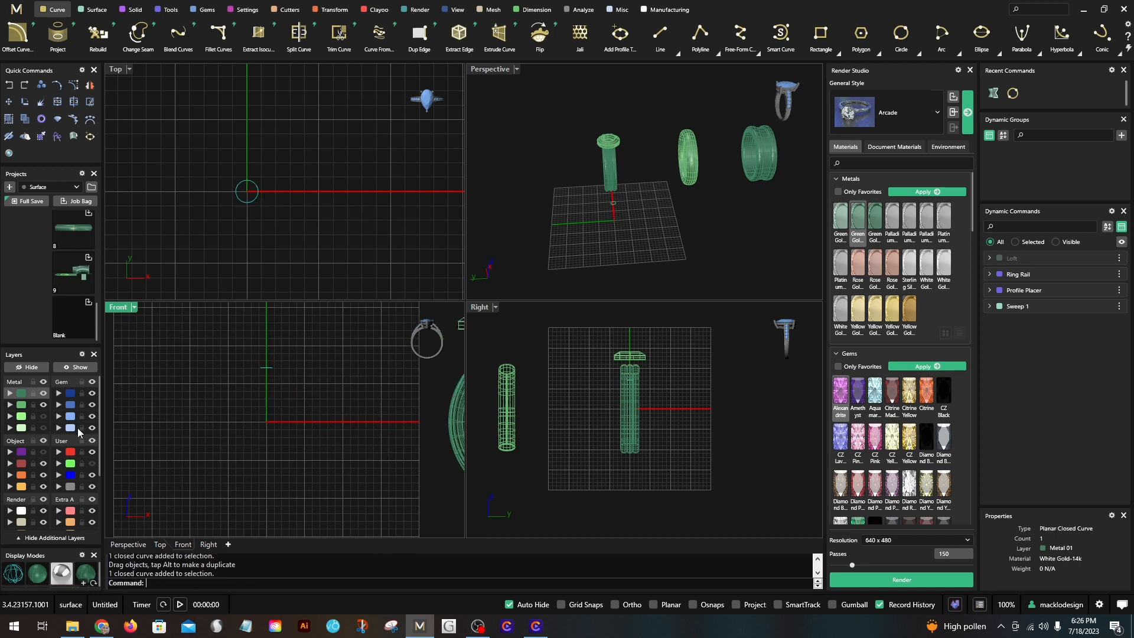
click(70, 452)
click(265, 249)
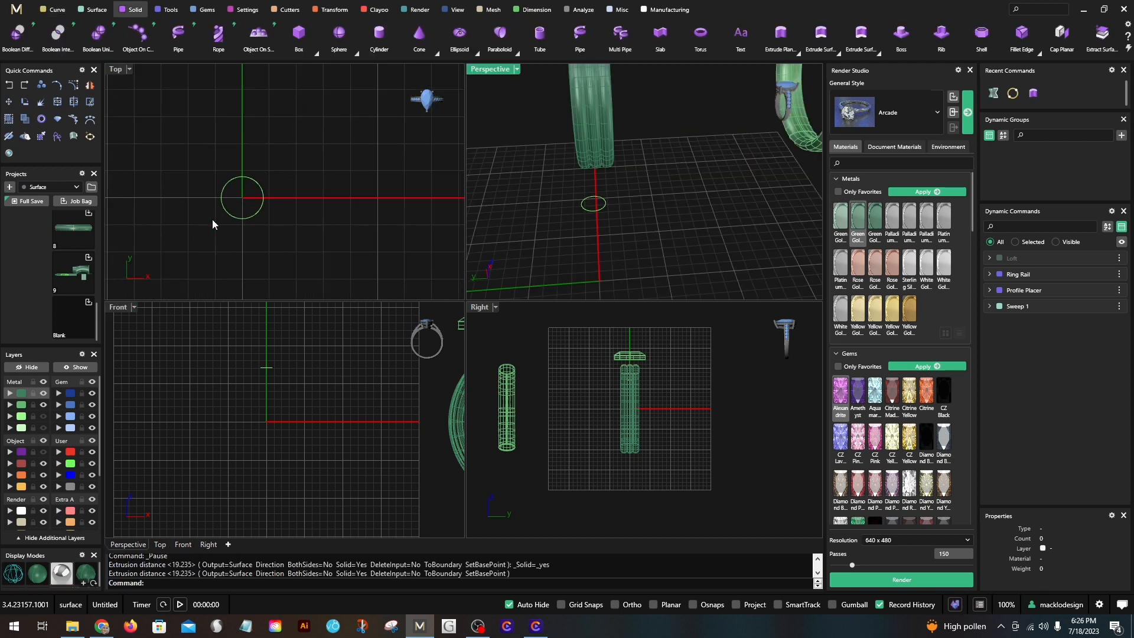
Step: Duplicate the circle to a lower position on the same vertical axis, just above the origin
click(229, 214)
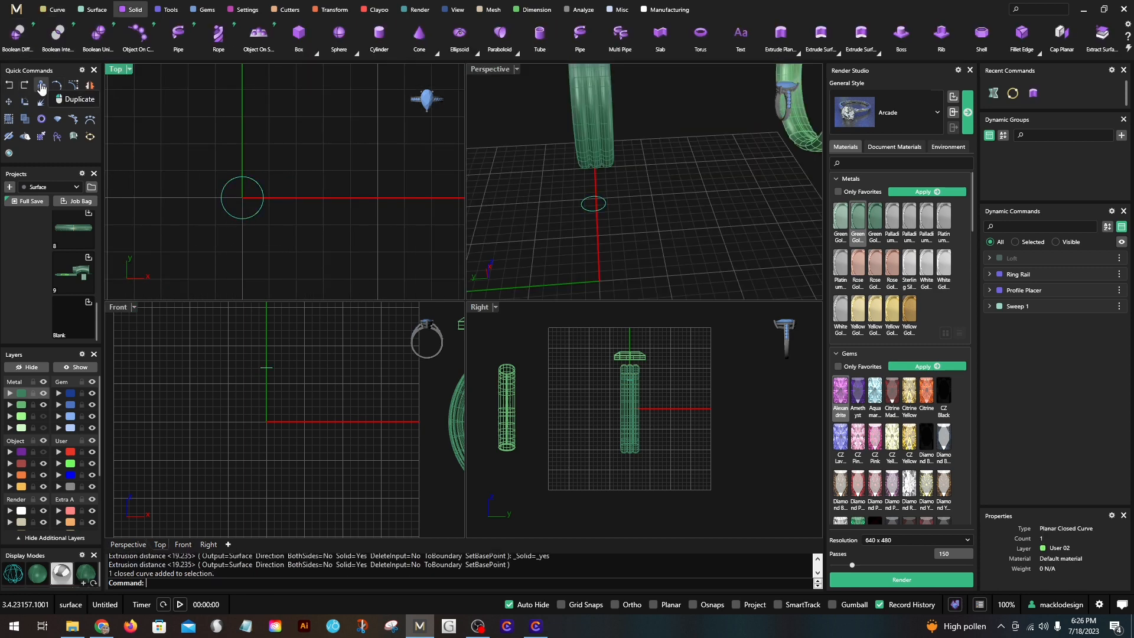
click(41, 88)
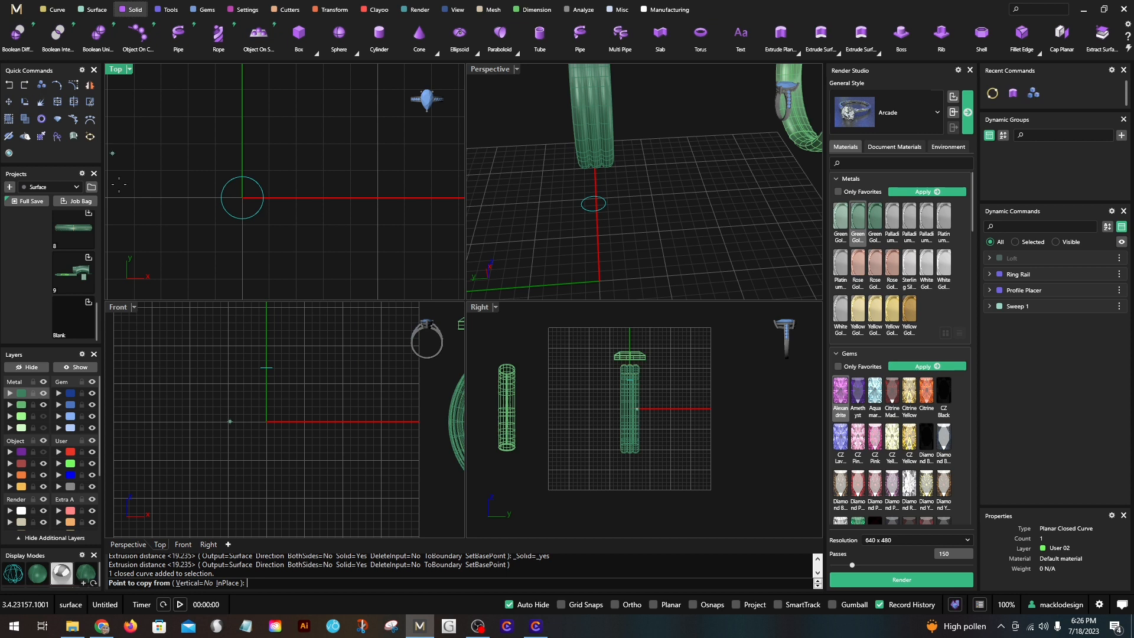
click(266, 364)
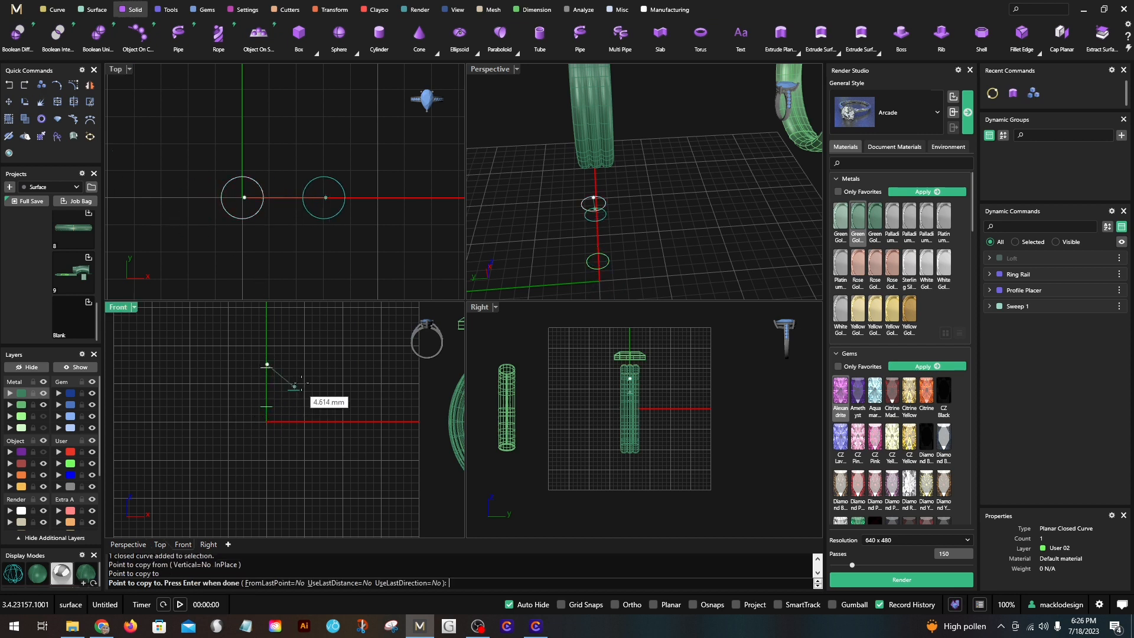
key(Escape)
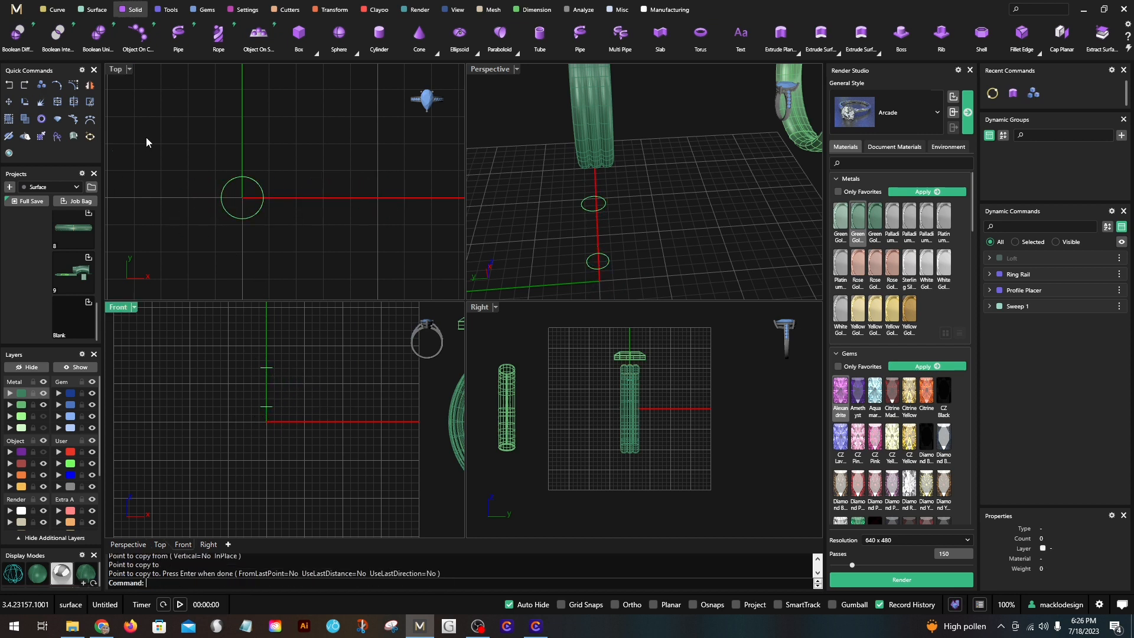
Step: Loft the two stacked circles into an open tube with the Loose style and Do not simplify
text(Loft)
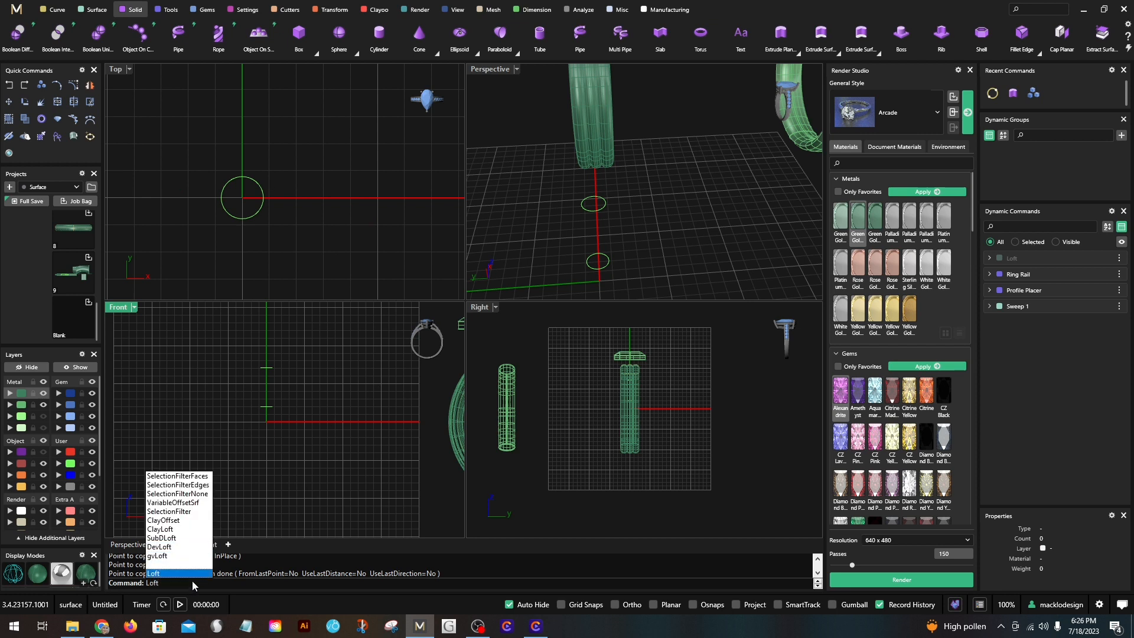
click(193, 575)
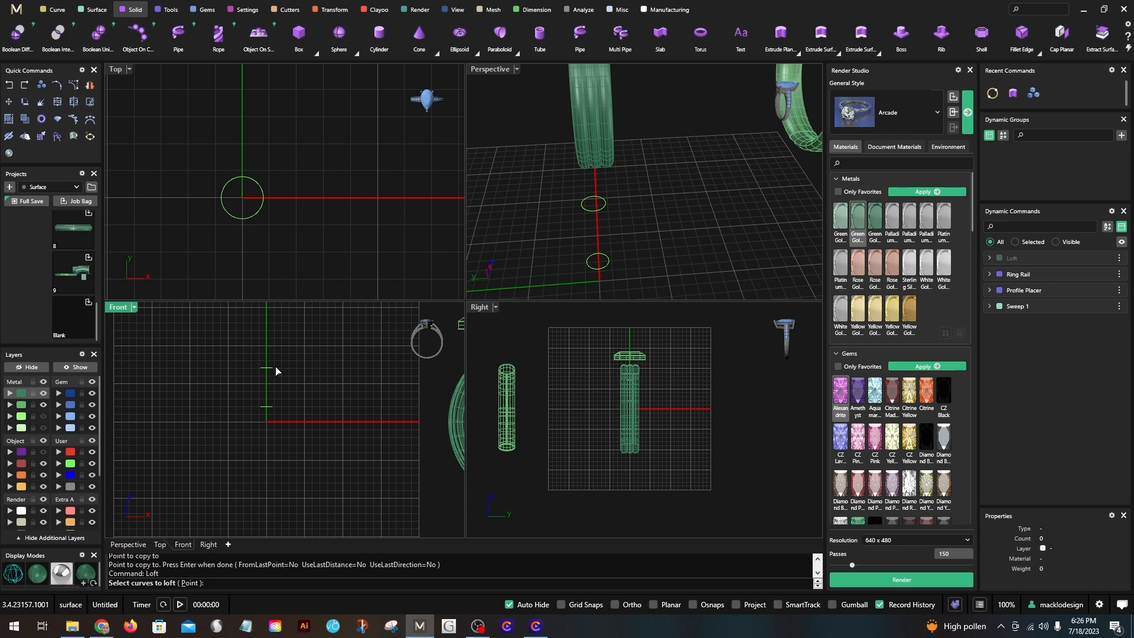
click(269, 407)
key(Return)
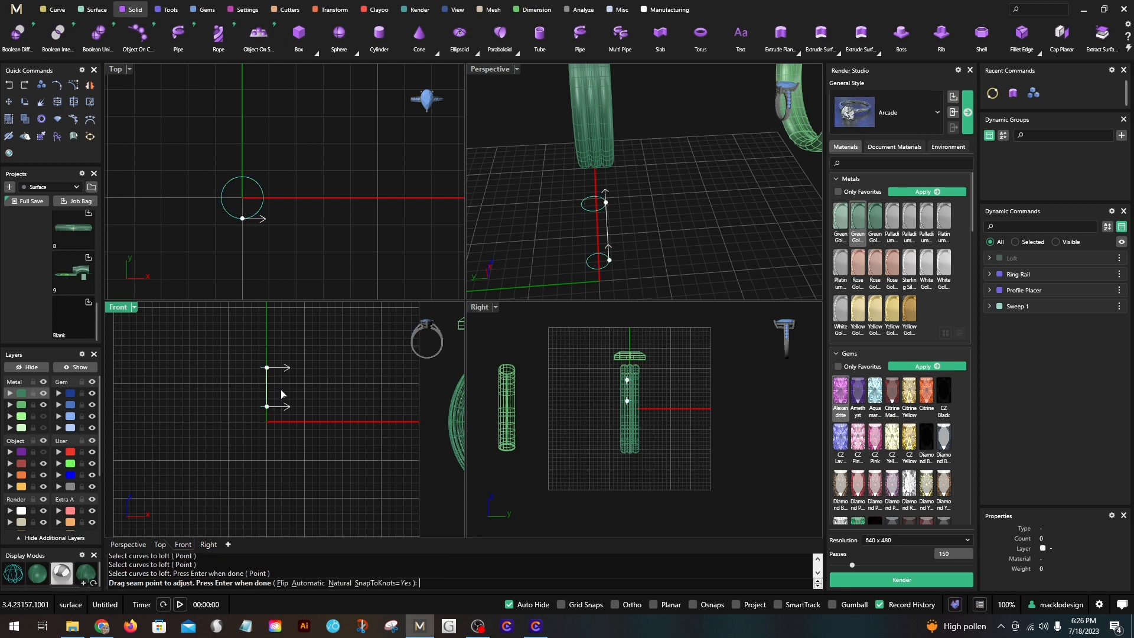
key(Return)
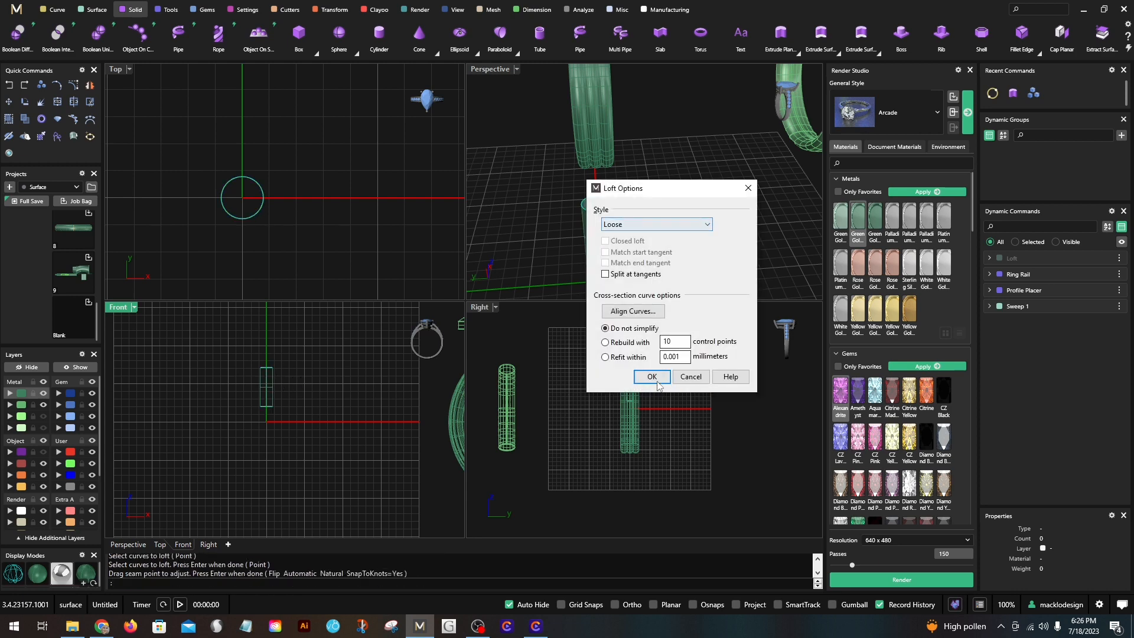
click(651, 377)
Step: Turn on object snaps, adding Cen to the active End, Point and Mid snaps
scroll(668, 229, down, 5)
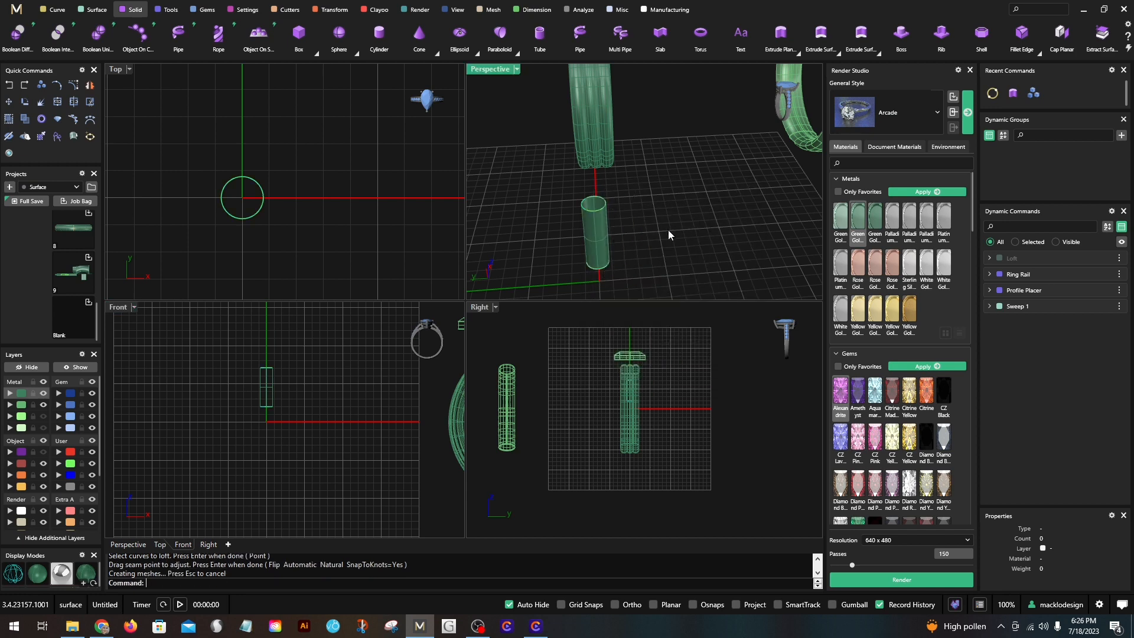
scroll(607, 181, up, 4)
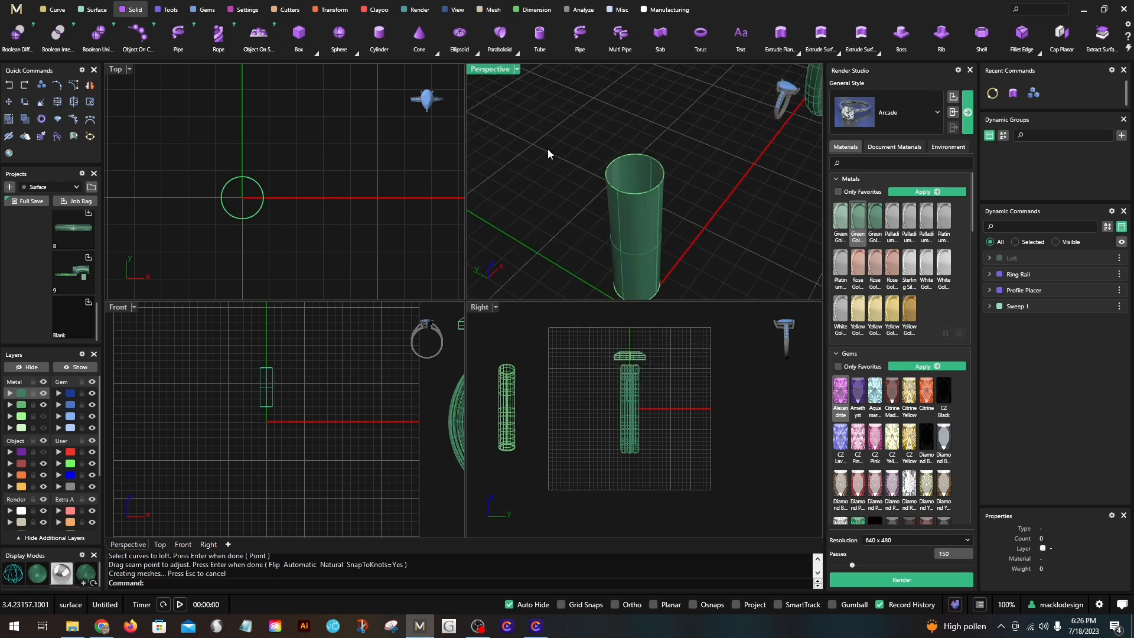
shift+right_drag(547, 150, 517, 169)
right_drag(310, 143, 324, 150)
shift+right_drag(673, 188, 679, 181)
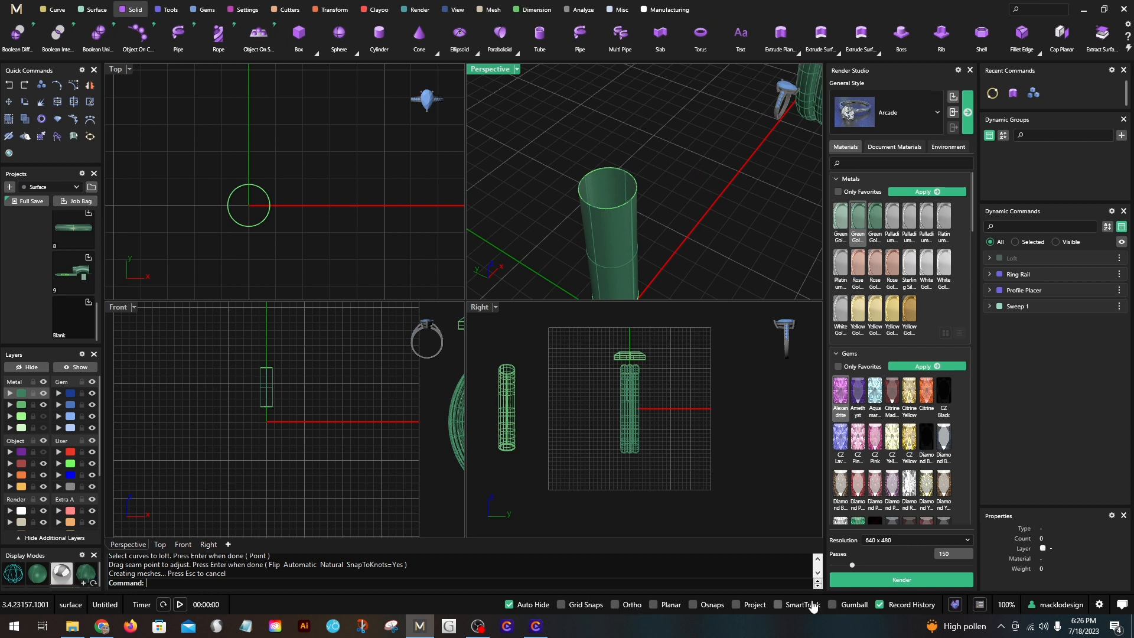
click(692, 607)
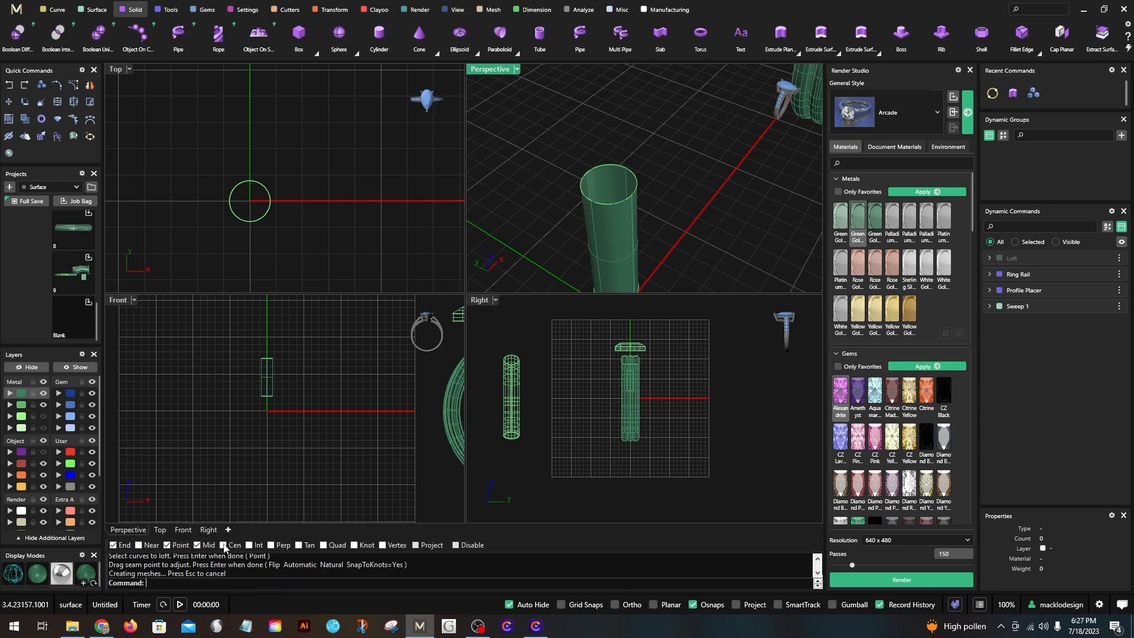
Step: Draw a vertical axis line about 1.5 mm long upward from the center of the tube's upper circle
click(56, 9)
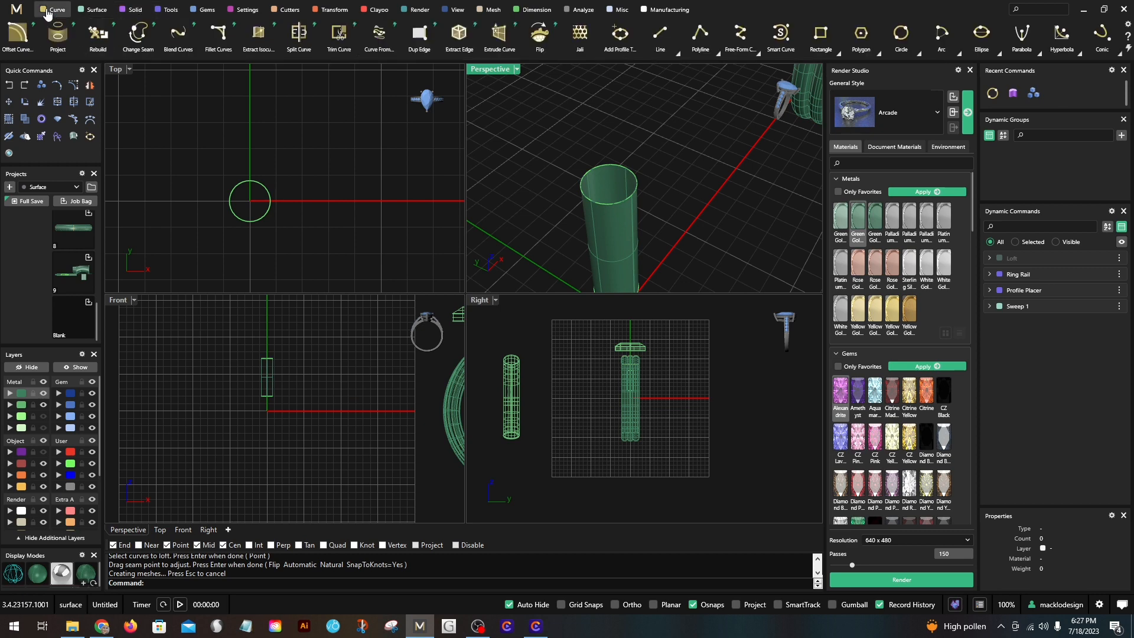
click(676, 51)
click(669, 67)
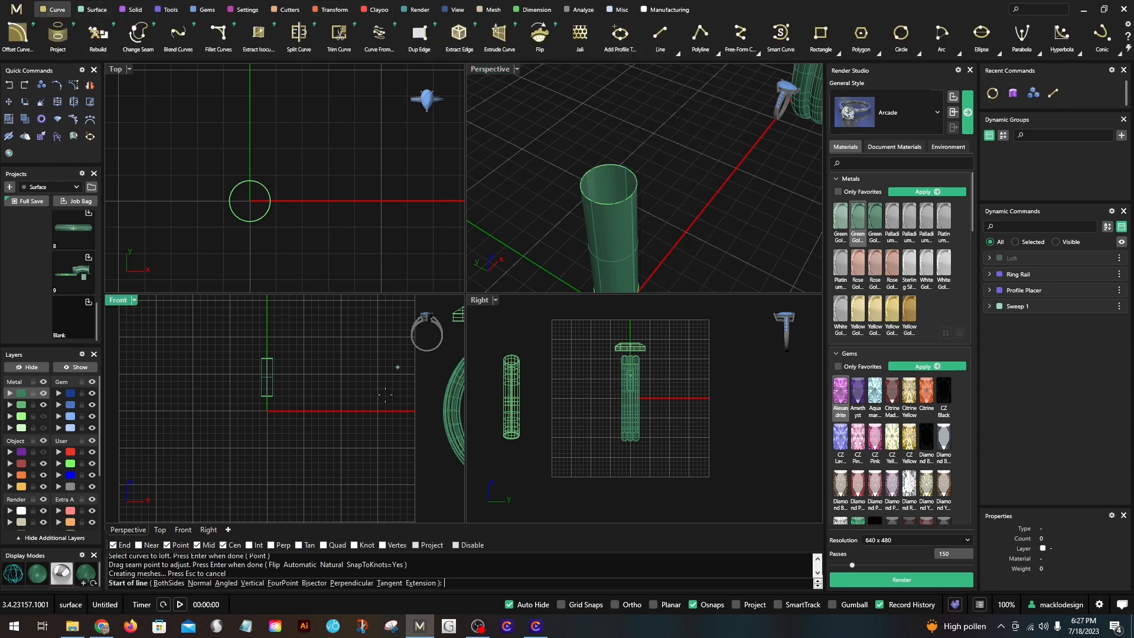
click(627, 171)
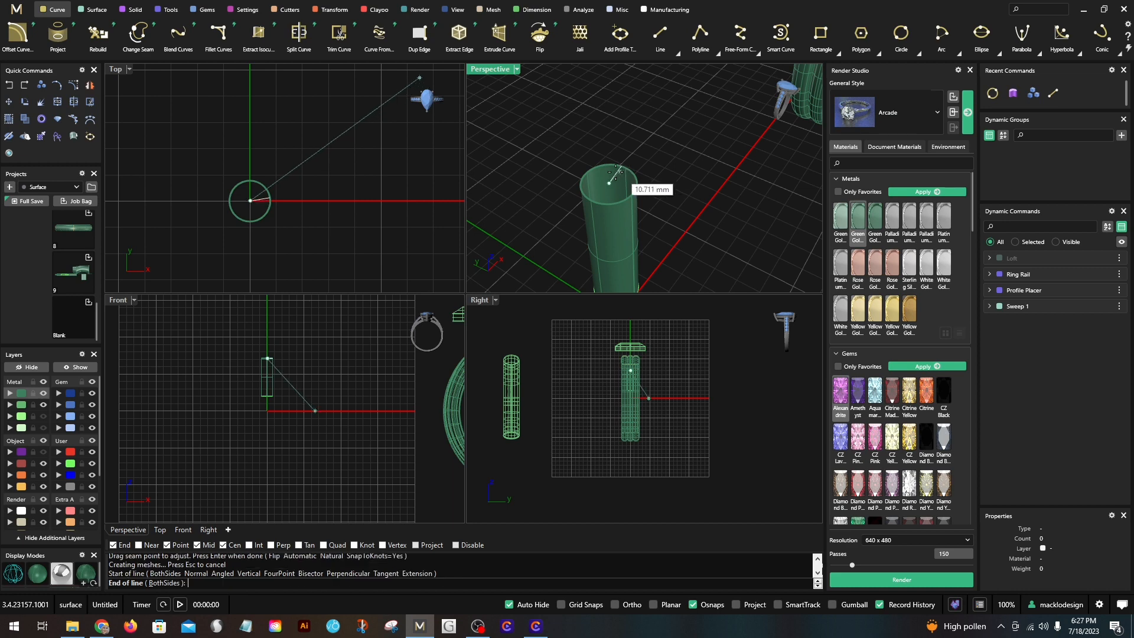
scroll(263, 340, up, 8)
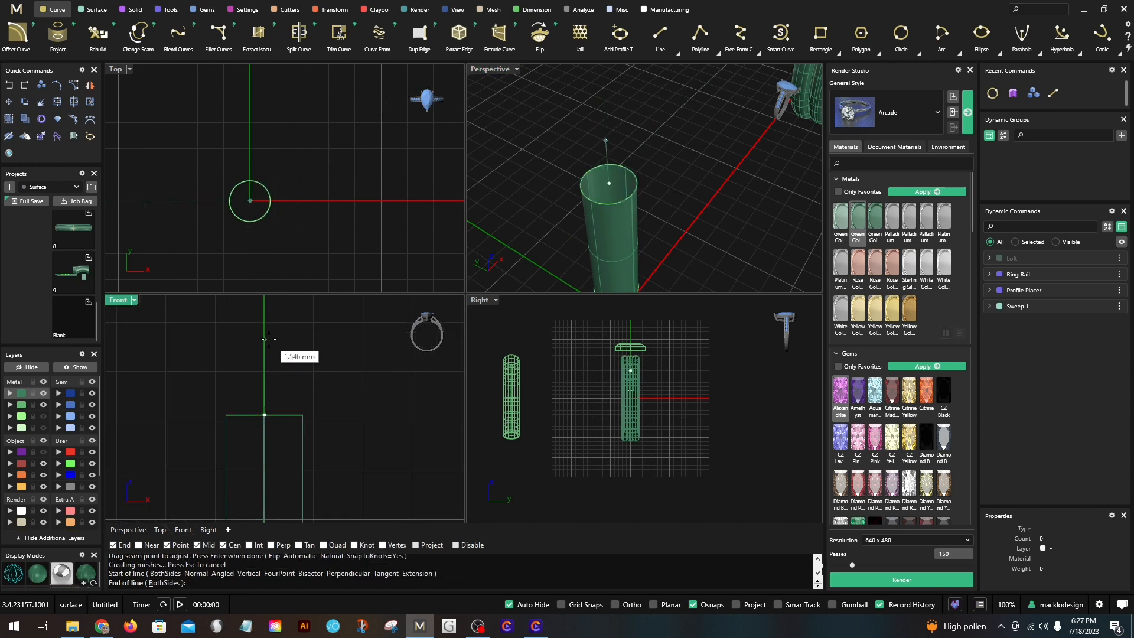
click(269, 339)
Step: Assign the axis line and the tube's upper circle to the Light layer
scroll(318, 348, down, 2)
right_drag(625, 162, 636, 134)
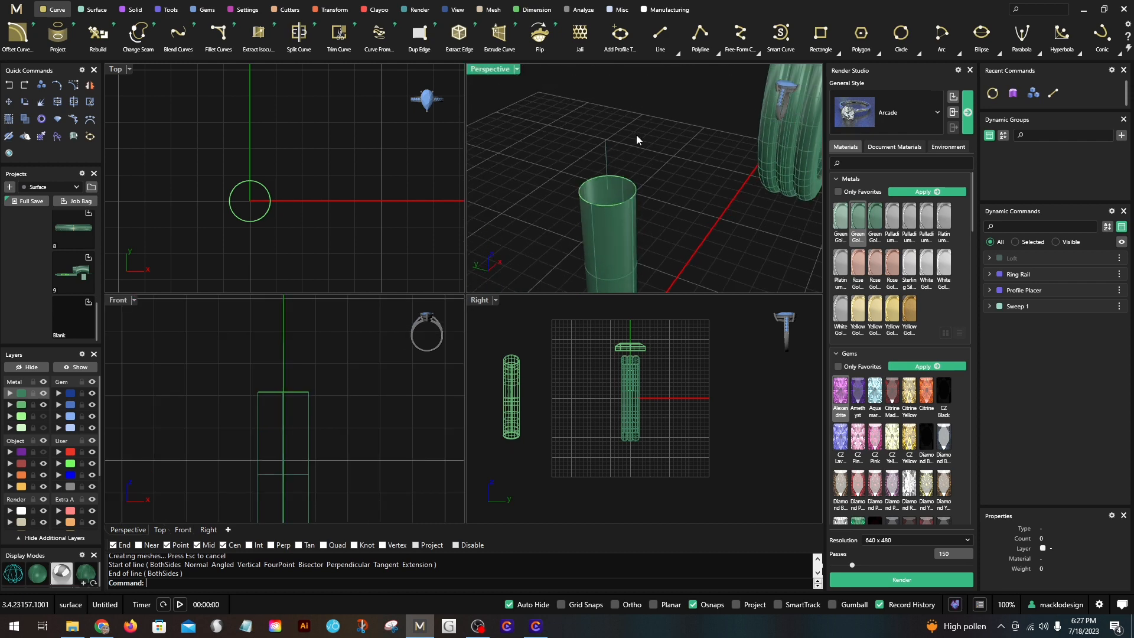
scroll(610, 158, up, 2)
click(609, 159)
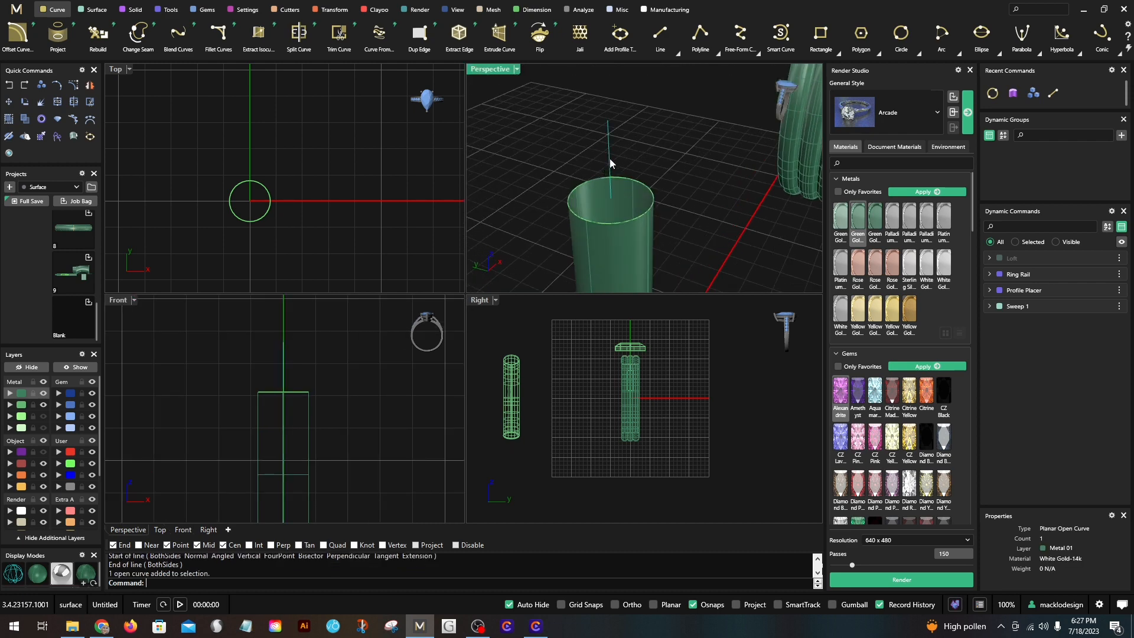
click(648, 189)
click(684, 216)
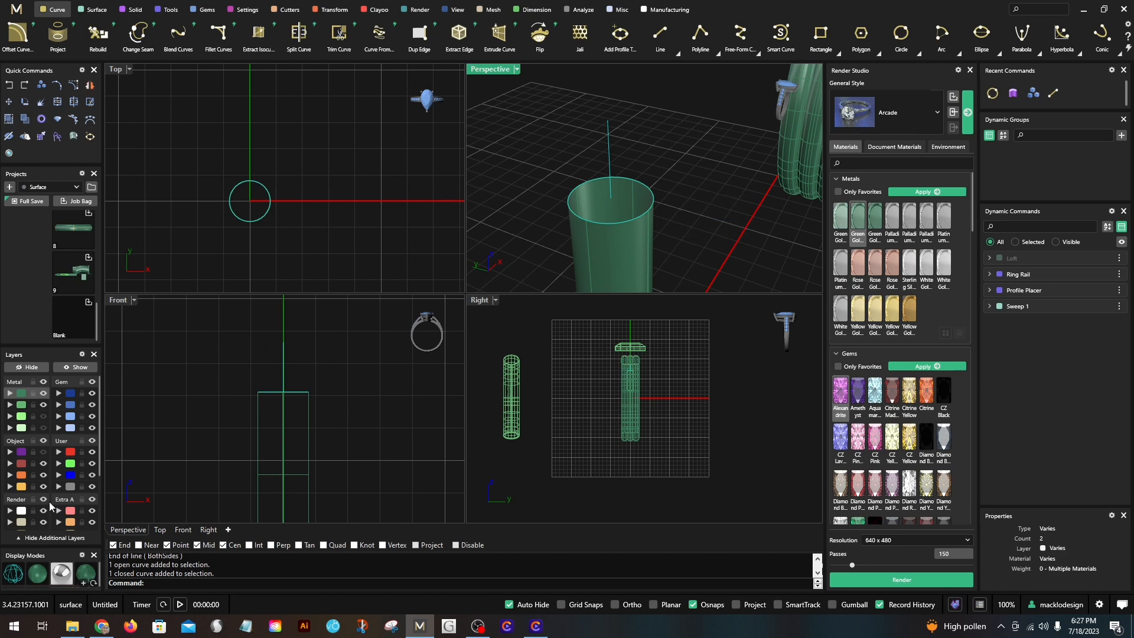
click(10, 510)
click(183, 384)
Step: Turn on the Quad snap and start a start-end-direction arc at a quadrant of the tube's upper circle
right_drag(661, 136, 596, 189)
click(588, 173)
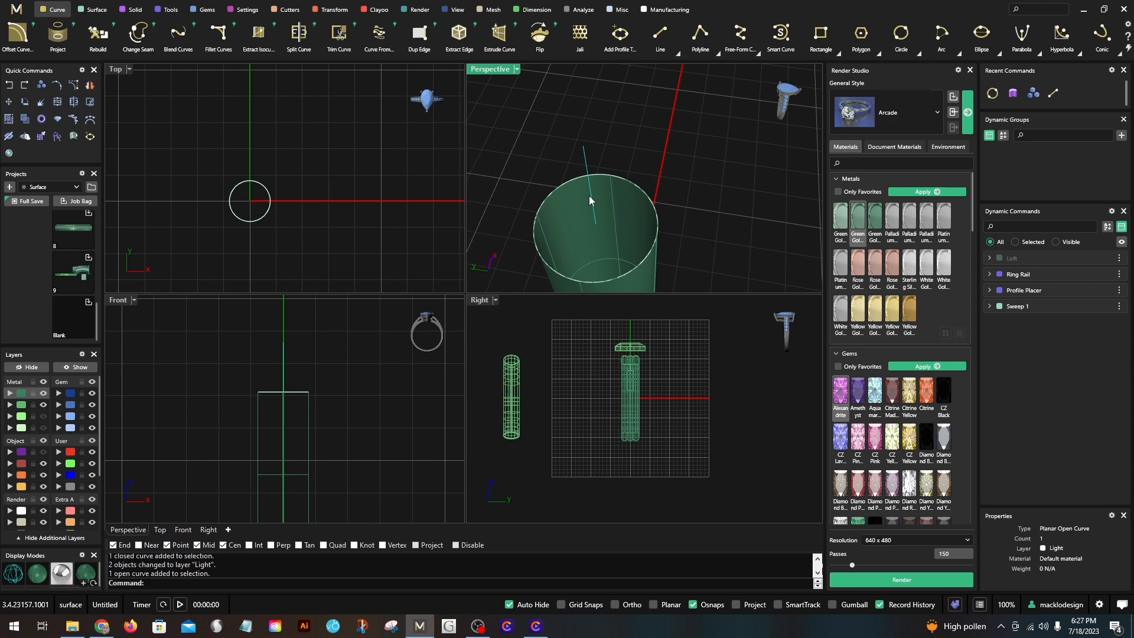
click(608, 163)
right_drag(619, 177, 520, 124)
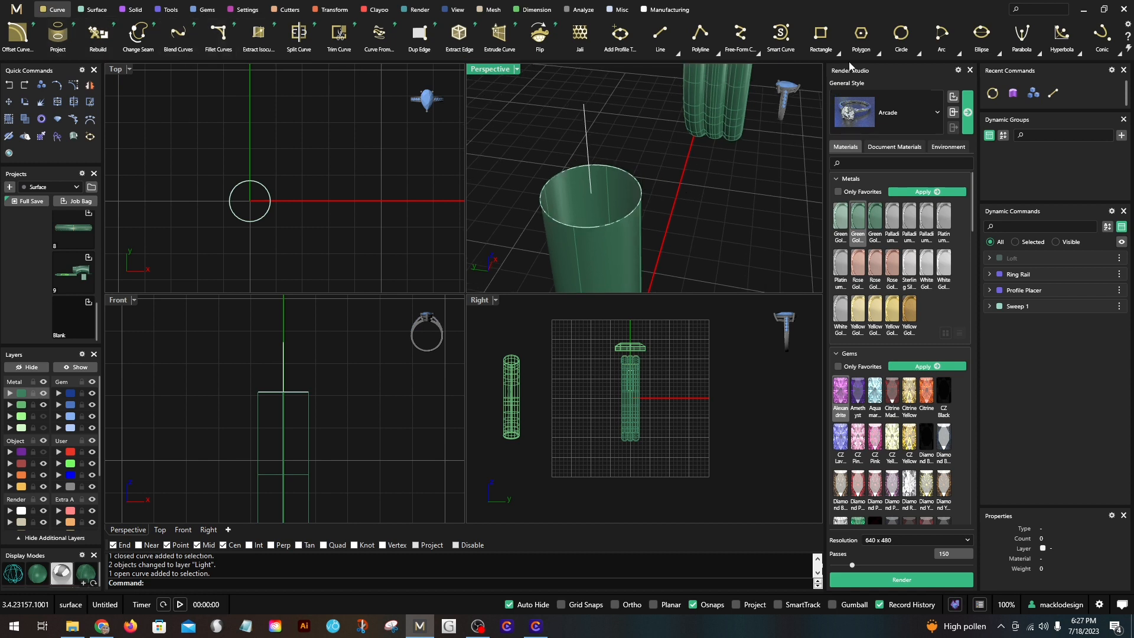
click(958, 59)
click(944, 107)
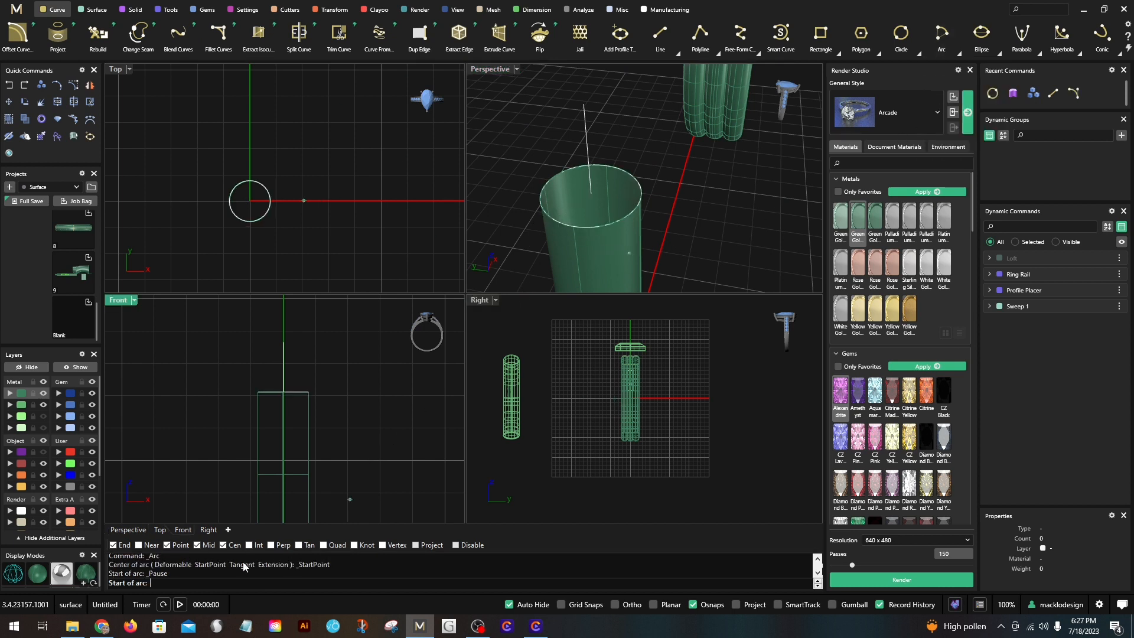
click(325, 545)
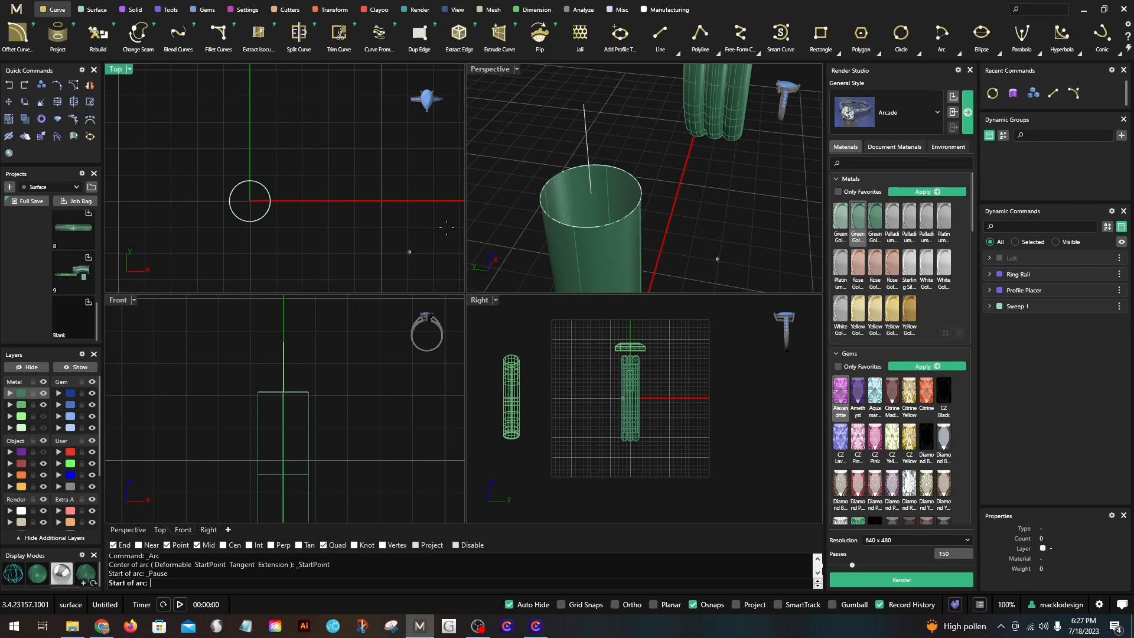
click(573, 226)
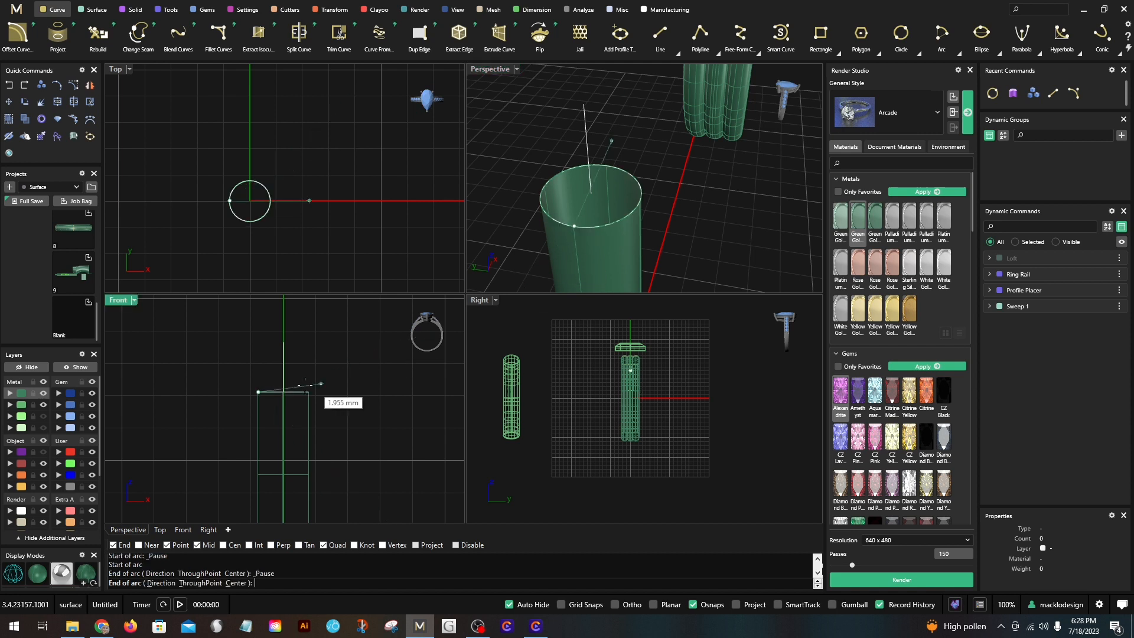
Step: Finish the arc at the axis line's upper end in the Front view, with a nearly vertical start direction so it bulges outward
scroll(296, 393, up, 3)
scroll(249, 395, up, 1)
scroll(249, 393, down, 1)
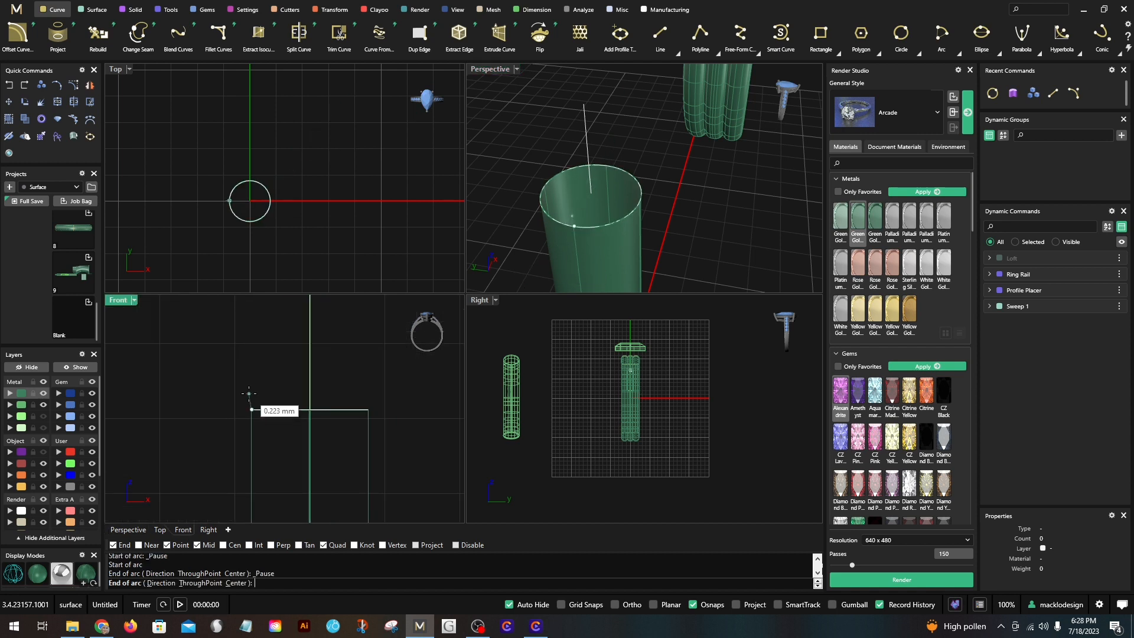
right_drag(283, 321, 265, 385)
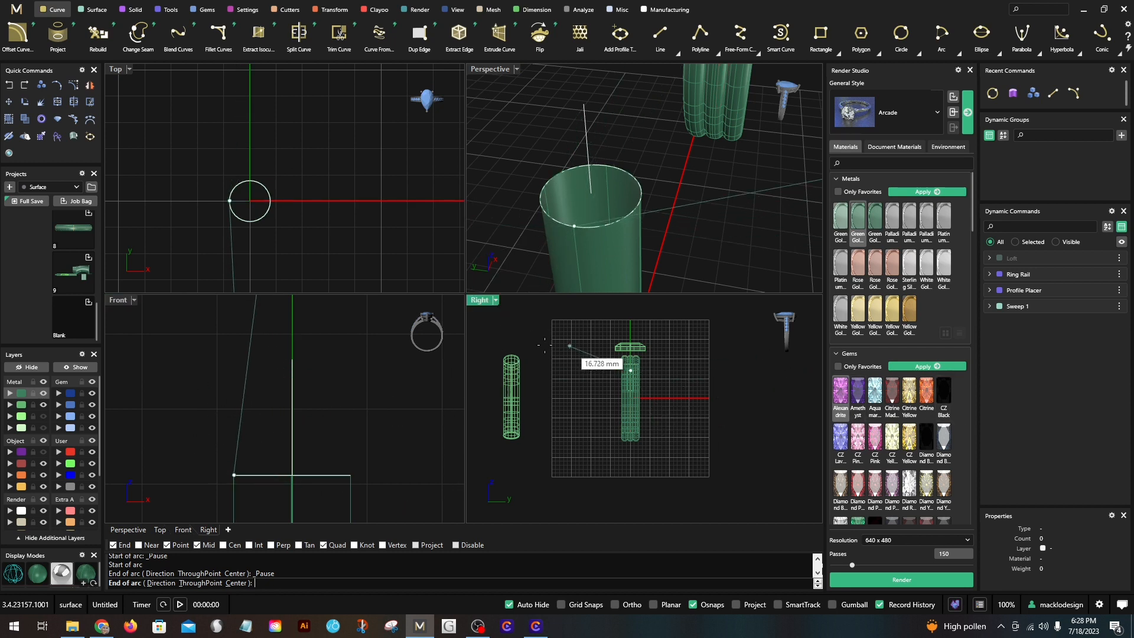
scroll(266, 373, up, 2)
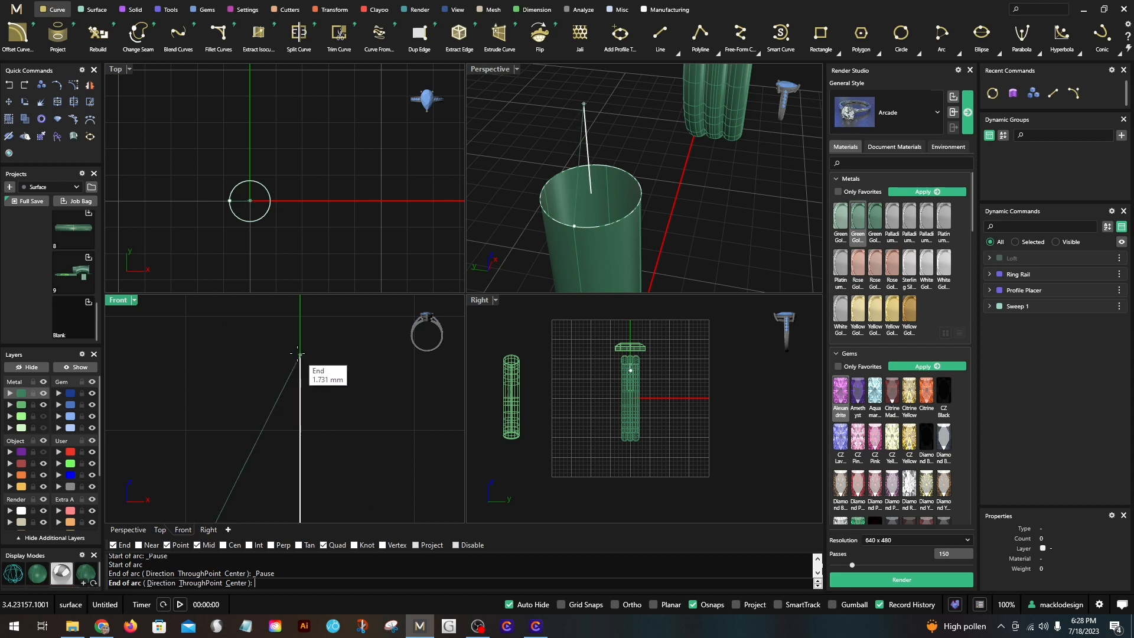
click(300, 354)
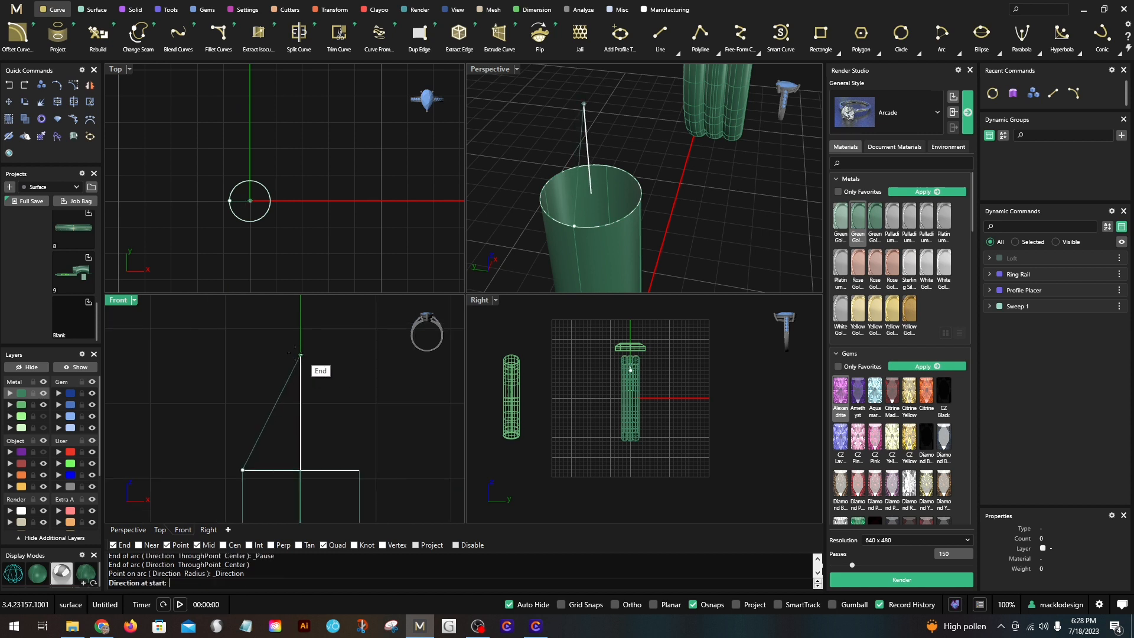
click(252, 353)
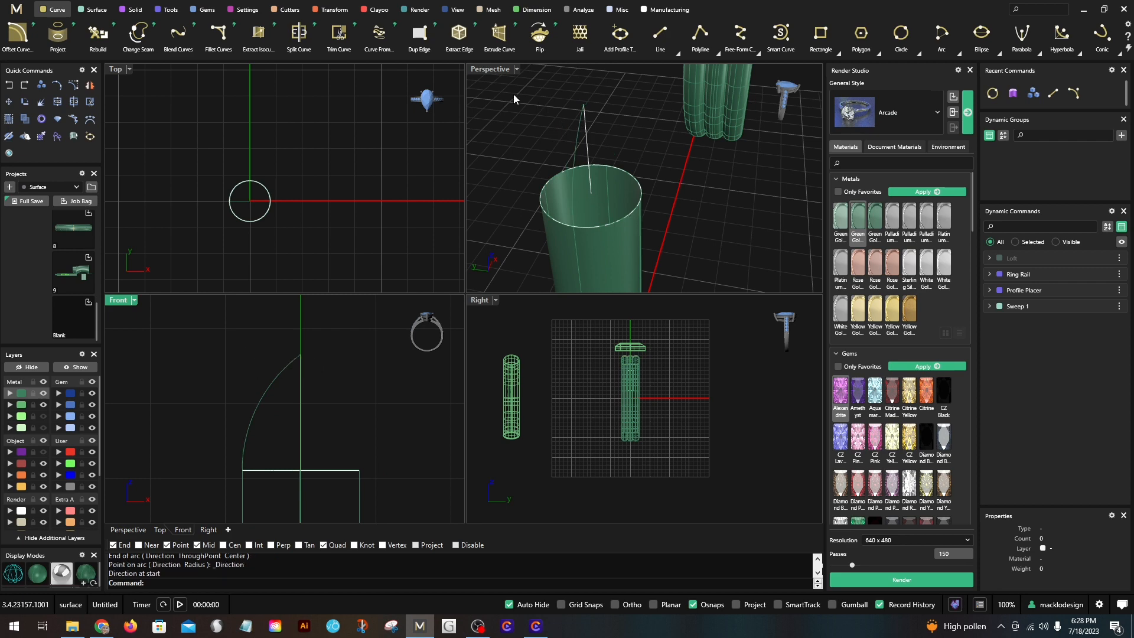
Step: Rail Revolve the arc along the tube's upper circle curve, using the vertical line's lower and upper ends as the axis
double_click(492, 69)
right_drag(483, 257, 398, 229)
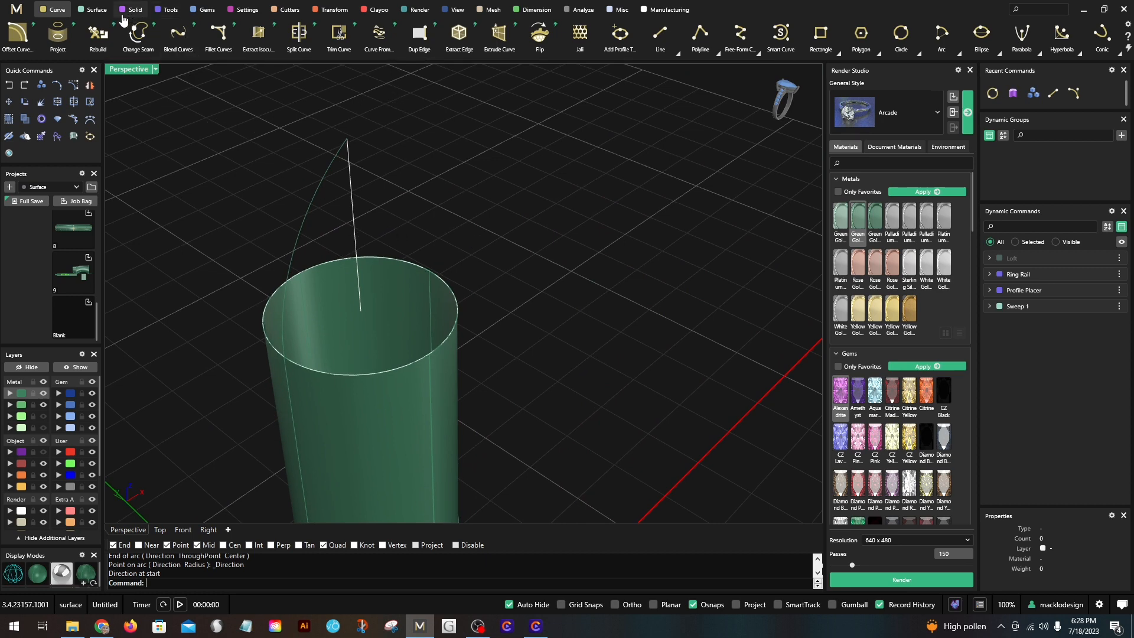
click(98, 10)
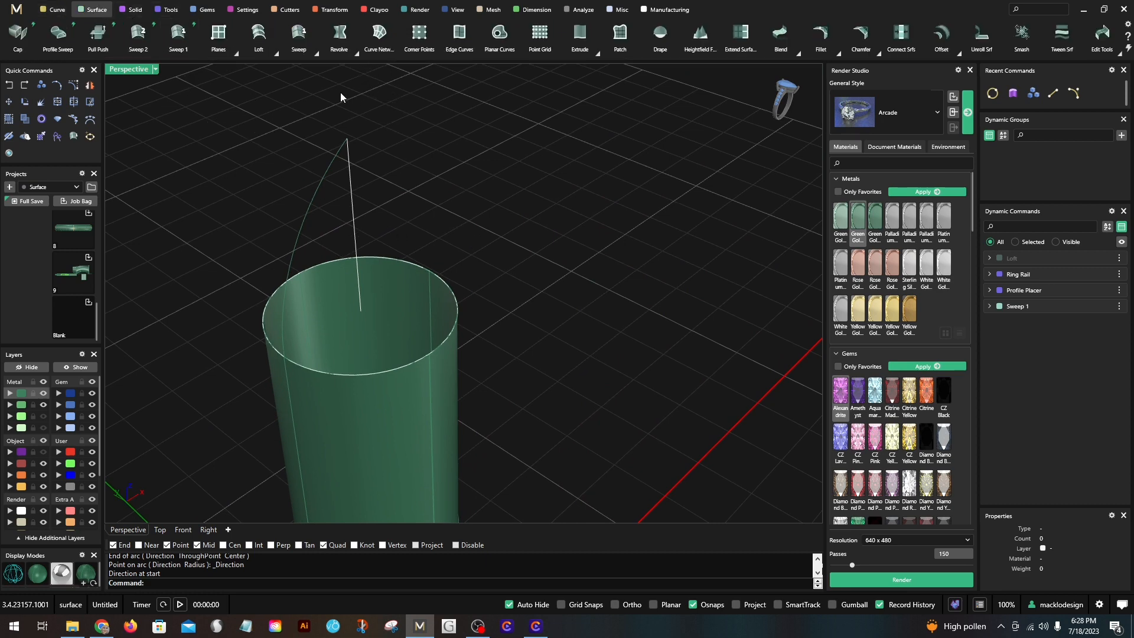
right_drag(323, 87, 321, 82)
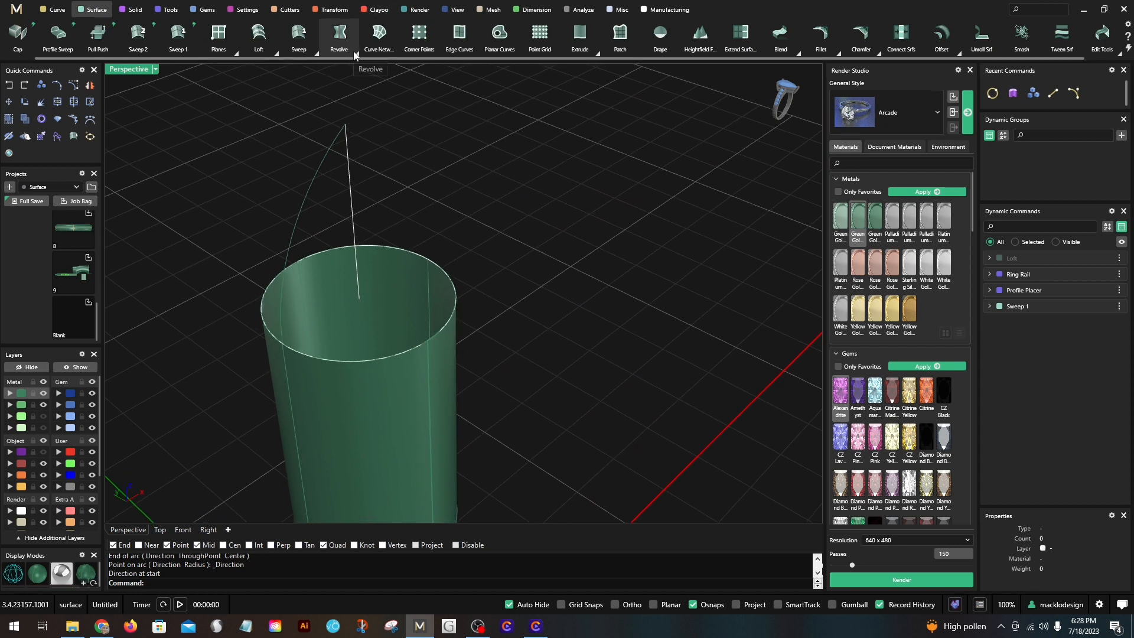
click(354, 52)
click(336, 69)
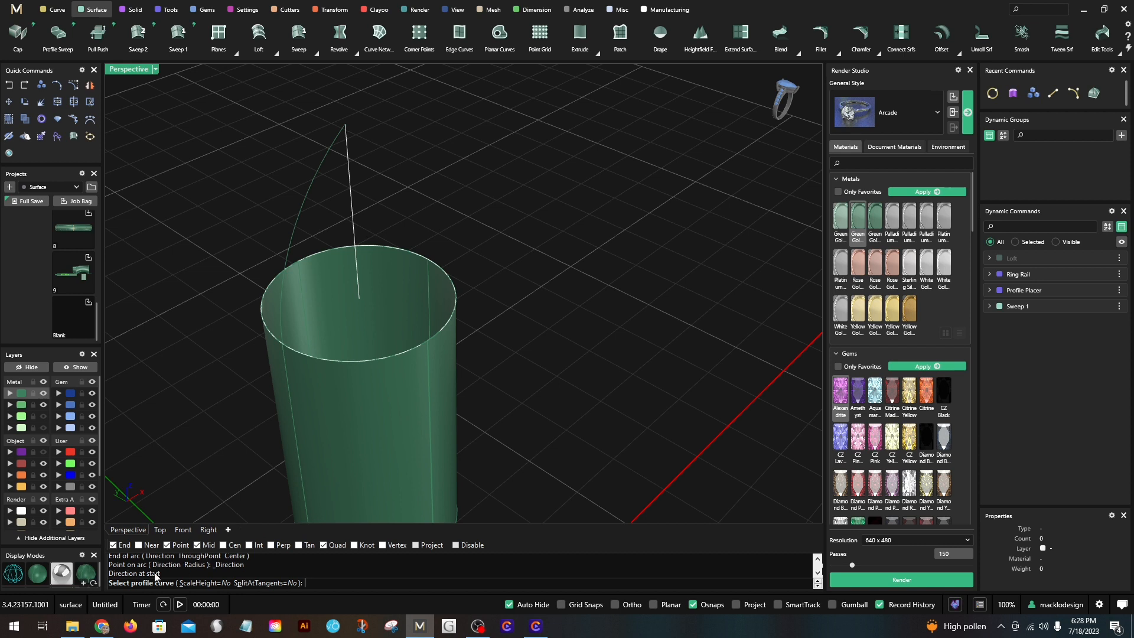
click(297, 227)
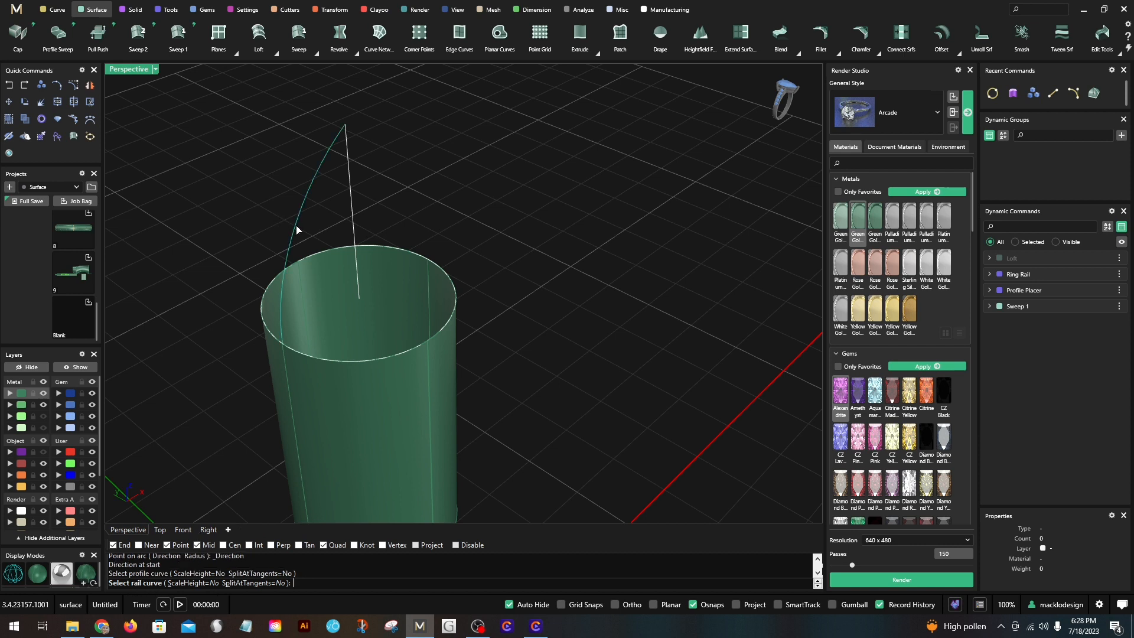
click(414, 254)
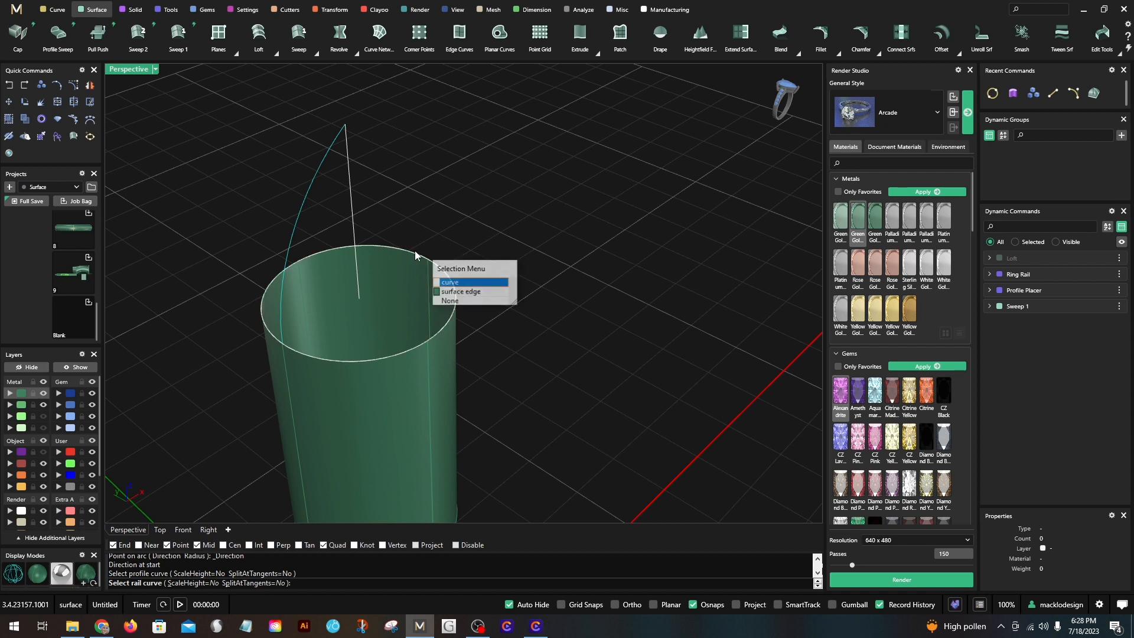
click(439, 281)
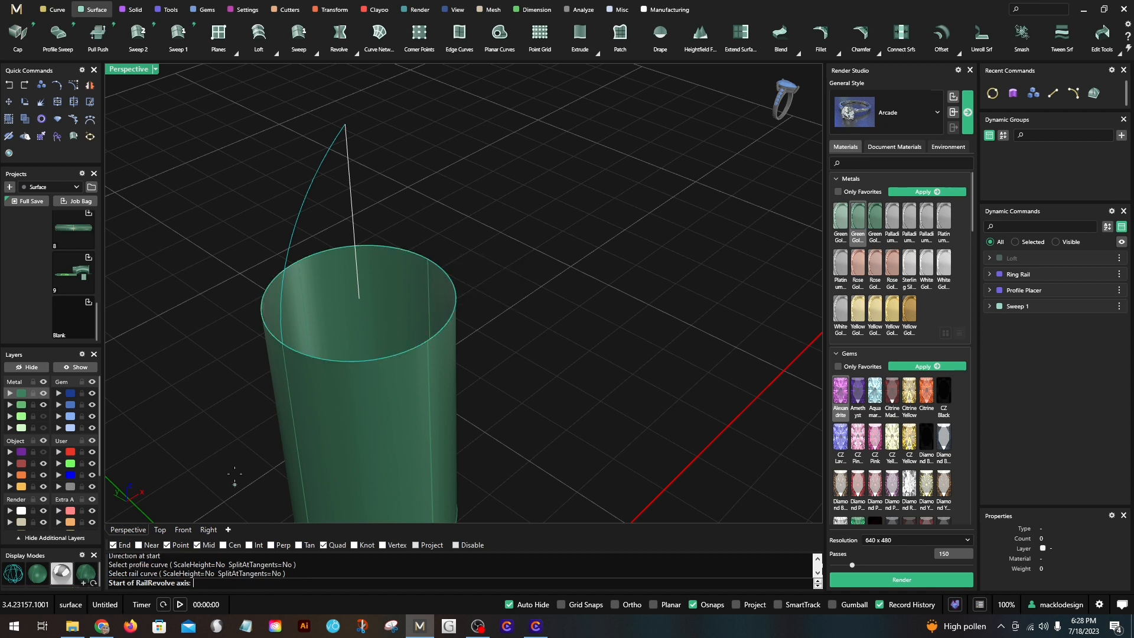
click(359, 296)
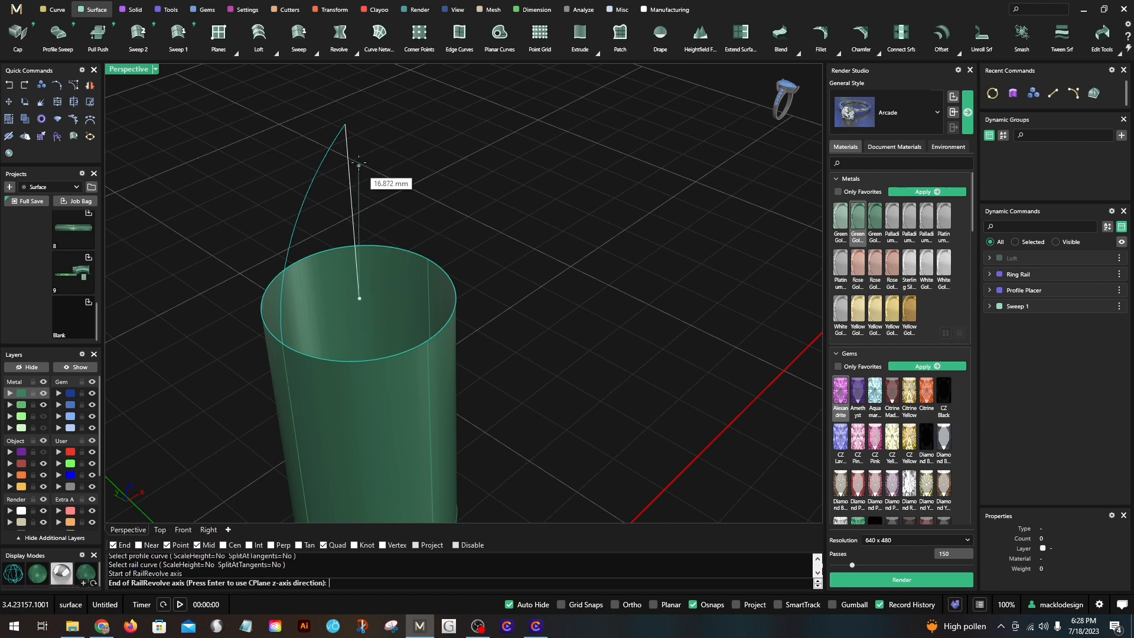
click(346, 124)
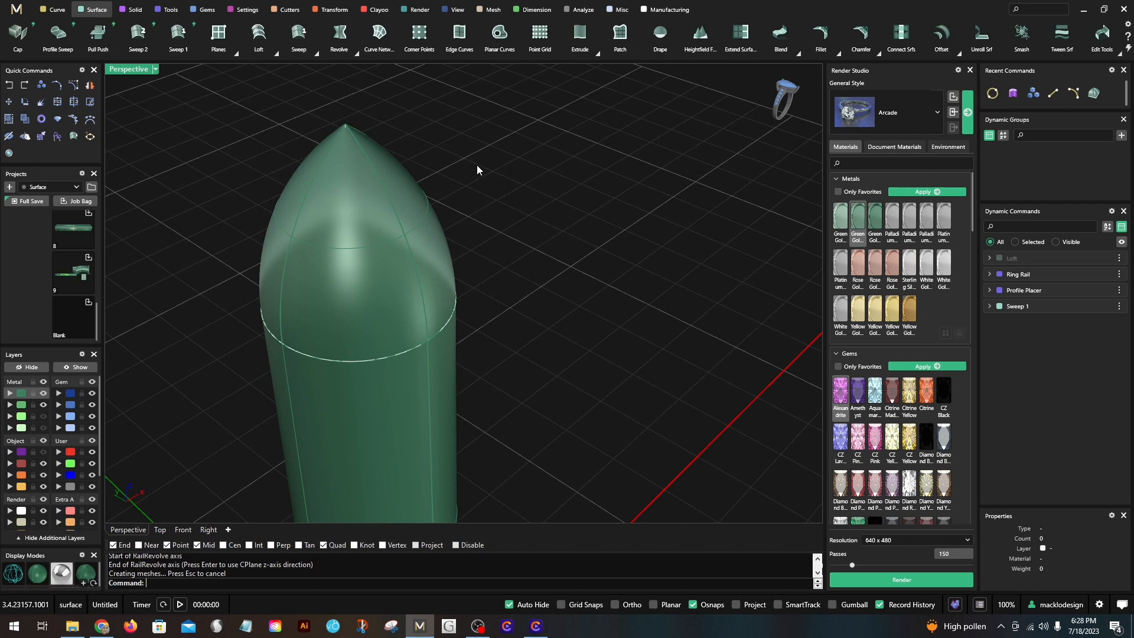
right_drag(584, 285, 319, 281)
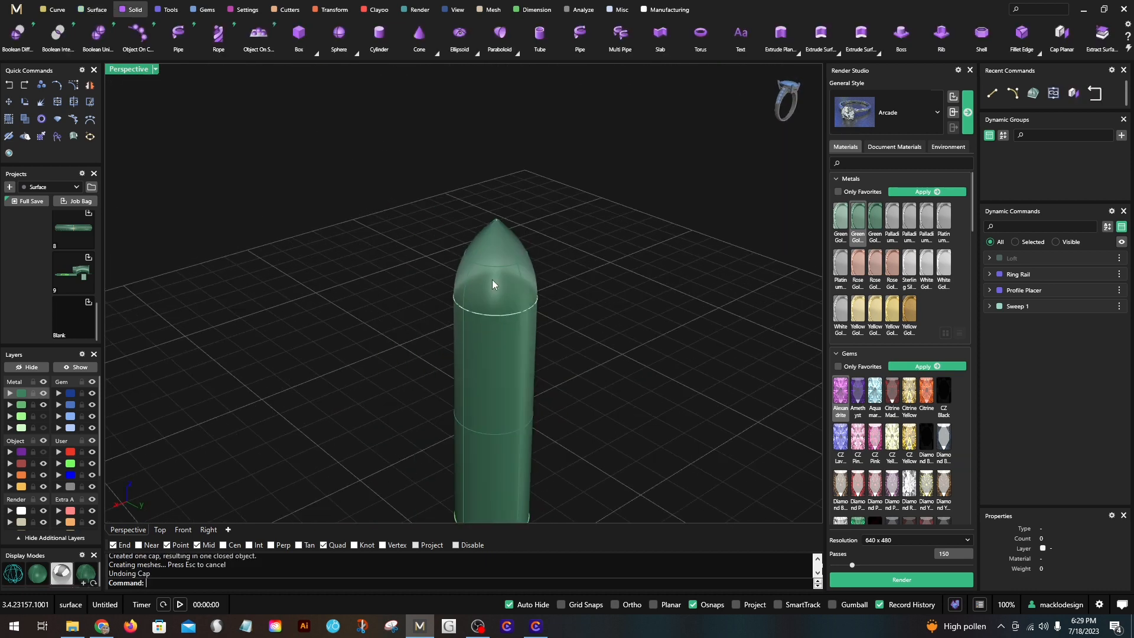
Step: Cap the open bottom of the joined tube and dome polysurface
click(493, 284)
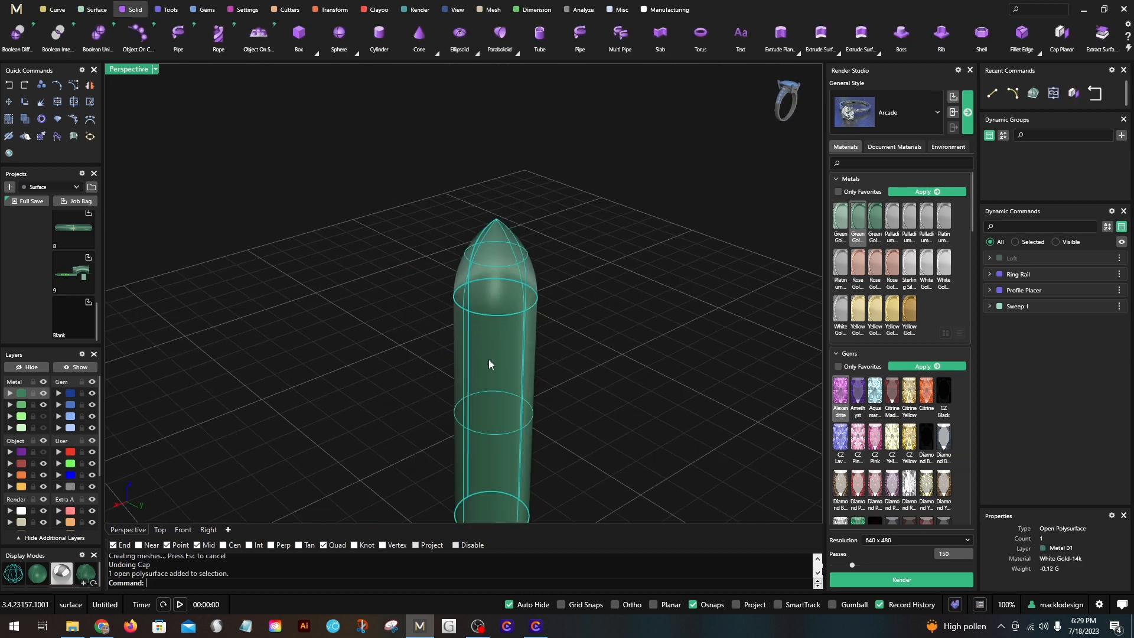
right_drag(349, 285, 350, 319)
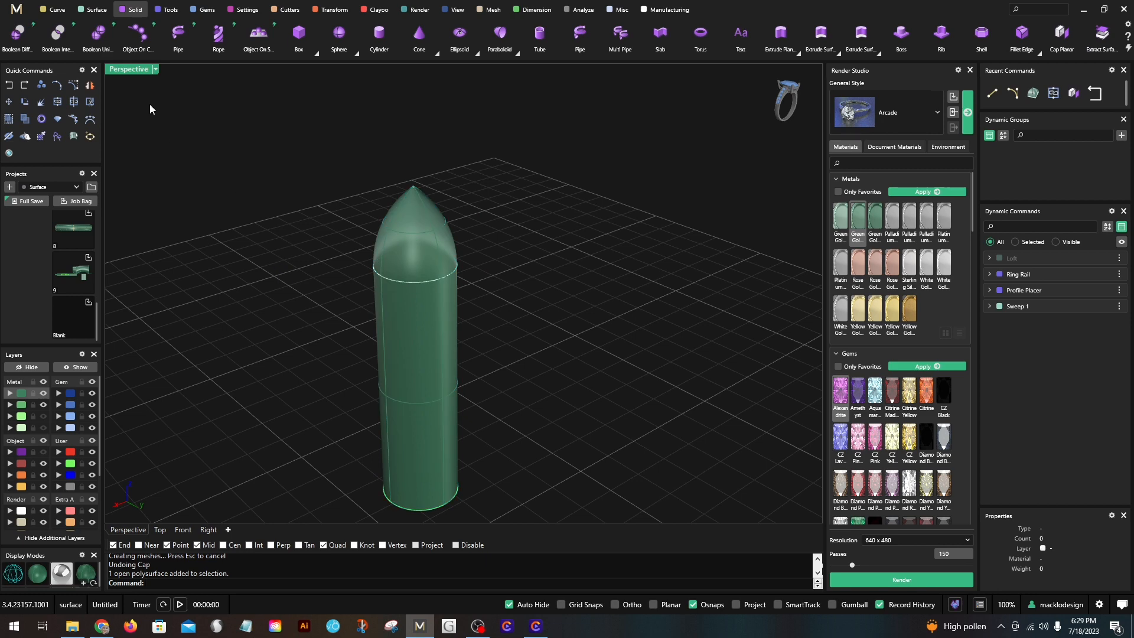
click(91, 10)
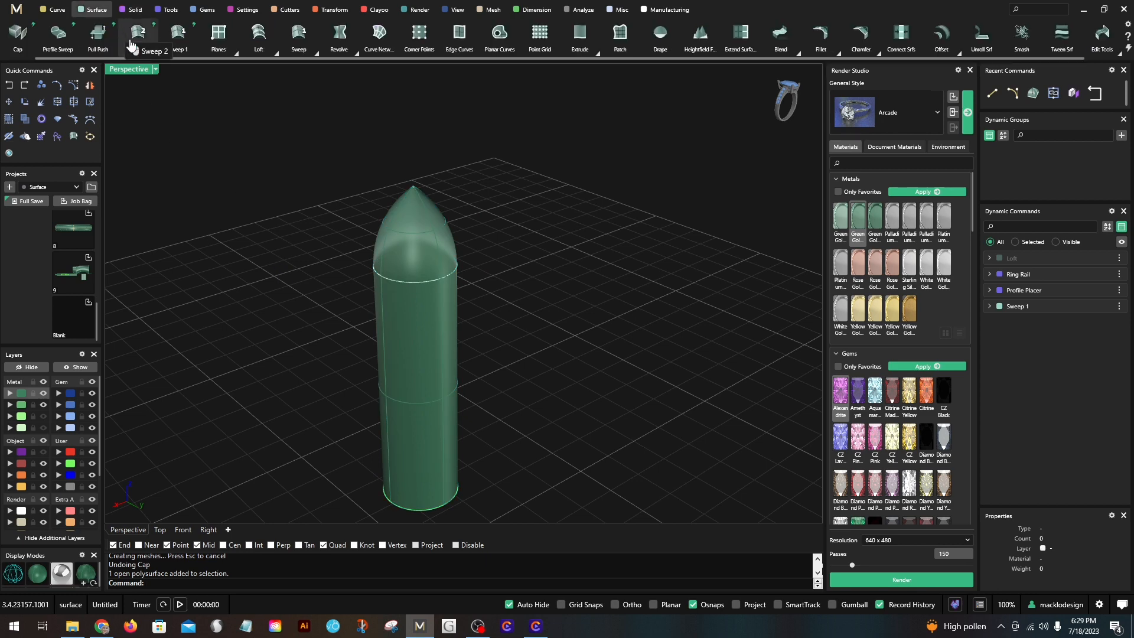
scroll(108, 34, up, 1)
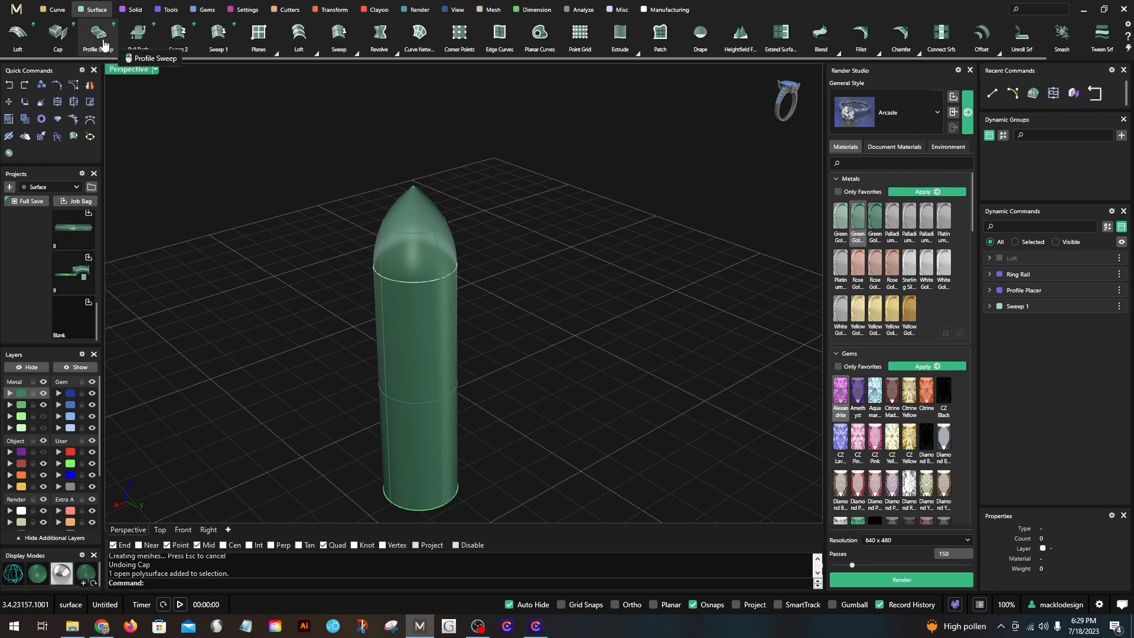
click(62, 37)
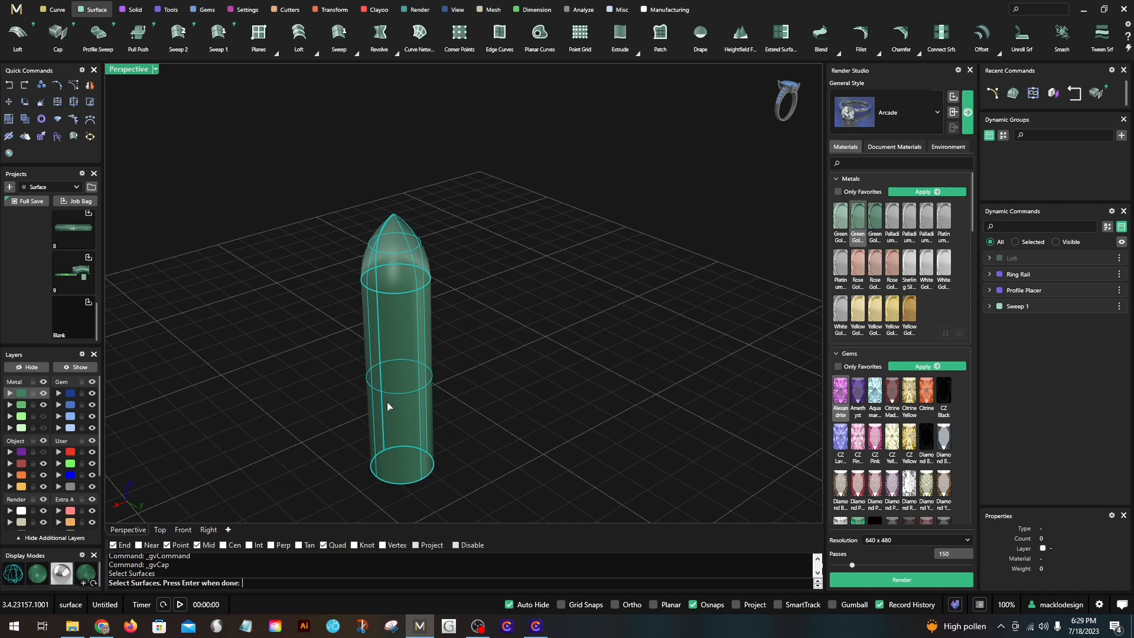
key(Return)
right_drag(488, 397, 475, 344)
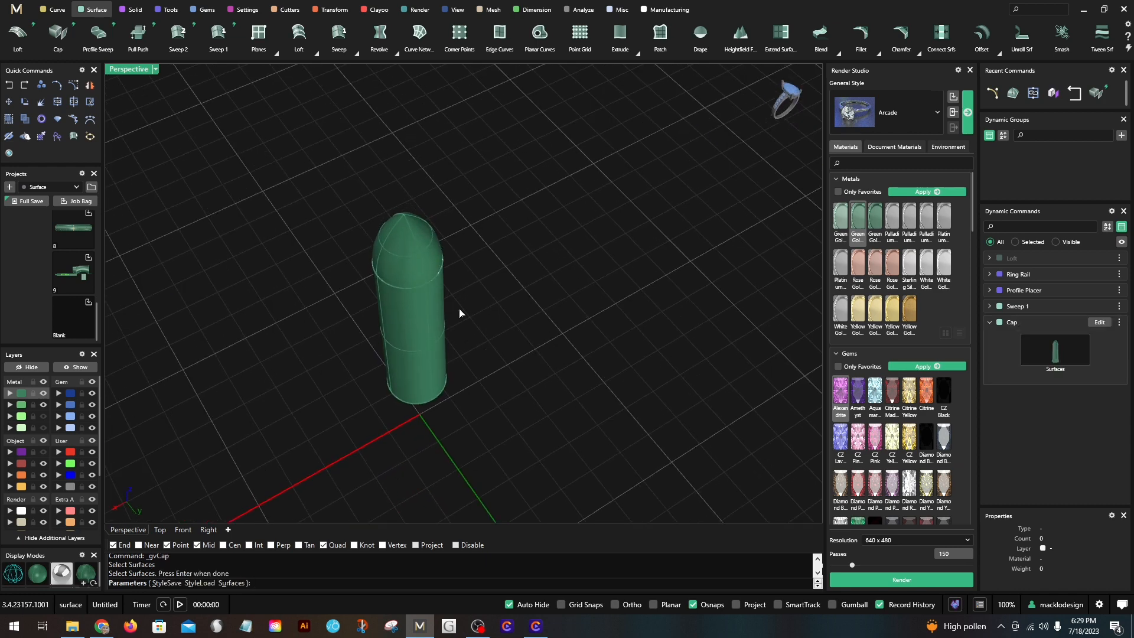
scroll(405, 256, up, 2)
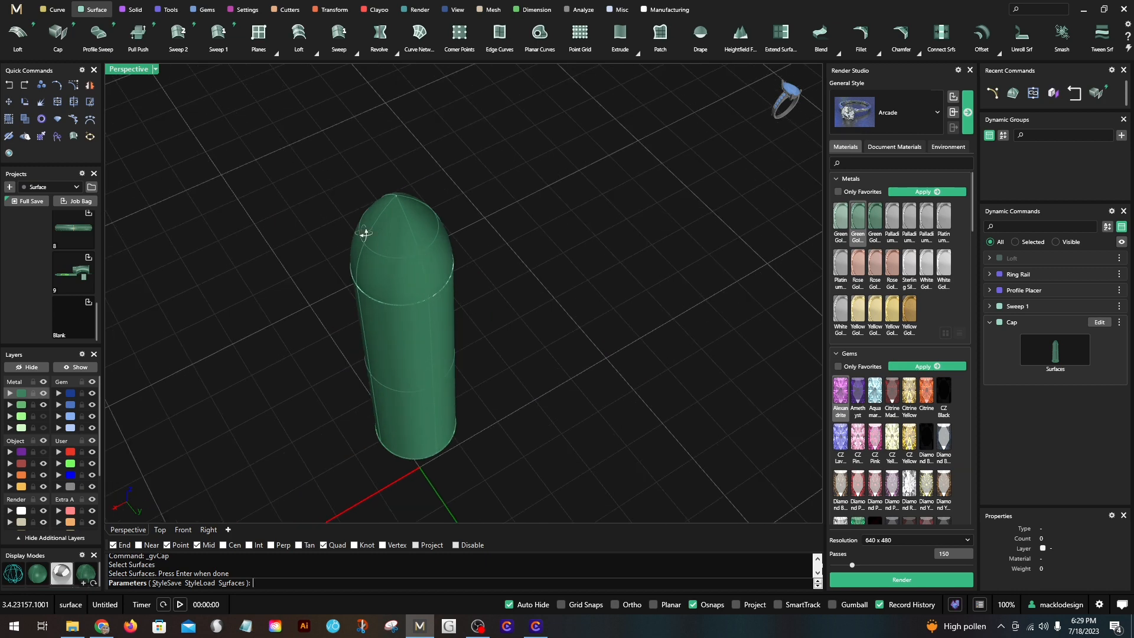
right_drag(364, 234, 374, 207)
right_click(374, 207)
Step: Move the tube's upper and lower circle curves to the Setting layer
click(351, 315)
scroll(494, 344, down, 4)
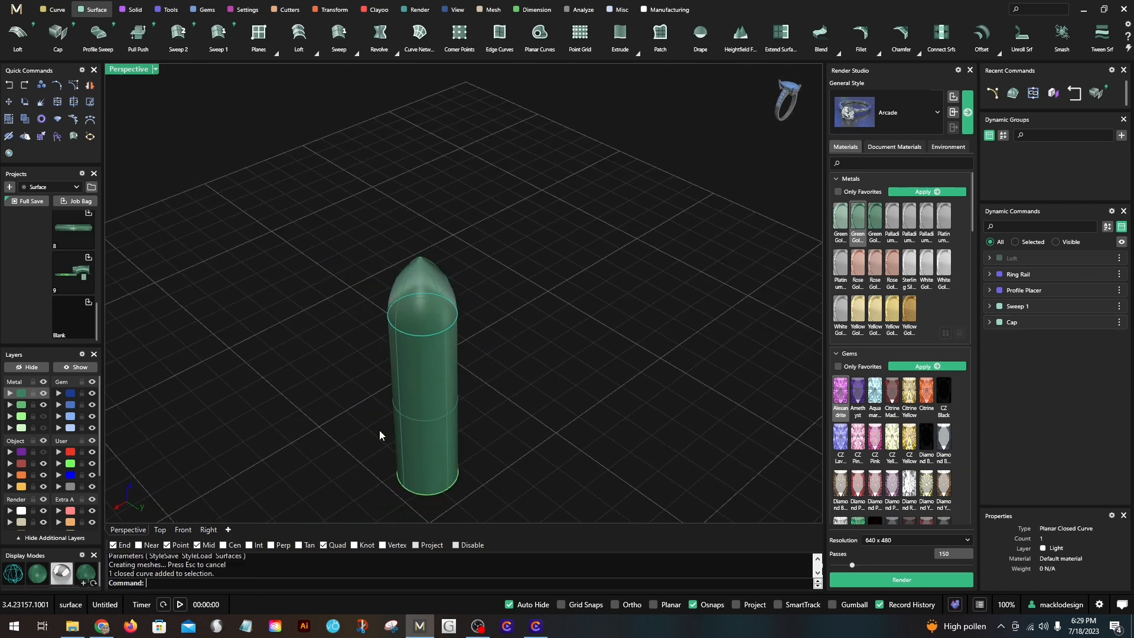
shift+drag(365, 459, 527, 522)
click(9, 452)
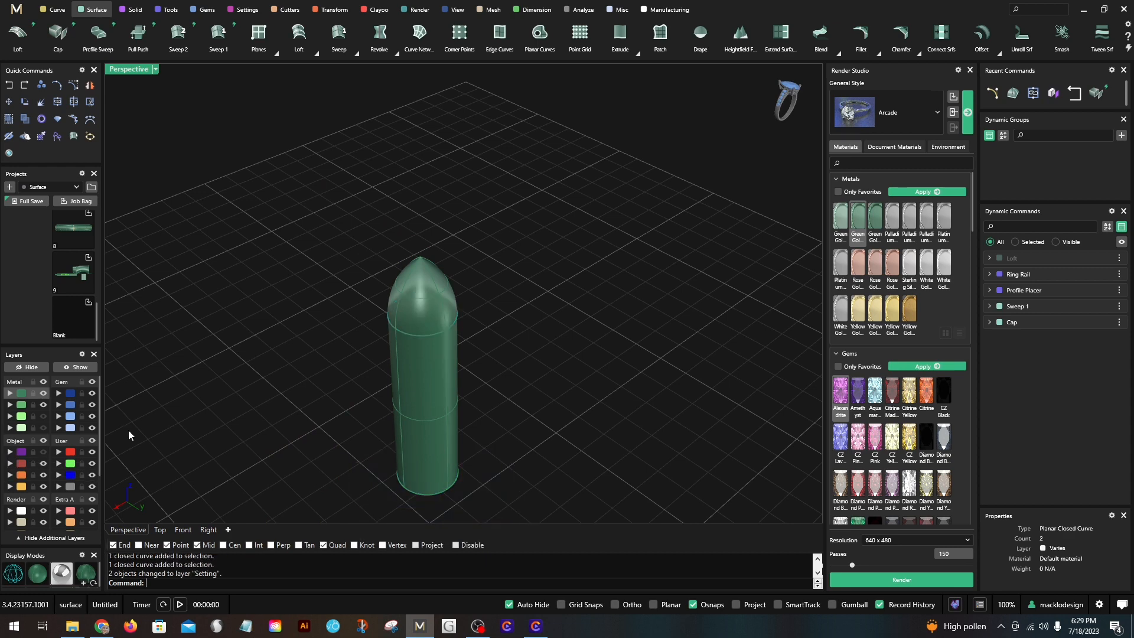
Step: Show the Perspective viewport in Rendered display mode and return to the four-viewport layout
right_drag(129, 435, 192, 135)
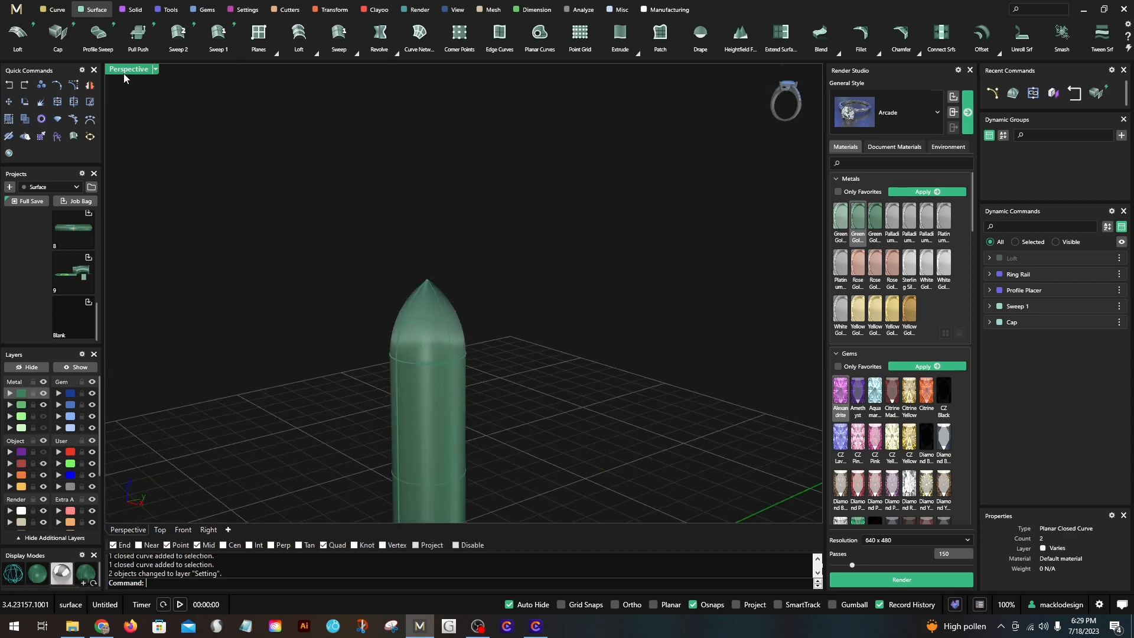
click(155, 69)
click(195, 80)
right_drag(475, 263, 449, 283)
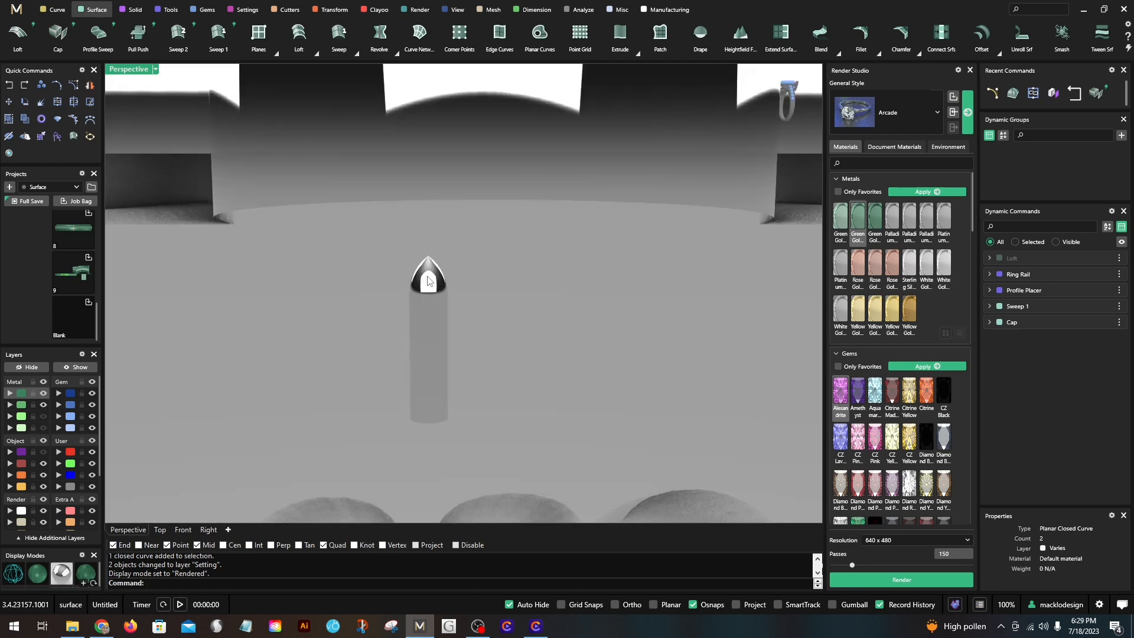
double_click(136, 69)
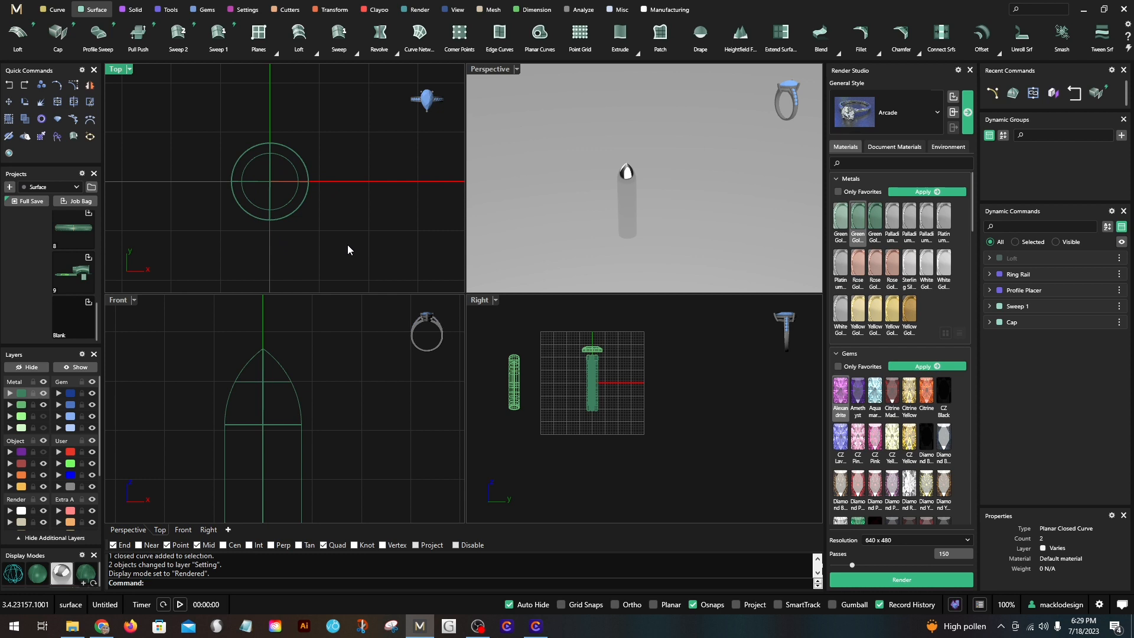
scroll(346, 389, down, 5)
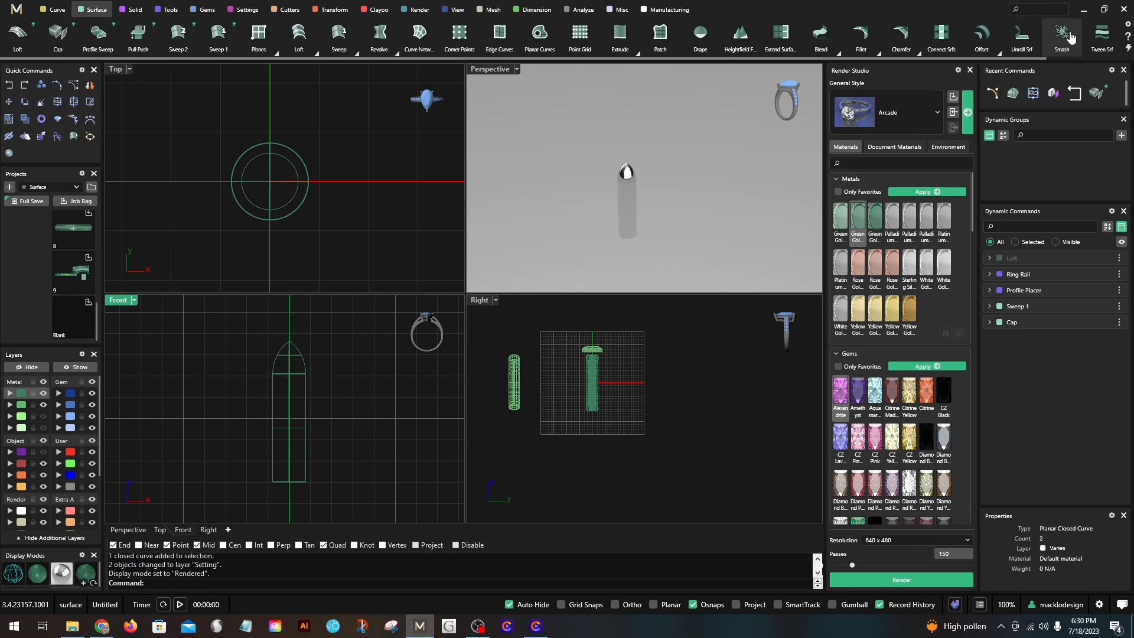
click(1103, 9)
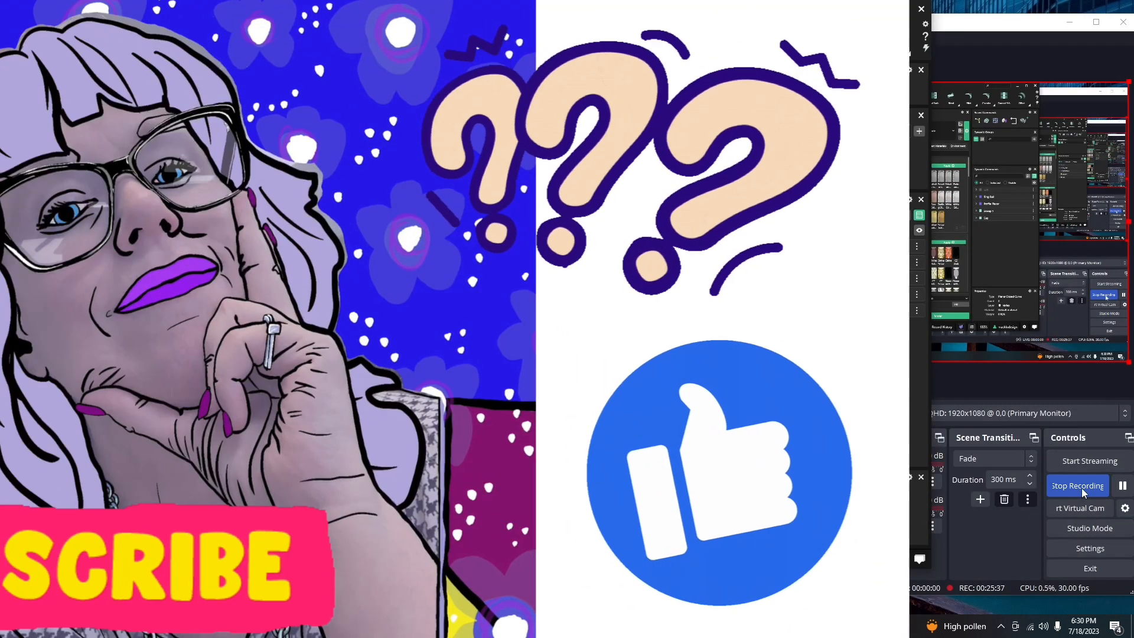